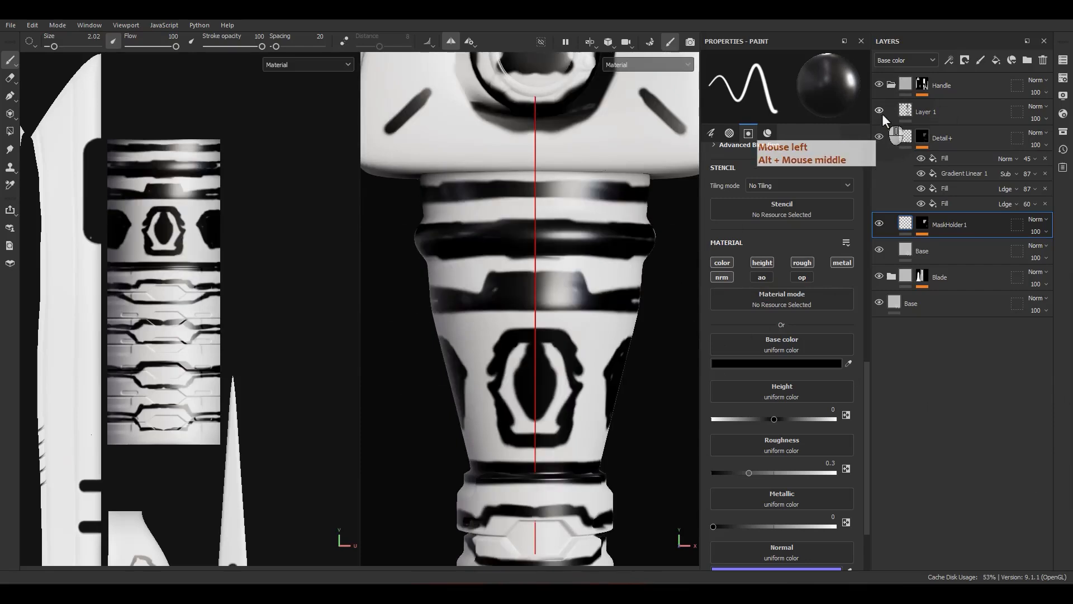
Step: Hide Layer 1 and duplicate the Gradient Linear 1 effect in the Detail+ mask, placing the copy at the top of the effect stack
left_click(882, 112)
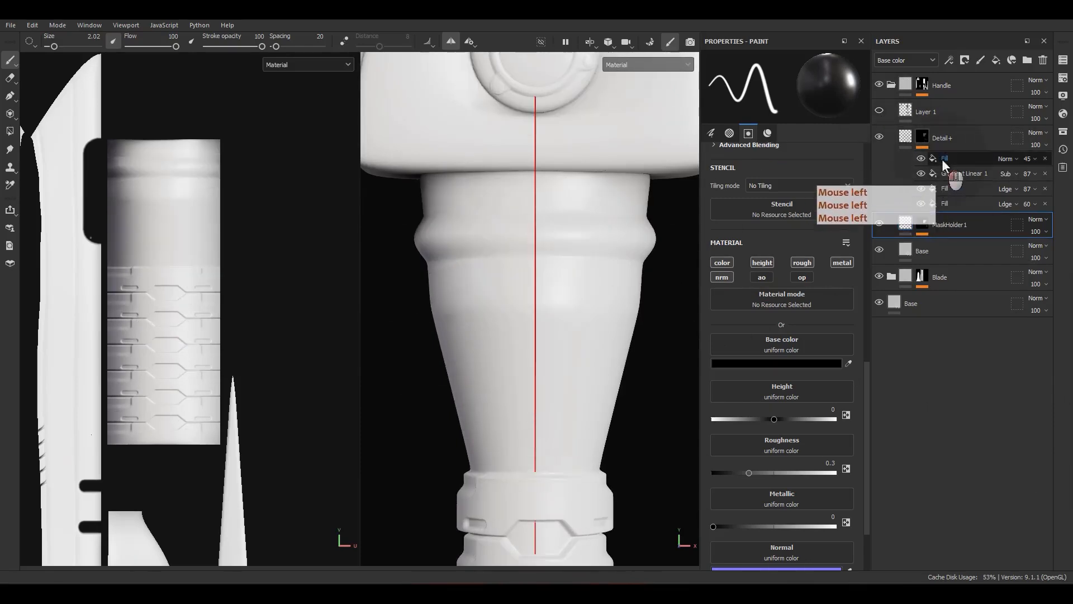
left_click(945, 159)
right_click(942, 159)
left_click(960, 157)
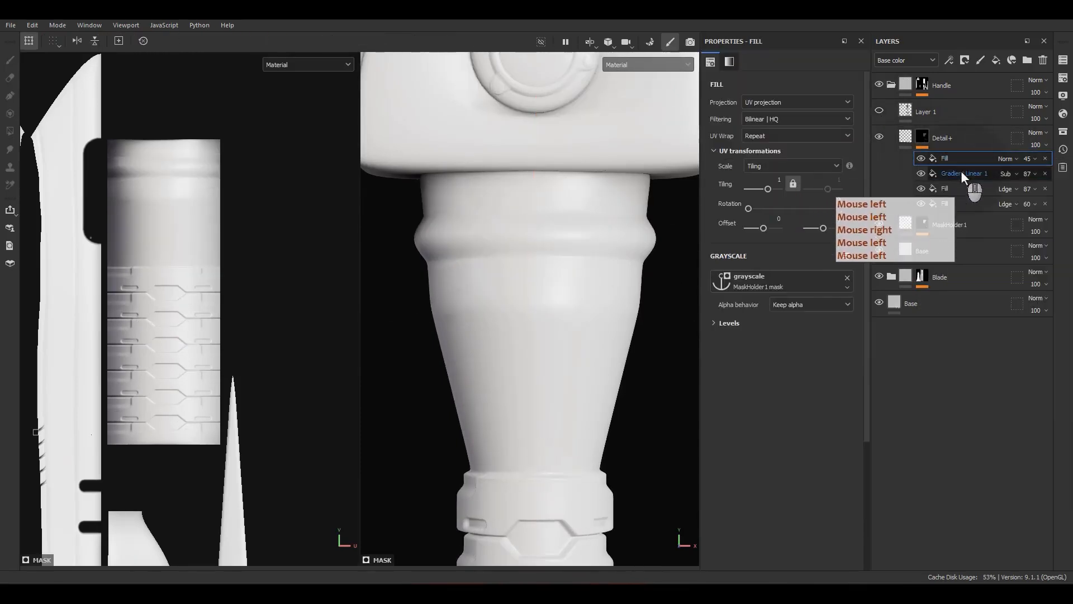
left_click(960, 171)
key("ctrl+d")
left_click_drag(967, 176, 961, 156)
Step: Set the upper Gradient Linear 1 copy to Linear dodge (Add) blending at 100 opacity
left_click(1005, 159)
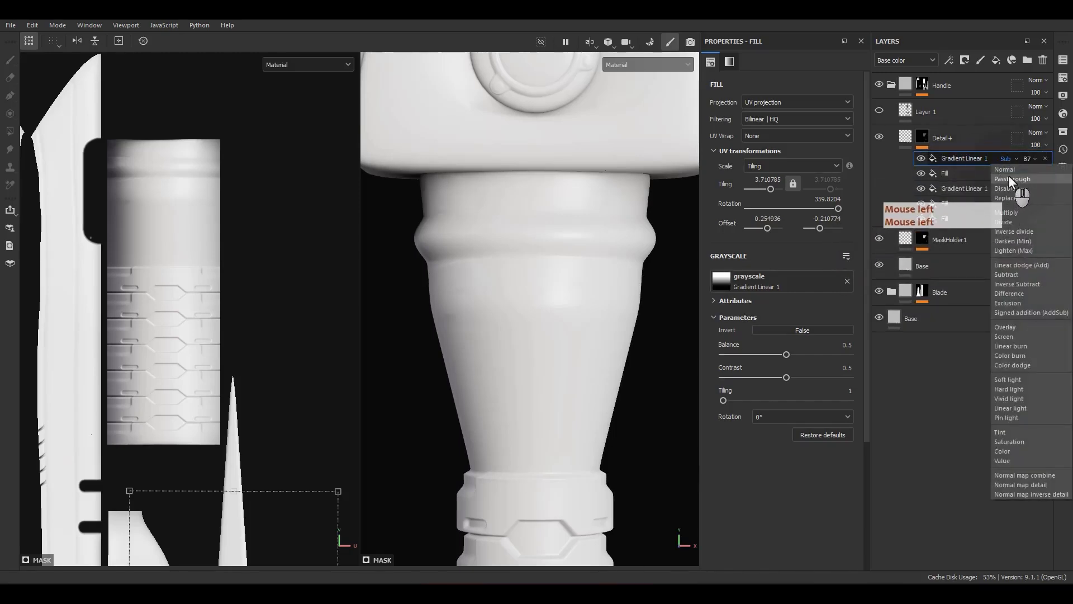
left_click(1008, 266)
left_click(1027, 159)
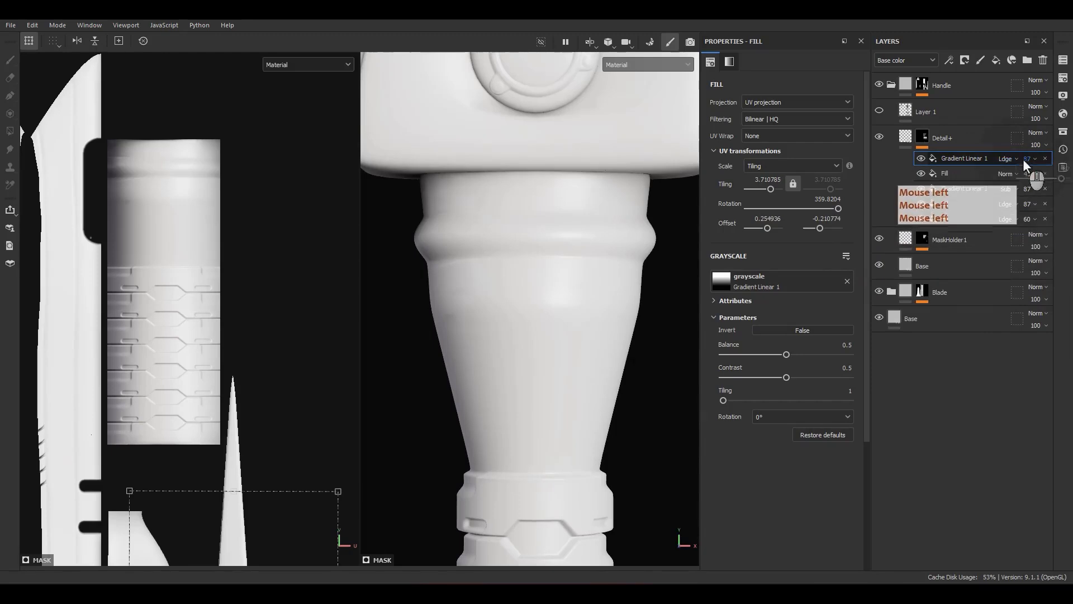
left_click(535, 255)
scroll(535, 255, "down", 2)
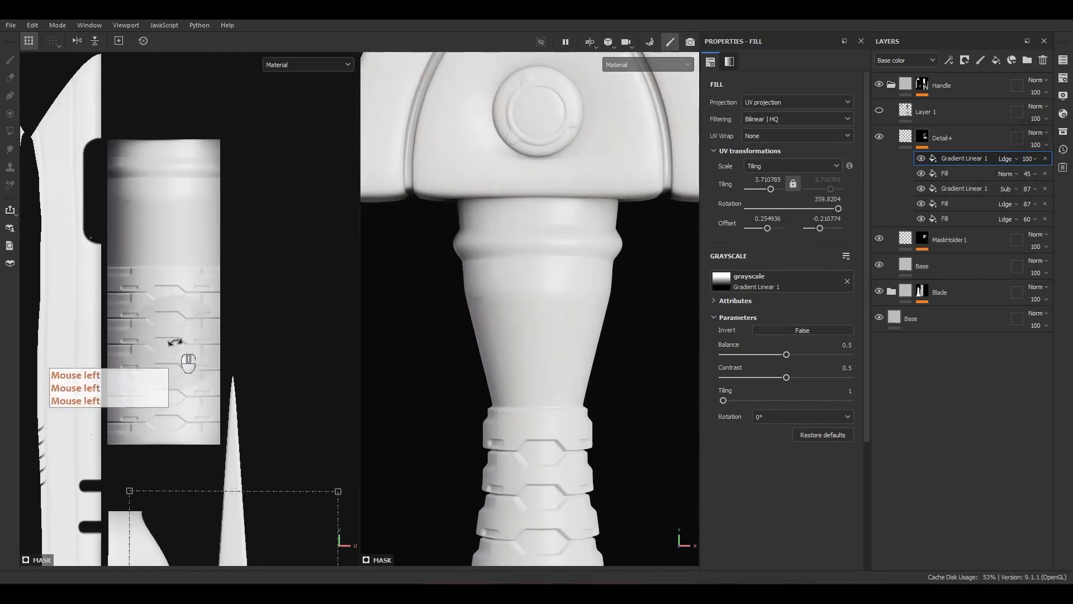
Step: Move the duplicated gradient in the UV view onto the upper part of the handle's UV shell
scroll(185, 347, "down", 4)
middle_click_drag(275, 456, 288, 396, "alt")
left_click(270, 290)
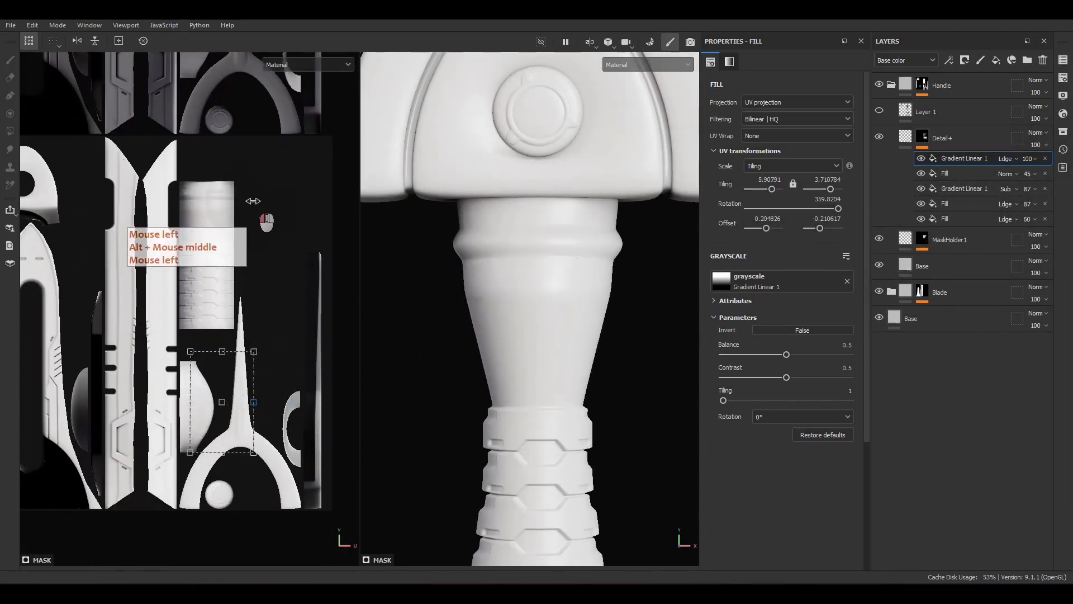
key("ctrl+z")
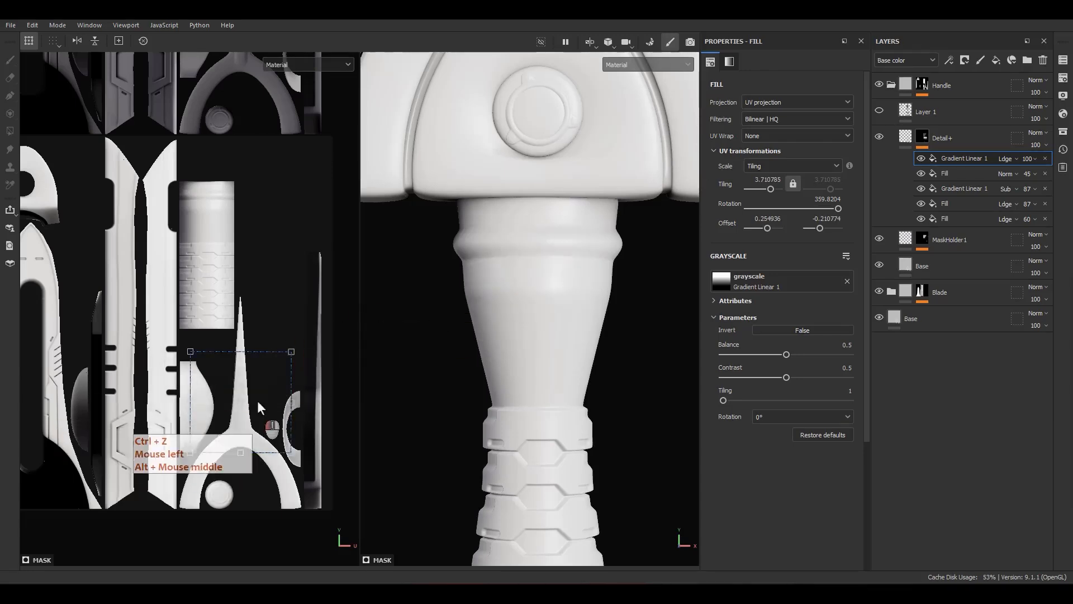
left_click_drag(263, 425, 223, 254)
scroll(219, 229, "up", 2)
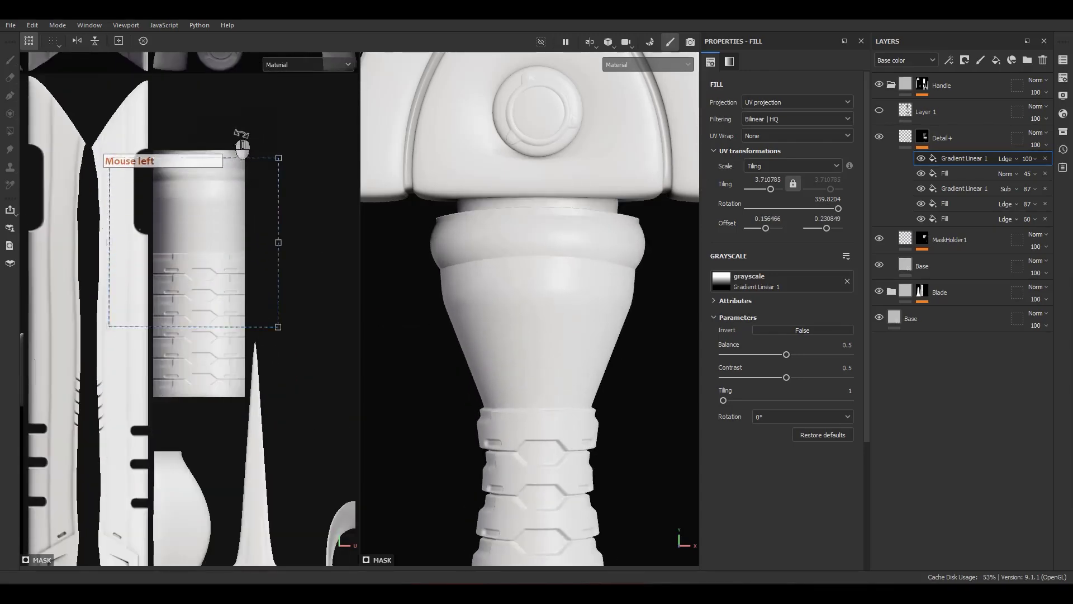
Step: Flip the gradient upside down and scale it down uniformly to fit the smooth handle section above the grip rings
left_click_drag(235, 138, 172, 344)
scroll(224, 293, "up", 1)
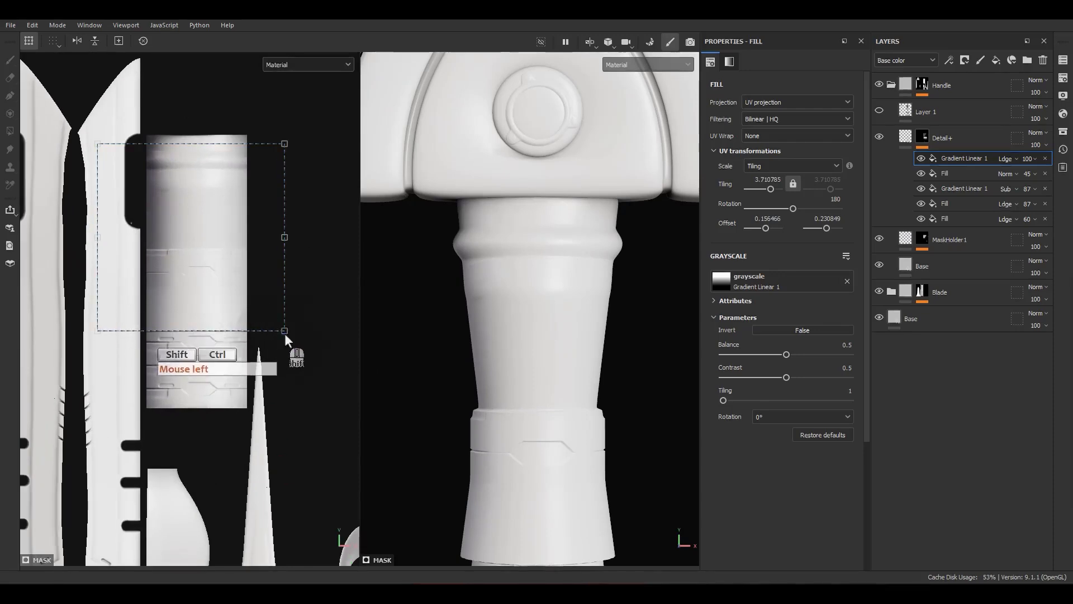
left_click_drag(285, 329, 220, 203, "ctrl+shift")
scroll(212, 242, "up", 3)
scroll(219, 192, "up", 3)
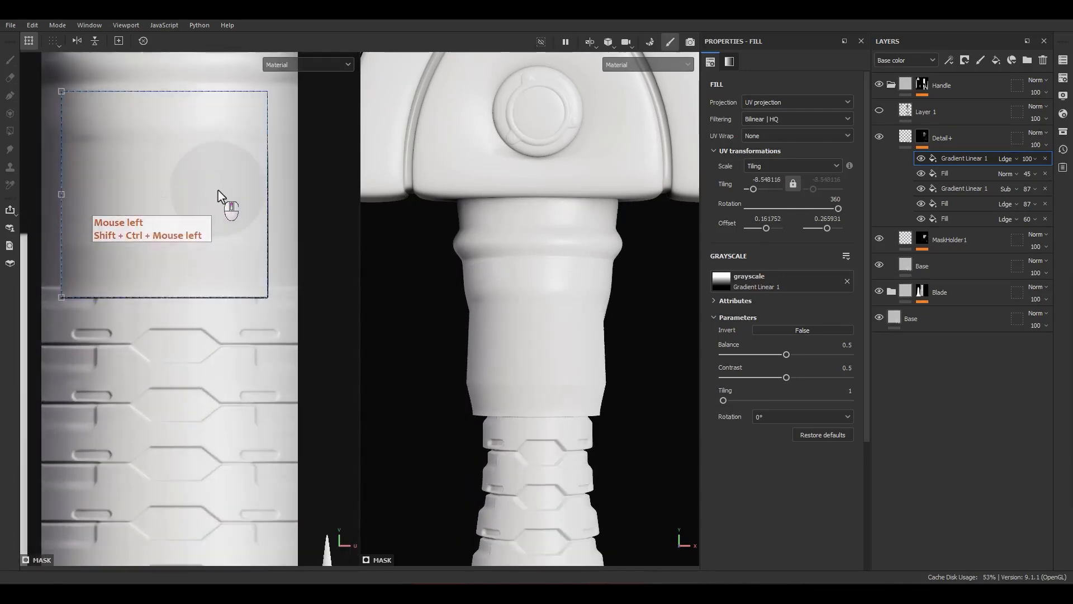
middle_click_drag(218, 195, 220, 220, "alt")
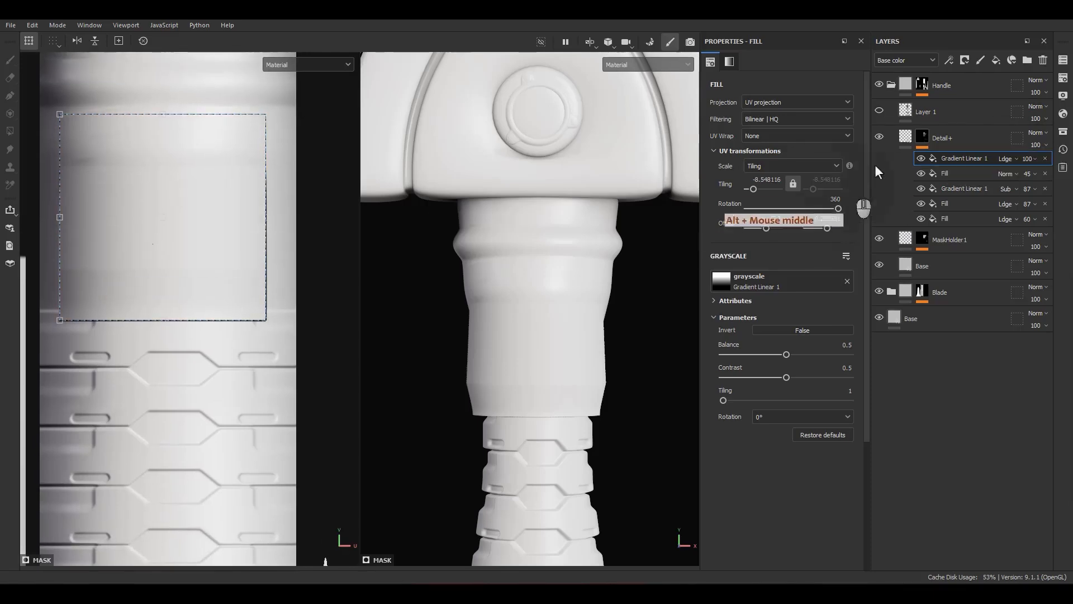
Step: Display the Detail+ mask, align the gradient's lower edge with the first grip ring and widen it to both sides of the UV shell
left_click(921, 140, "alt")
middle_click_drag(179, 283, 206, 364, "alt")
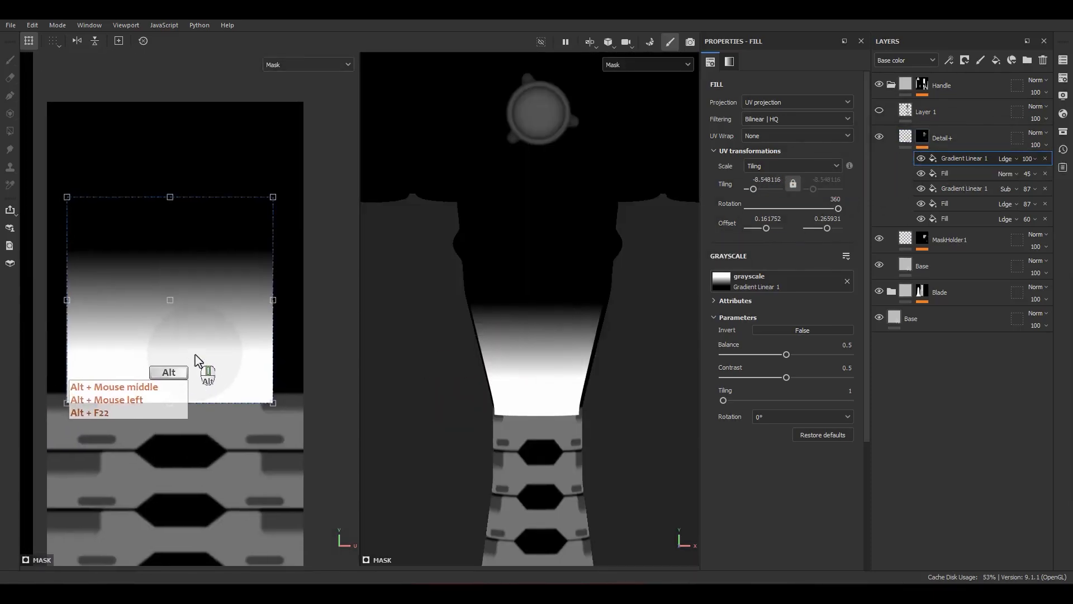
left_click_drag(206, 363, 202, 337)
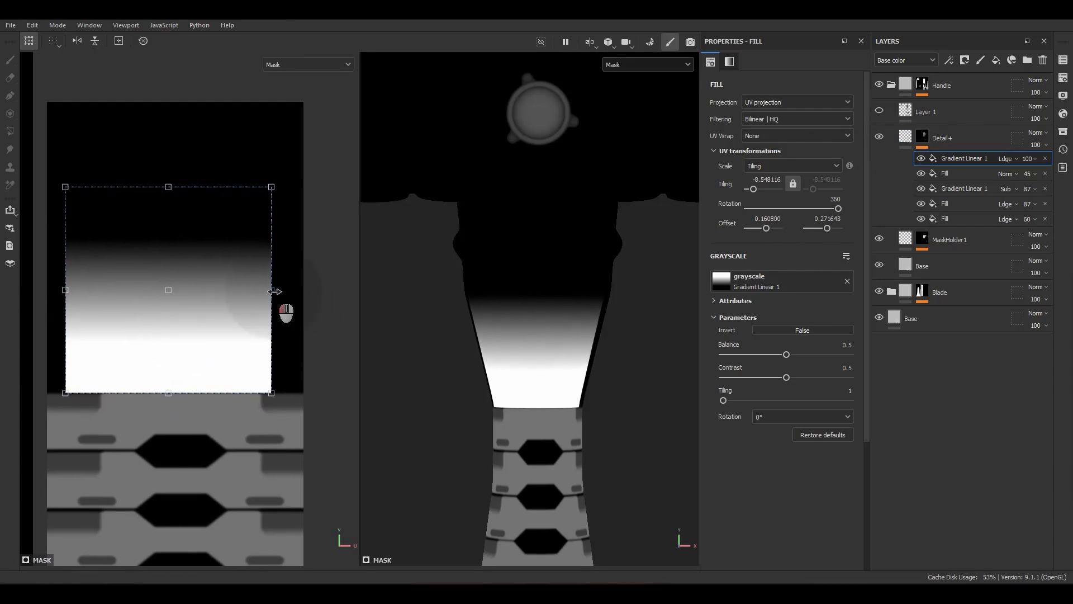
left_click_drag(275, 291, 324, 290)
middle_click_drag(112, 314, 206, 287, "alt")
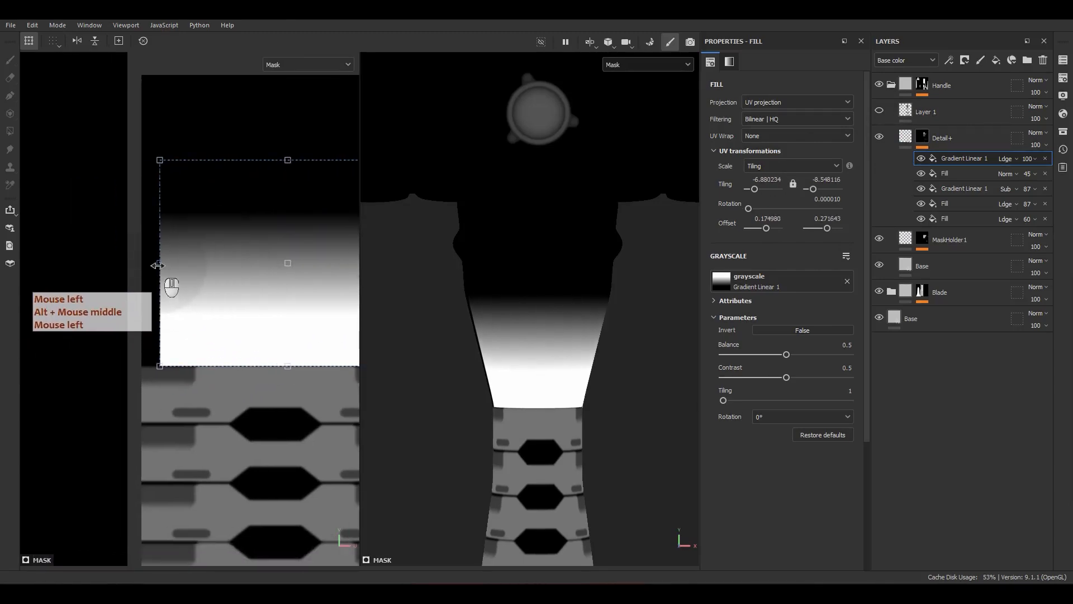
left_click_drag(158, 265, 137, 271)
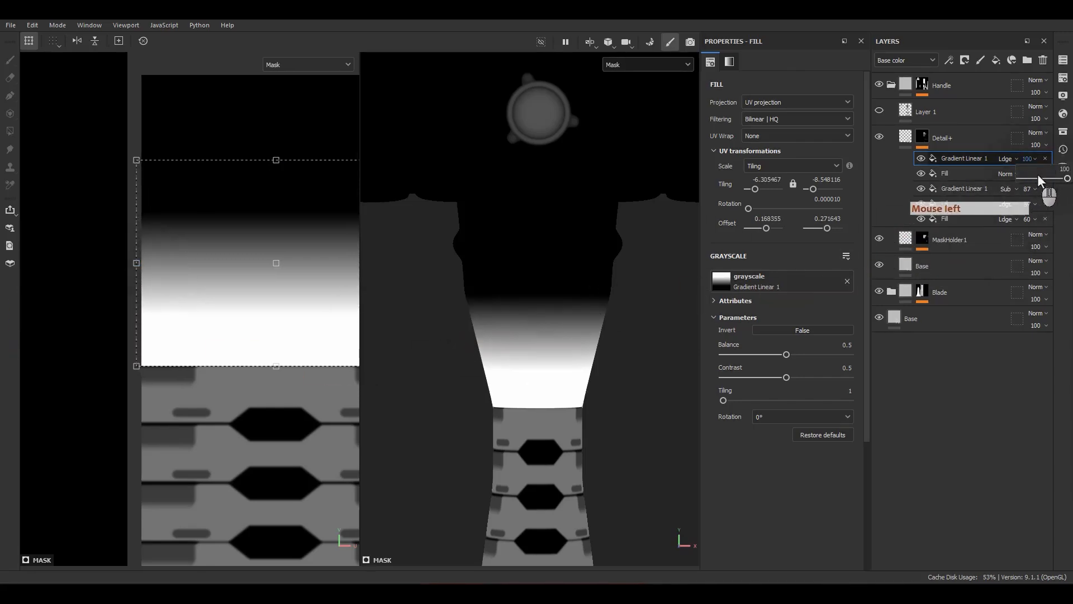
Step: Set the opacity of the topmost Gradient Linear 1 effect to 70
left_click_drag(1037, 176, 1048, 167)
left_click(1040, 159)
key("ctrl+z")
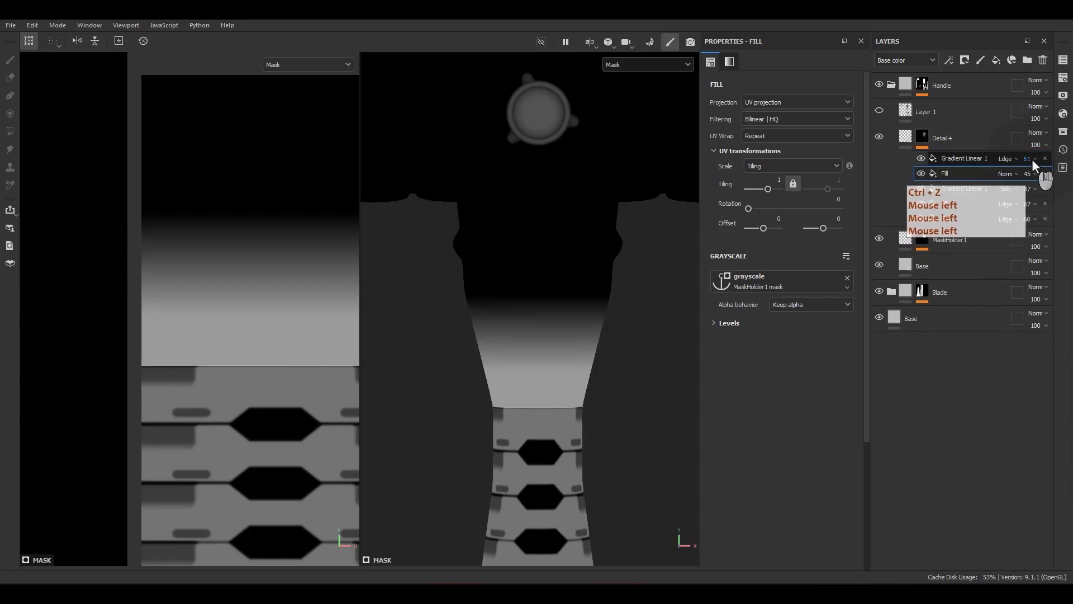
left_click(1030, 159)
type("70")
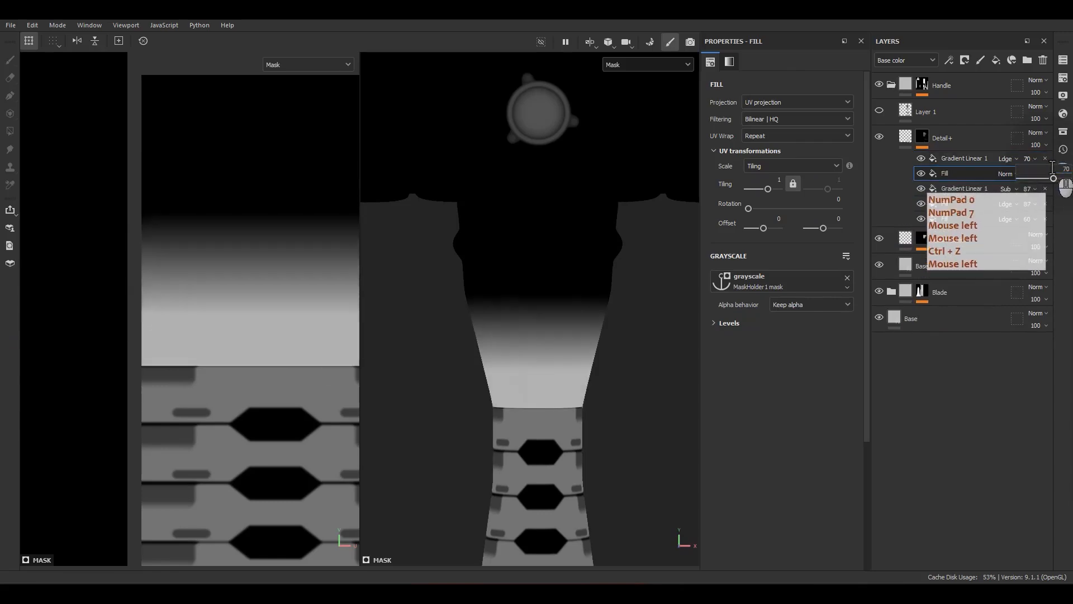
key("Return")
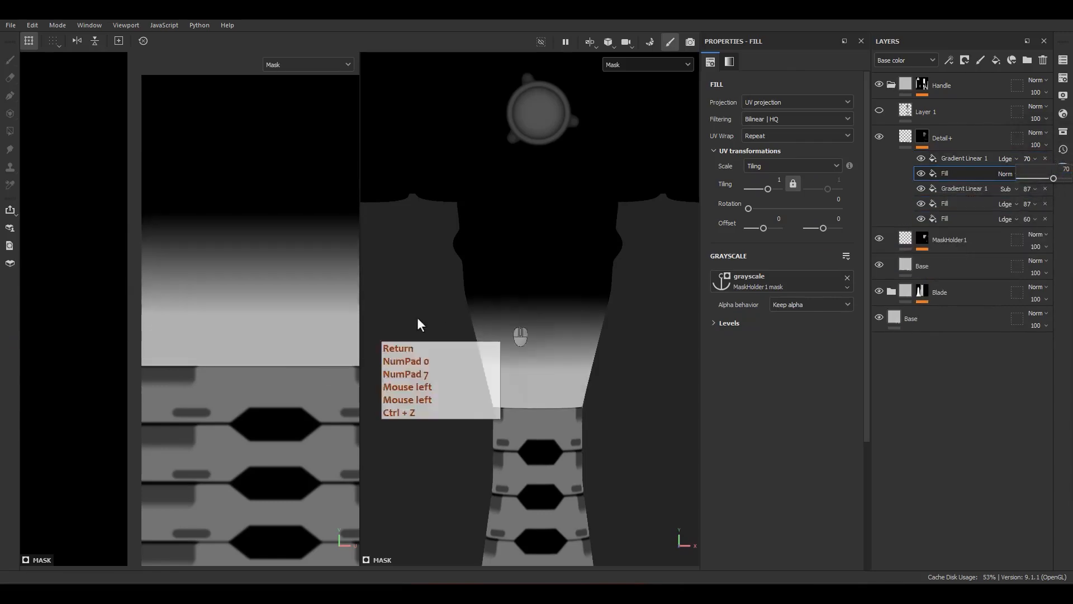
Step: Reselect the topmost gradient and trim its horizontal extent to just beyond the handle's UV shell
left_click(950, 175)
left_click(963, 159)
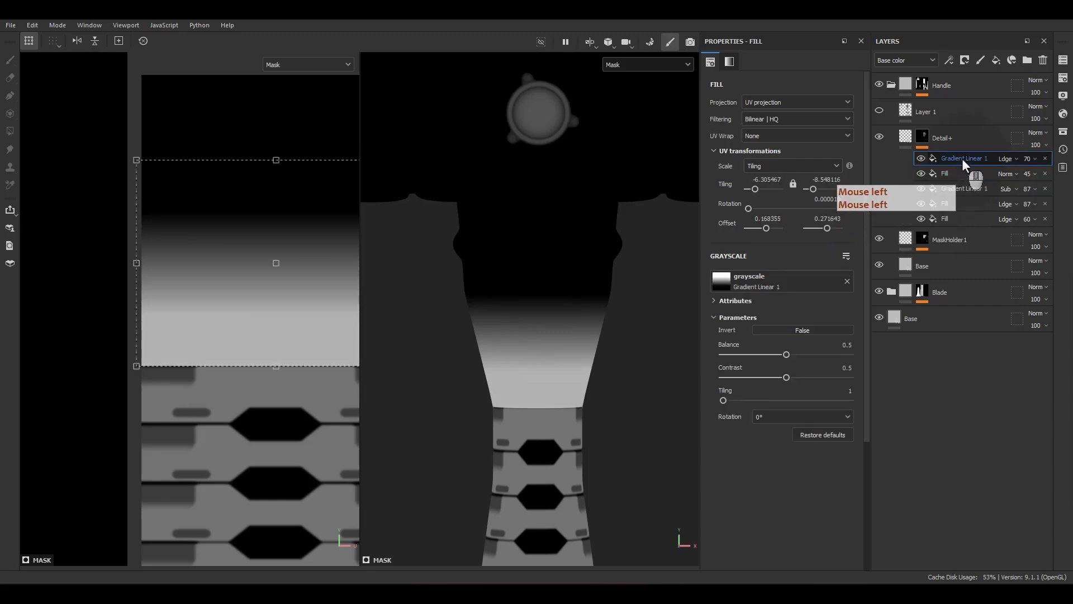
scroll(251, 296, "down", 4)
scroll(256, 330, "up", 6)
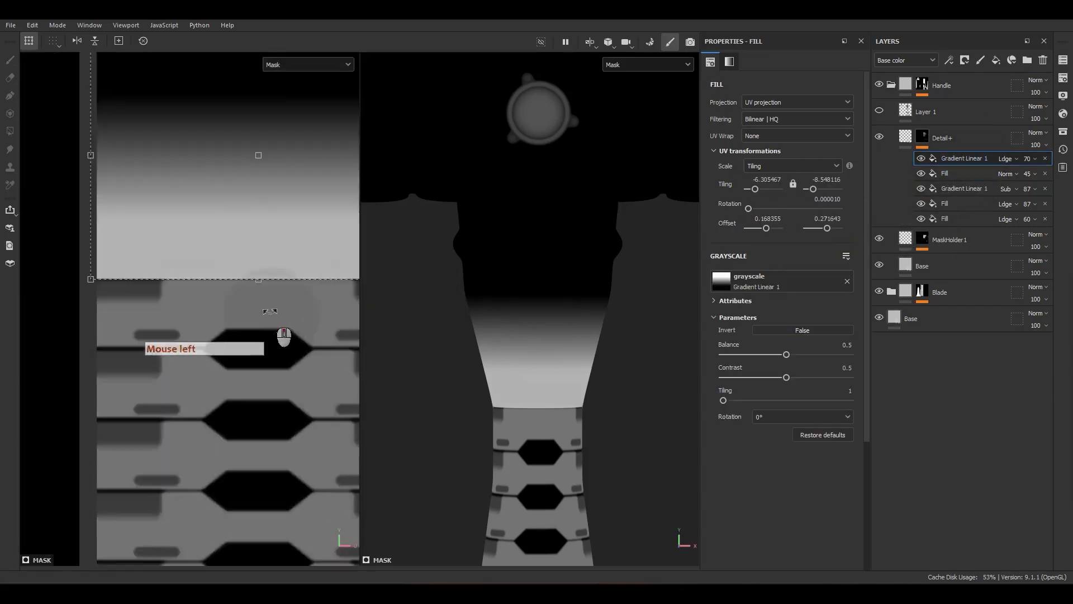
scroll(251, 280, "down", 5)
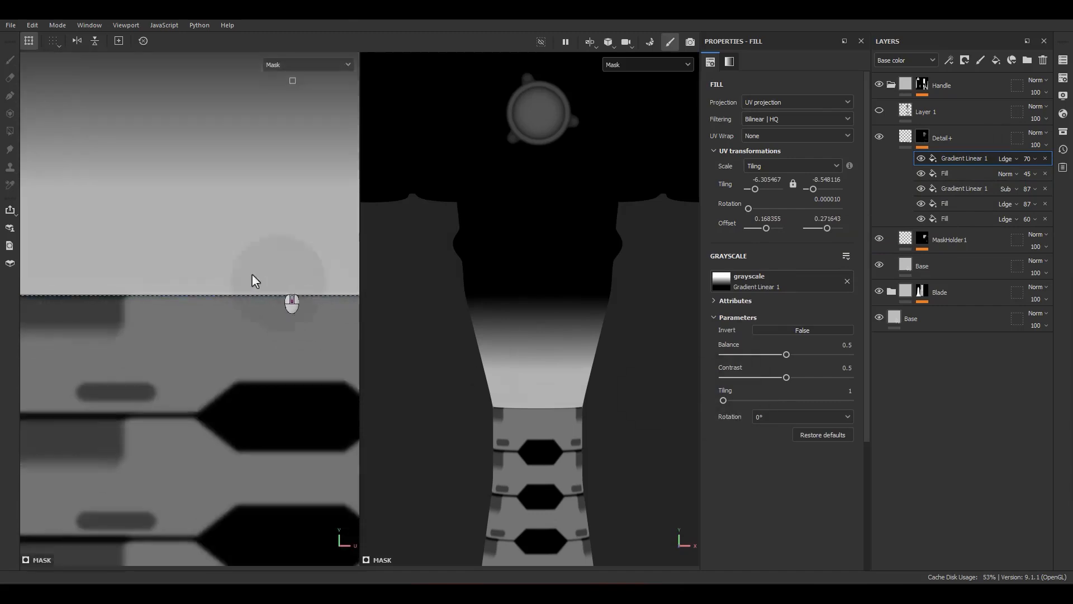
middle_click_drag(223, 268, 202, 347, "alt")
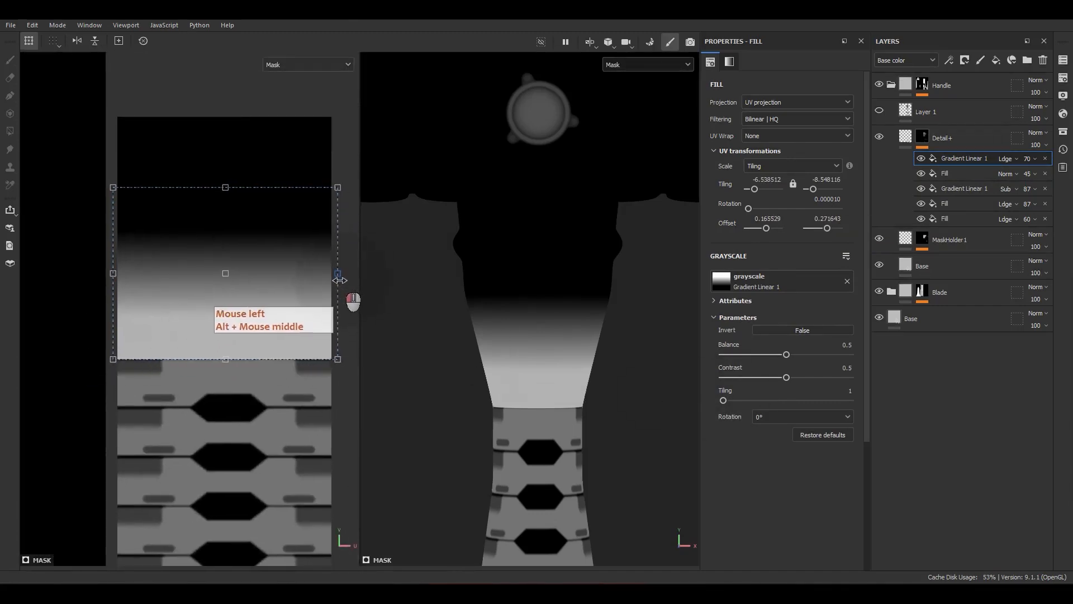
Step: Add a Blur filter on top of the Detail+ mask effects and set its intensity to 0.15
right_click(959, 162)
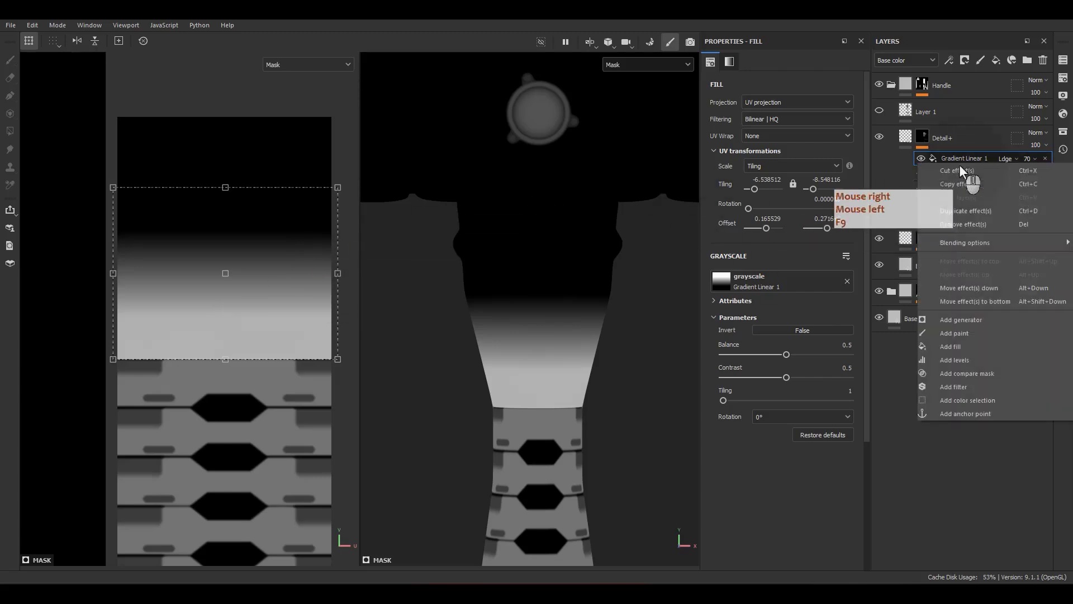
left_click(931, 388)
left_click(785, 91)
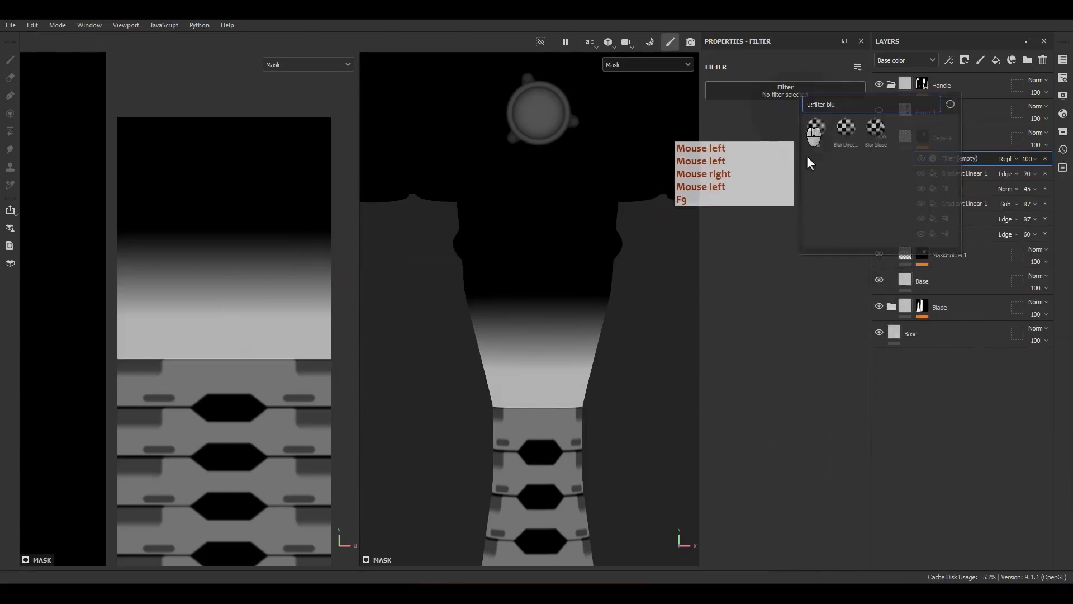
left_click(830, 137)
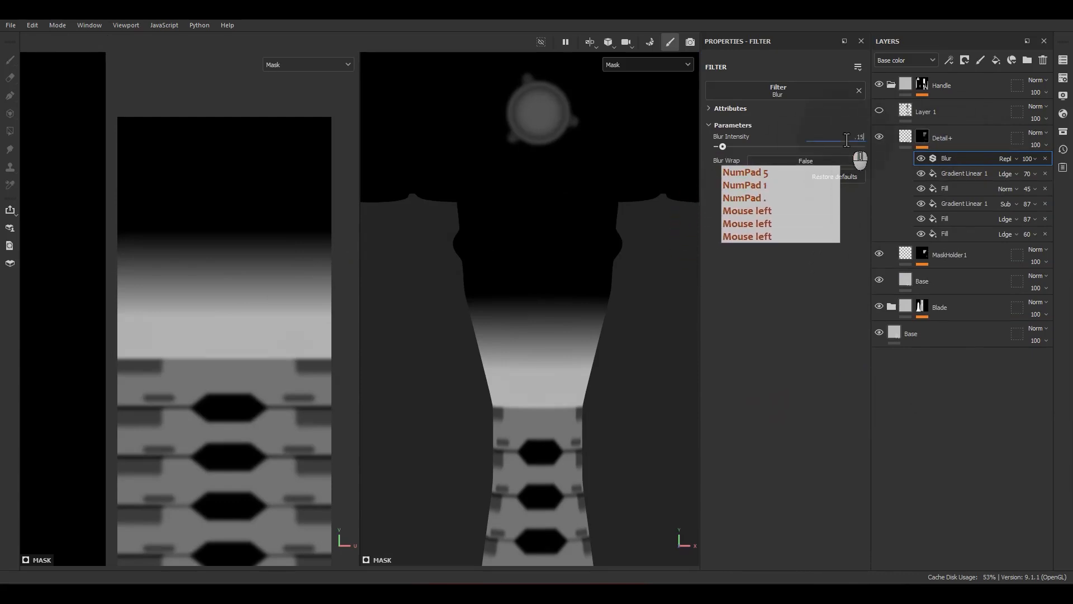
key("Return")
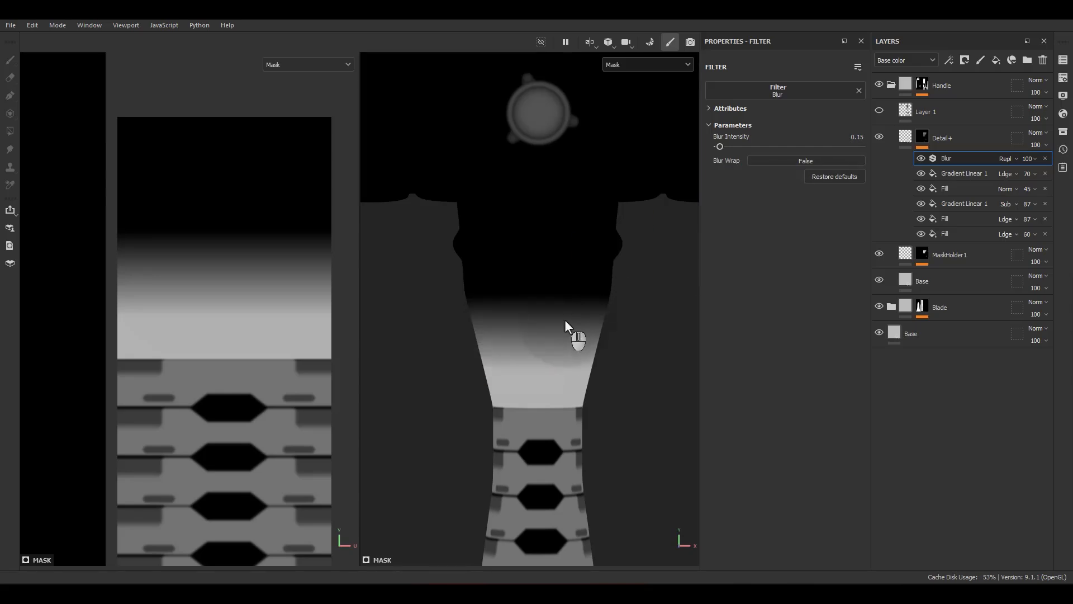
Step: Compare the seam between the gradient and the first grip ring with the Blur filter switched on and off
scroll(253, 375, "up", 3)
scroll(545, 485, "up", 4)
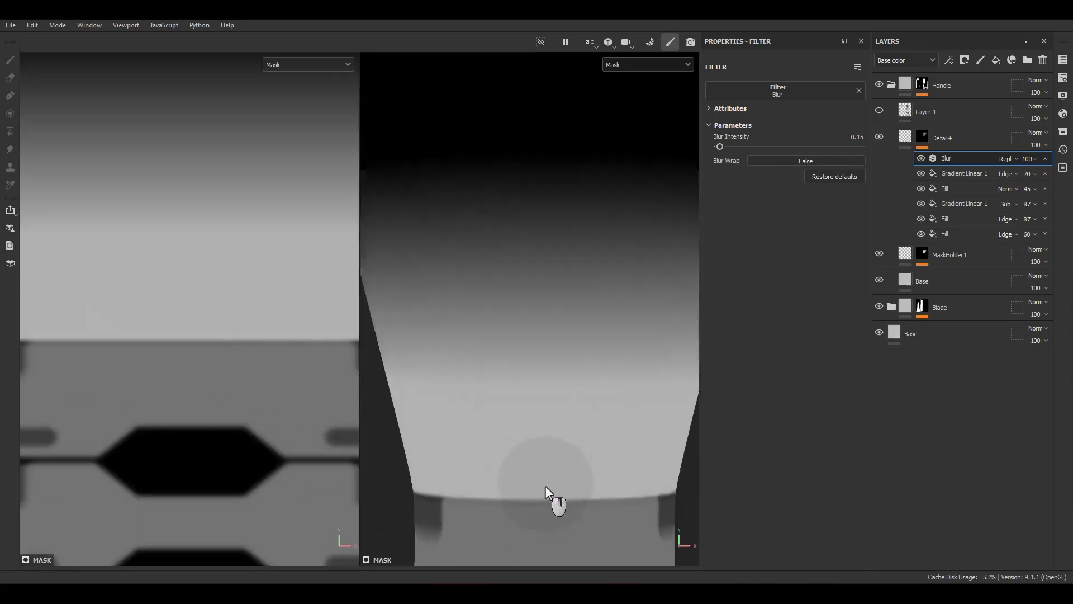
left_click_drag(544, 485, 589, 429, "alt")
left_click(922, 160)
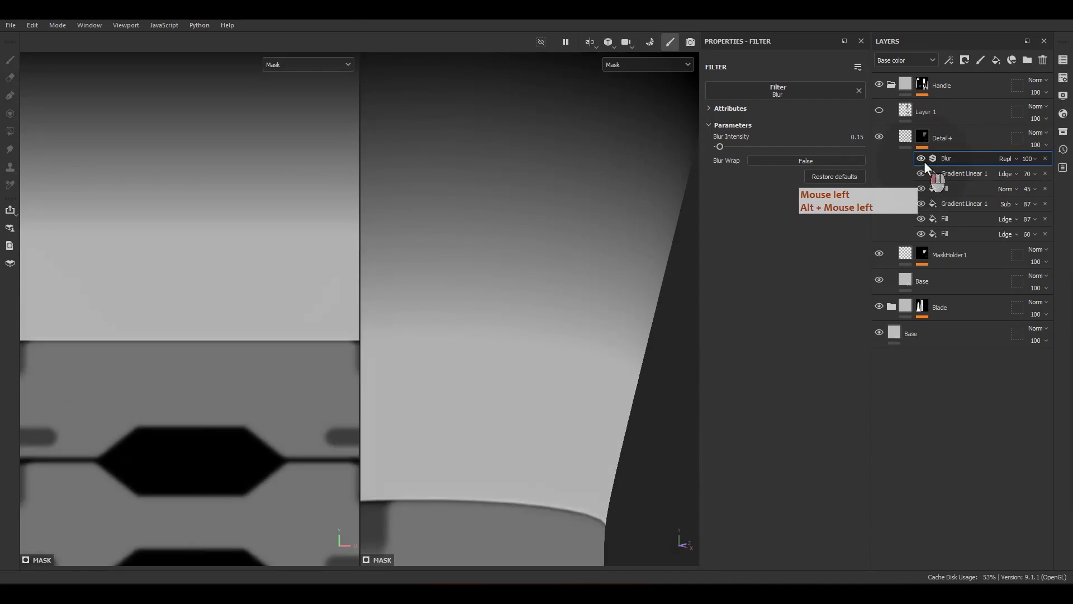
left_click(922, 159)
left_click(922, 159)
left_click(922, 159)
left_click(922, 159)
middle_click_drag(654, 358, 661, 196, "alt")
scroll(589, 361, "up", 4)
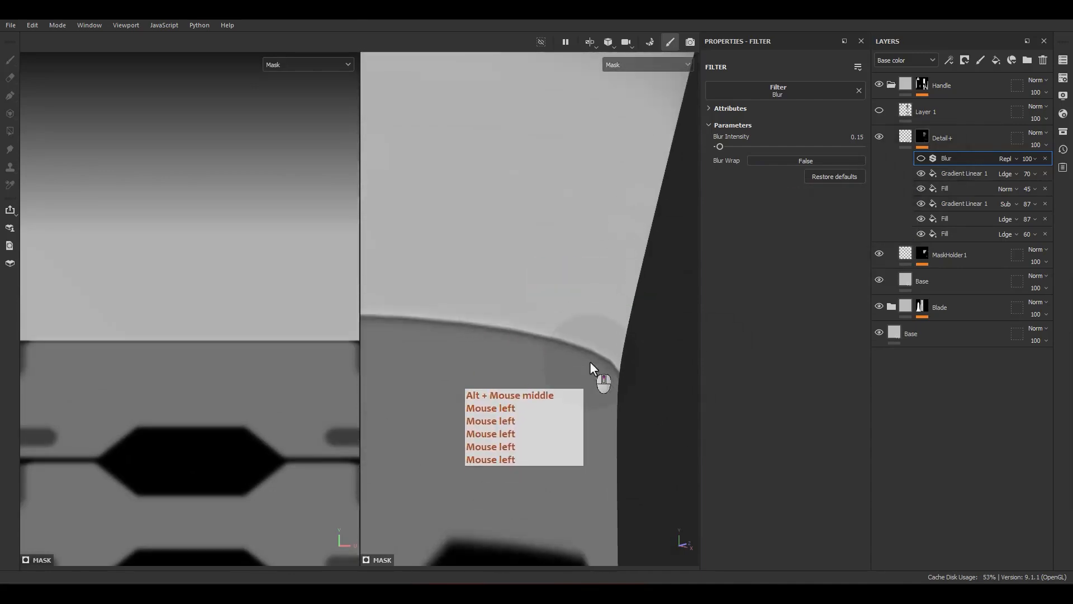
Step: Switch the Blur filter back on and set its intensity to 0.12
left_click(919, 159)
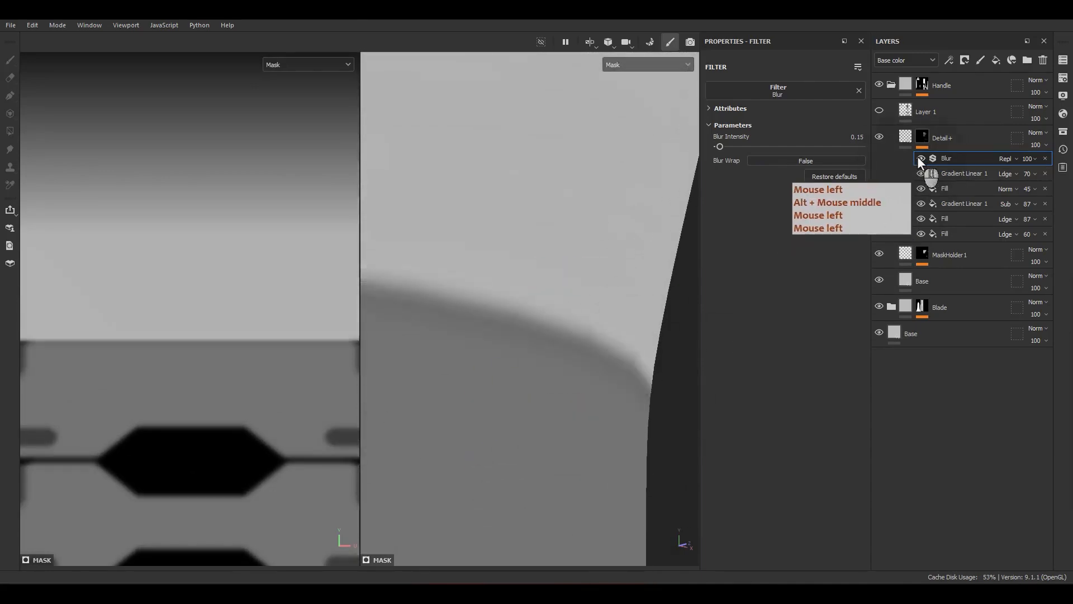
left_click(920, 159)
left_click(919, 158)
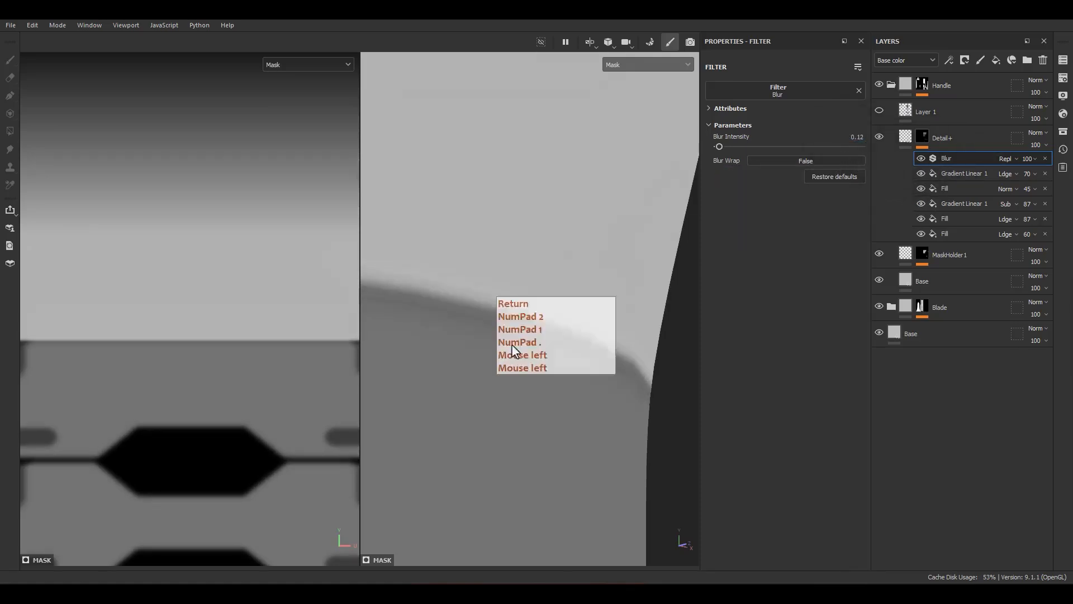
Step: Examine the blurred seam on the model, switch from the mask to the material display and check the handle's tapered shape
left_click_drag(511, 344, 475, 389, "alt")
right_click_drag(475, 389, 511, 350, "alt")
right_click_drag(503, 104, 505, 84, "alt")
right_click_drag(536, 290, 550, 145, "alt")
right_click_drag(581, 313, 593, 263, "alt")
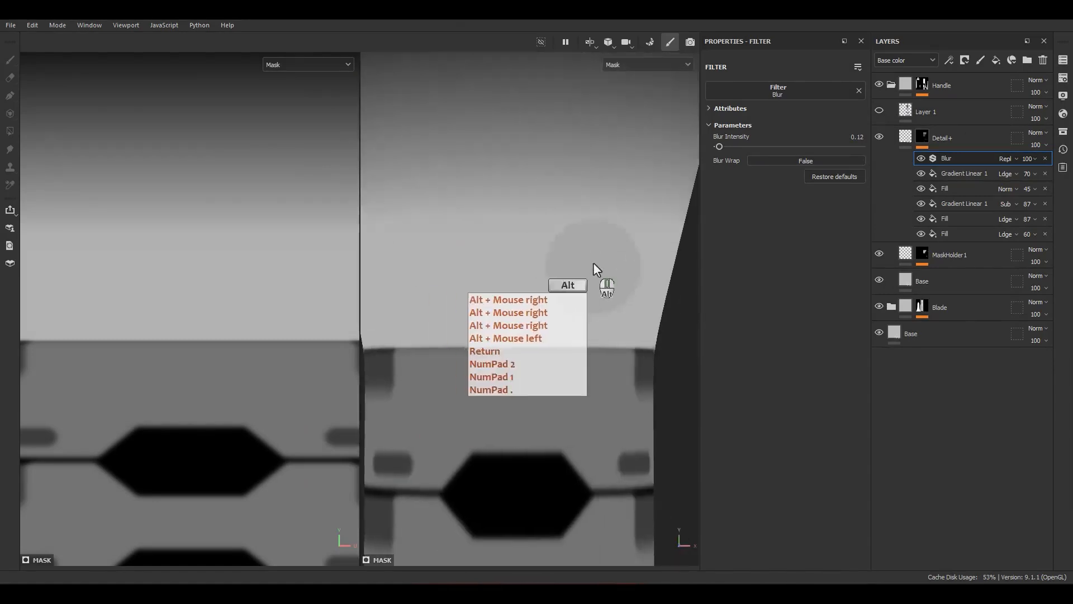
middle_click_drag(592, 262, 589, 159, "alt")
left_click(588, 269, "alt")
left_click_drag(588, 269, 612, 257, "alt")
key("m")
middle_click_drag(612, 254, 594, 385, "alt")
right_click_drag(594, 386, 561, 163, "alt")
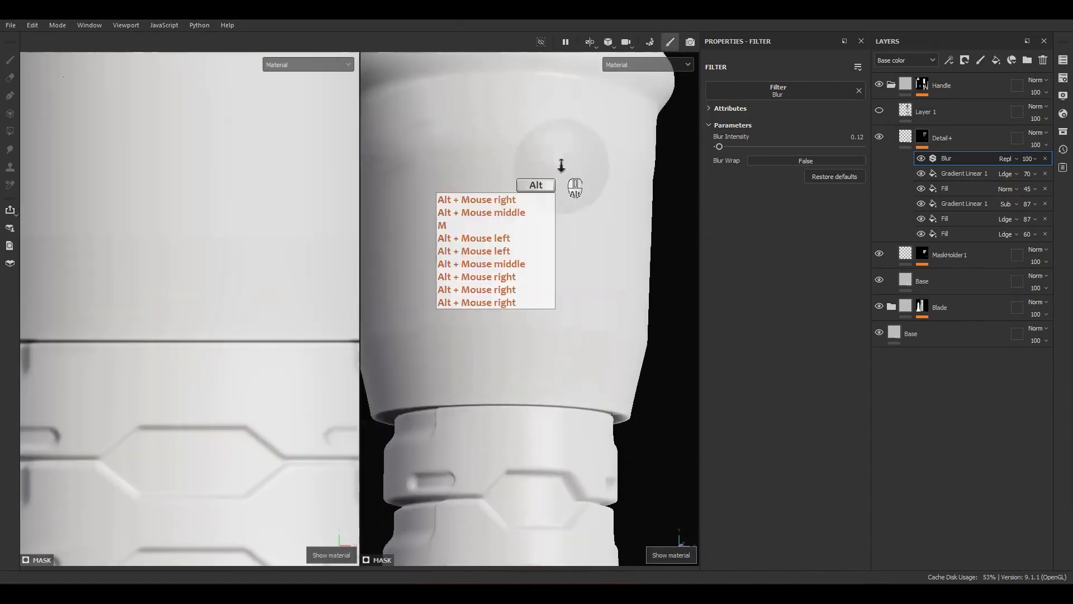
left_click_drag(598, 269, 570, 285, "alt")
right_click_drag(570, 285, 523, 25, "alt")
left_click_drag(581, 184, 610, 215, "alt")
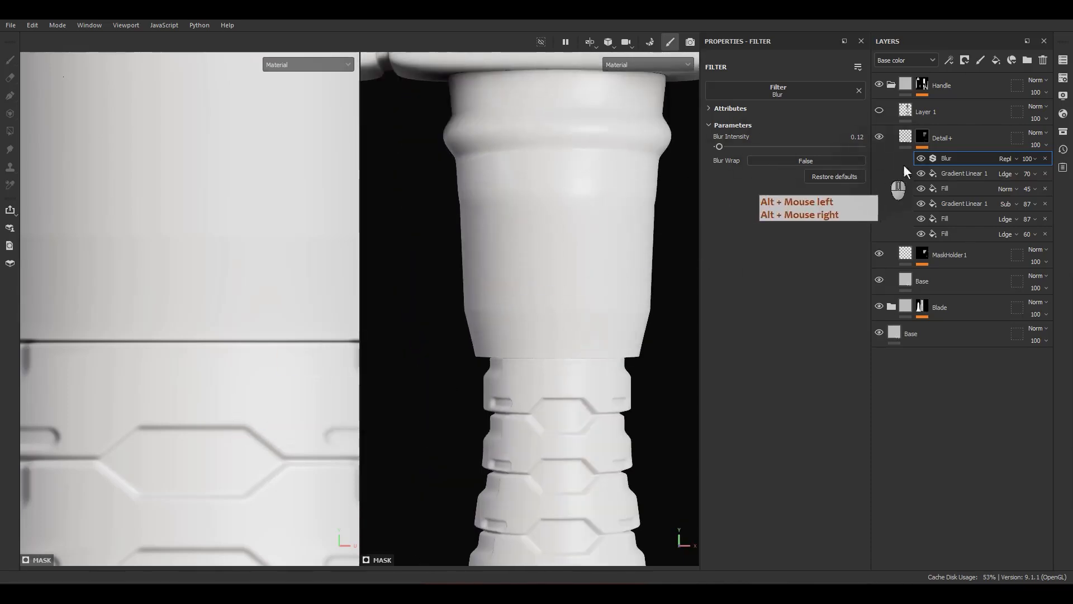
Step: Stretch the topmost Gradient Linear 1 effect upward across the smooth handle section to just below the shell's upper edge
left_click(963, 173)
scroll(235, 341, "down", 3)
middle_click_drag(173, 355, 194, 297, "alt")
scroll(194, 298, "up", 2)
left_click_drag(184, 266, 181, 210)
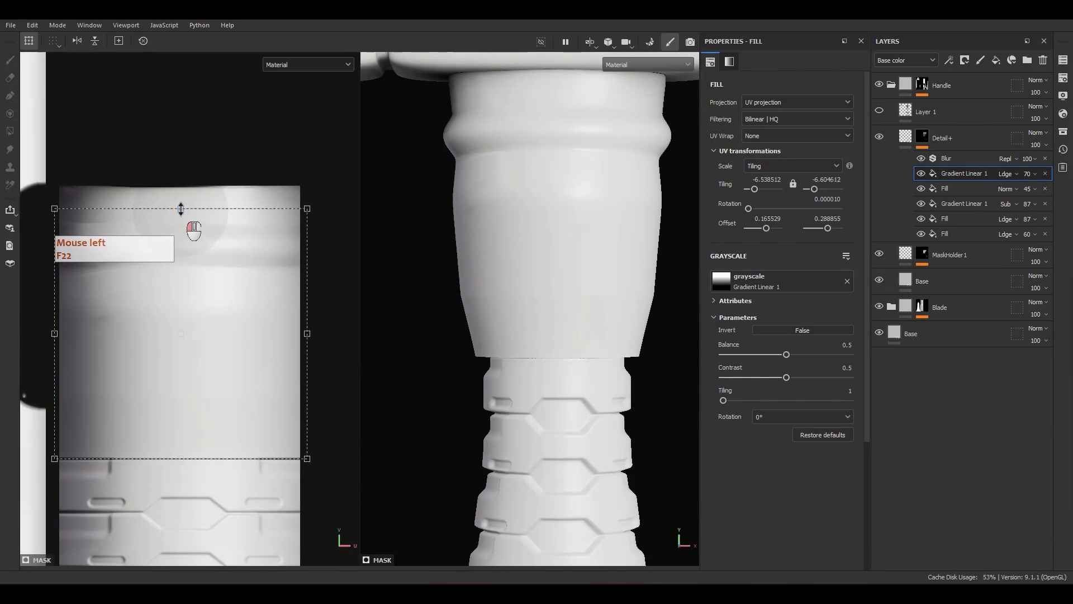
Step: Add a fill effect above the topmost Gradient Linear 1 in the Detail+ mask and blend it with Linear dodge (Add)
scroll(602, 271, "down", 4)
left_click_drag(598, 286, 582, 286, "alt+shift")
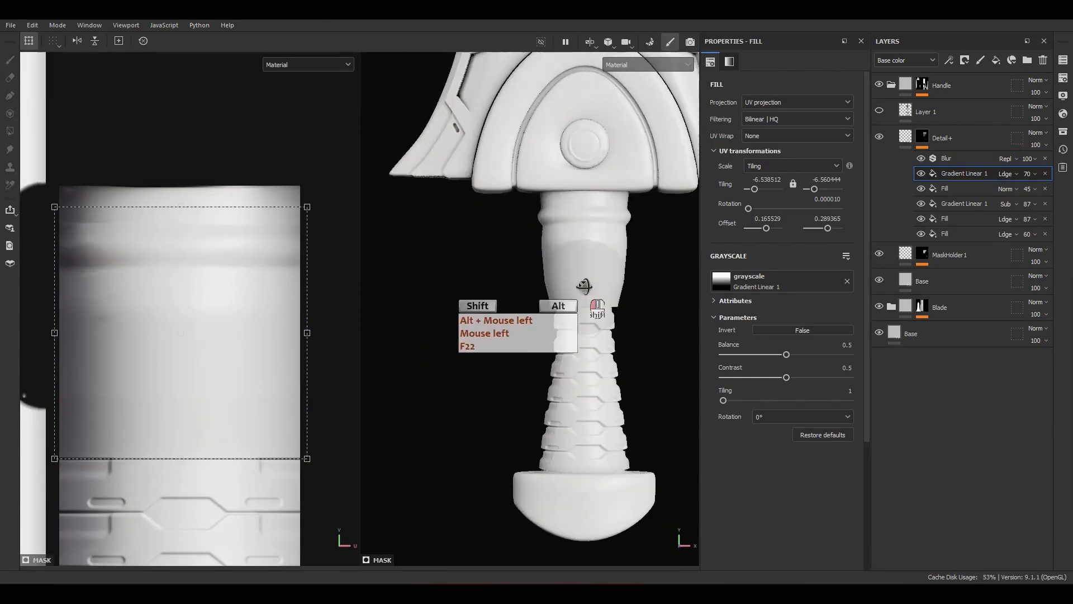
right_click(975, 173)
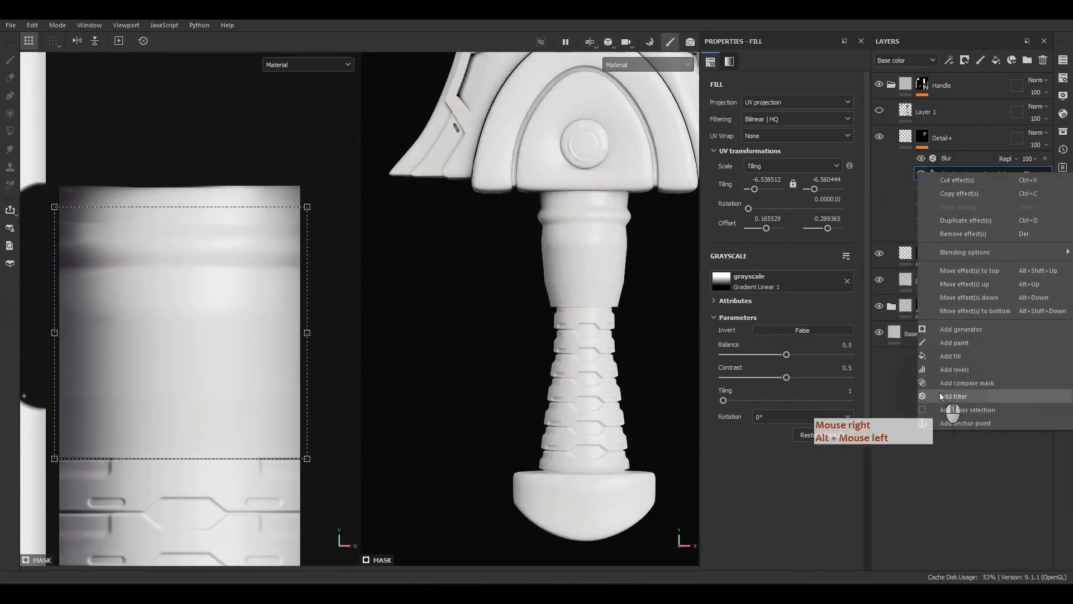
left_click(956, 360)
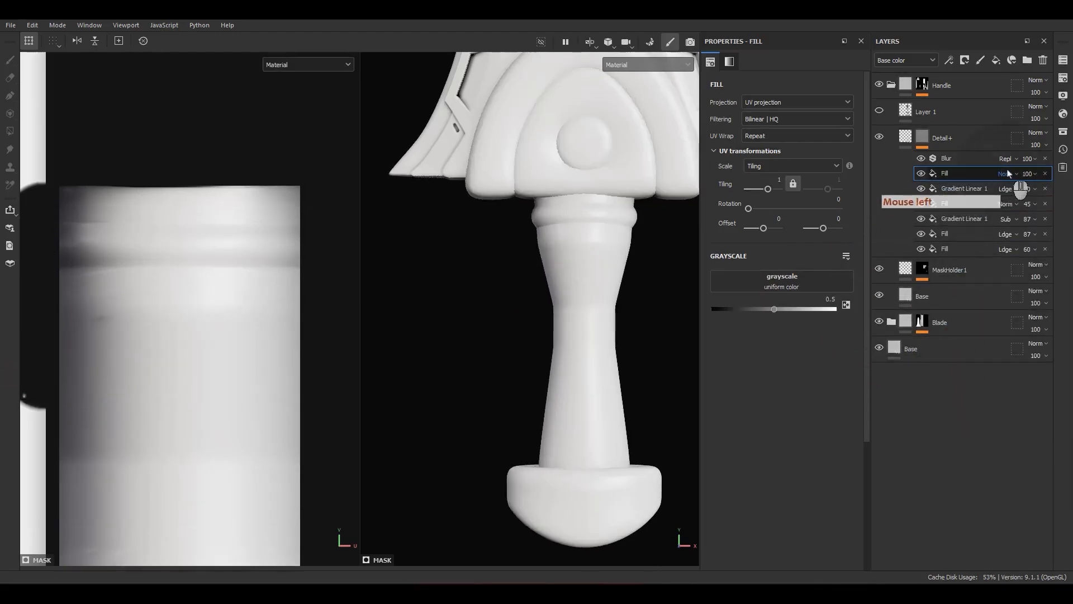
left_click(1007, 174)
left_click(1029, 285)
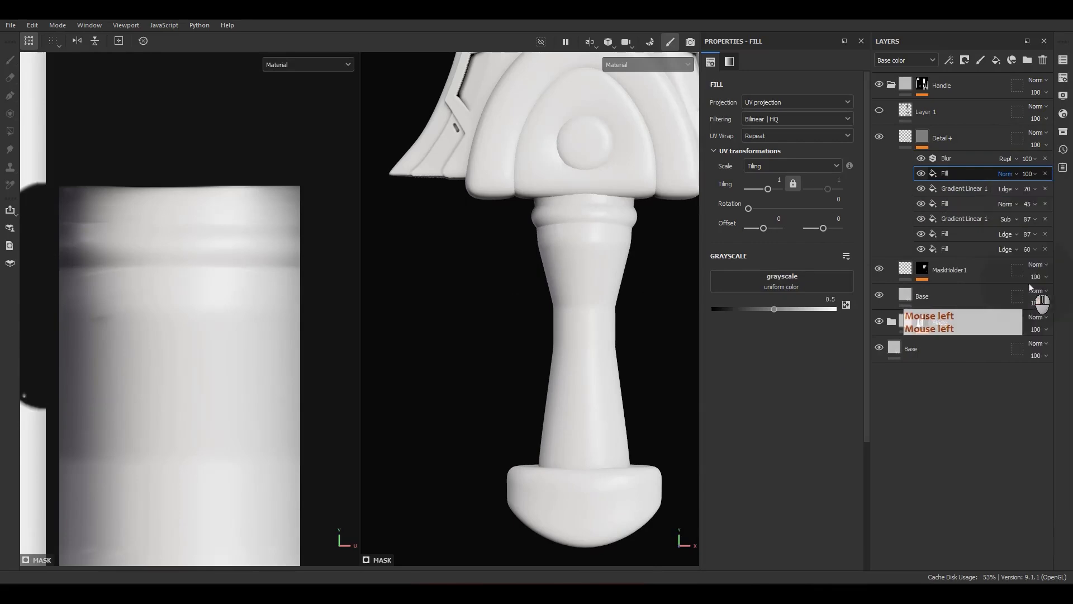
Step: Assign Alpha_10 as the new fill's grayscale texture and set its UV wrap to None
left_click(1063, 131)
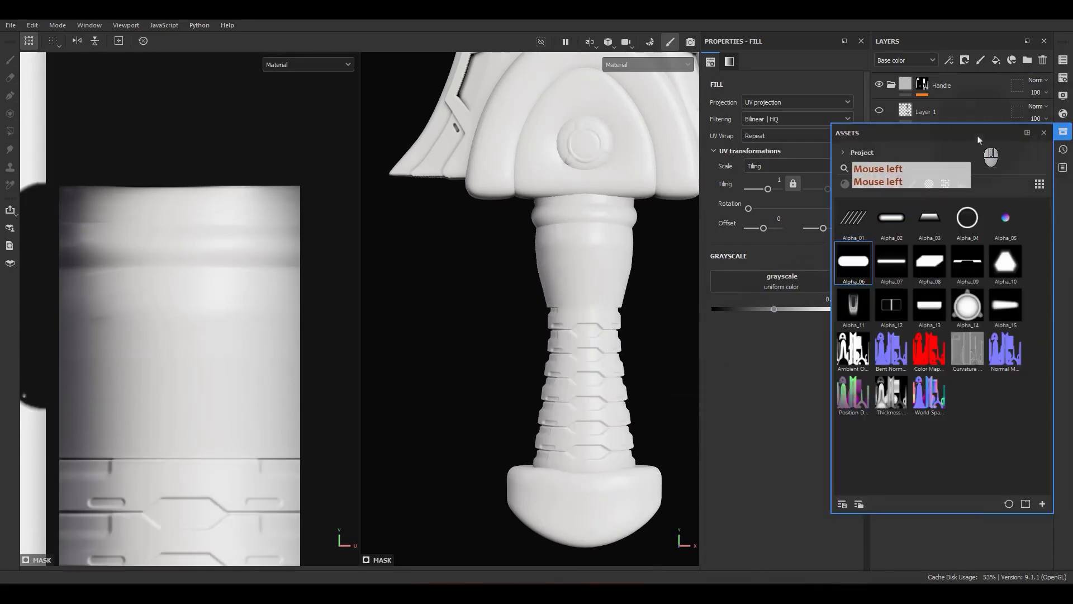
left_click_drag(978, 139, 542, 155)
left_click_drag(569, 289, 722, 281)
left_click(608, 147)
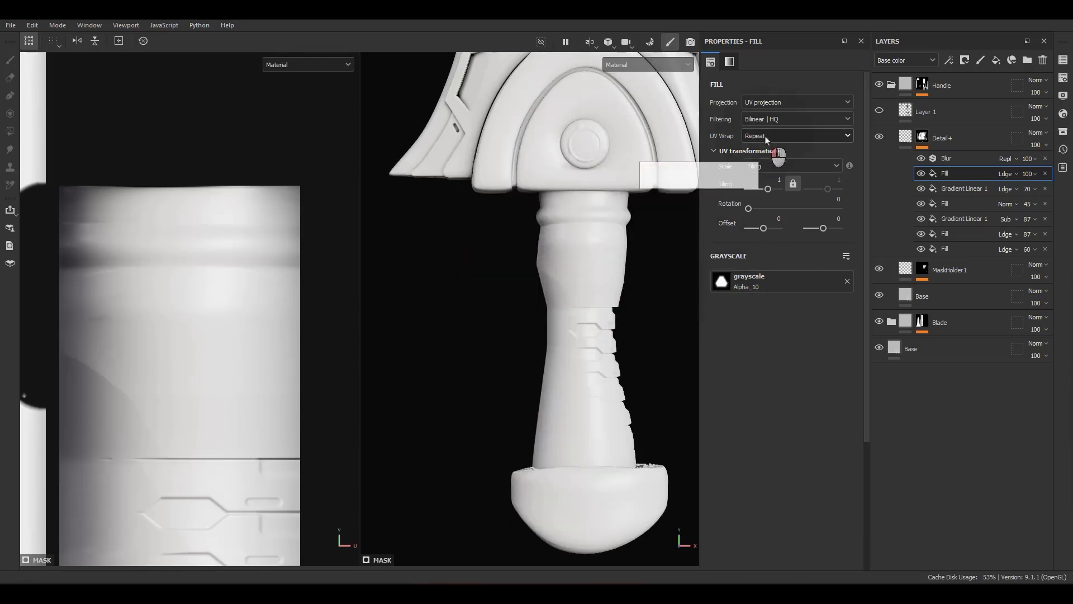
left_click(765, 136)
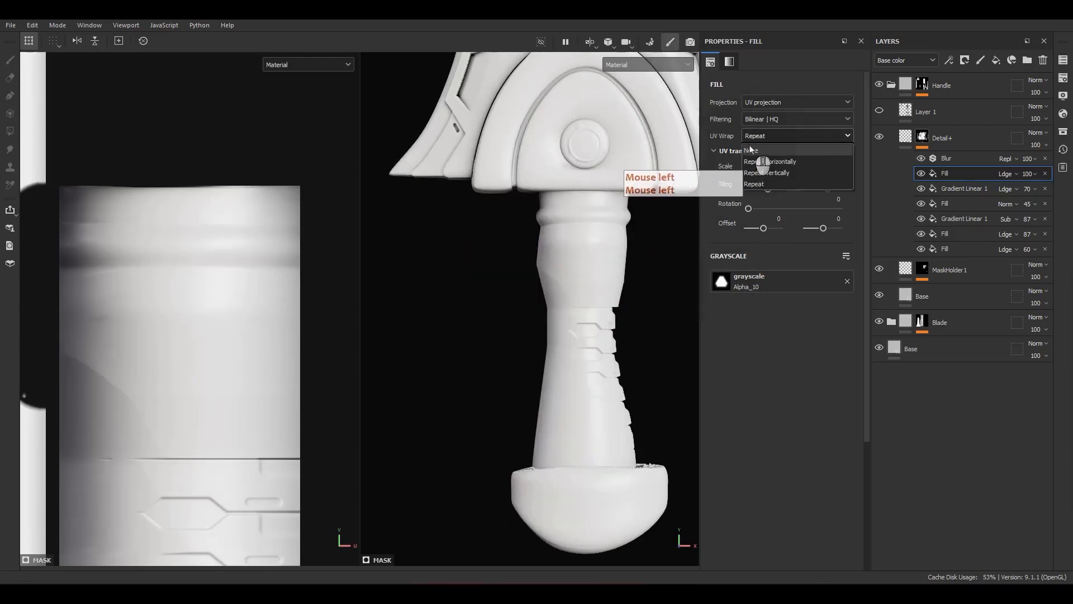
left_click(751, 150)
Step: Scale the Alpha_10 fill down and centre it on the left edge of the smooth handle shell, above the grip rings
scroll(312, 312, "down", 3)
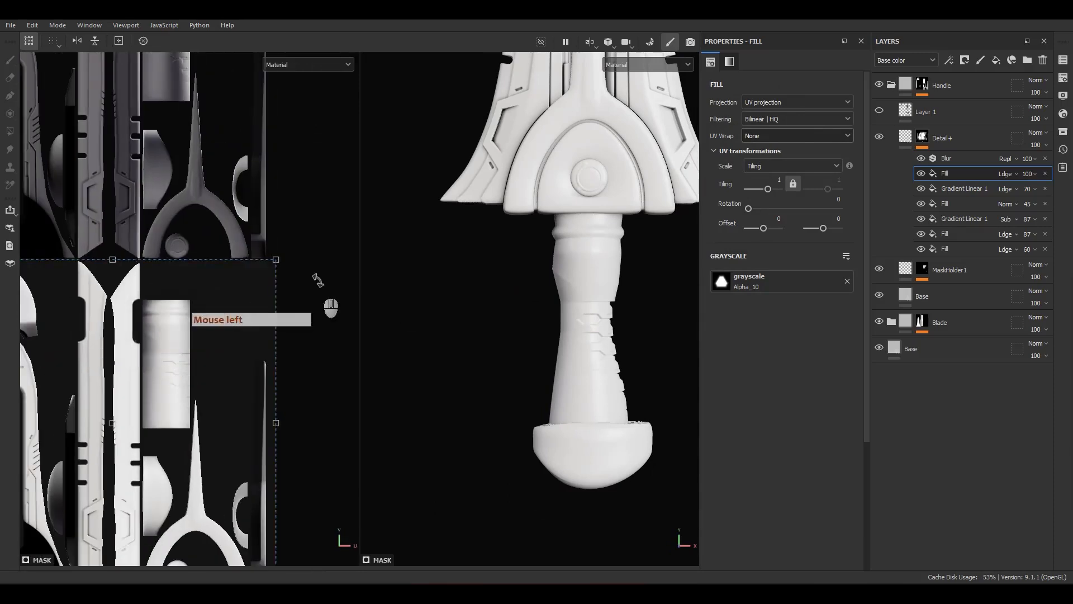
left_click_drag(274, 260, 189, 275, "ctrl+shift")
scroll(189, 276, "up", 3)
left_click_drag(250, 235, 56, 213)
left_click_drag(235, 150, 125, 288, "ctrl+shift")
scroll(142, 266, "up", 3)
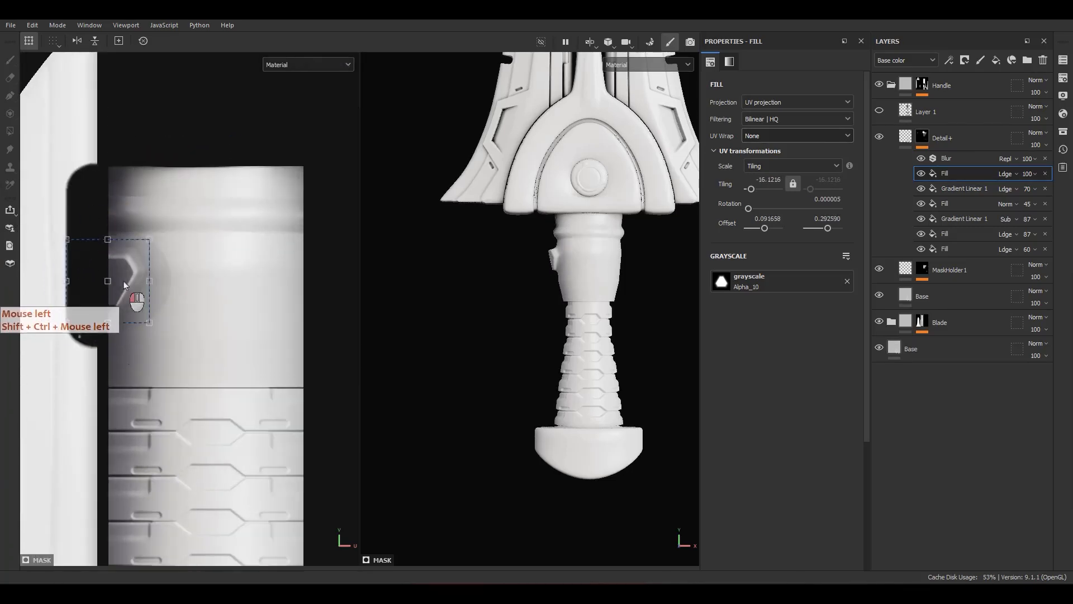
left_click_drag(150, 322, 158, 350, "ctrl+shift")
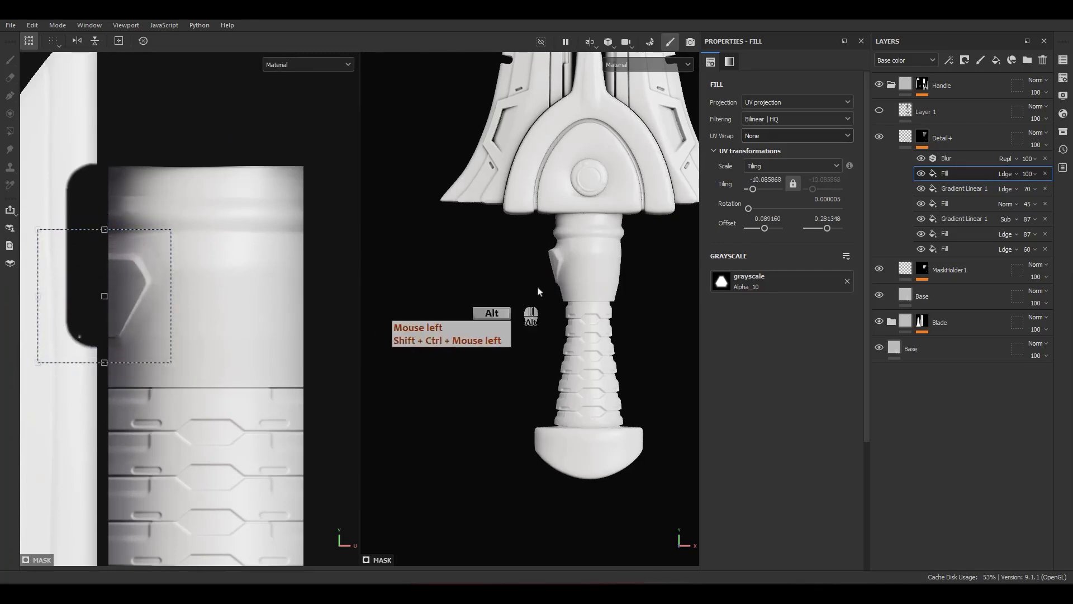
Step: Stretch the Alpha_10 shape downward to the first grip ring, giving a vertical tiling of -8.15825
left_click_drag(532, 304, 608, 273, "alt")
scroll(576, 258, "up", 6)
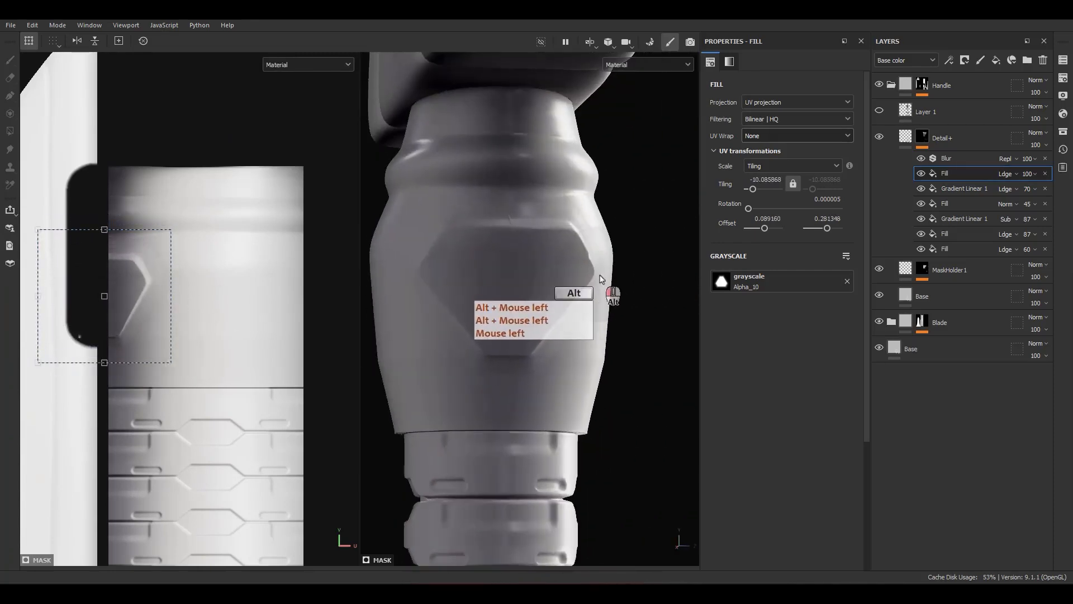
left_click_drag(143, 332, 105, 385)
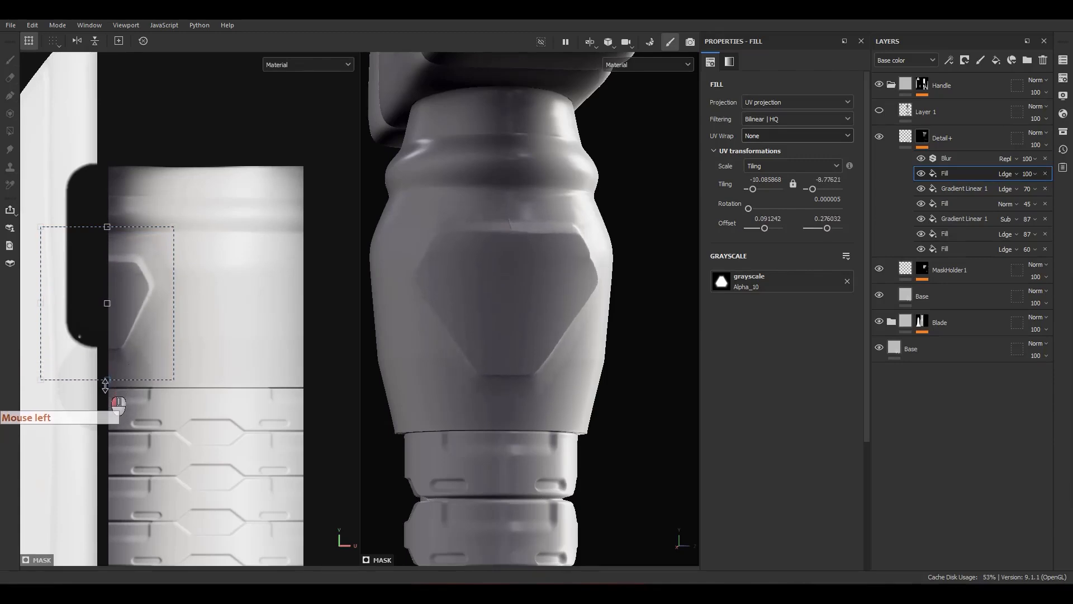
left_click_drag(515, 364, 441, 391, "alt")
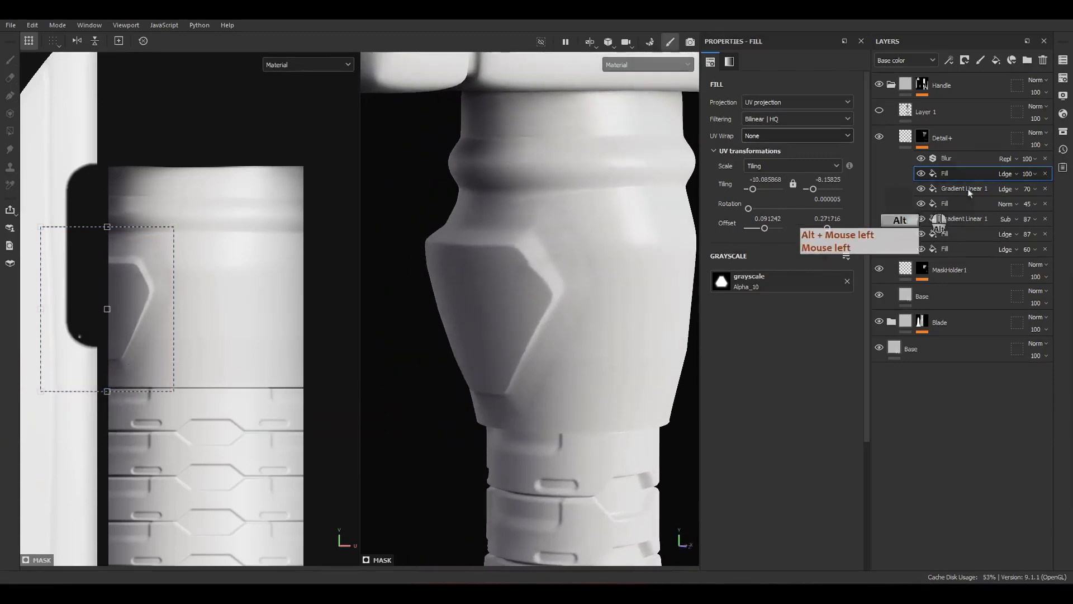
Step: Check the raised side shape on the handle and duplicate its Alpha_10 fill effect
left_click_drag(543, 276, 519, 314, "alt")
scroll(520, 314, "down", 3)
middle_click_drag(559, 330, 506, 332, "alt")
left_click_drag(506, 332, 539, 327, "alt")
left_click(956, 175)
key("ctrl+d")
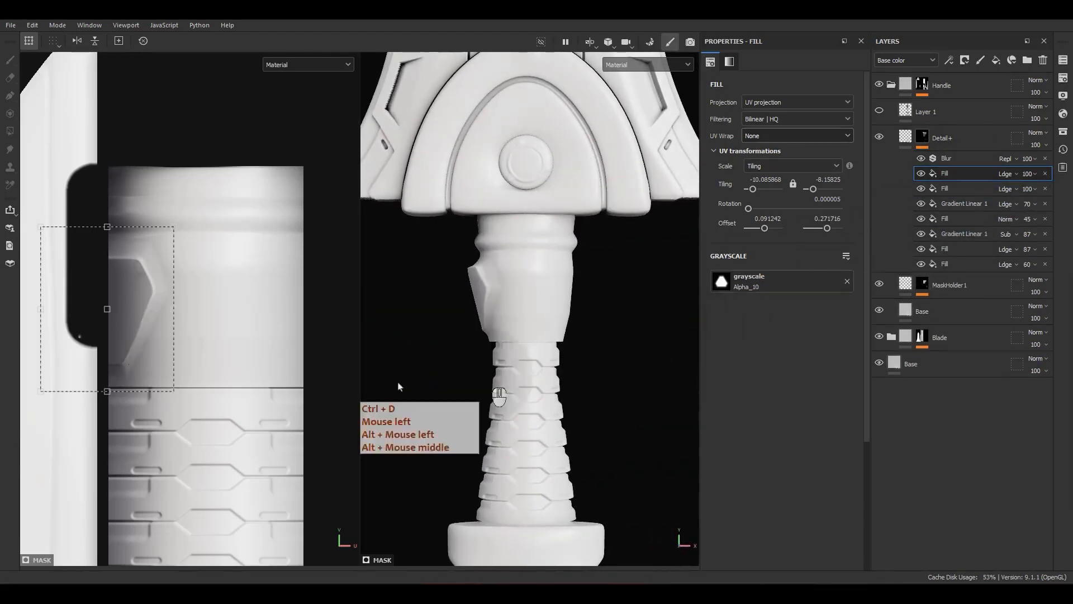
Step: Try the Signed addition (AddSub), Screen and Subtract blend modes on the lower Alpha_10 fill
scroll(213, 313, "down", 2)
left_click(1005, 189)
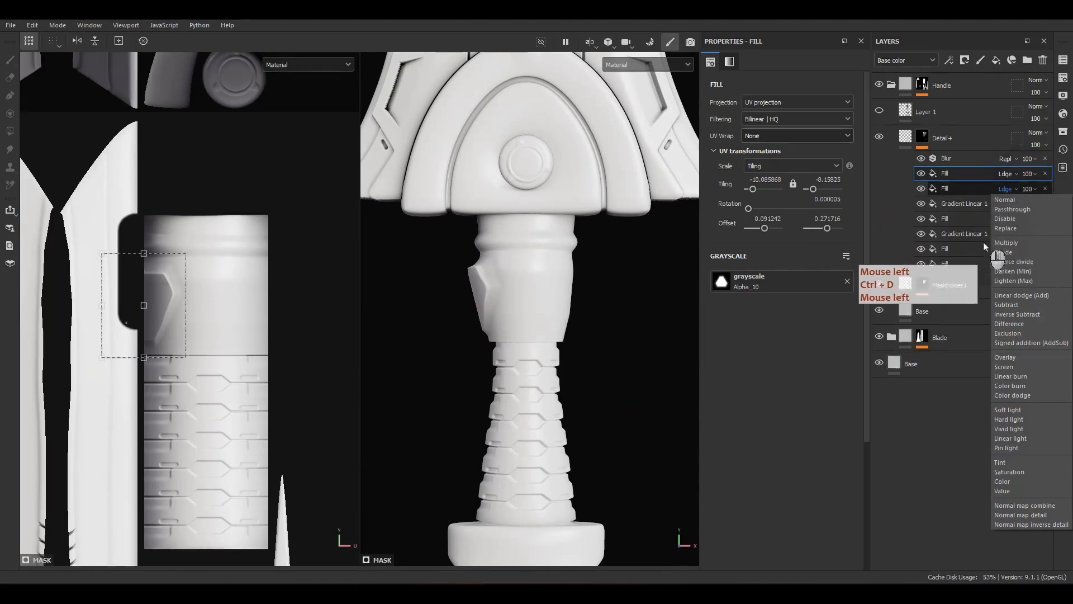
left_click(1017, 344)
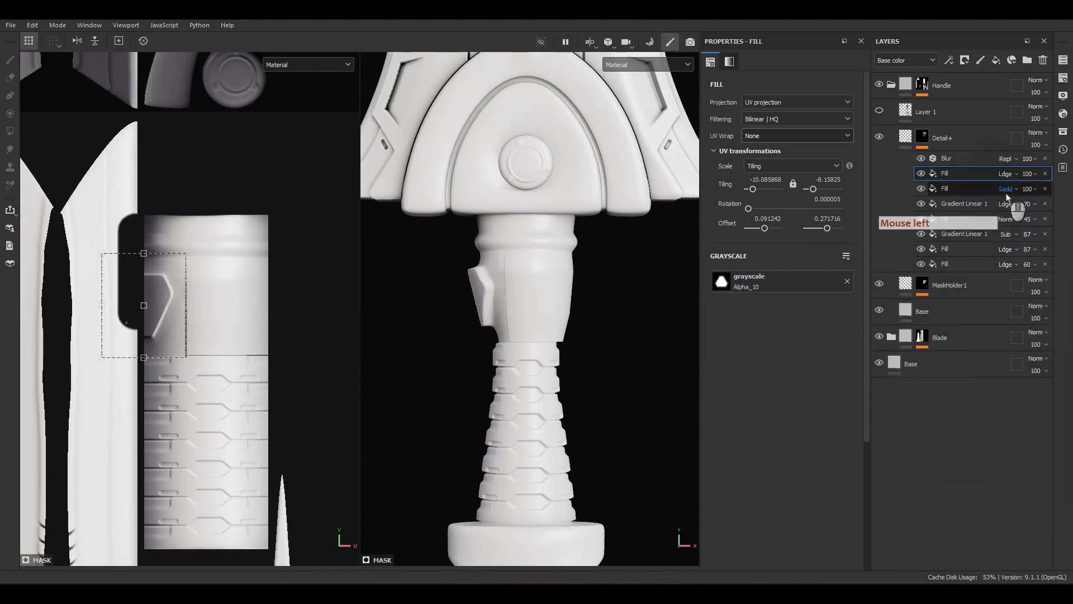
left_click(1006, 190)
left_click(1006, 189)
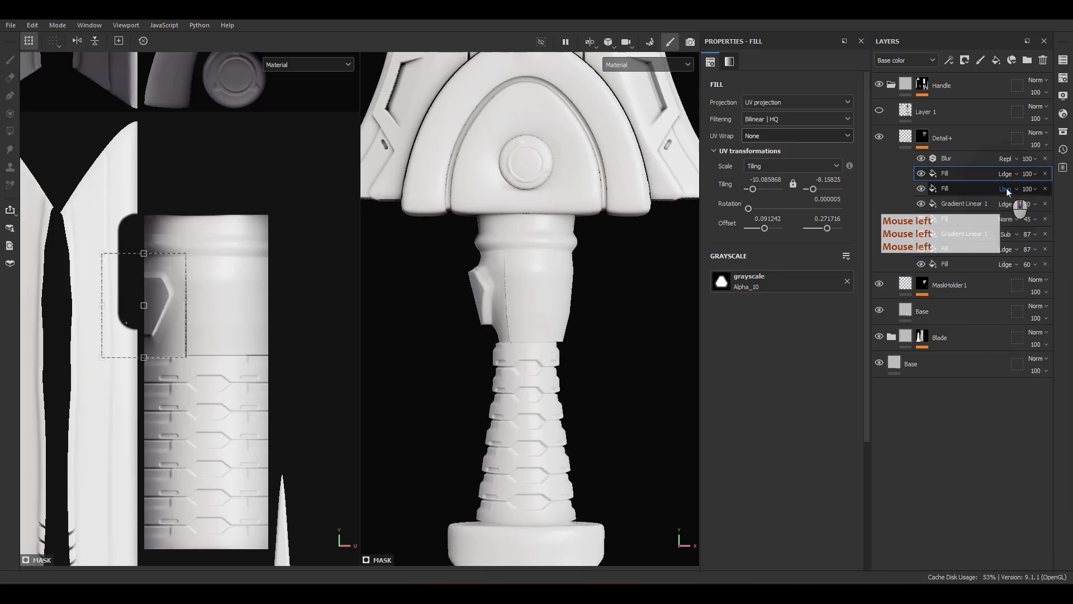
scroll(1006, 188, "down", 1)
scroll(1006, 188, "down", 2)
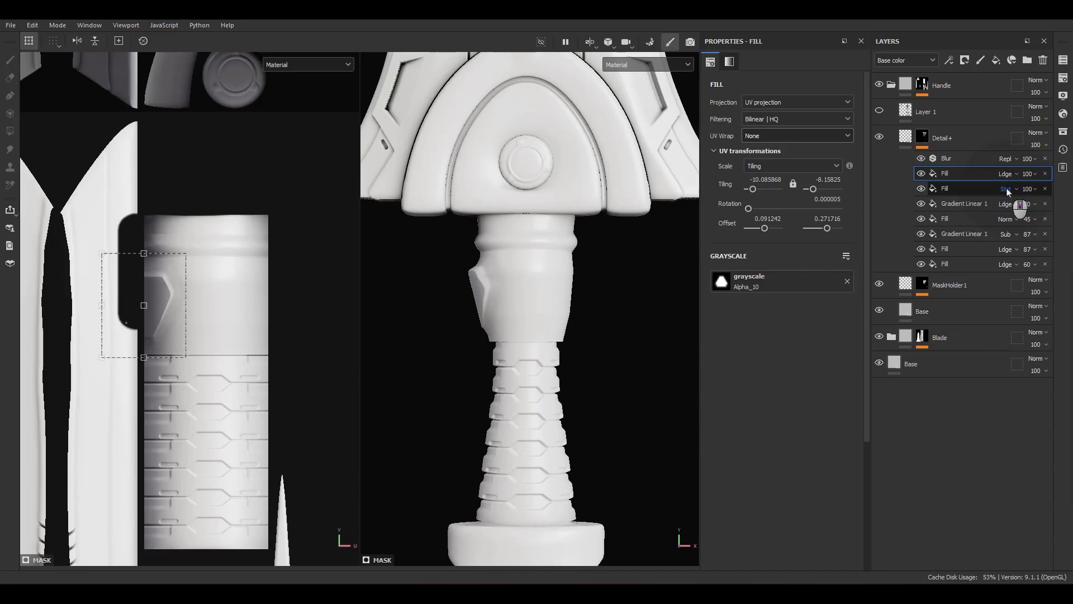
scroll(1006, 188, "down", 1)
scroll(1005, 187, "up", 1)
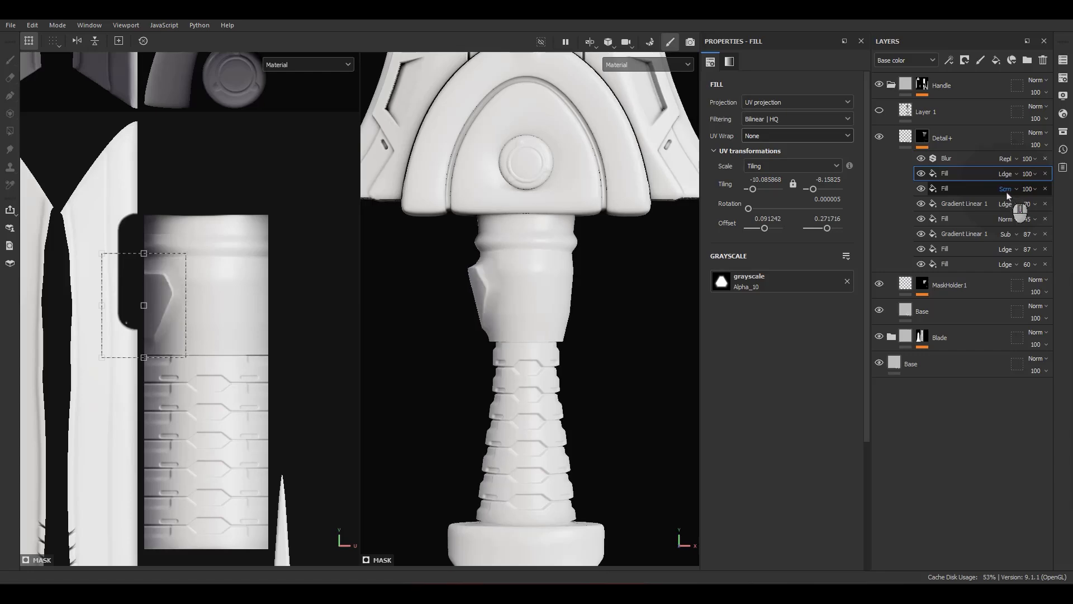
scroll(1006, 193, "up", 1)
scroll(1006, 192, "down", 1)
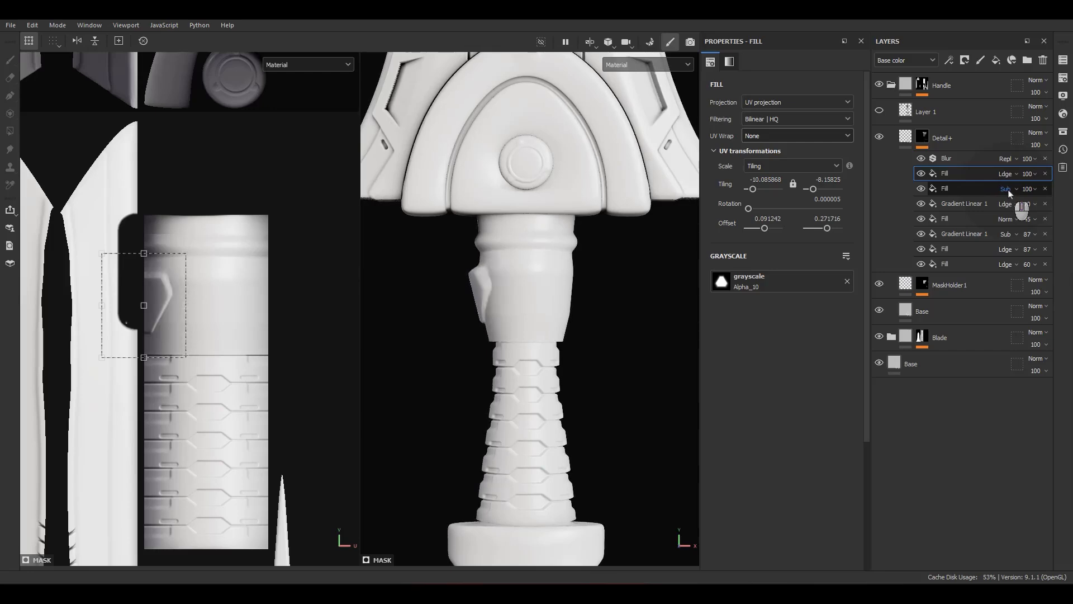
Step: Inspect the Subtract result up close, try Darken (Min), and return the lower Alpha_10 fill to Linear dodge (Add)
scroll(494, 307, "up", 4)
left_click_drag(491, 300, 648, 274, "alt")
left_click(1009, 190)
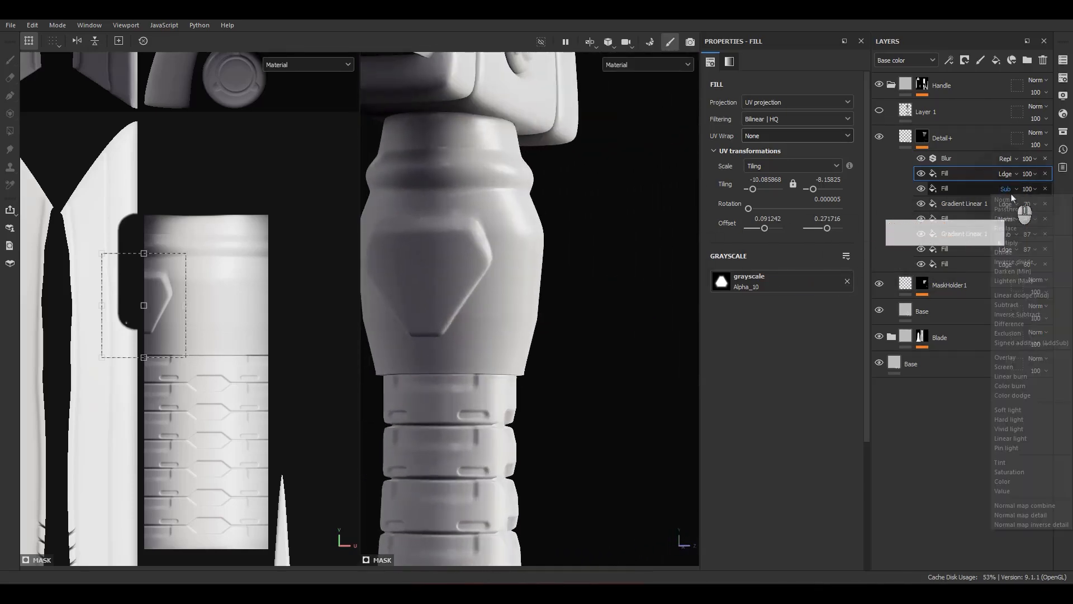
left_click(1011, 193)
left_click_drag(491, 287, 503, 254, "alt")
left_click(1009, 188)
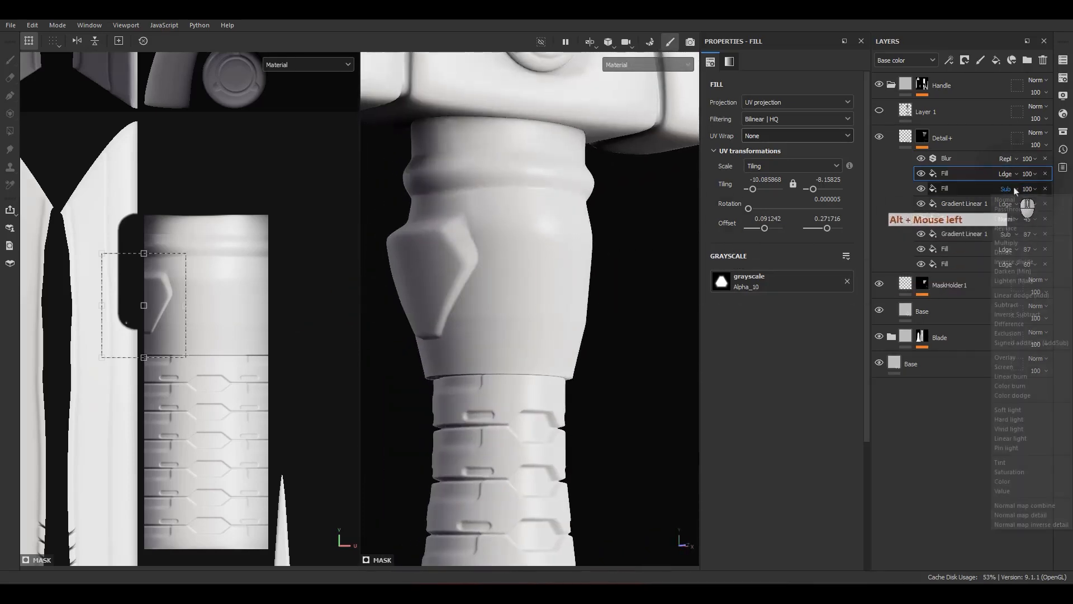
left_click(1012, 271)
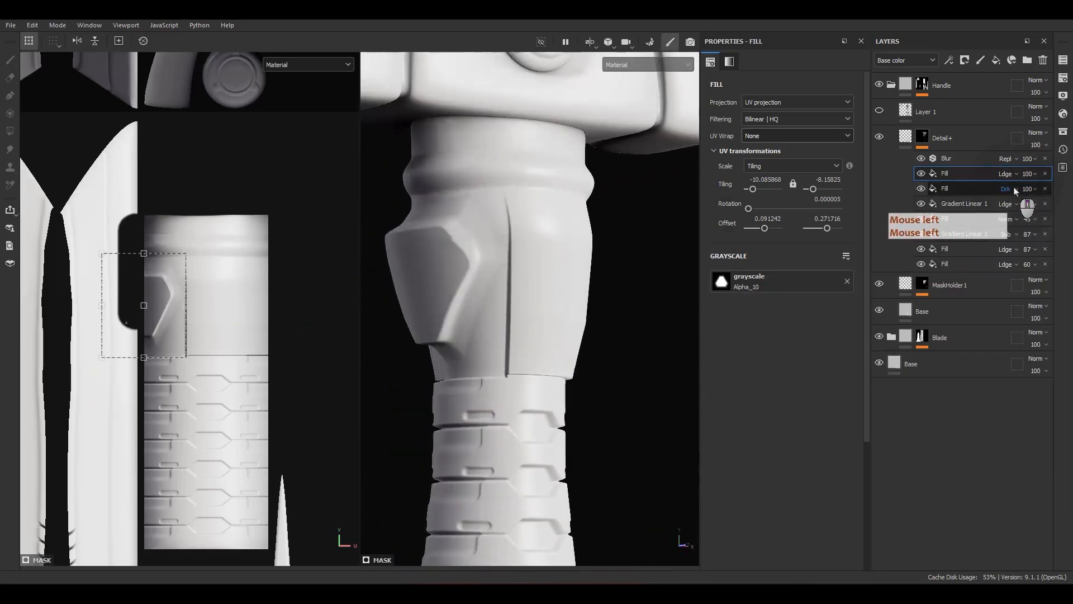
scroll(1015, 191, "up", 5)
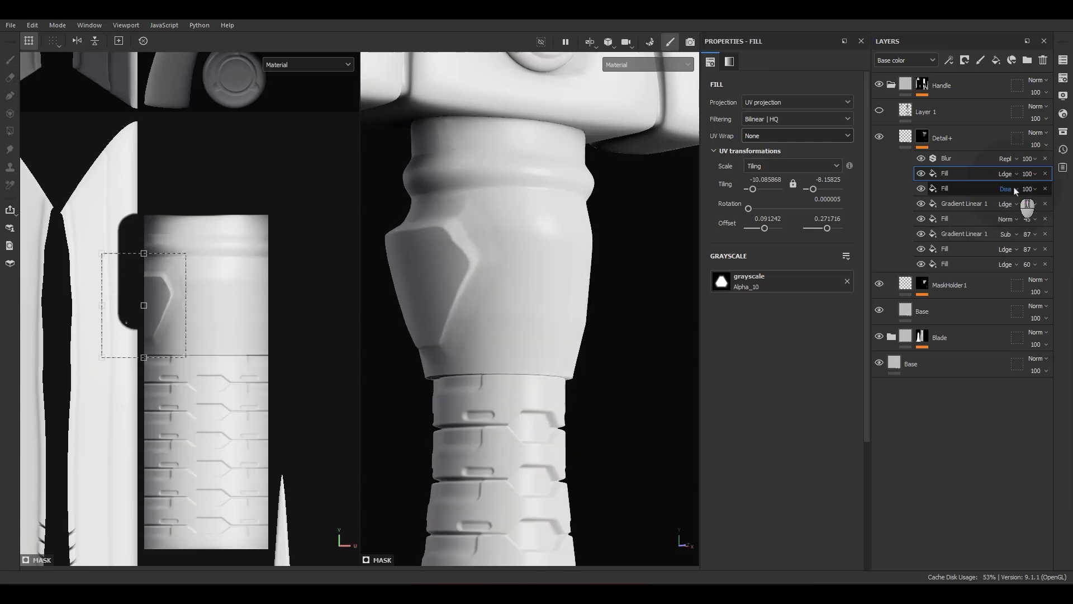
scroll(1014, 187, "down", 6)
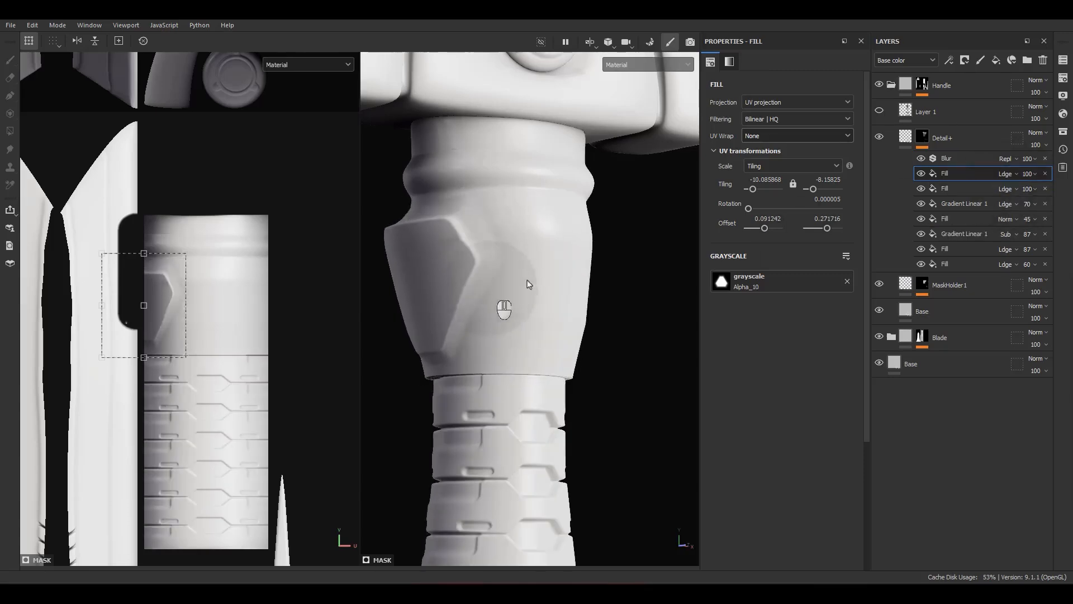
Step: Move the upper Alpha_10 fill horizontally to the shell's right edge, at a U offset of 0.238365
left_click_drag(503, 304, 693, 241, "alt")
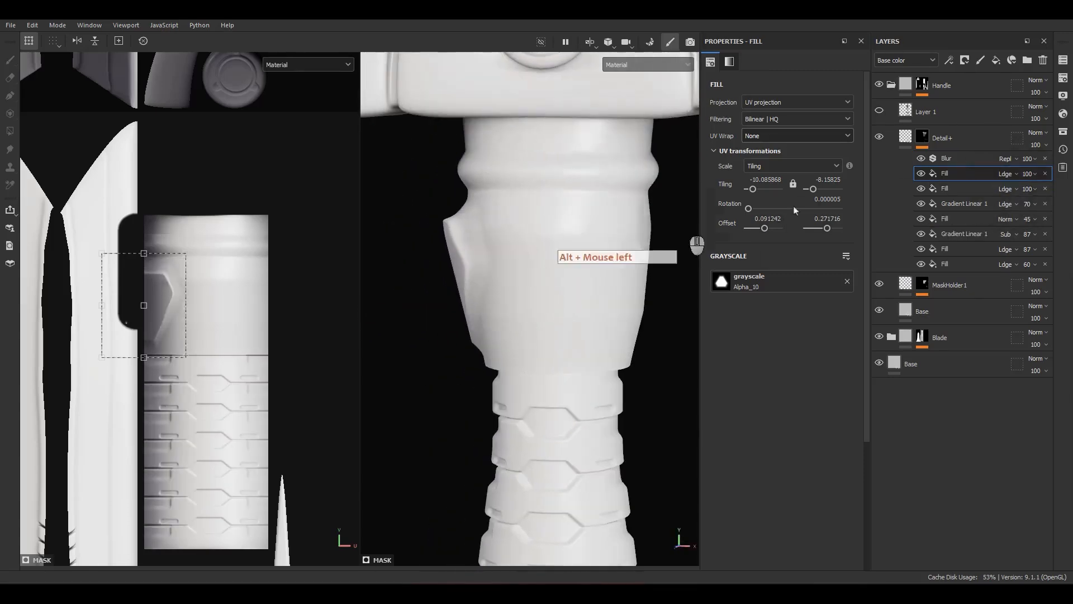
left_click(948, 176)
left_click_drag(165, 318, 289, 316, "shift")
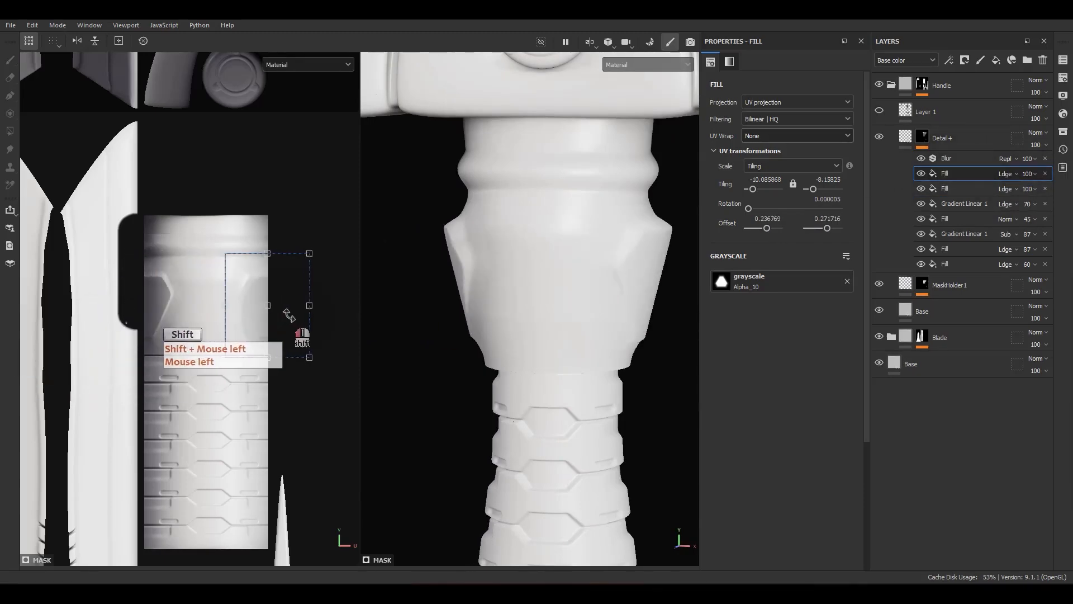
left_click_drag(573, 334, 468, 346, "alt")
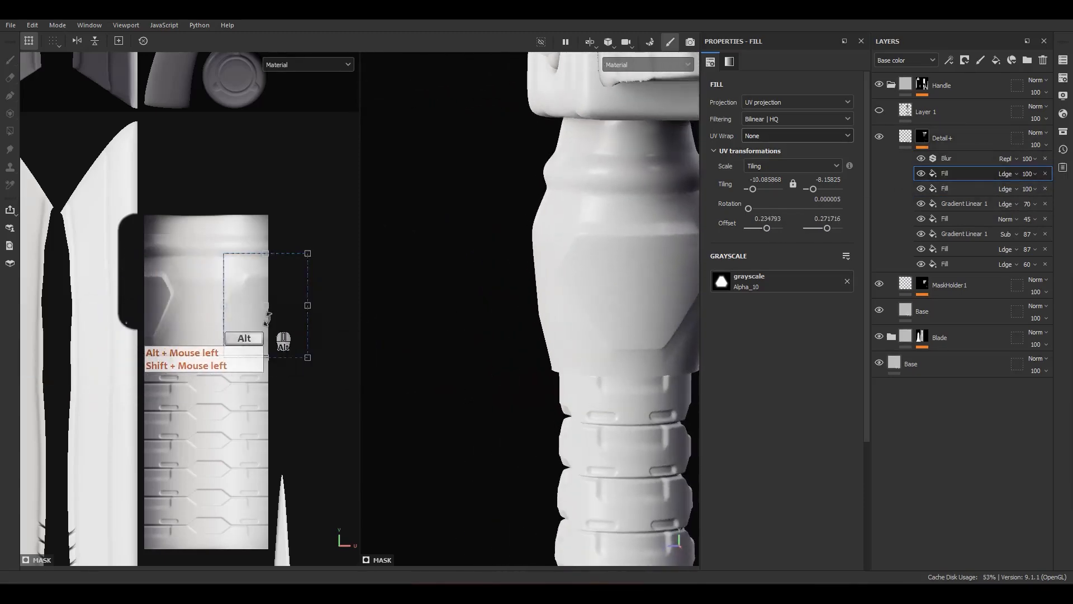
scroll(267, 320, "up", 1)
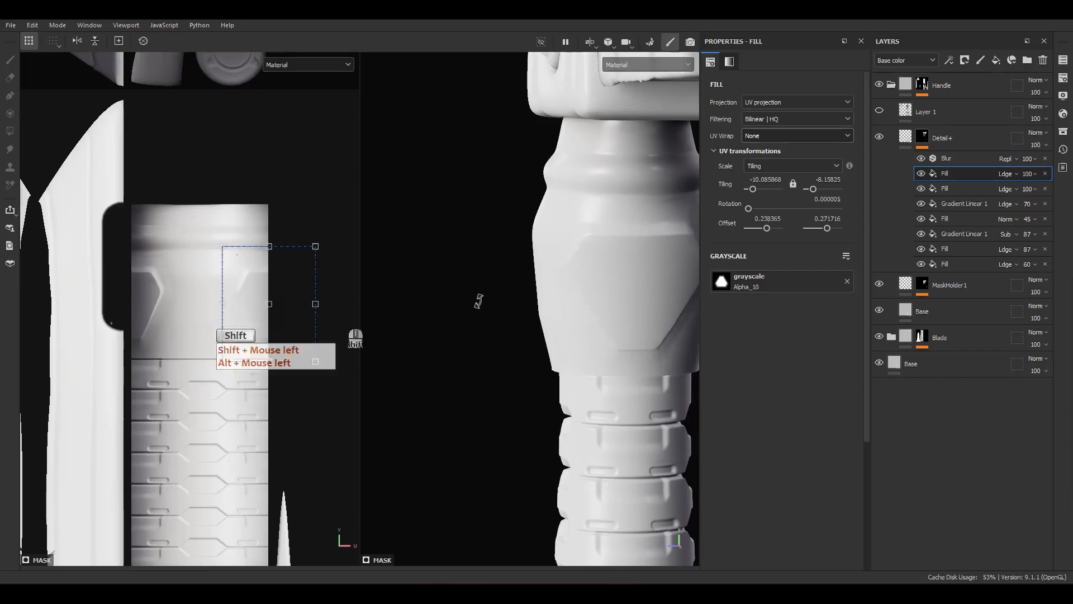
left_click_drag(519, 306, 610, 320, "alt")
right_click_drag(599, 329, 290, 337, "shift")
scroll(267, 331, "up", 1)
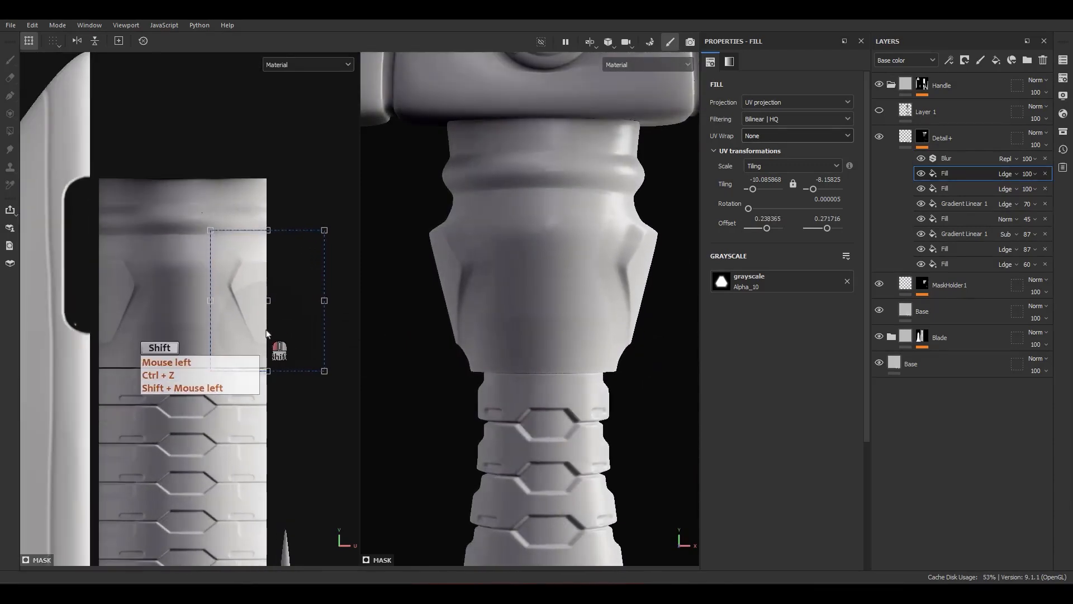
Step: Duplicate the topmost Alpha_10 fill and move the copy horizontally to the shell's centre, at a U offset of 0.163612
scroll(525, 333, "down", 4)
left_click(962, 173)
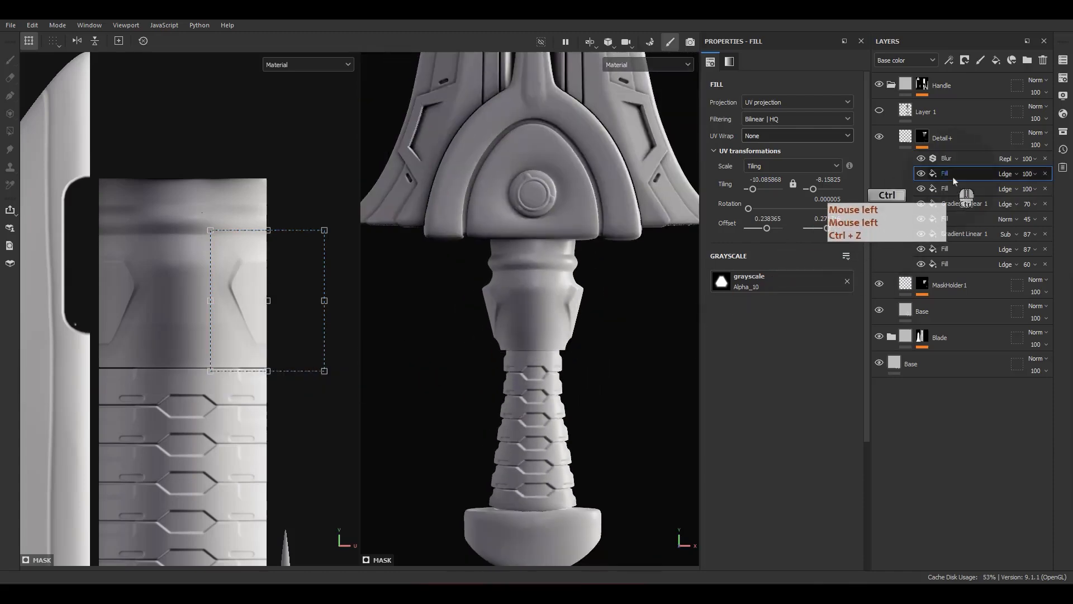
key("ctrl+d")
scroll(231, 319, "up", 2)
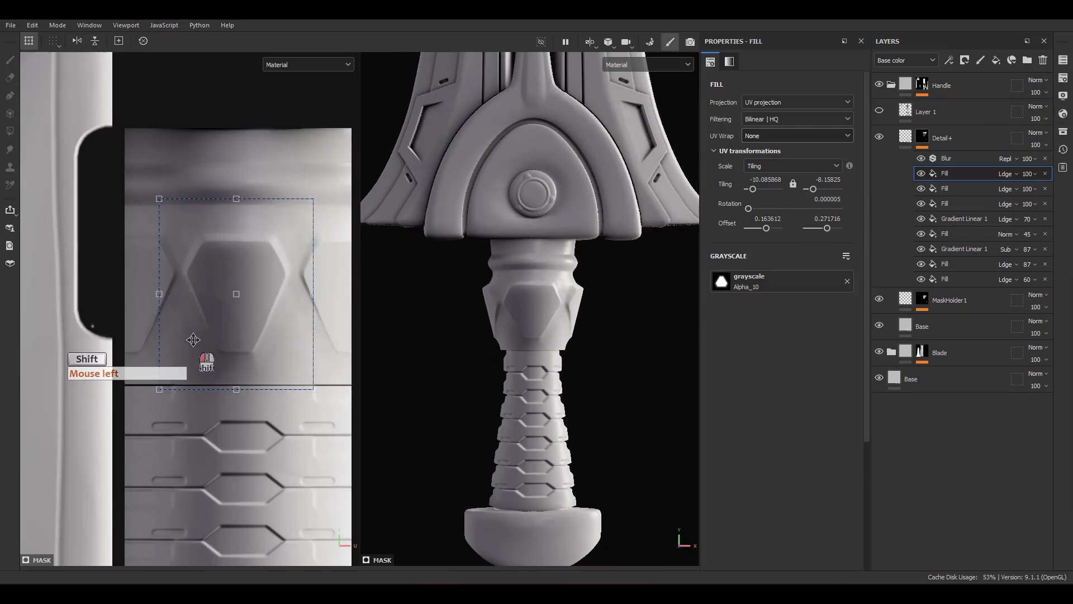
Step: Replace the central fill's grayscale texture with Alpha_11
left_click(1063, 134)
left_click_drag(911, 132, 515, 146)
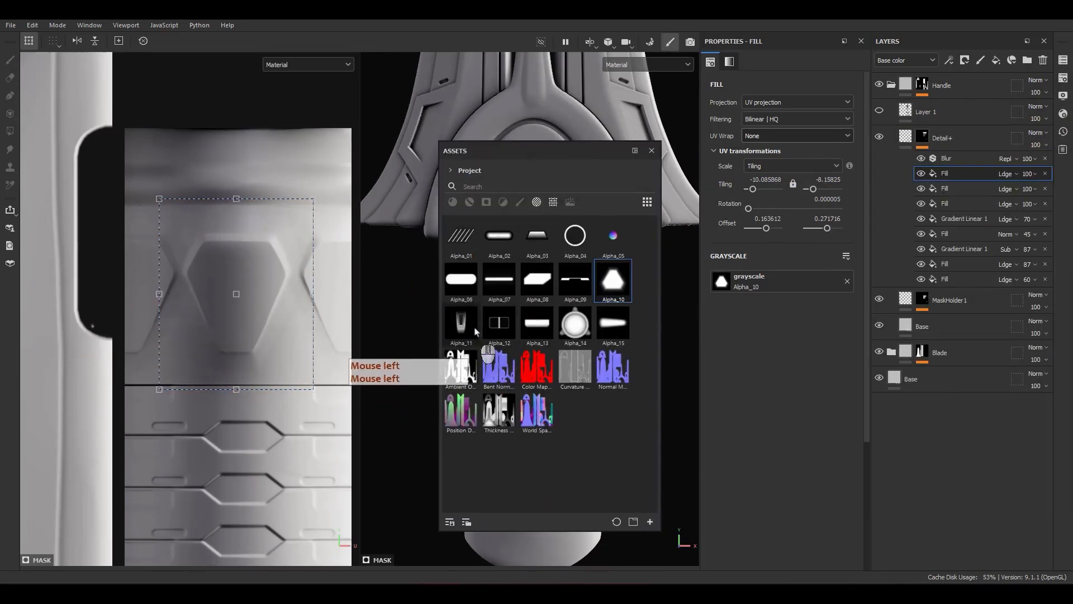
left_click_drag(474, 330, 754, 289)
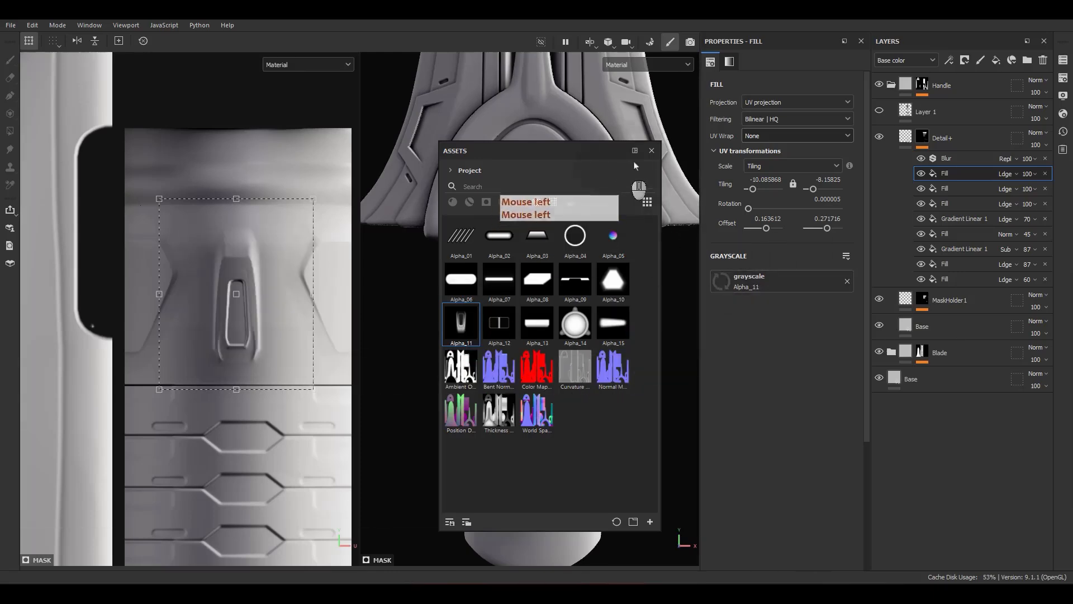
left_click(651, 150)
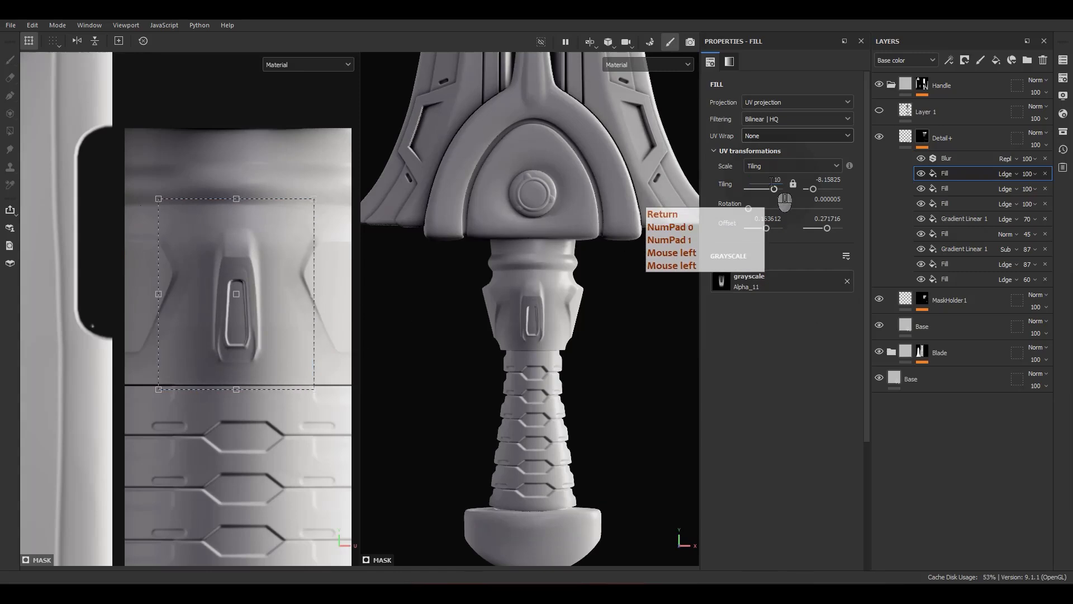
Step: Rotate the central Alpha_11 fill 180° with its tiling locked, enlarge it freehand, and try different width proportions
left_click(792, 183)
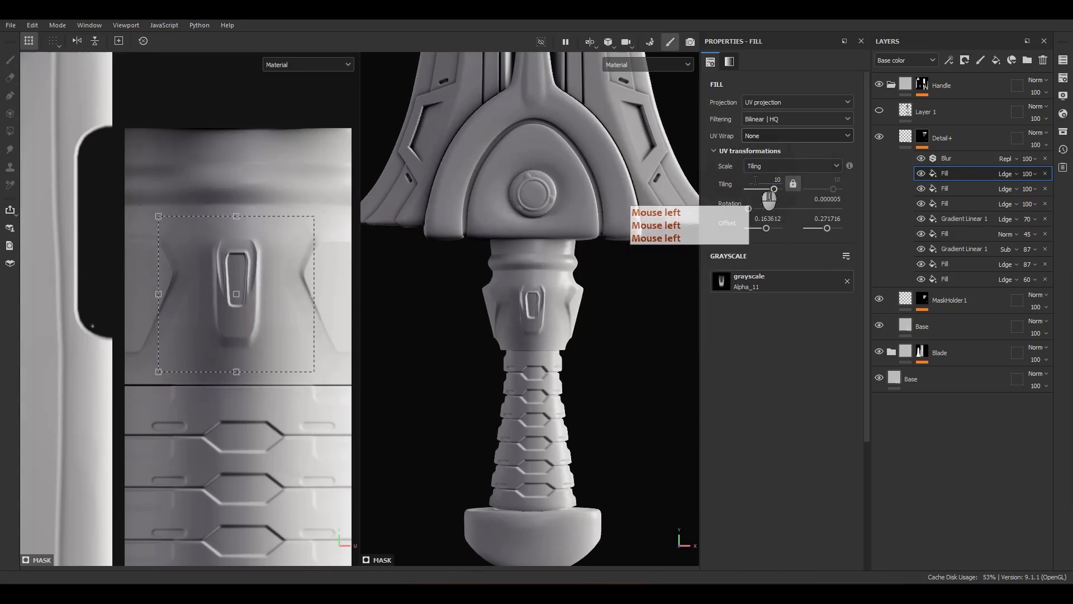
left_click_drag(315, 208, 210, 417)
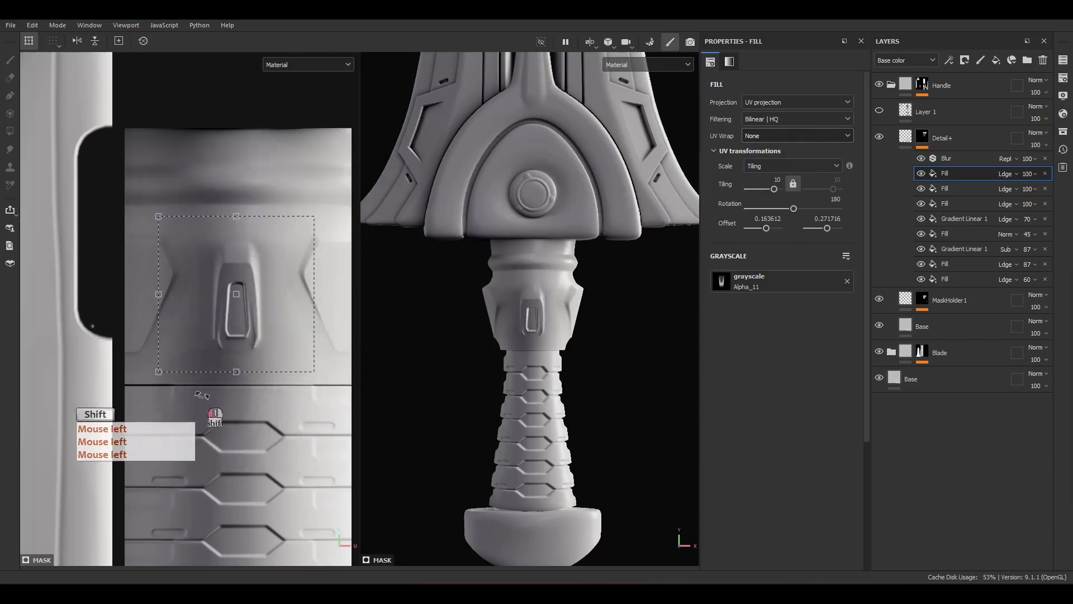
left_click_drag(315, 294, 332, 295, "ctrl")
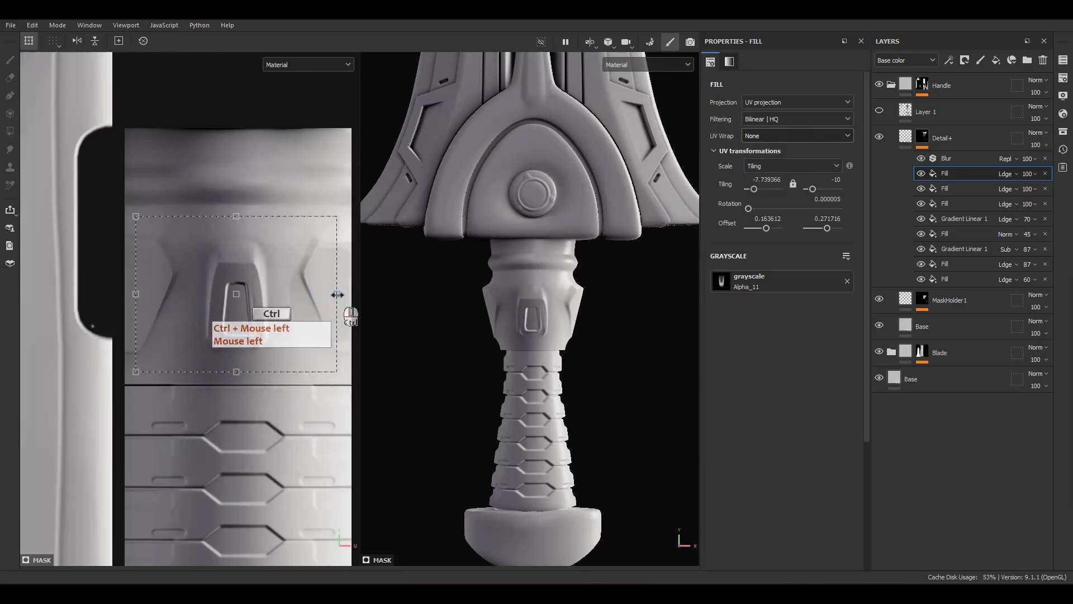
key("ctrl+z")
left_click_drag(316, 208, 341, 189, "ctrl+shift")
middle_click_drag(315, 312, 295, 312, "alt")
left_click_drag(322, 291, 345, 292, "ctrl")
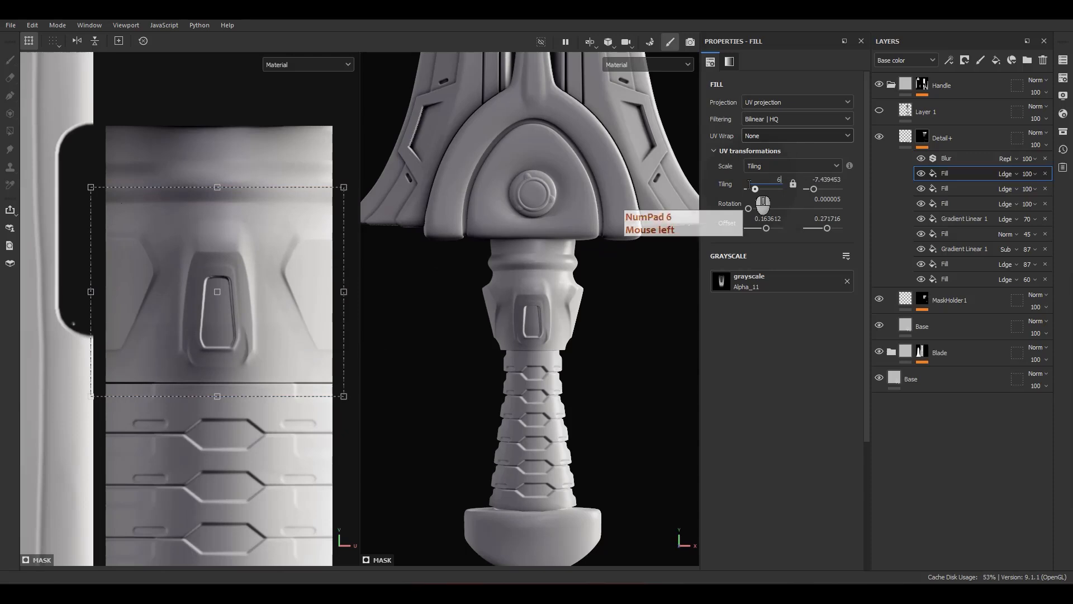
Step: Set the central Alpha_11 fill's tiling to 6 by 7 and its rotation to 180
left_click(825, 189)
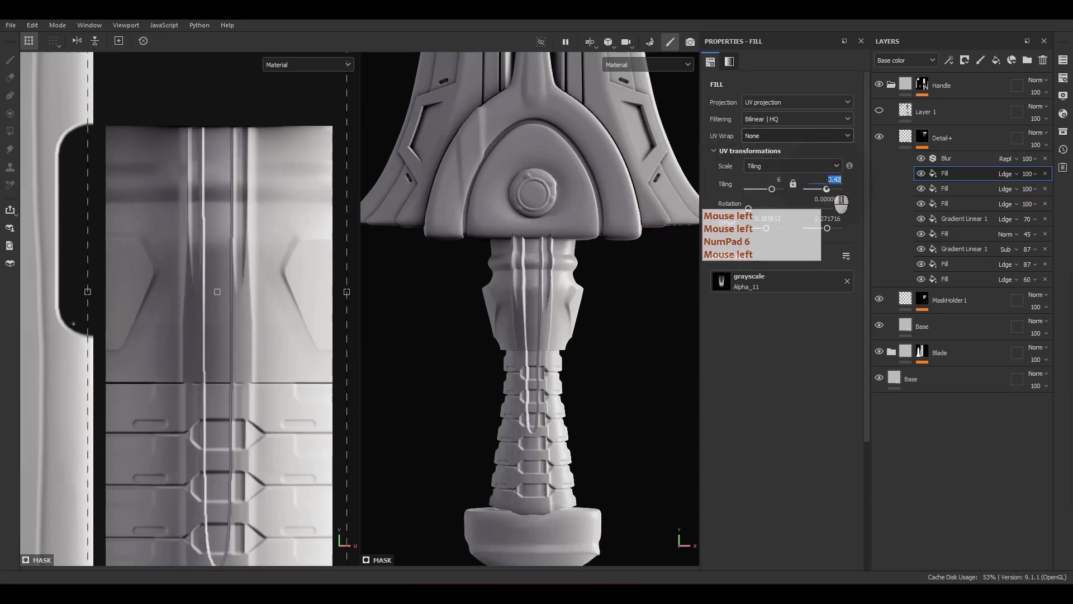
key("Return")
left_click(815, 200)
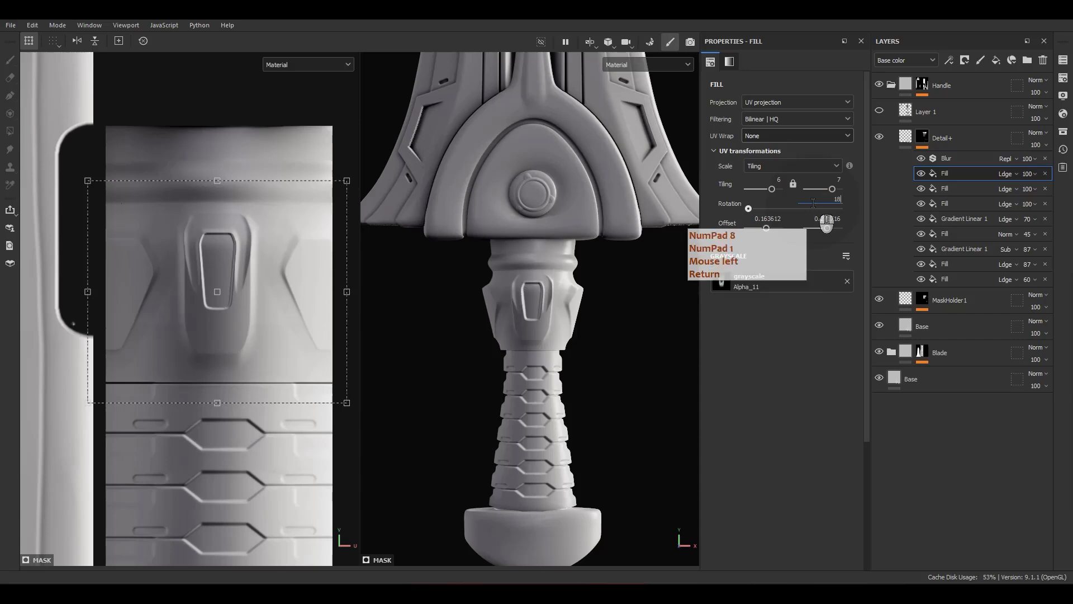
key("Return")
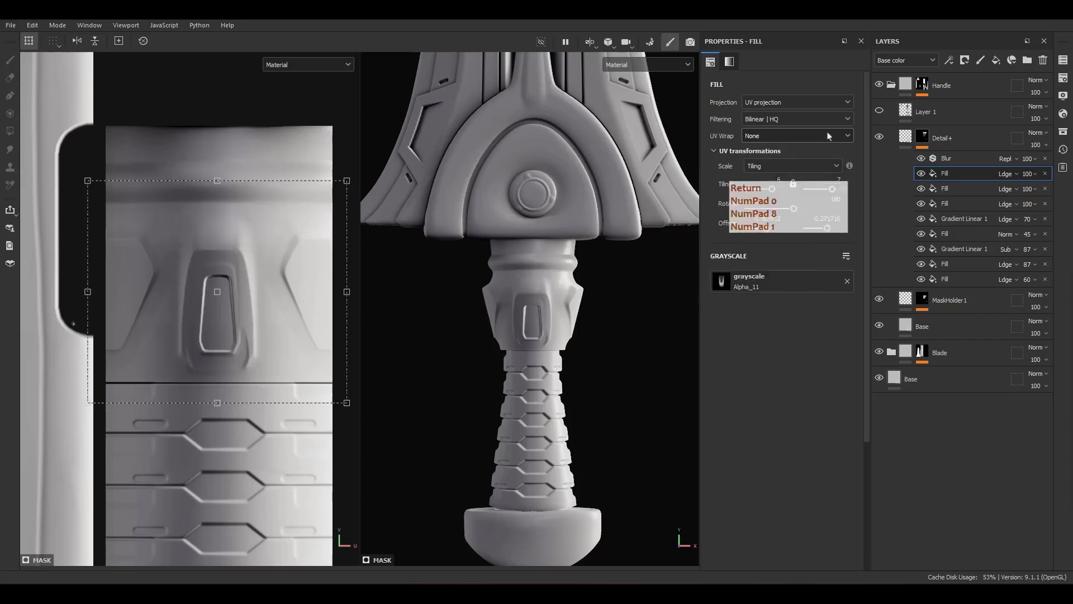
Step: Nudge the central Alpha_11 fill on the shell to an offset of 0.160969 by 0.274653
middle_click_drag(240, 323, 256, 319, "alt")
scroll(256, 319, "up", 1)
left_click_drag(262, 322, 258, 316)
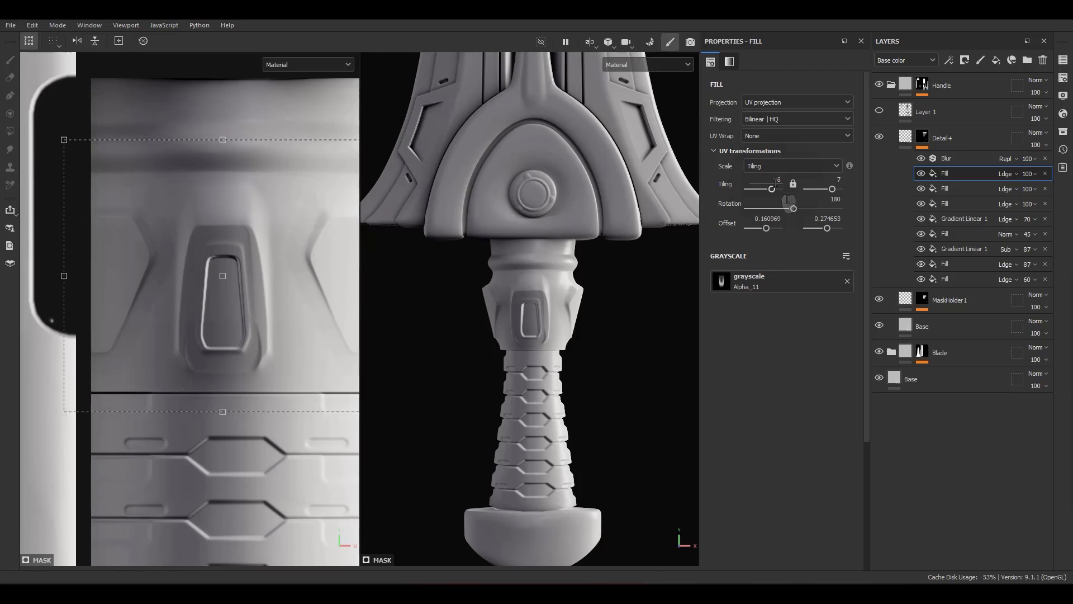
scroll(280, 304, "down", 2)
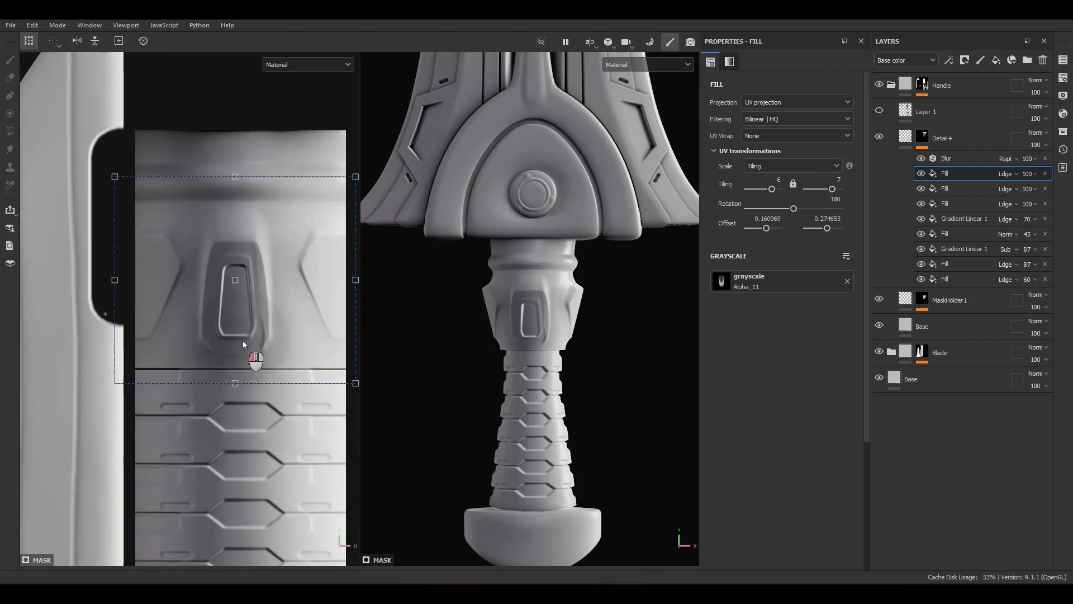
Step: Set the tiling of the Alpha_10 fill at the shell's right edge to 10 by 8 and its rotation to 180
left_click_drag(242, 340, 335, 380)
left_click_drag(524, 364, 565, 362, "alt")
left_click(950, 189)
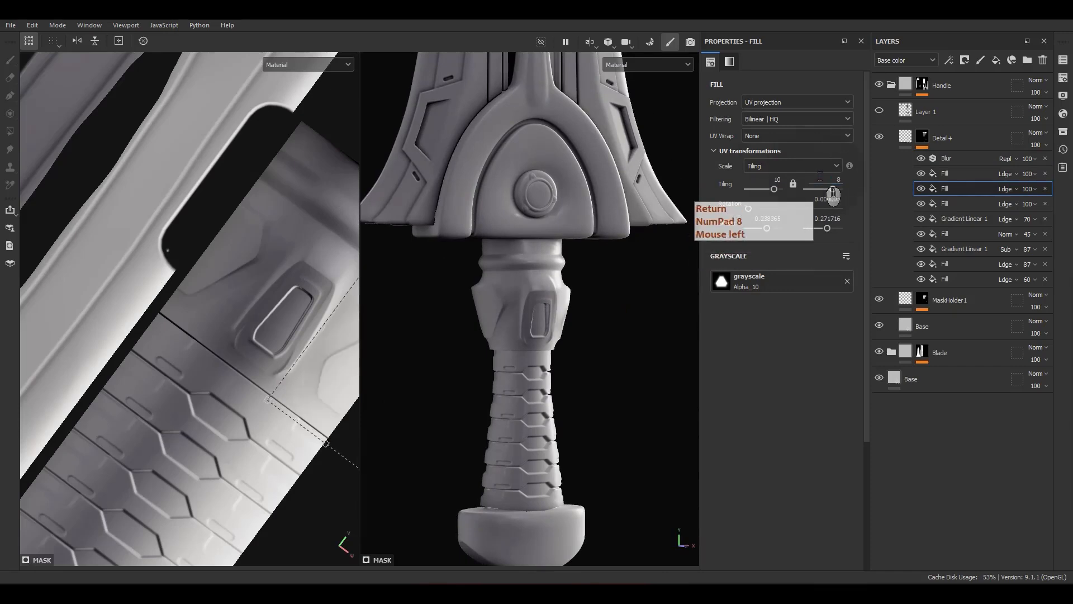
left_click(823, 200)
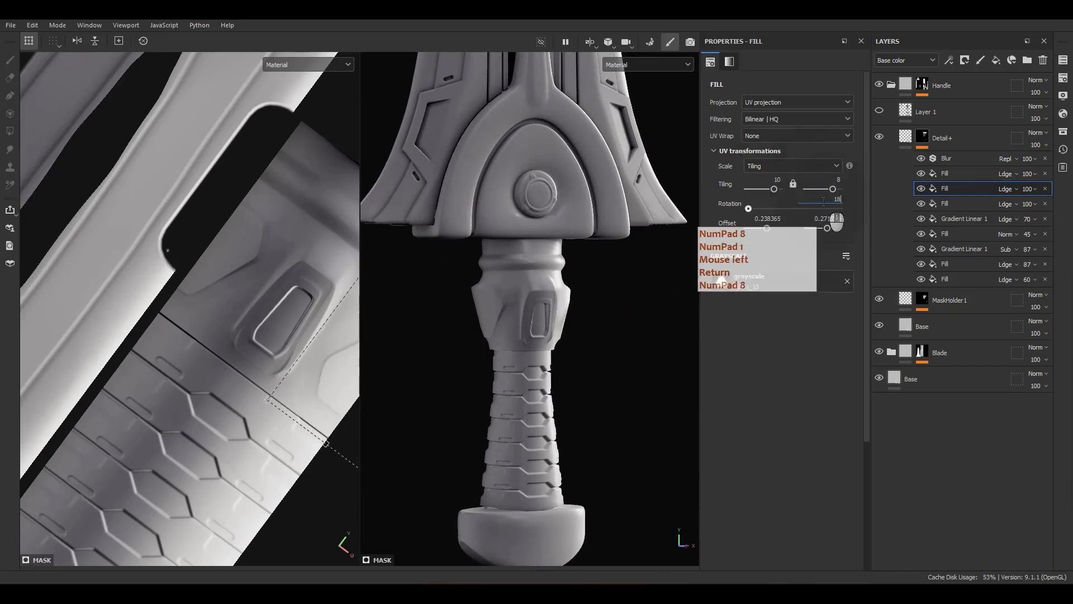
type("180")
key("Return")
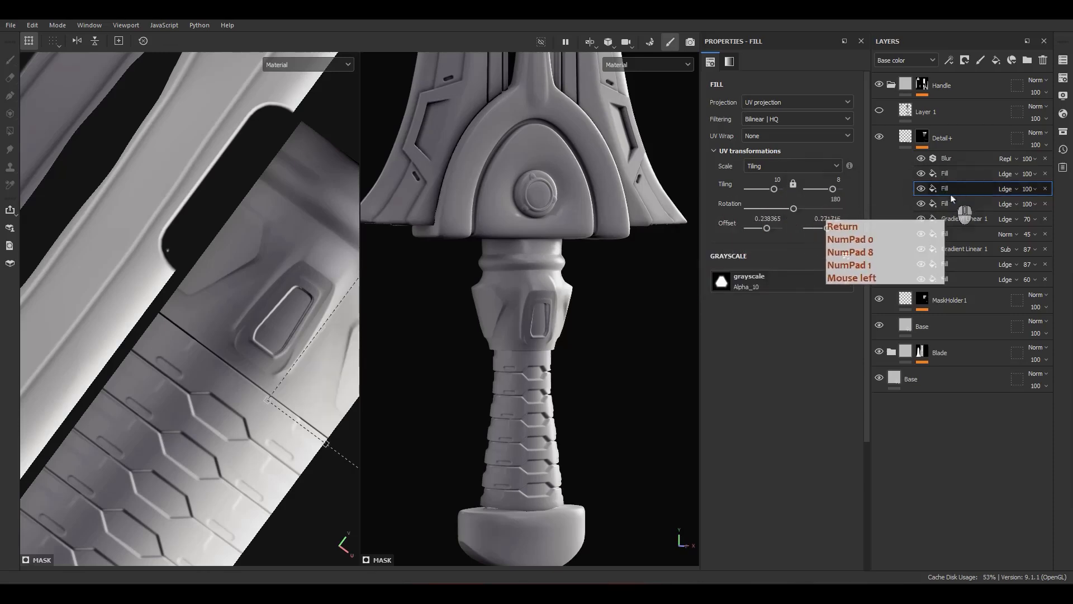
Step: Give the Alpha_10 fill at the shell's left edge a tiling of 10 by 8 and a rotation of 180
left_click(950, 203)
type("10")
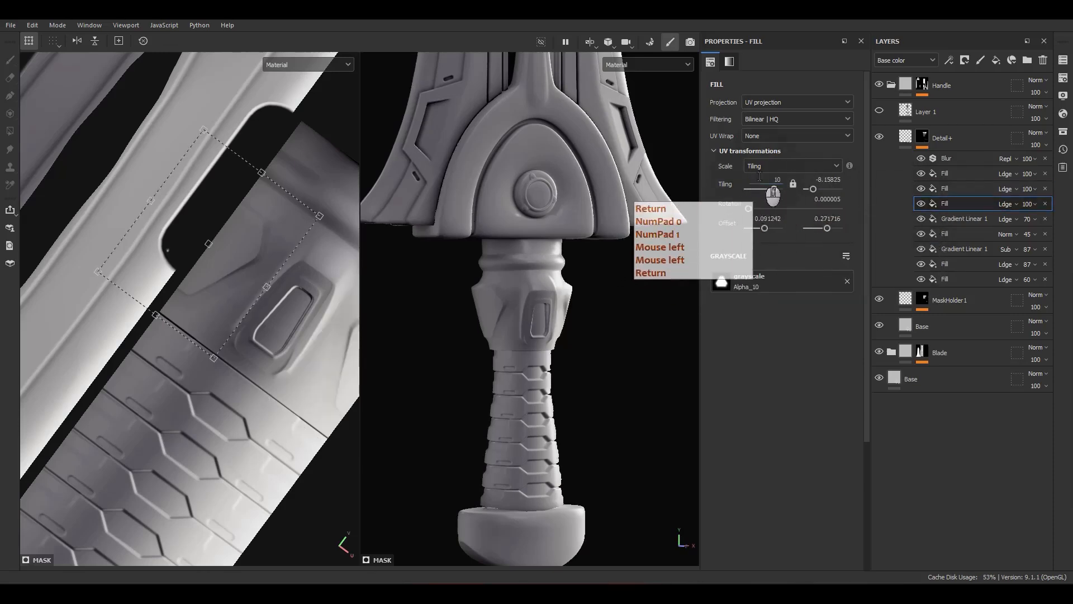
key("Return")
type("8")
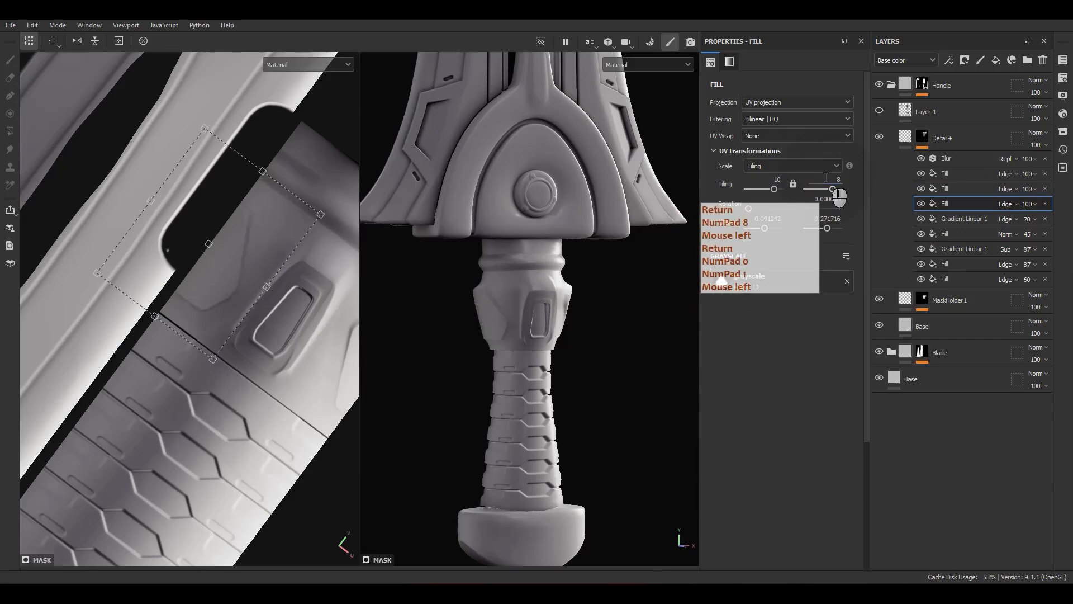
key("Return")
left_click(821, 200)
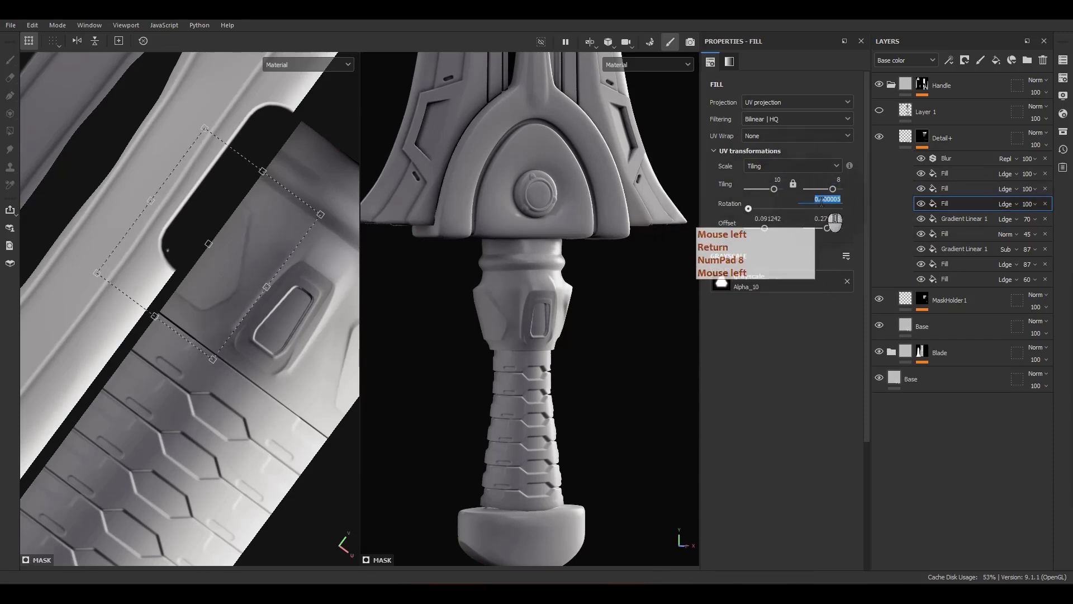
type("180")
Step: Examine the handle shell's alpha details from several sides and under different lighting, in both 3D and UV space
left_click_drag(602, 418, 418, 420, "alt")
scroll(524, 301, "up", 5)
left_click_drag(531, 304, 609, 329, "alt")
right_click_drag(609, 330, 643, 319, "shift")
left_click_drag(572, 349, 632, 276, "alt")
right_click_drag(631, 277, 585, 290, "alt")
middle_click_drag(586, 291, 622, 297, "alt")
left_click_drag(623, 297, 588, 334, "alt")
right_click_drag(588, 334, 562, 247, "alt")
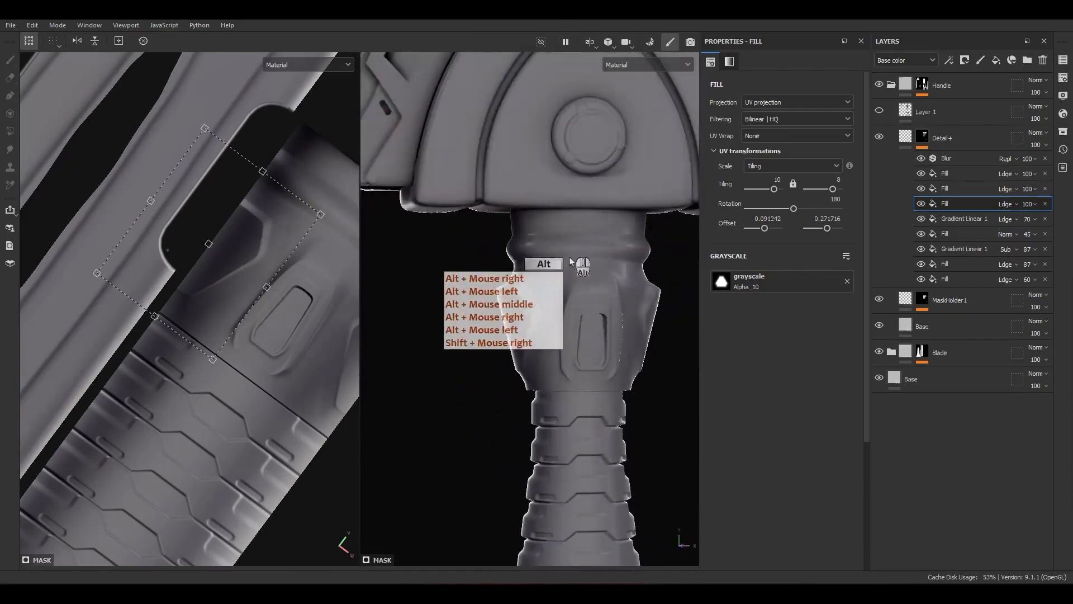
left_click_drag(562, 247, 438, 255, "alt")
key("f")
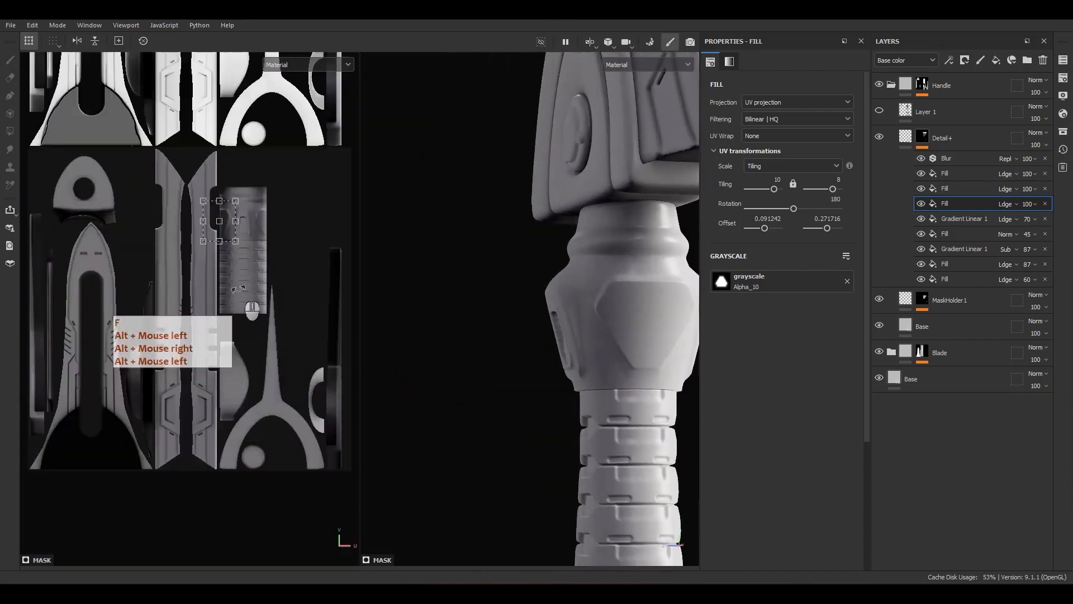
scroll(262, 182, "up", 5)
left_click_drag(679, 357, 634, 375, "alt")
key("f")
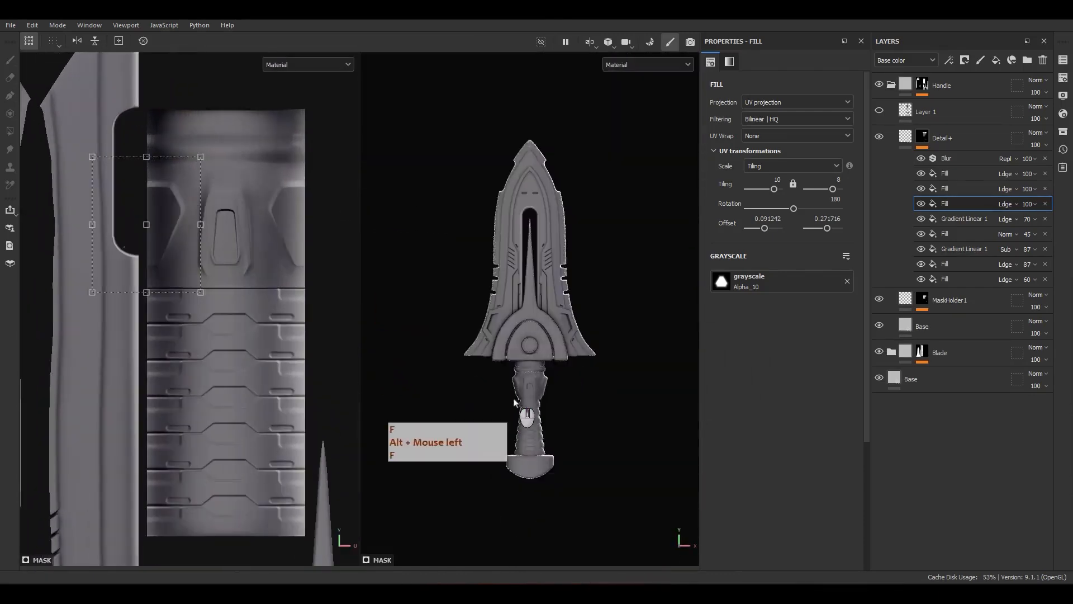
Step: Show the Layer 1 guide sketch around the pommel and collapse the Detail+ mask effects
scroll(534, 457, "up", 4)
middle_click_drag(534, 457, 537, 251, "alt")
scroll(184, 265, "down", 4)
left_click(879, 112)
scroll(544, 415, "up", 4)
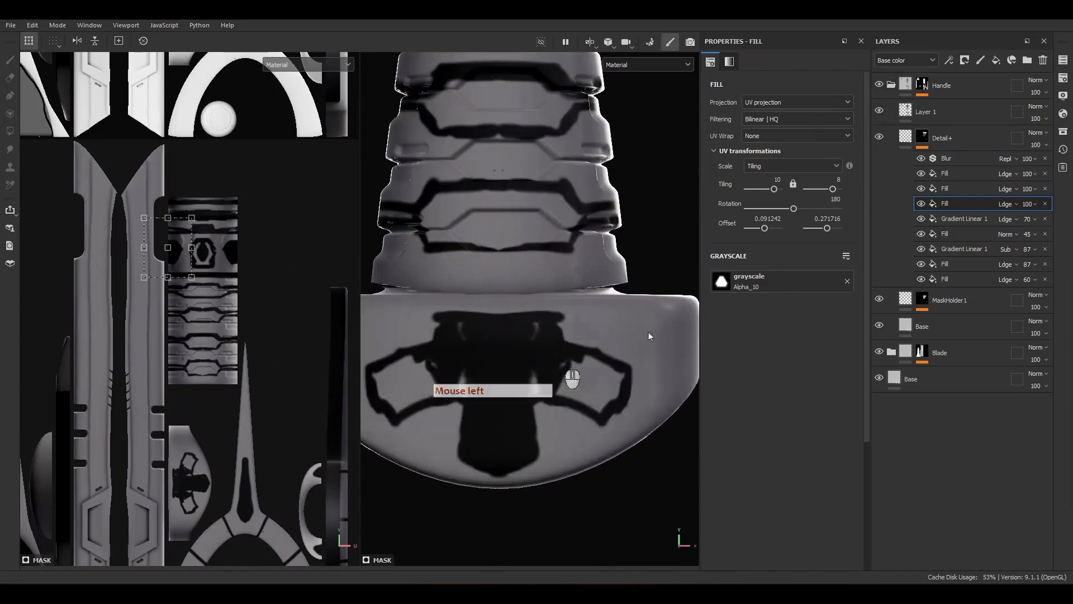
left_click(908, 148)
left_click(903, 140)
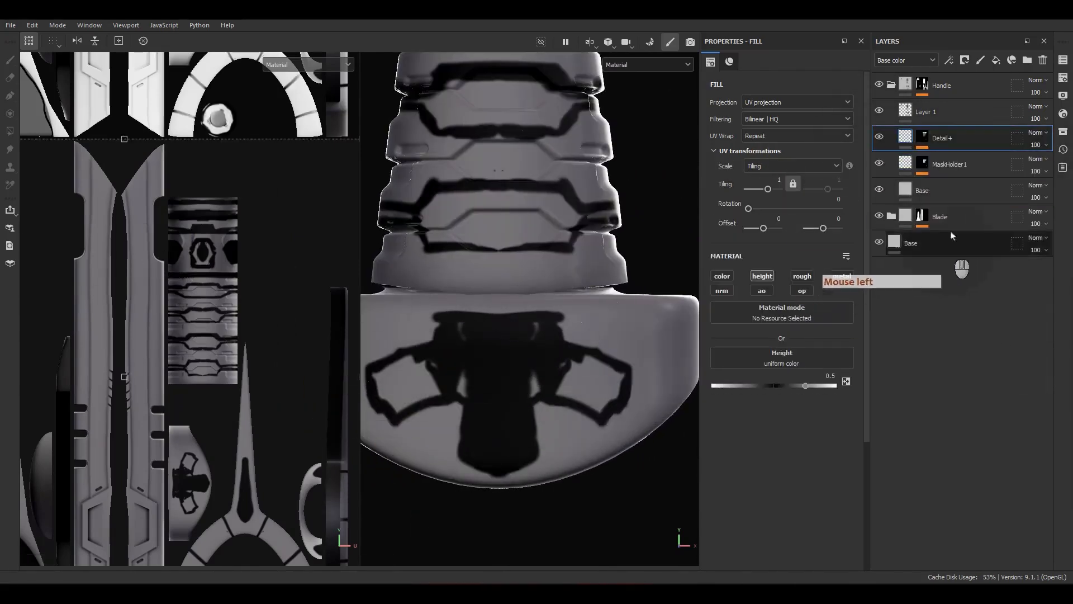
Step: Add a paint layer above MaskHolder1 and rename it MaskHolder2
left_click(954, 167)
left_click(980, 61)
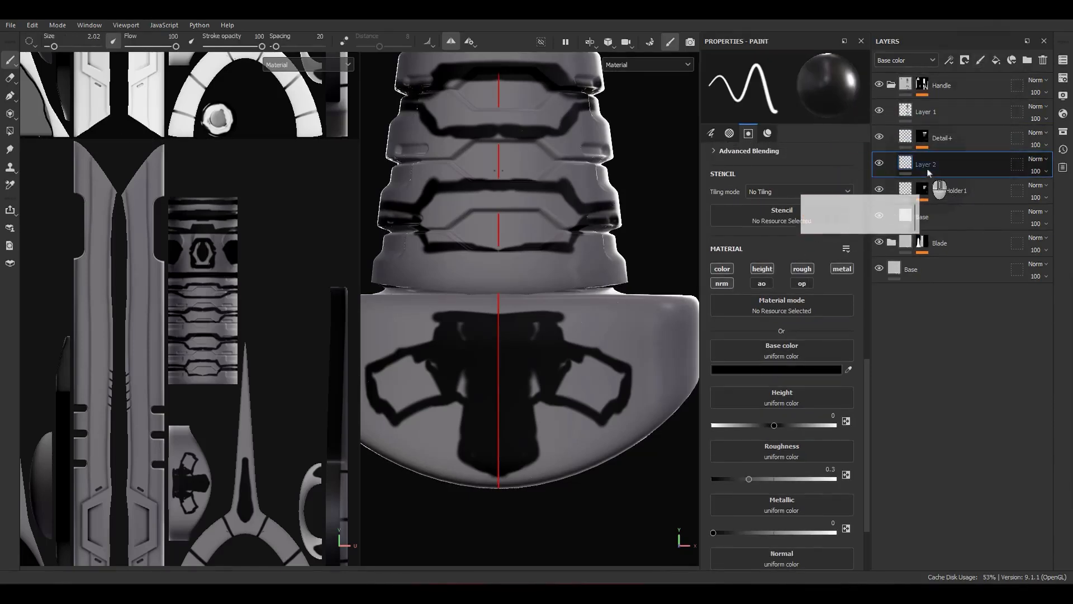
double_click(930, 164)
type("Mask")
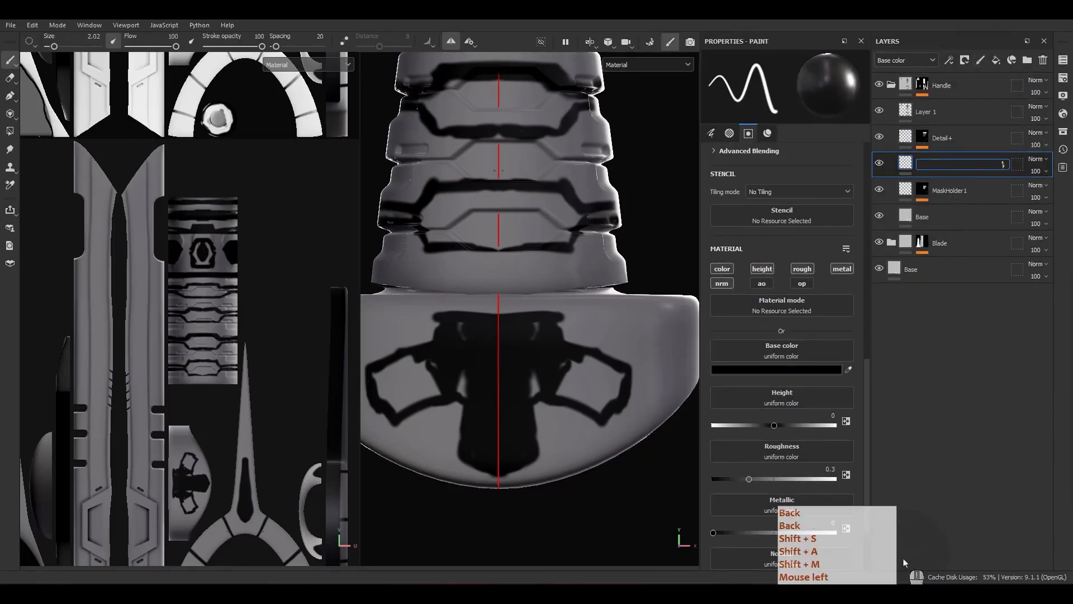
type("Holder2")
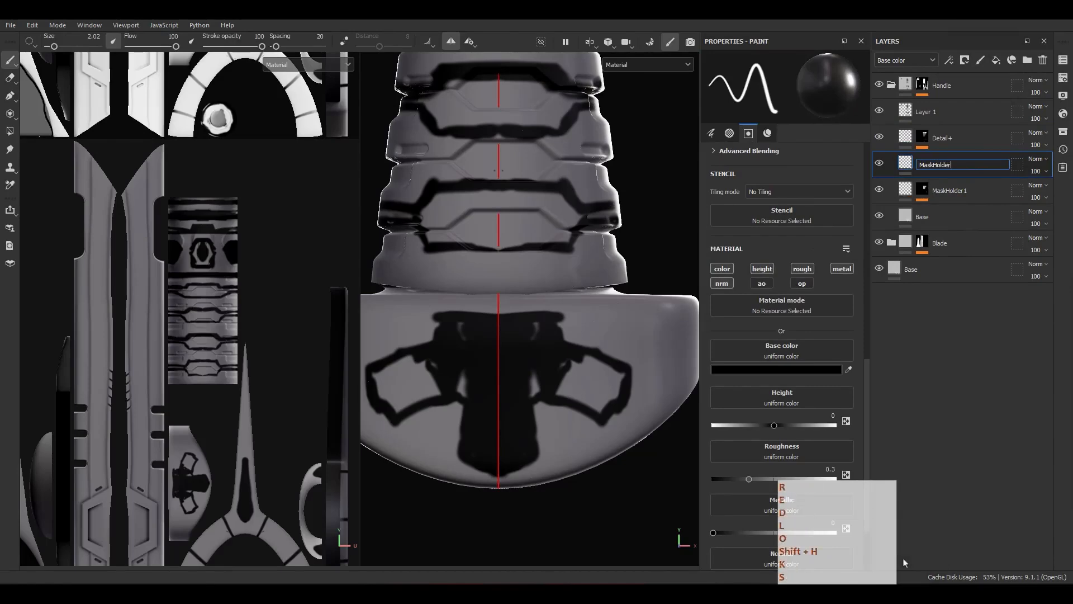
key("Return")
Step: Add a black mask to MaskHolder2, display the mask alone, and add a fill effect to it
right_click(961, 165)
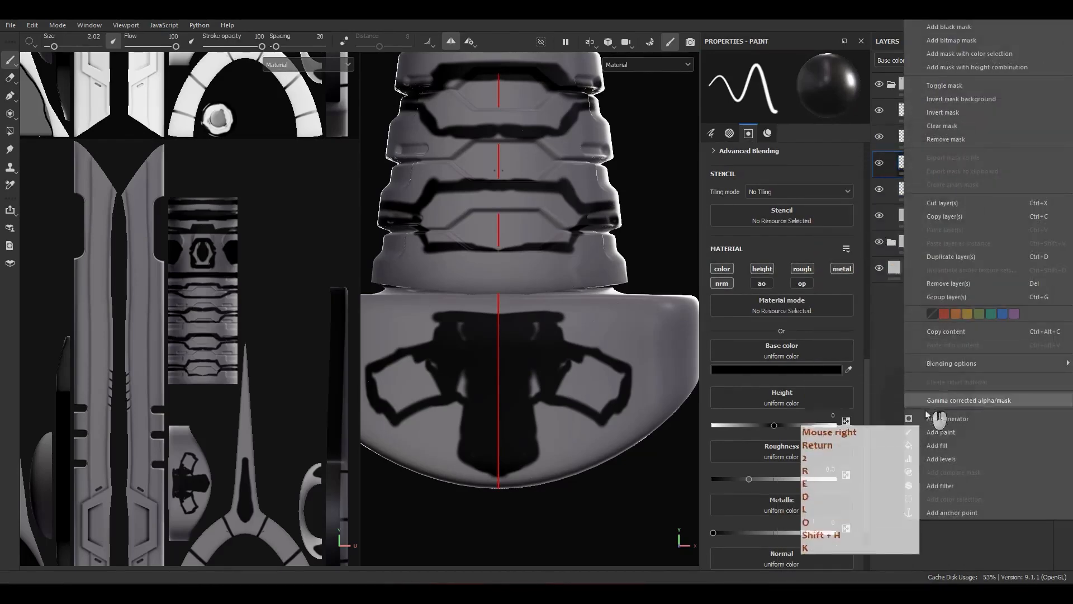
left_click(954, 28)
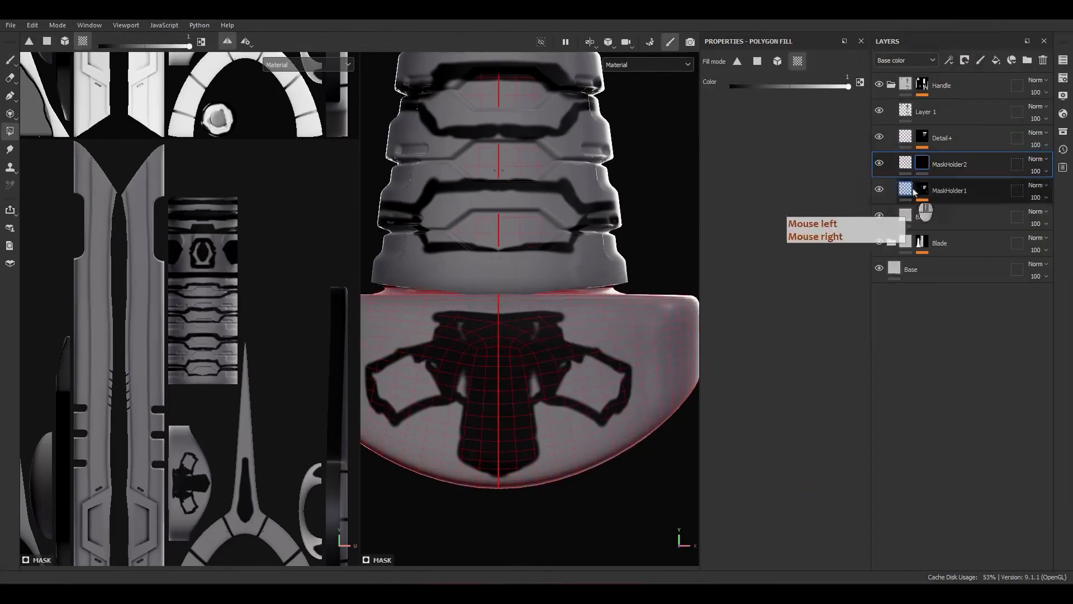
left_click(921, 167, "alt")
right_click(922, 173)
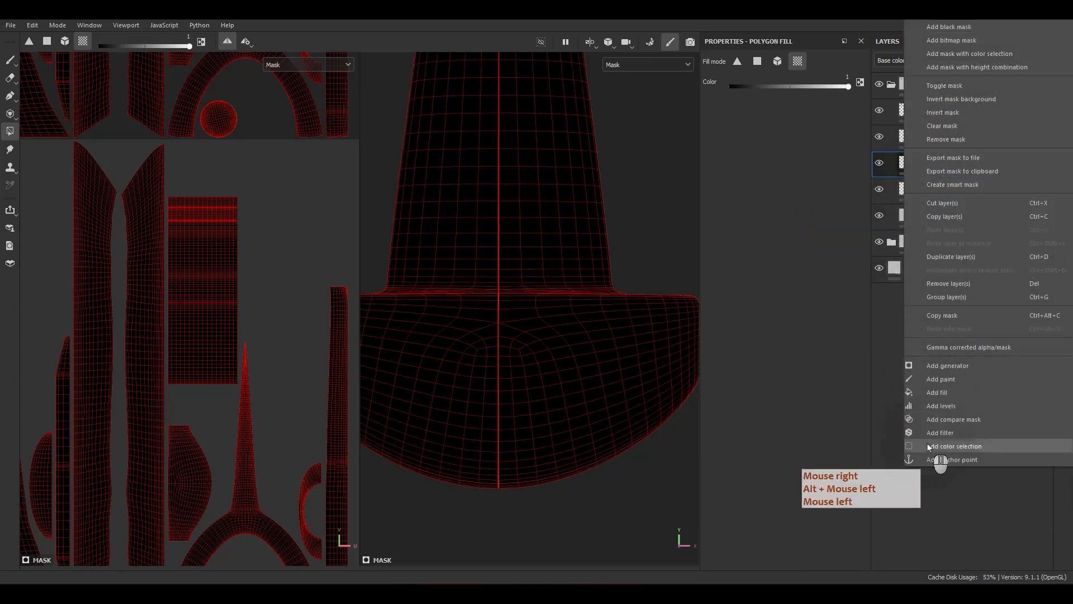
left_click(944, 392)
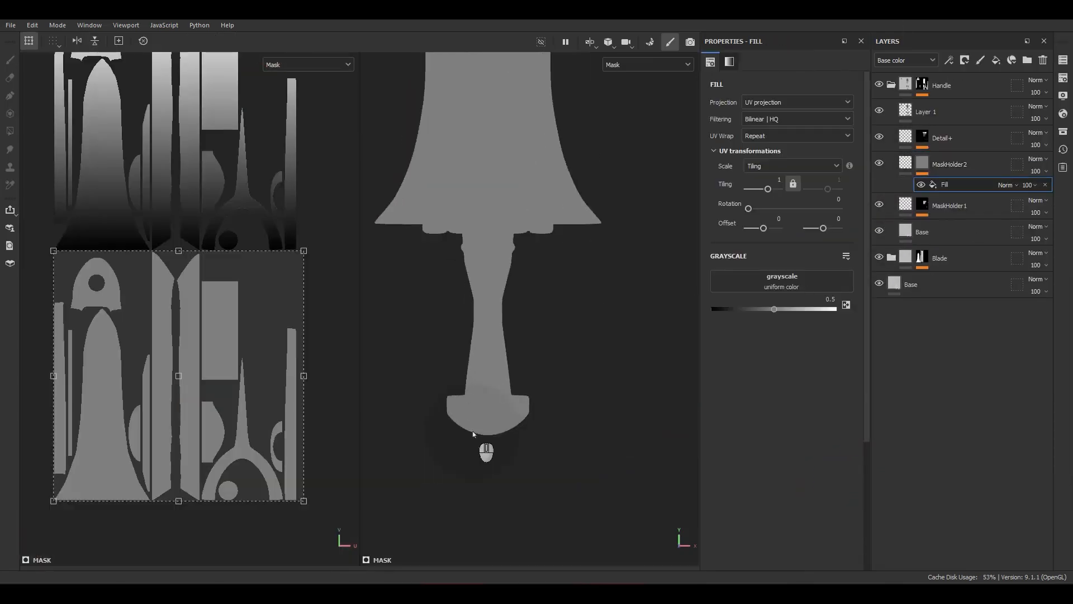
left_click_drag(501, 416, 603, 378, "alt")
right_click_drag(603, 378, 525, 410, "alt")
middle_click_drag(525, 410, 555, 405, "alt")
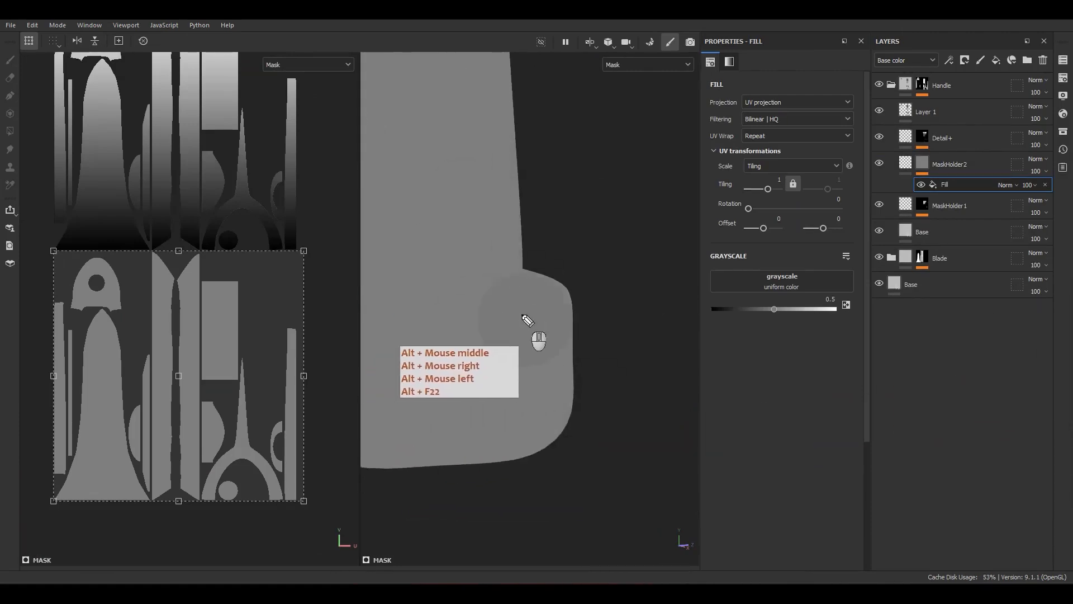
mouse_move(562, 308)
left_mouse_down()
mouse_move(570, 367)
mouse_move(543, 416)
left_mouse_up()
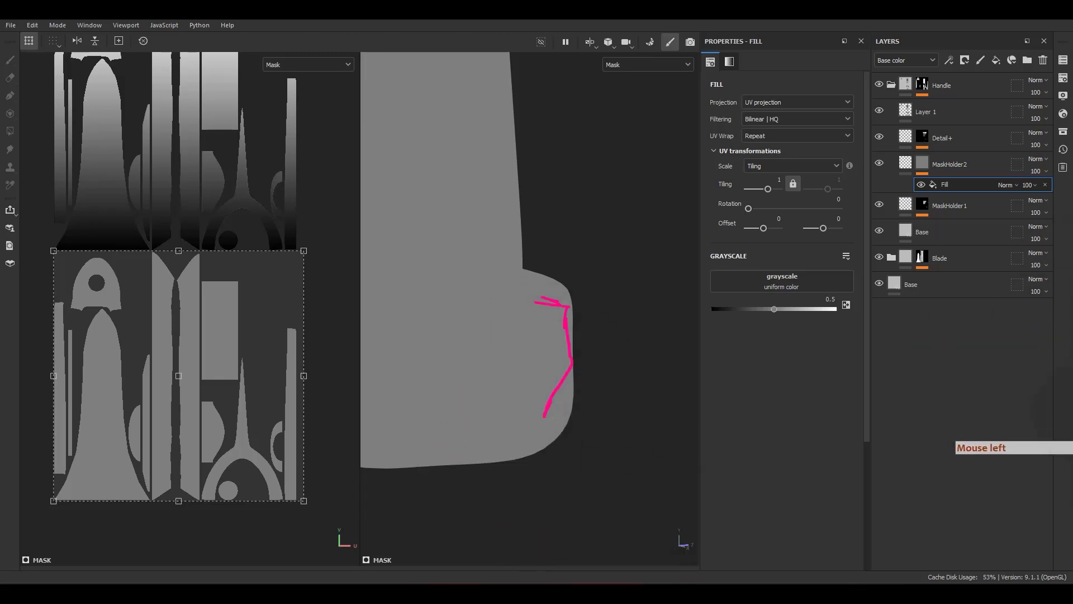
Step: Assign Gradient Linear 1 as the grayscale of MaskHolder2's mask fill and set its UV Wrap to None
left_click(761, 284)
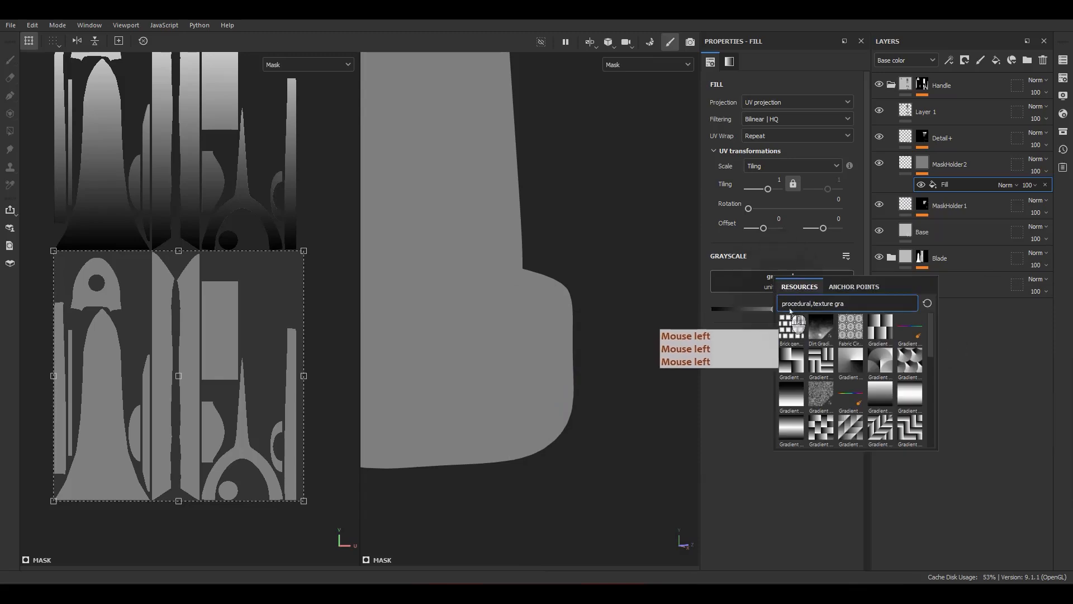
left_click(873, 394)
left_click_drag(591, 304, 483, 334, "alt")
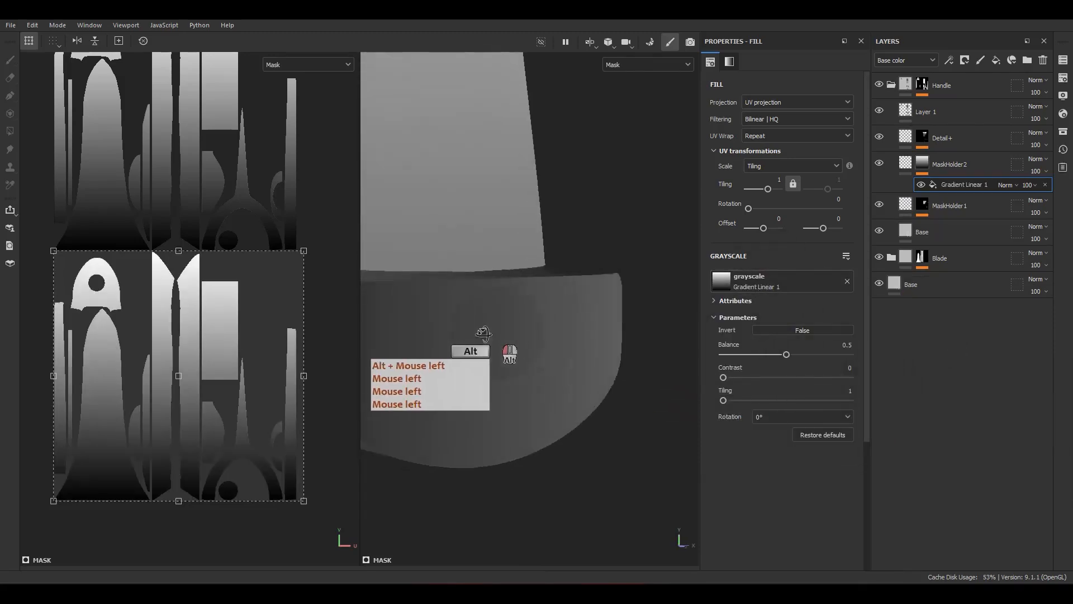
key("f")
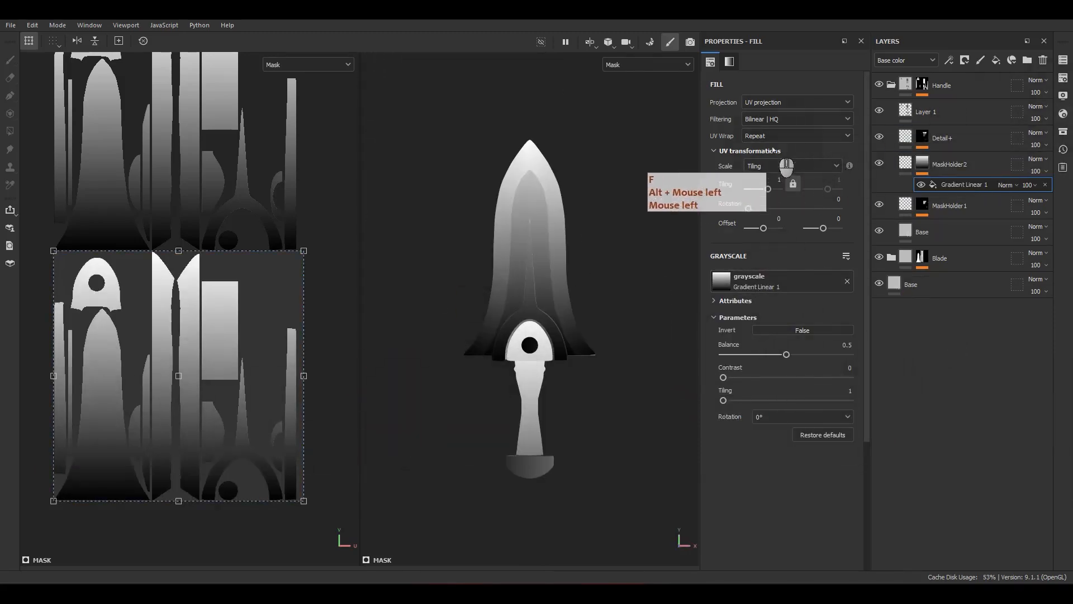
left_click(794, 136)
left_click(772, 149)
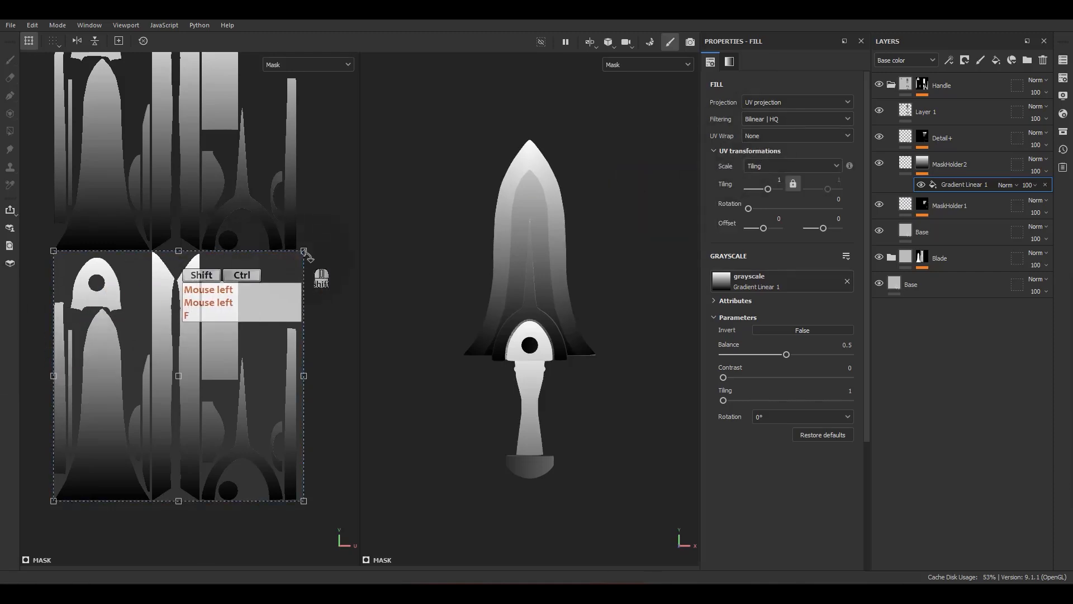
Step: Shrink the gradient to a tiling of about -14.14, rotate it to 270, and place it on the pommel's front UV island
left_click_drag(303, 251, 245, 490, "ctrl+shift")
scroll(198, 400, "up", 2)
left_click_drag(280, 430, 189, 367)
left_click_drag(263, 373, 250, 467, "ctrl+shift")
scroll(217, 459, "up", 3)
left_click_drag(262, 410, 224, 437, "ctrl+shift")
scroll(223, 437, "up", 4)
left_click_drag(276, 403, 282, 395, "ctrl+shift")
left_click_drag(239, 451, 231, 453)
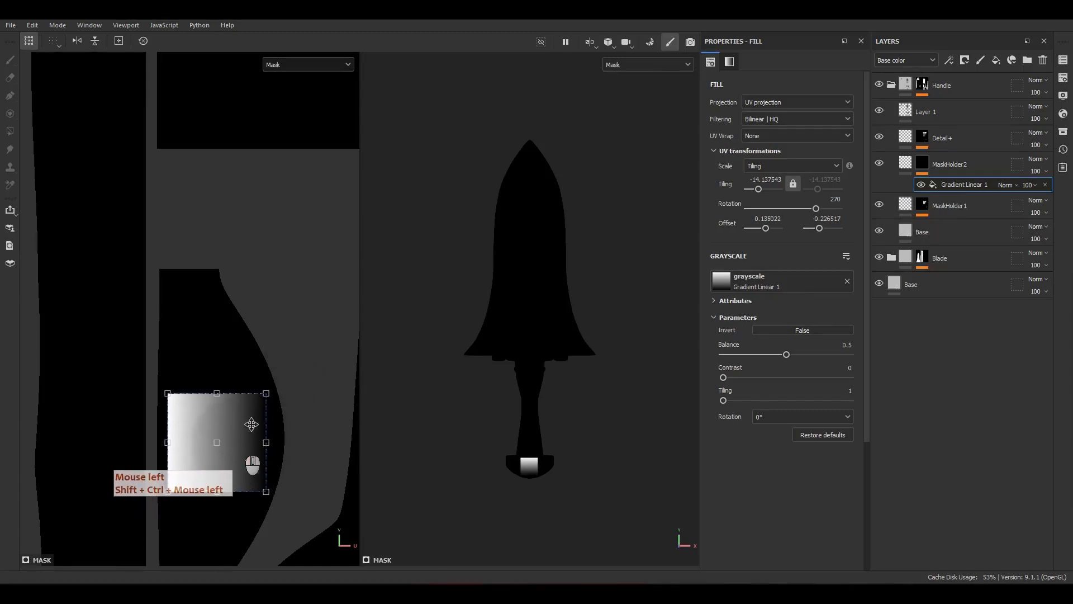
Step: Shrink the pommel gradient further to a tiling of -17.072 and shift it to an offset of 0.134620 by -0.230534
left_click_drag(268, 393, 257, 403, "ctrl+shift")
left_click_drag(223, 464, 223, 469)
scroll(277, 455, "up", 3)
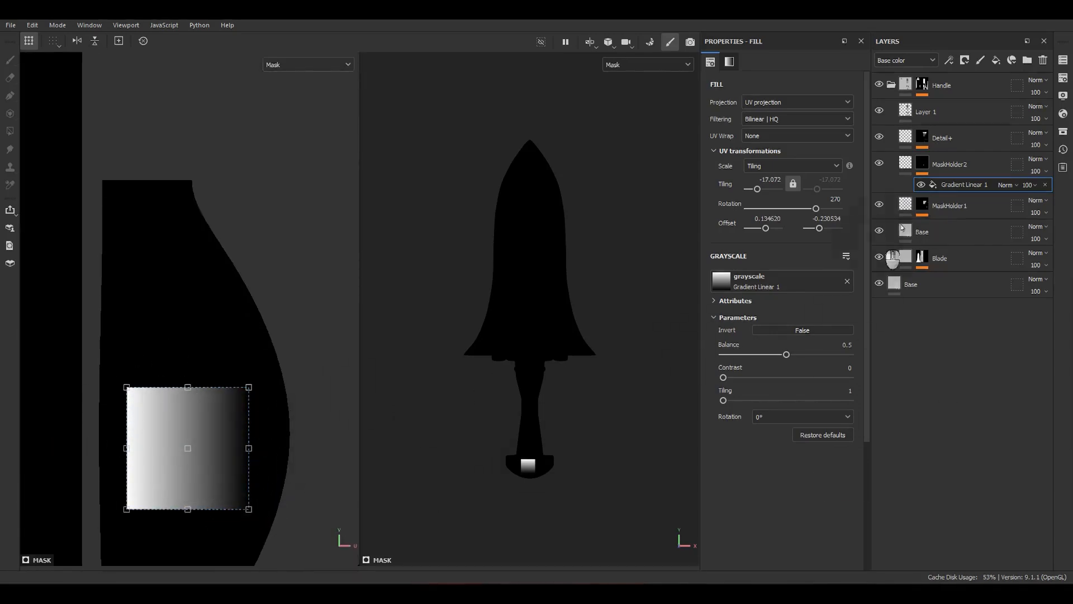
Step: Add a fill effect above the gradient in MaskHolder2's mask and assign Alpha_08 as its grayscale
right_click(946, 188)
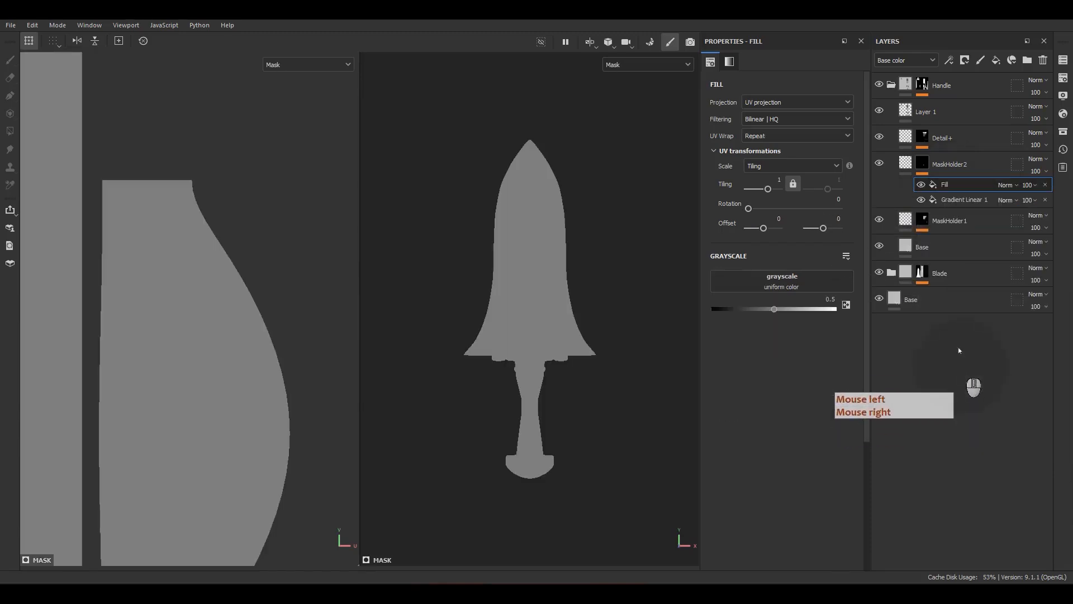
left_click(973, 386)
left_click(1062, 129)
left_click_drag(1001, 129, 614, 128)
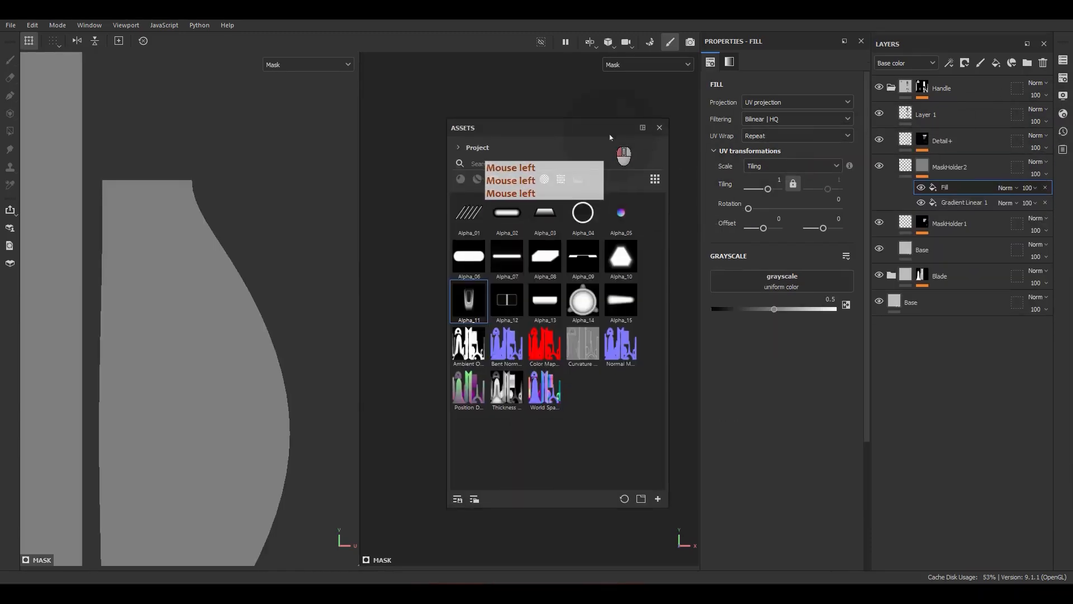
left_click_drag(545, 257, 822, 285)
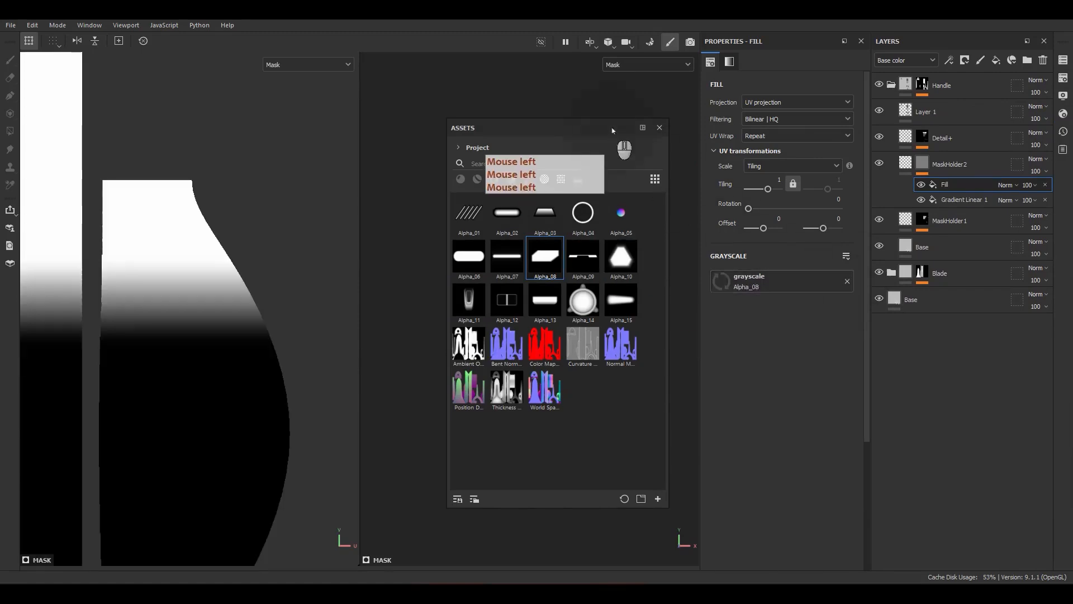
left_click(659, 127)
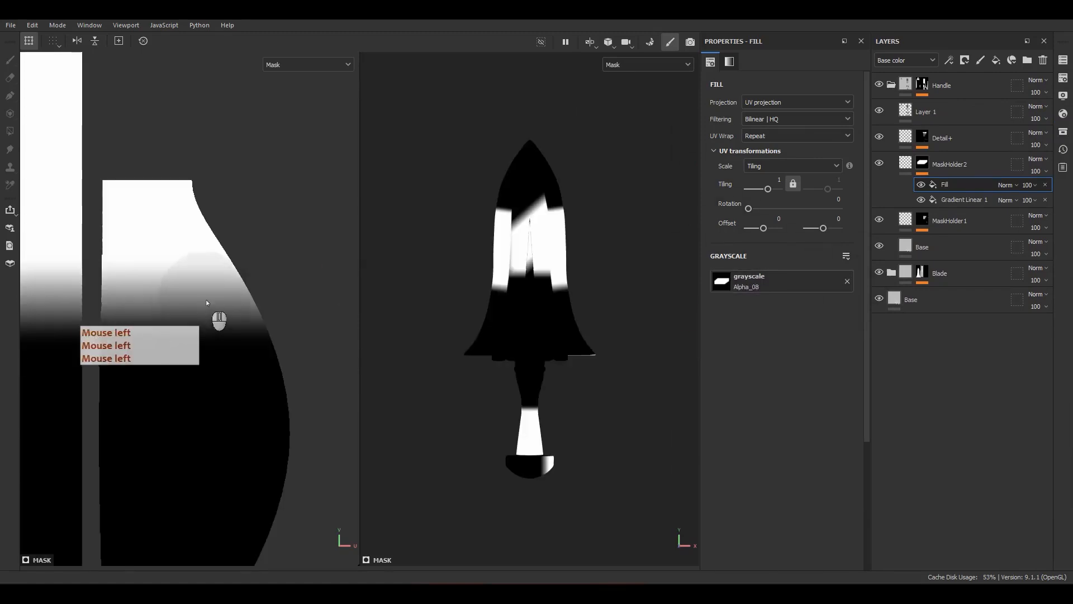
Step: Set the Alpha_08 fill's UV Wrap to None, shrink it to a tiling of 5.85819, and move it onto the pommel gradient
left_click(759, 137)
left_click(760, 150)
scroll(267, 329, "down", 8)
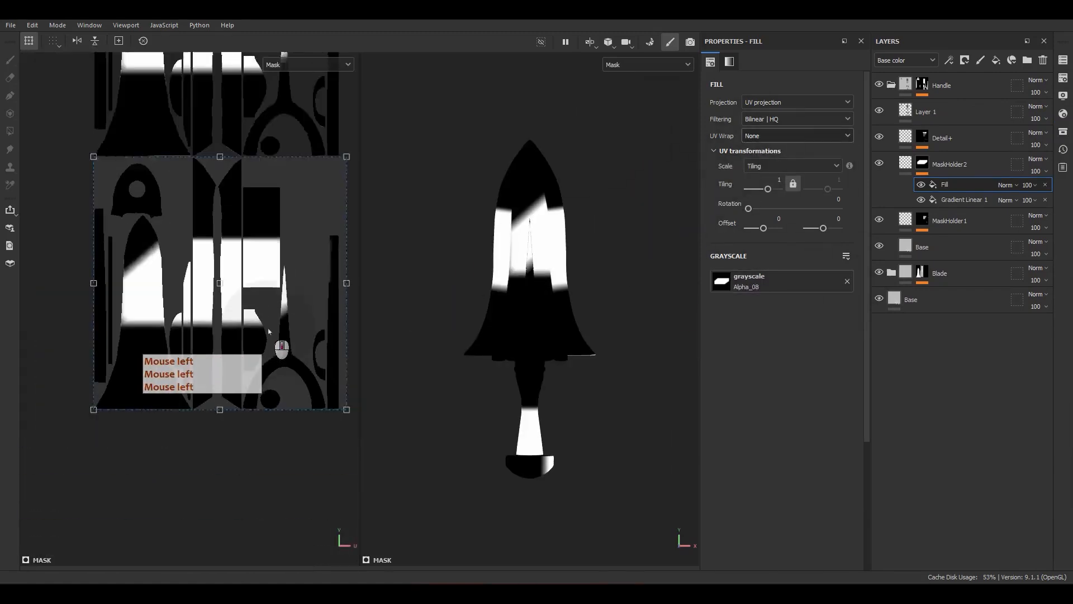
left_click_drag(328, 197, 311, 451, "ctrl+shift")
scroll(233, 293, "up", 5)
key("ctrl+z")
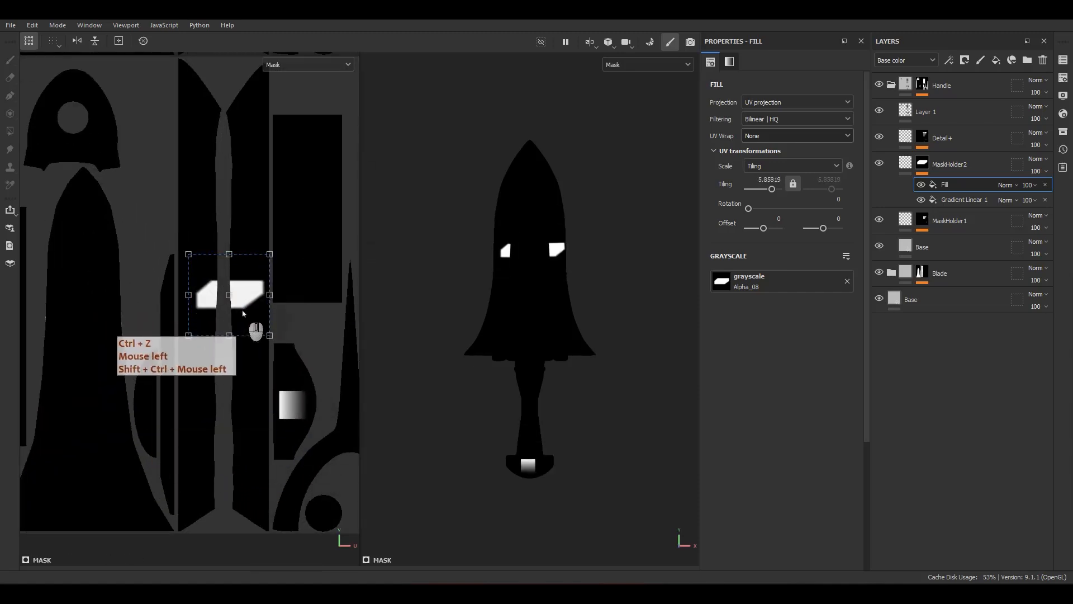
left_click_drag(242, 312, 324, 435)
Step: Set the Alpha_08 fill's blending to Subtract and shift it to an offset of 0.172719 by -0.276484 to cut the gradient's lower corner
left_click(1006, 184)
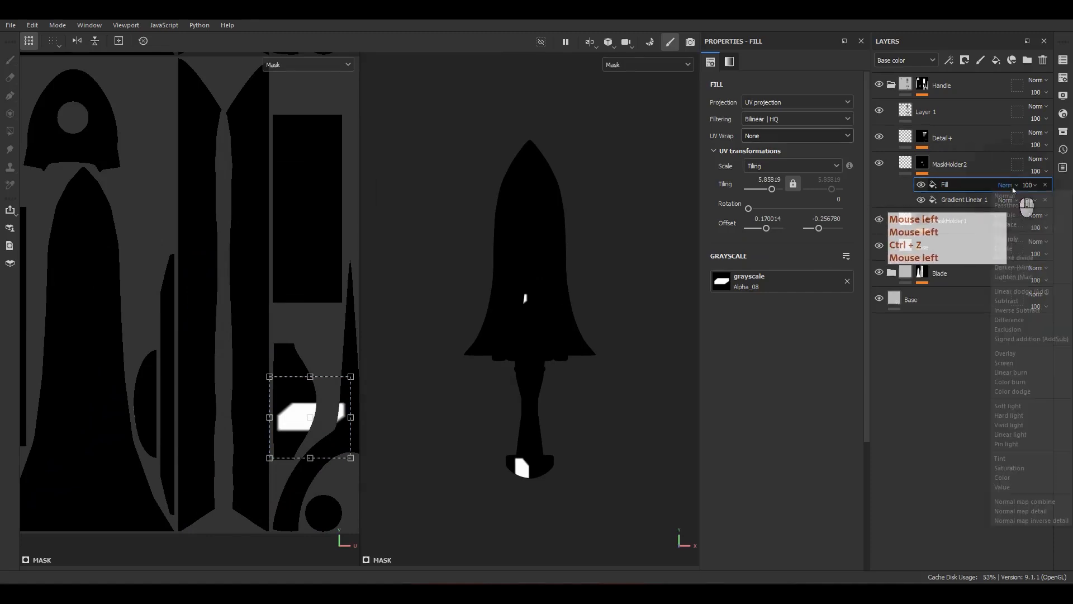
left_click(958, 316)
scroll(271, 434, "up", 4)
middle_click_drag(318, 448, 269, 460, "alt")
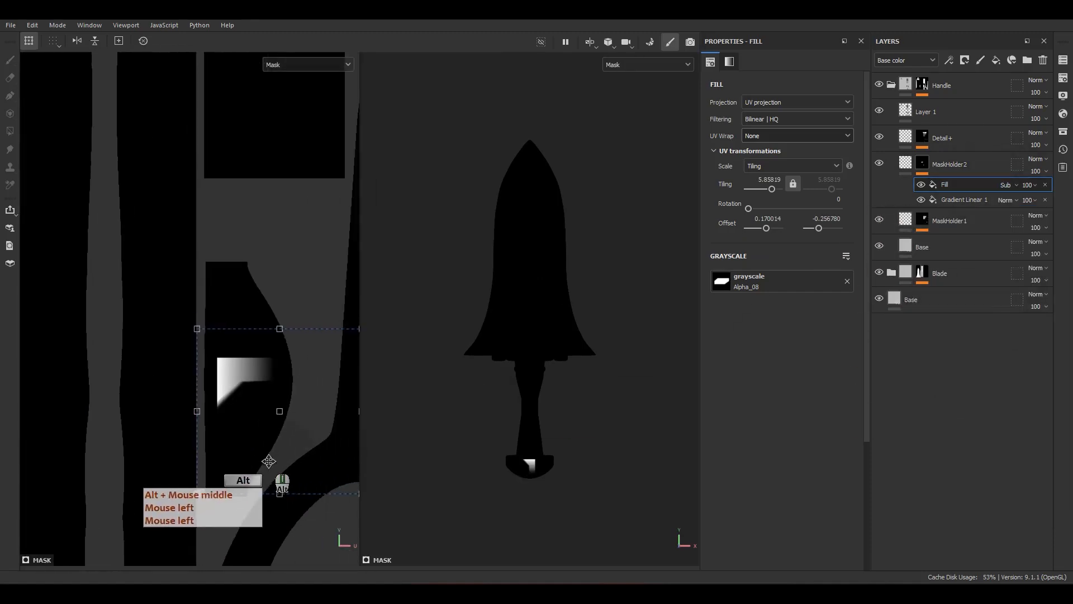
scroll(268, 453, "up", 3)
mouse_move(287, 445)
left_mouse_down()
mouse_move(308, 459)
mouse_move(318, 448)
mouse_move(280, 466)
left_mouse_up()
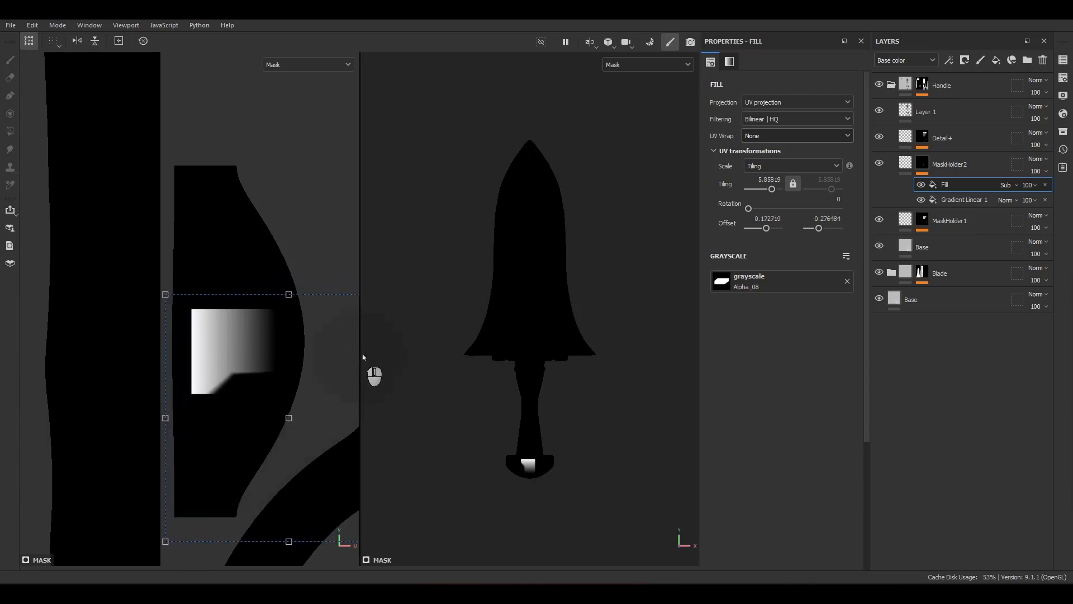
Step: Duplicate the Alpha_08 fill, flip the copy with a second tiling value of -5.85819, and place it at offset 0.172719 by -0.183899
key("ctrl+d")
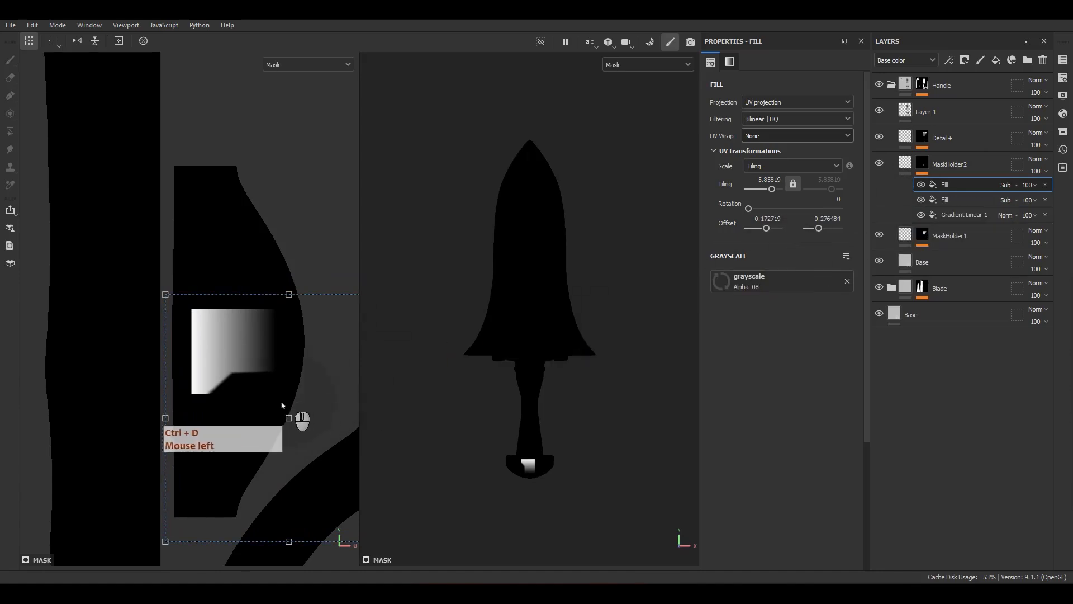
left_click_drag(285, 410, 263, 254)
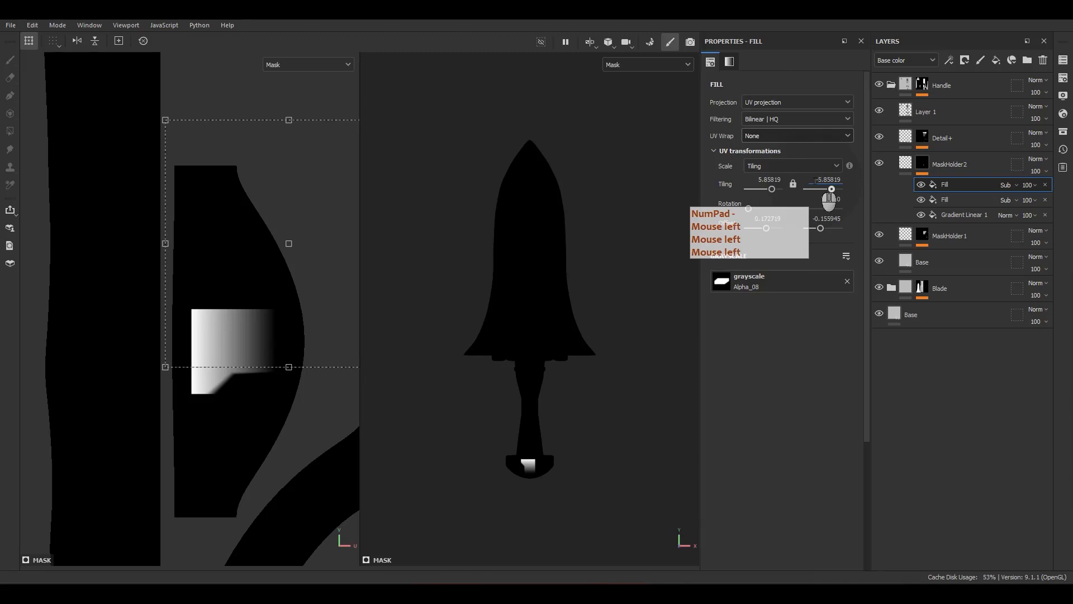
scroll(191, 351, "up", 2)
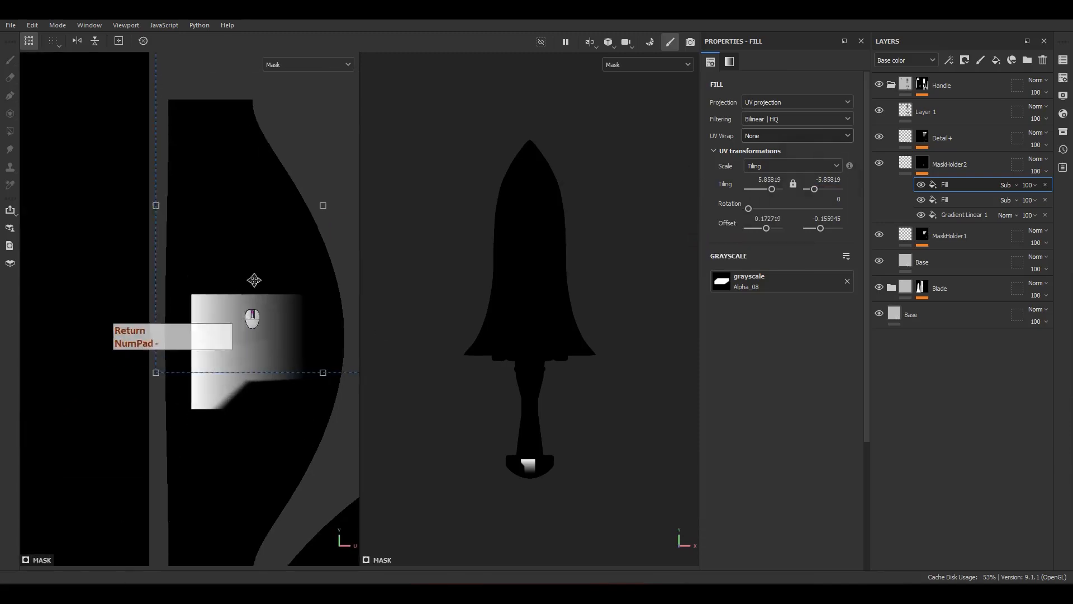
left_click_drag(297, 217, 301, 271, "shift")
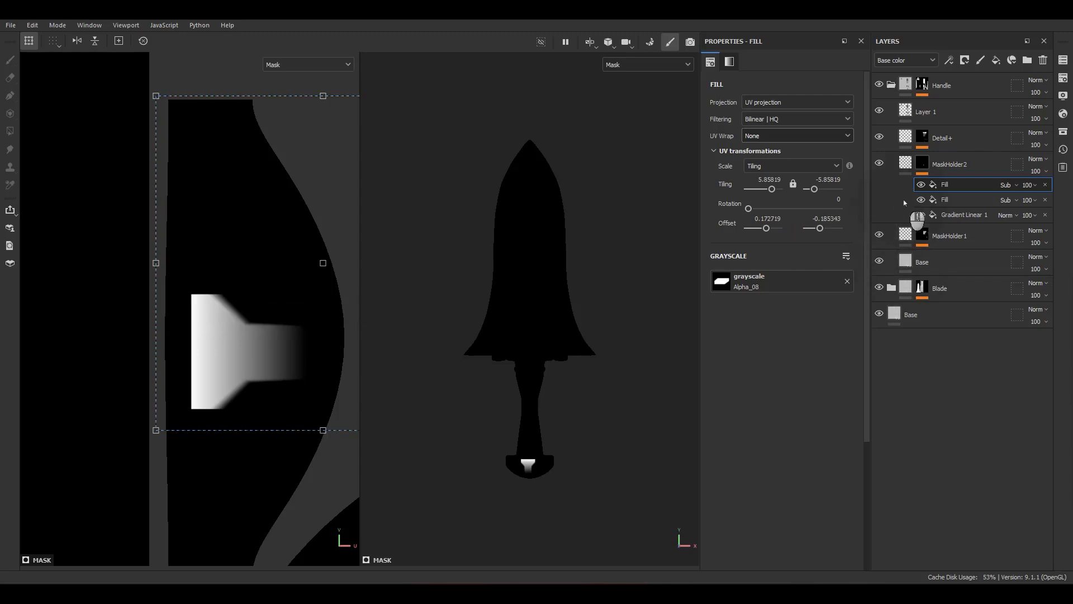
scroll(289, 325, "up", 1)
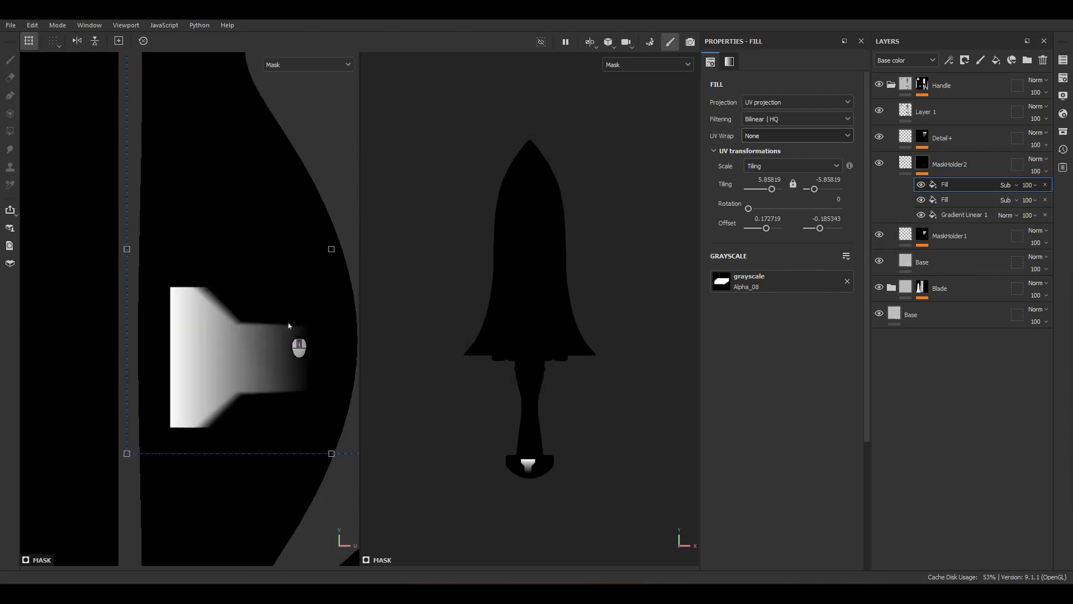
scroll(196, 415, "down", 2)
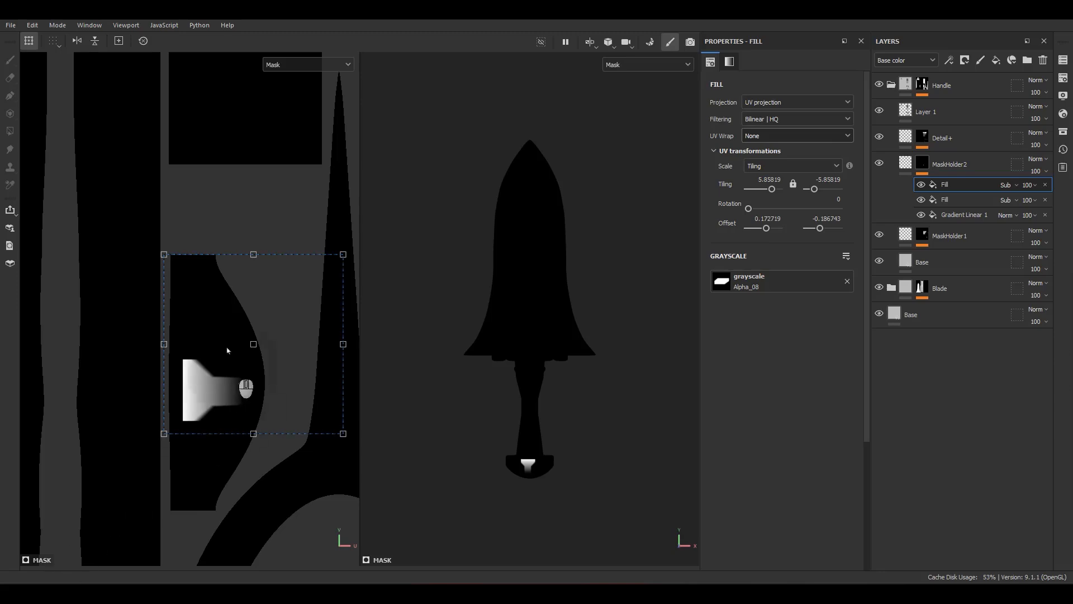
scroll(223, 390, "up", 2)
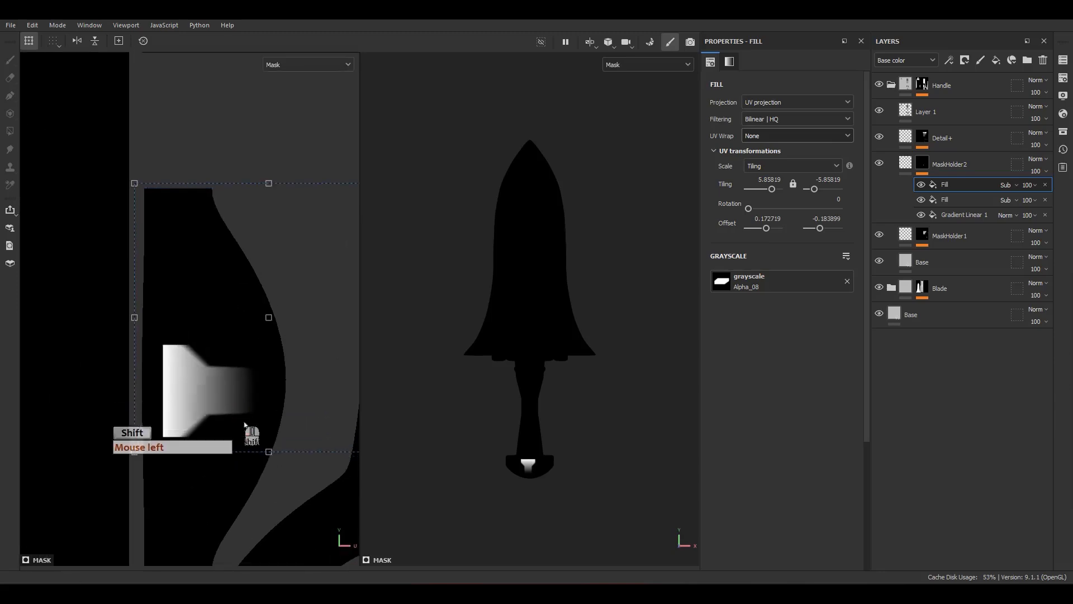
Step: Resize the pommel's Gradient Linear 1 to a tiling of -17.90255 by -14.36616 and set its opacity to 30
left_click(959, 214)
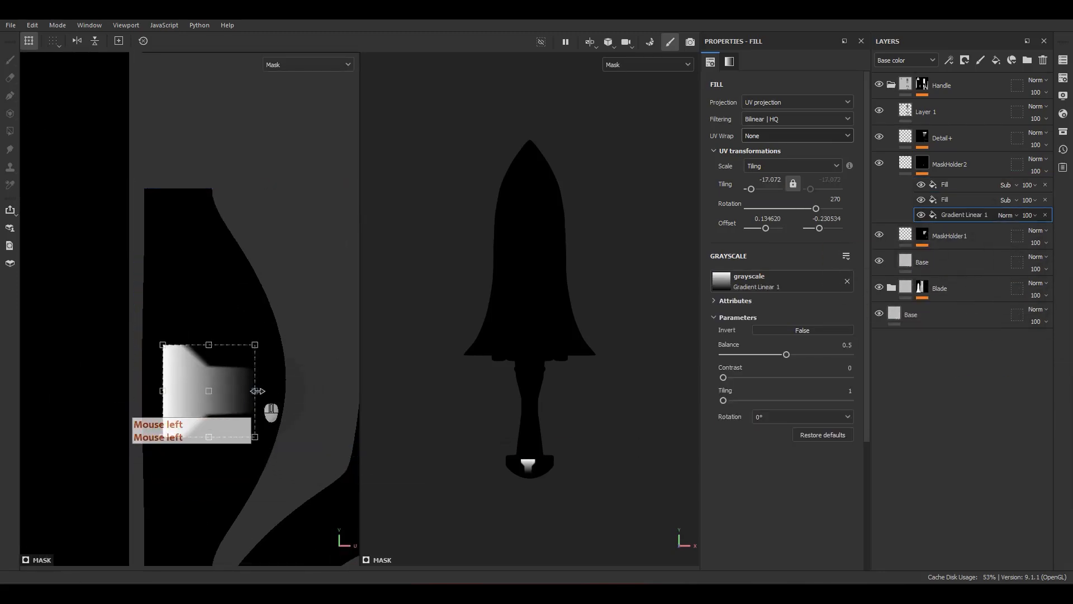
left_click_drag(260, 390, 272, 390)
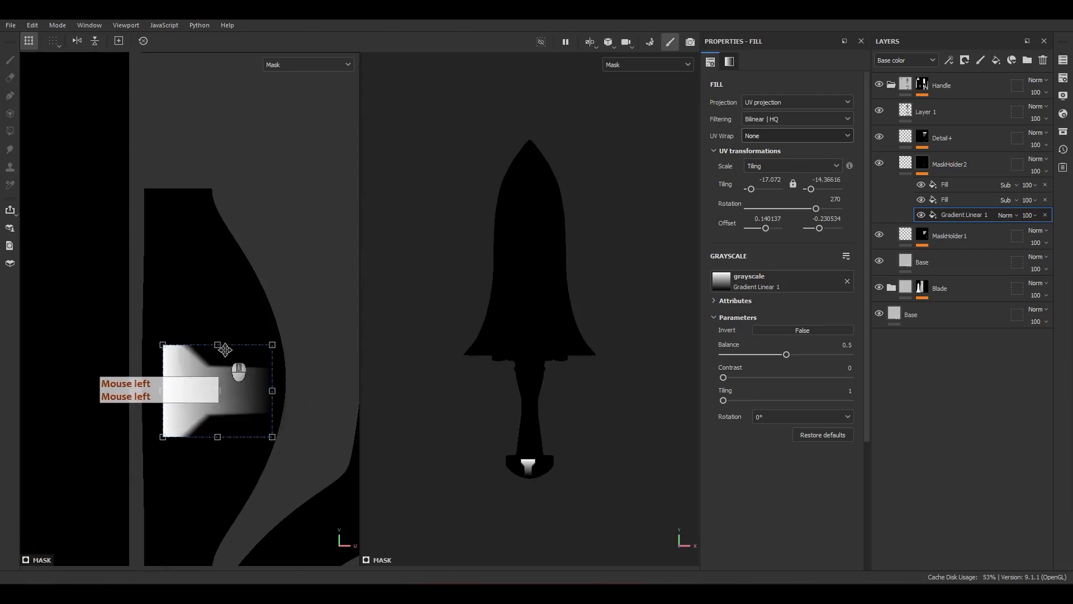
mouse_move(218, 342)
left_mouse_down("ctrl")
mouse_move(219, 355)
mouse_move(220, 335)
mouse_move(222, 344)
left_mouse_up("ctrl")
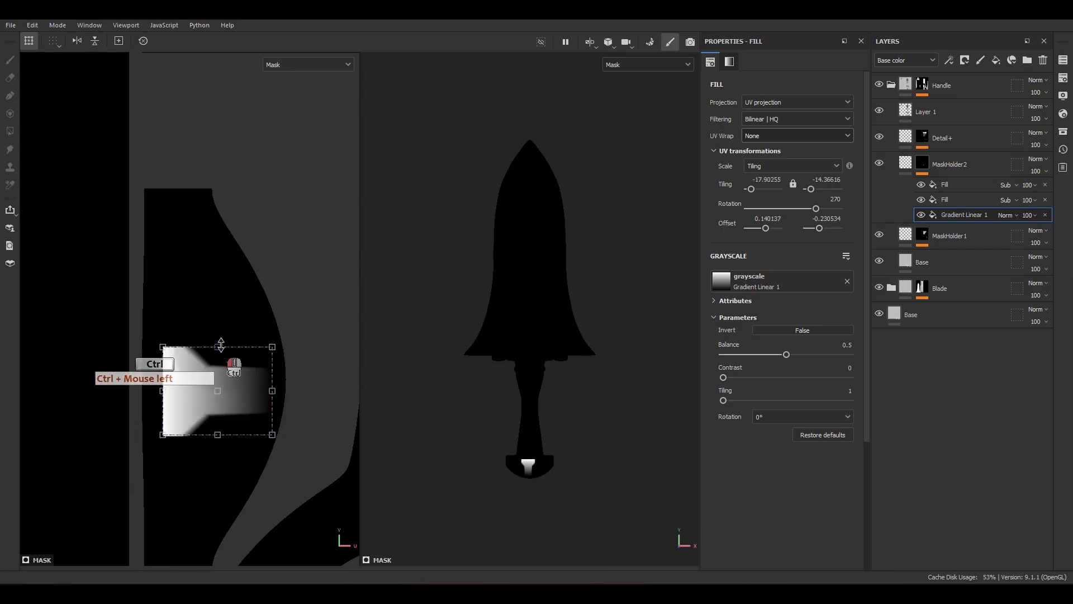
left_click(945, 208)
left_click(946, 202)
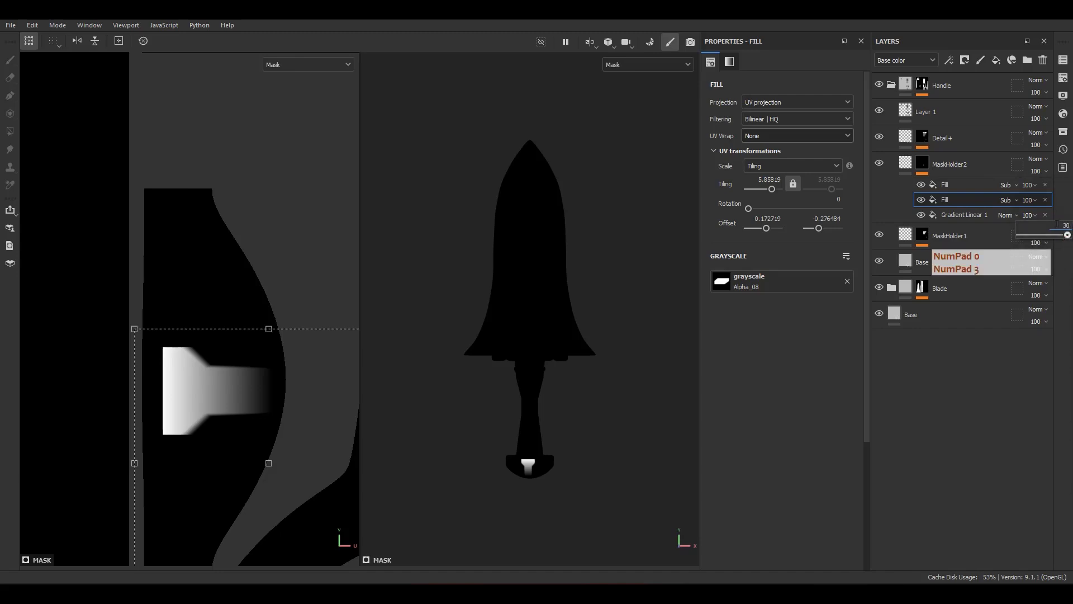
key("Return")
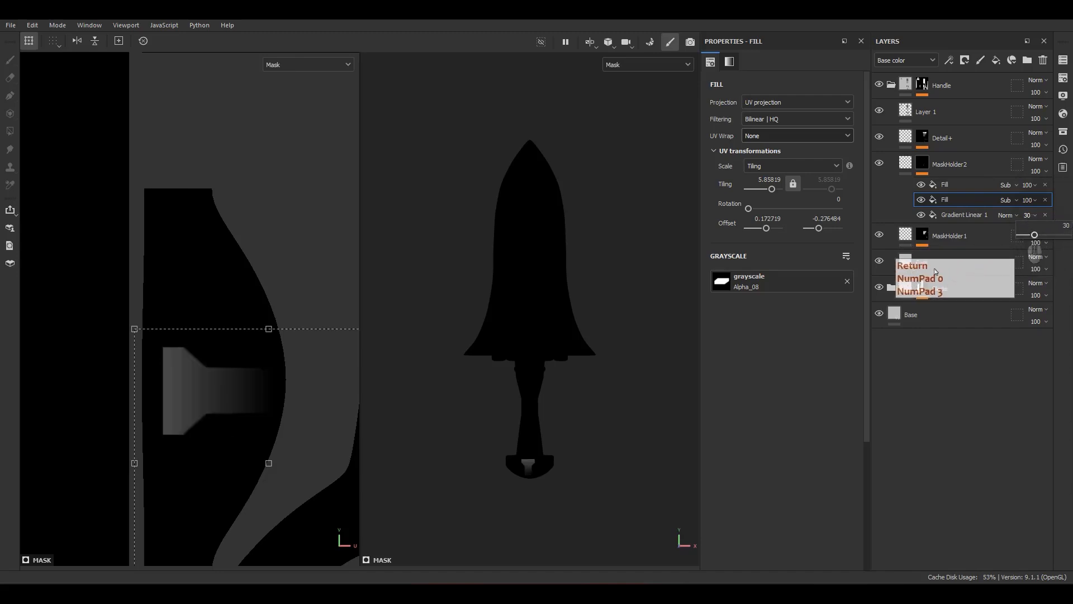
Step: Try to add an anchor point to MaskHolder2's mask
left_click(947, 184)
right_click(947, 185)
left_click(962, 448)
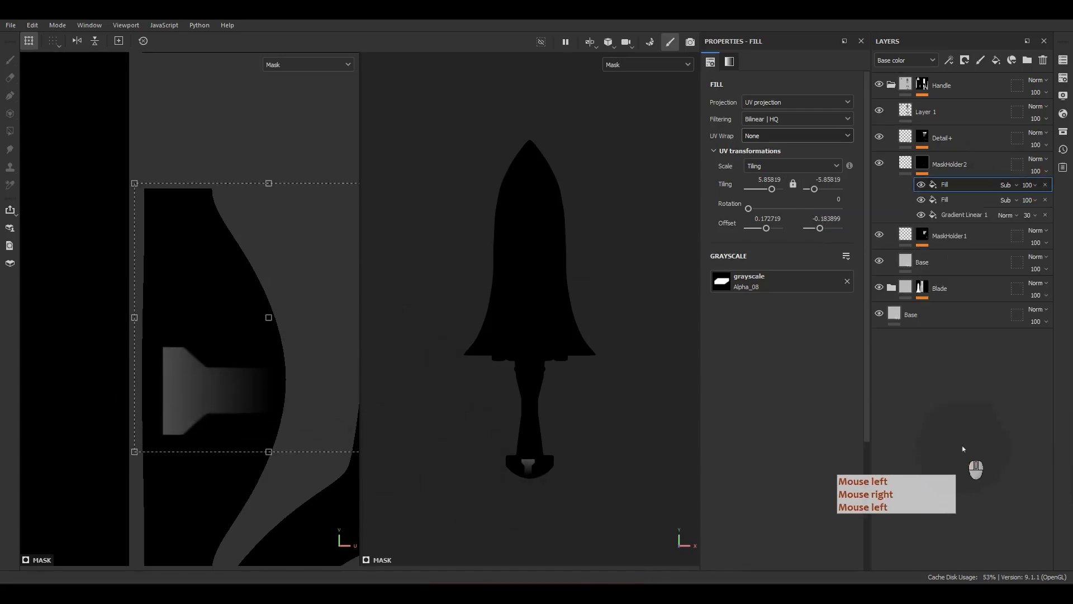
Step: Add a fill effect to the Detail+ layer's mask and place it directly below the Blur filter
left_click(905, 162)
left_click(923, 137)
right_click(922, 137)
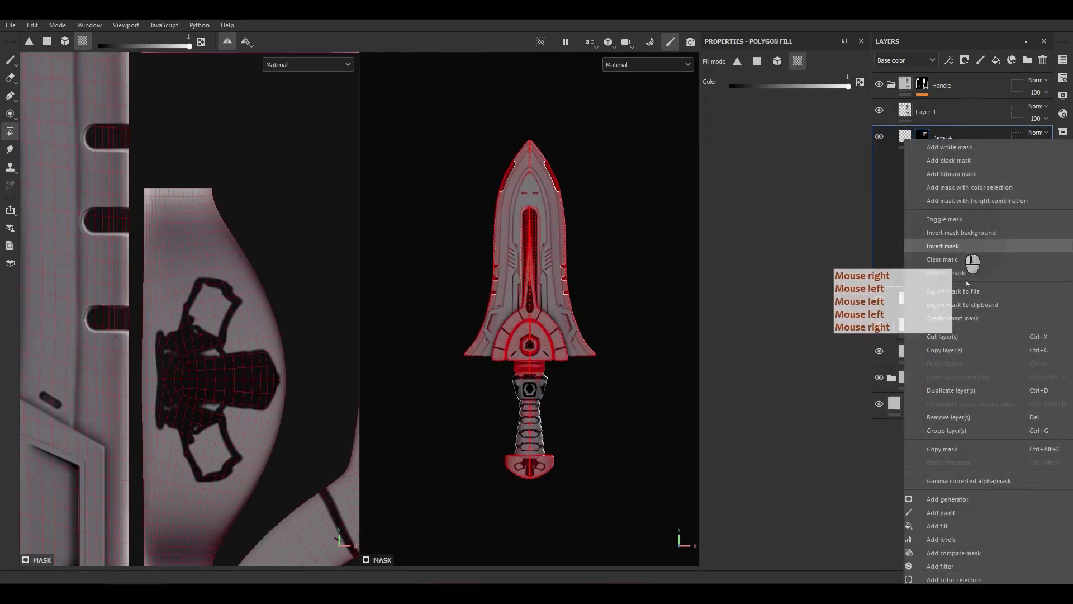
left_click(943, 525)
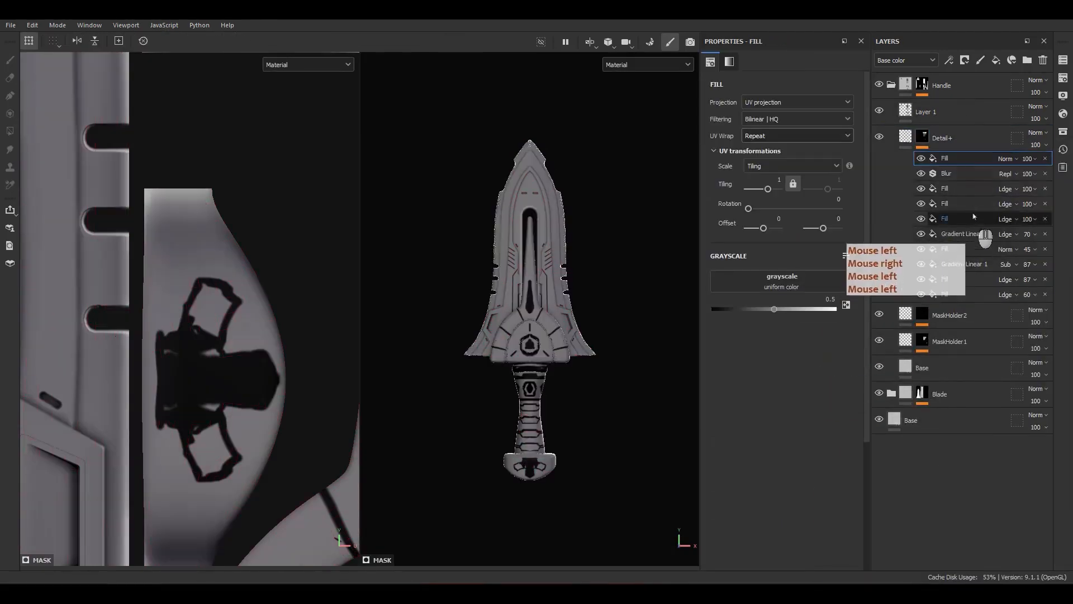
left_click_drag(958, 159, 965, 185)
Step: Try to assign an anchor point as the grayscale of the new fill in Detail+'s mask
left_click(816, 282)
left_click(889, 284)
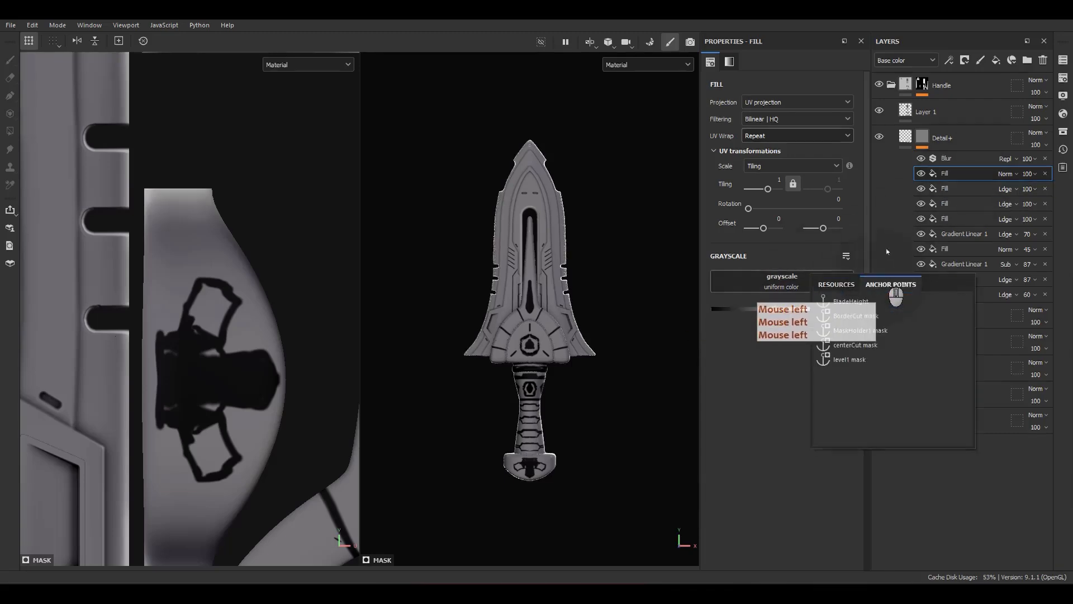
left_click(897, 197)
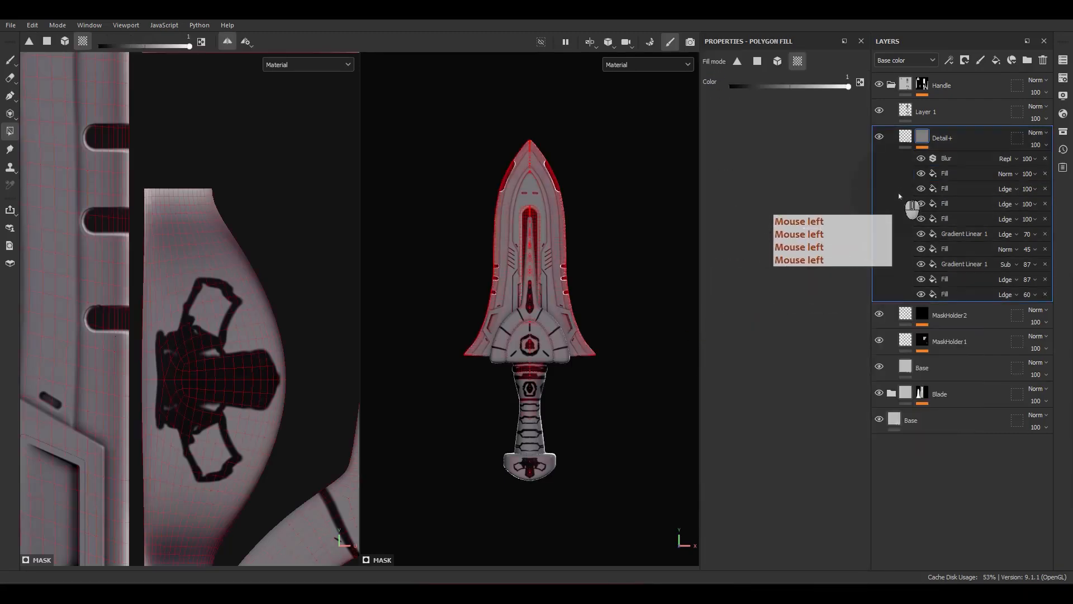
left_click(950, 174)
left_click(822, 282)
left_click(849, 298)
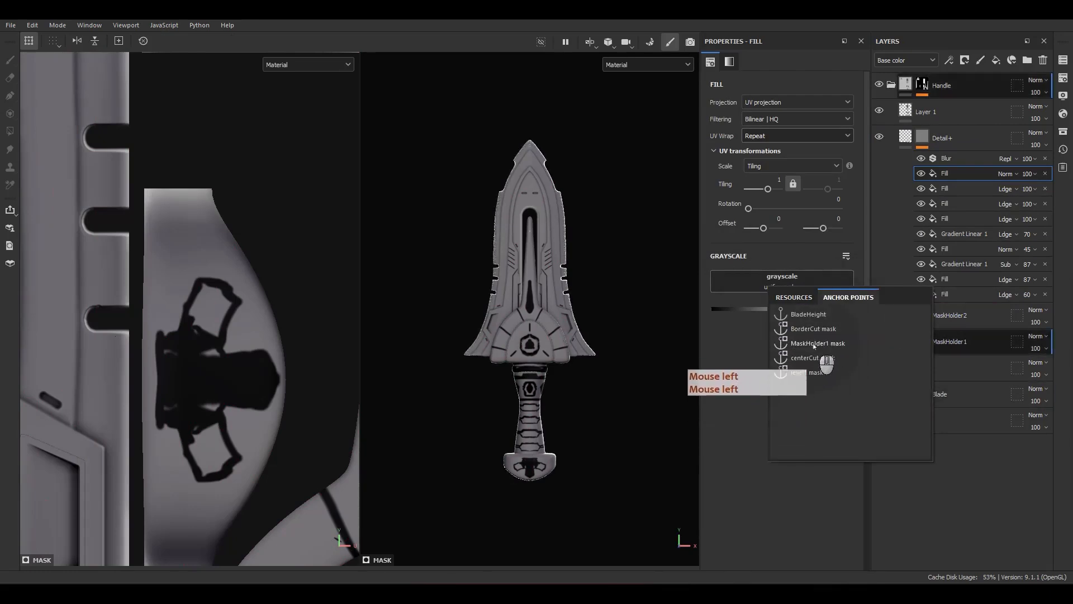
left_click(816, 343)
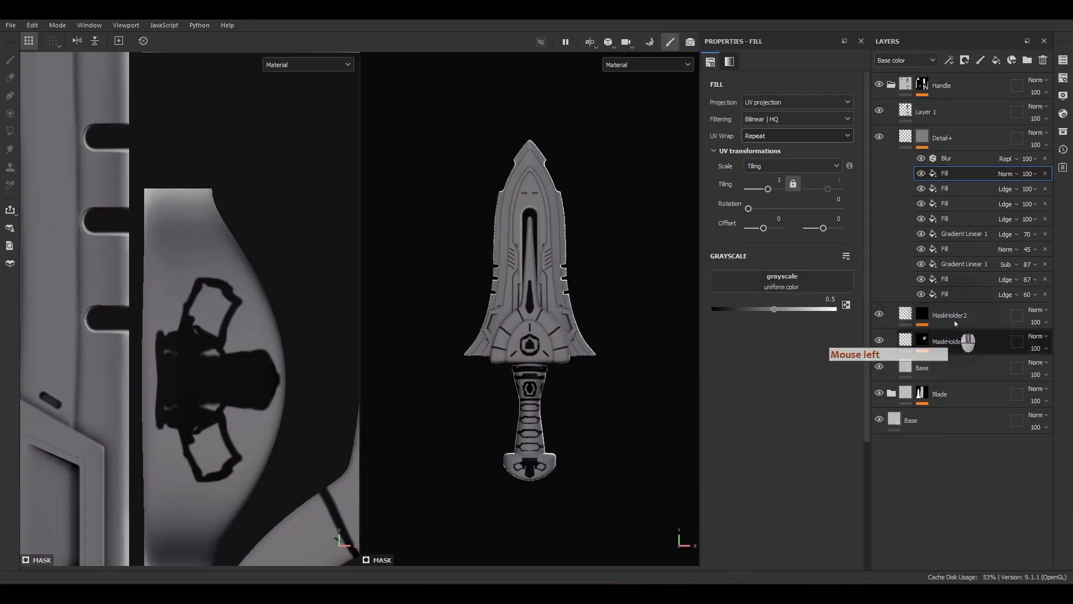
Step: Add an anchor point at the top of MaskHolder2's mask effects
left_click(923, 316)
left_click(949, 336)
right_click(949, 336)
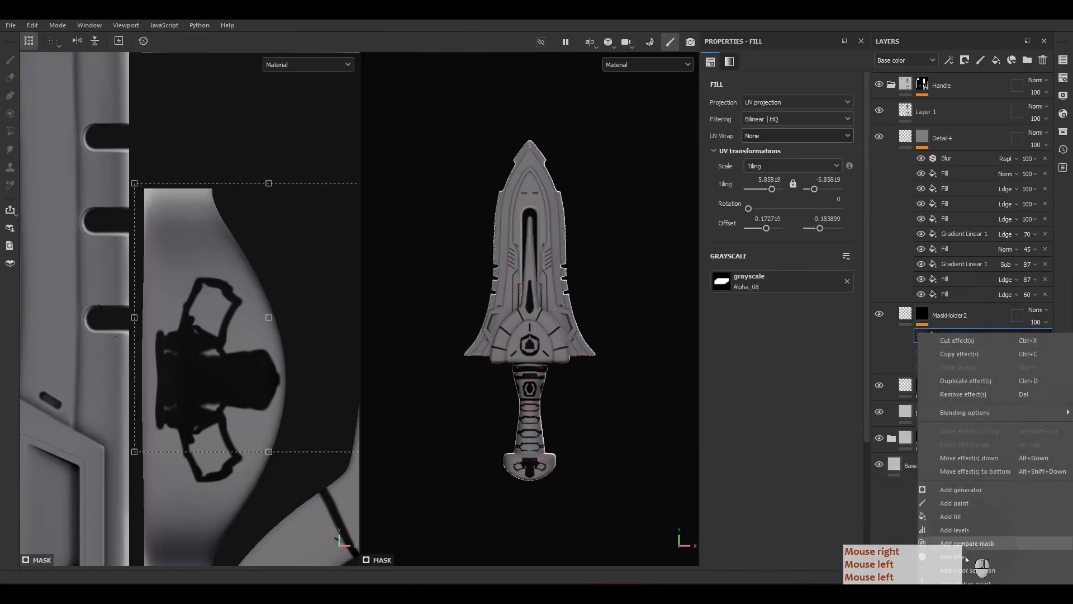
left_click(957, 573)
left_click(920, 402)
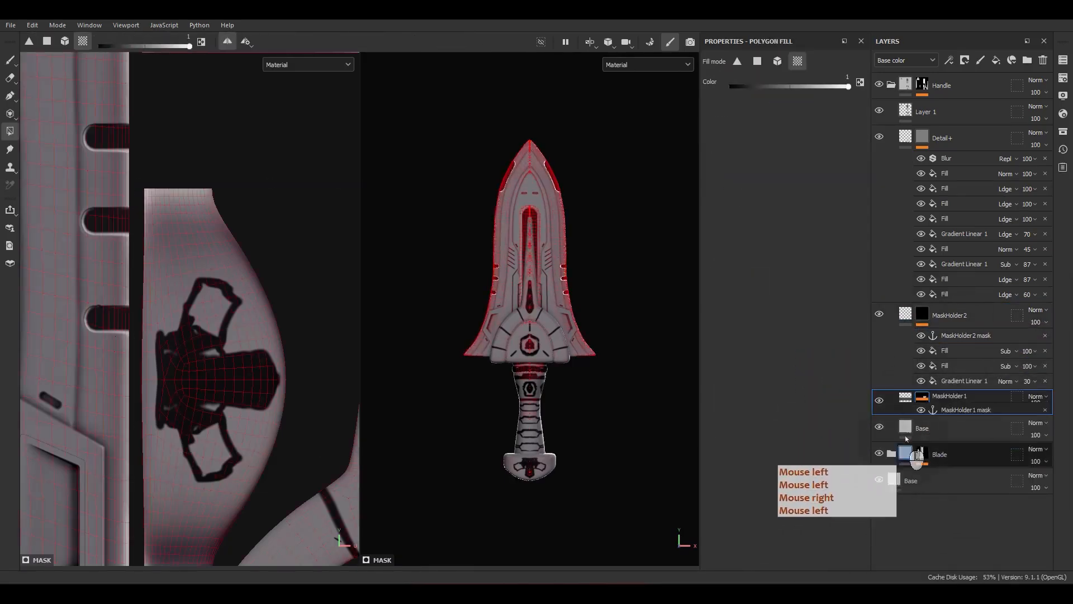
Step: Assign the MaskHolder2 mask anchor point as the grayscale of the fill below Blur in Detail+'s mask
left_click(944, 173)
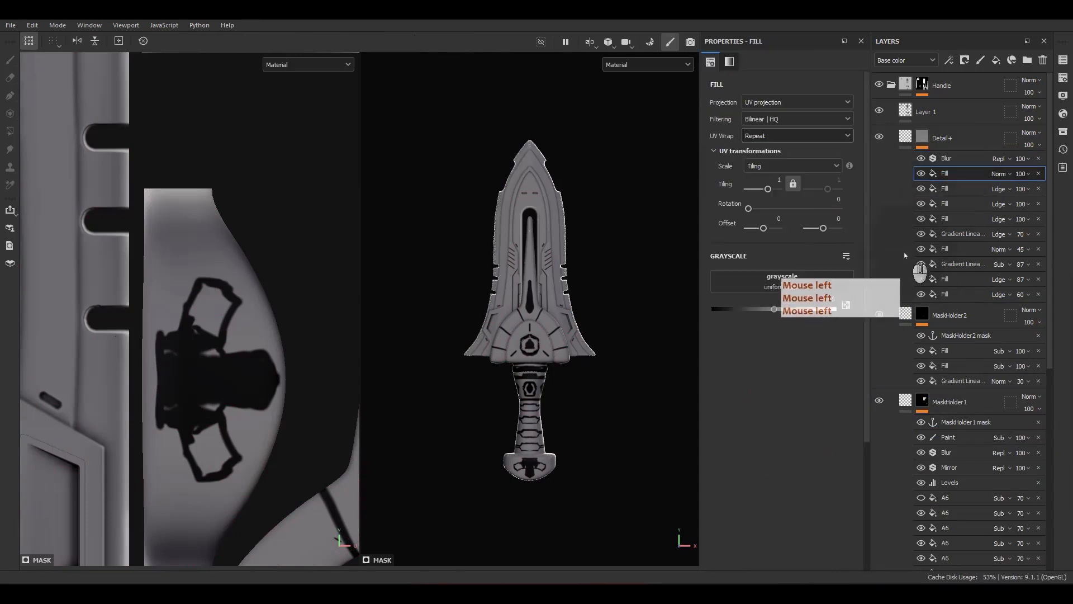
left_click(795, 281)
left_click(877, 290)
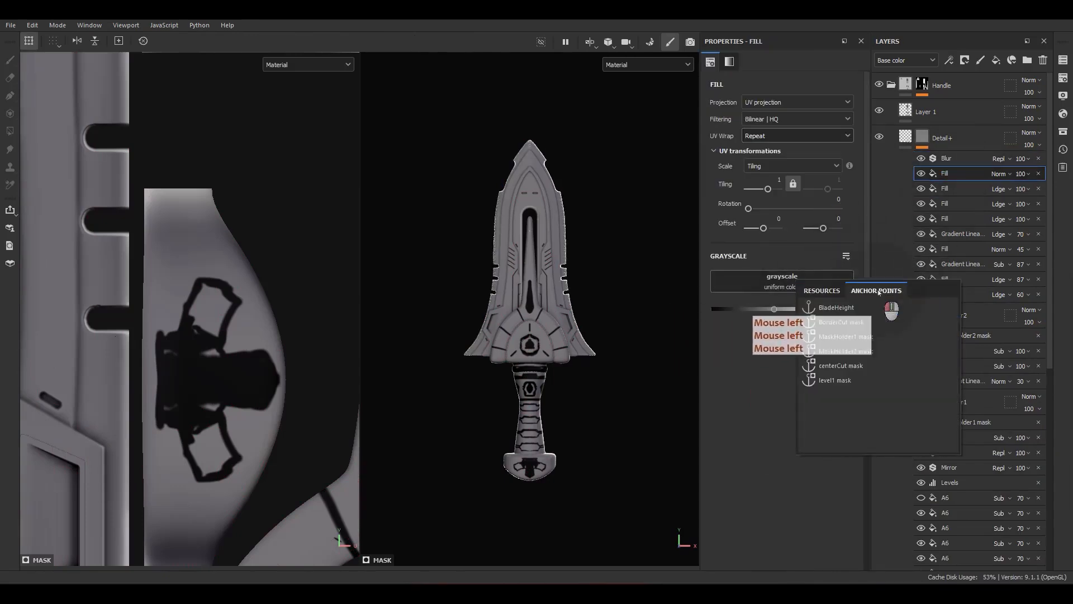
left_click(848, 353)
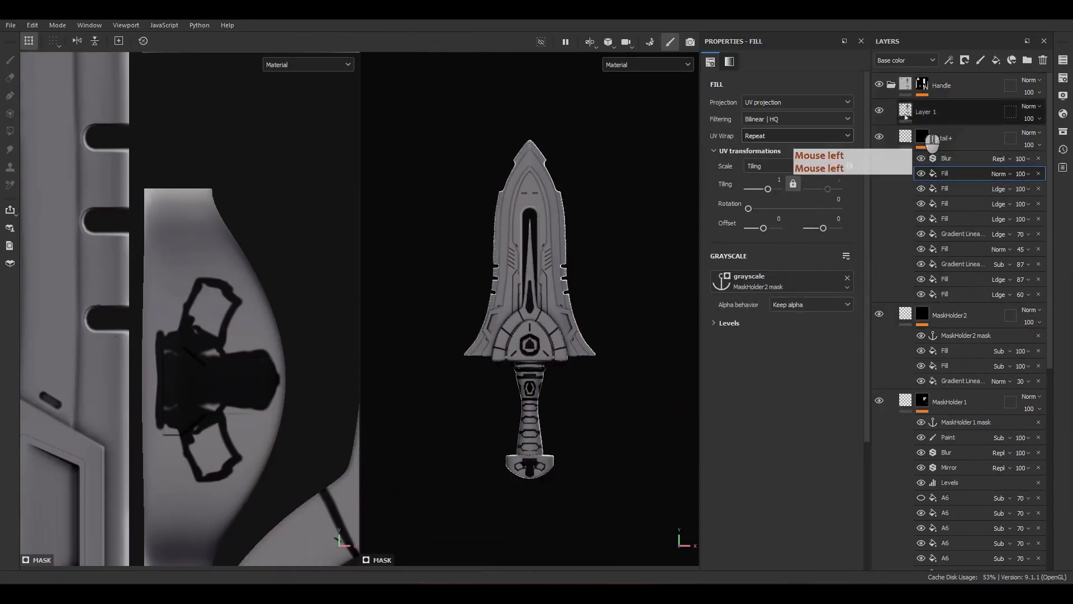
Step: Hide Layer 1 and display the Detail+ mask alone
left_click(880, 112)
left_click(922, 137, "alt")
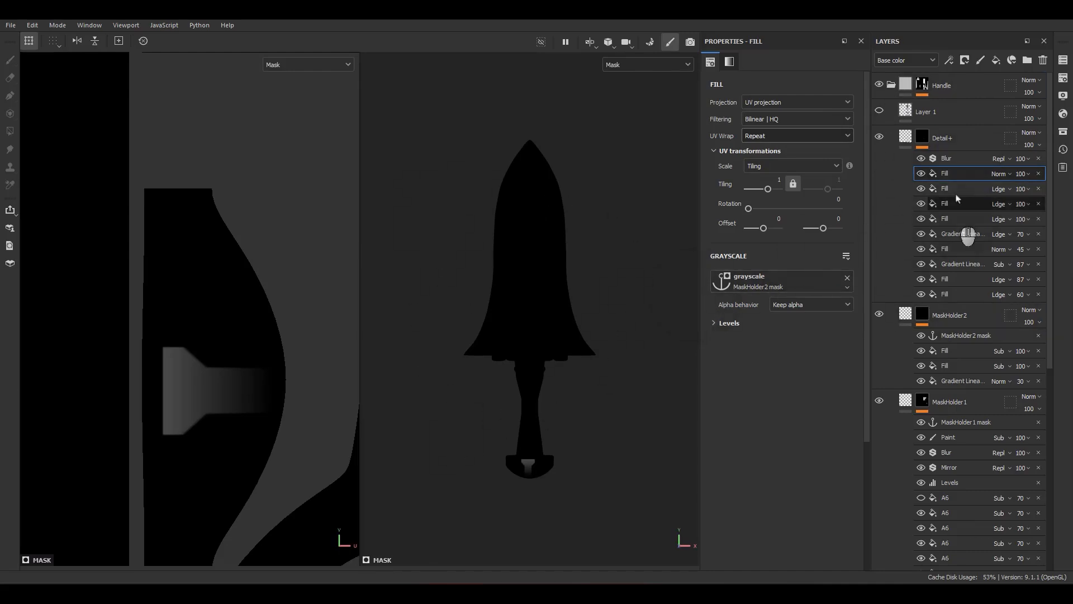
Step: Set the blend mode of the MaskHolder2 anchor fill below Blur in Detail+'s mask to Linear dodge (Add)
left_click(1000, 173)
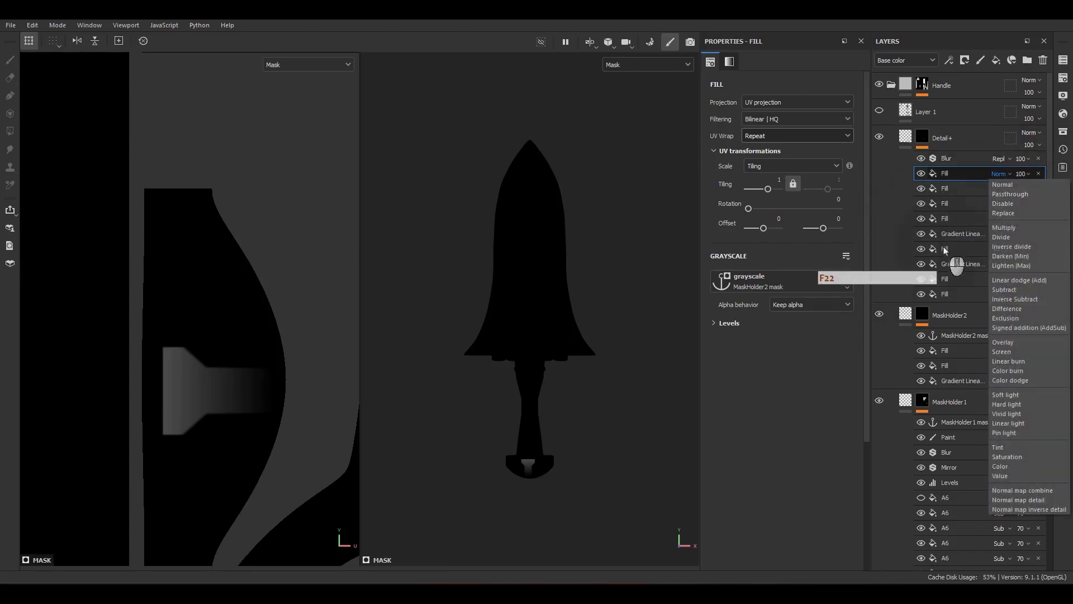
left_click(1025, 284)
left_click_drag(525, 431, 496, 452, "alt")
scroll(499, 459, "up", 5)
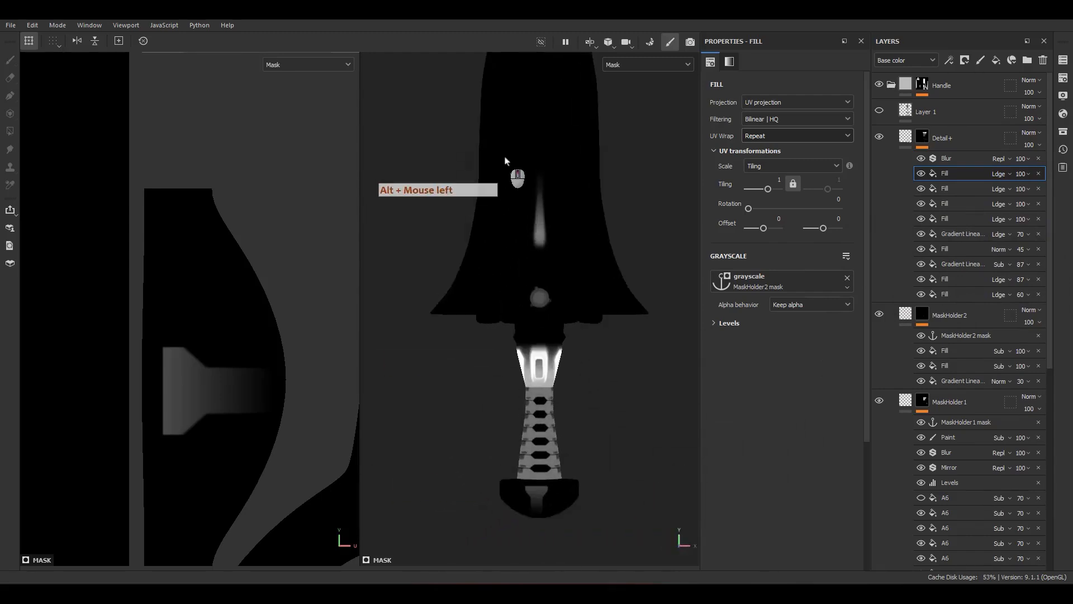
middle_click_drag(557, 414, 559, 297, "alt")
Step: Add a paint effect above Blur in Detail+'s mask and set its blend mode to Subtract
left_click(944, 159)
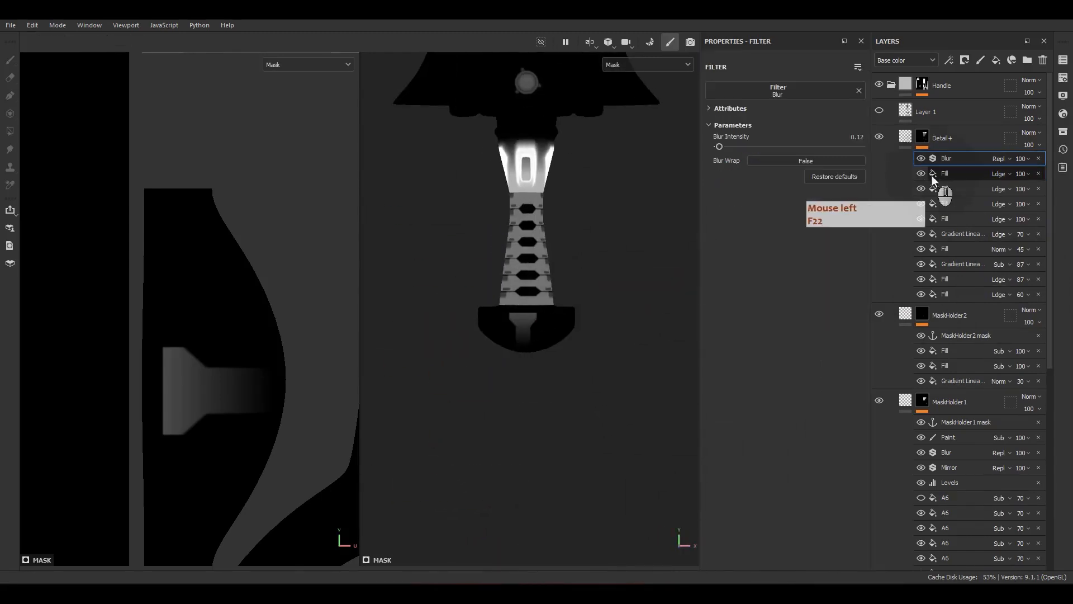
right_click(951, 159)
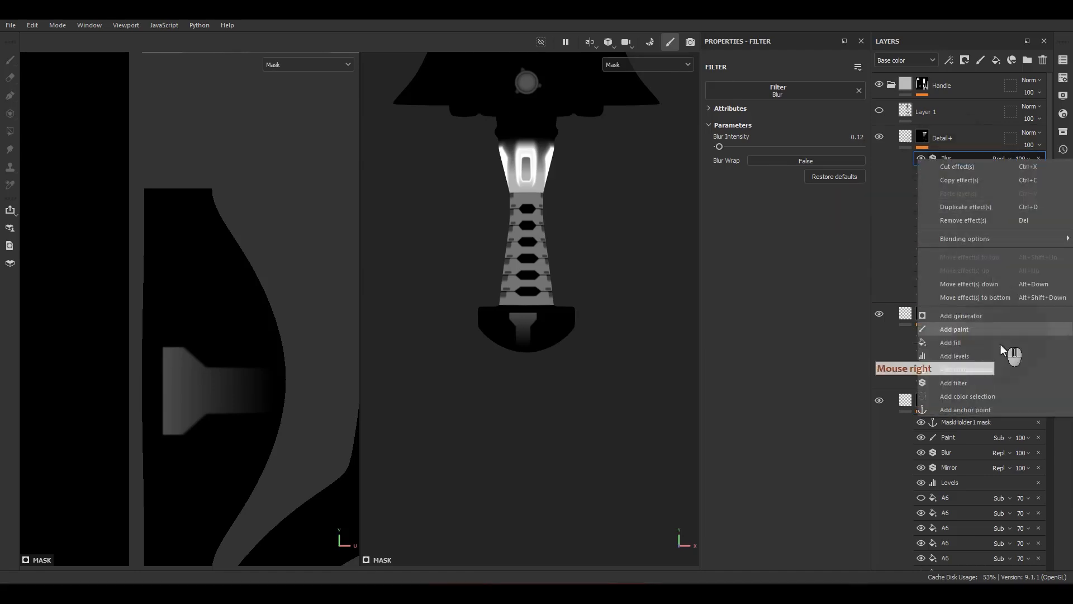
left_click(955, 329)
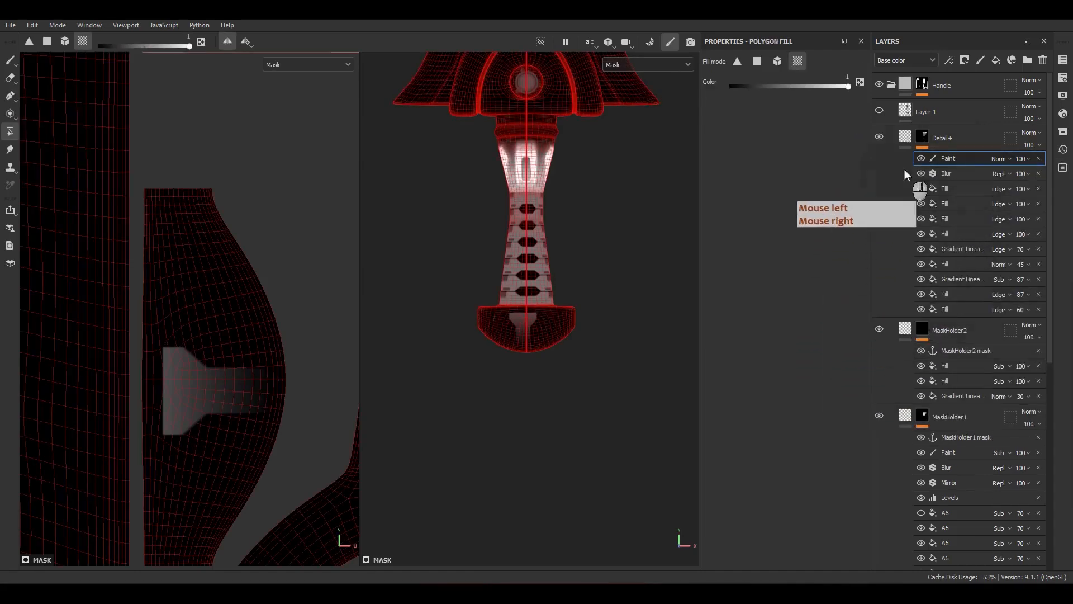
left_click(998, 158)
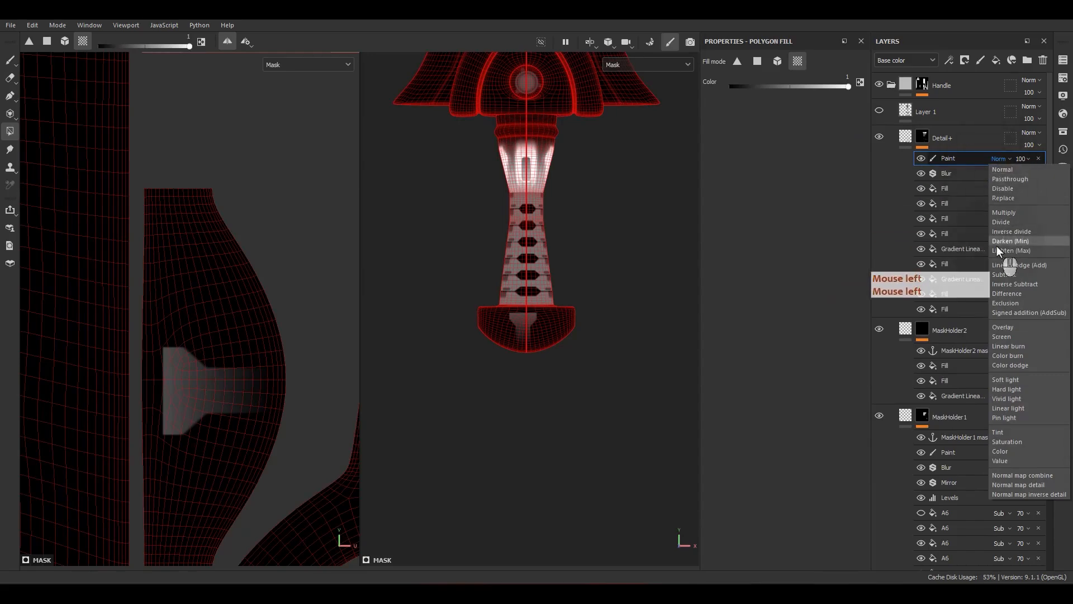
left_click(1005, 276)
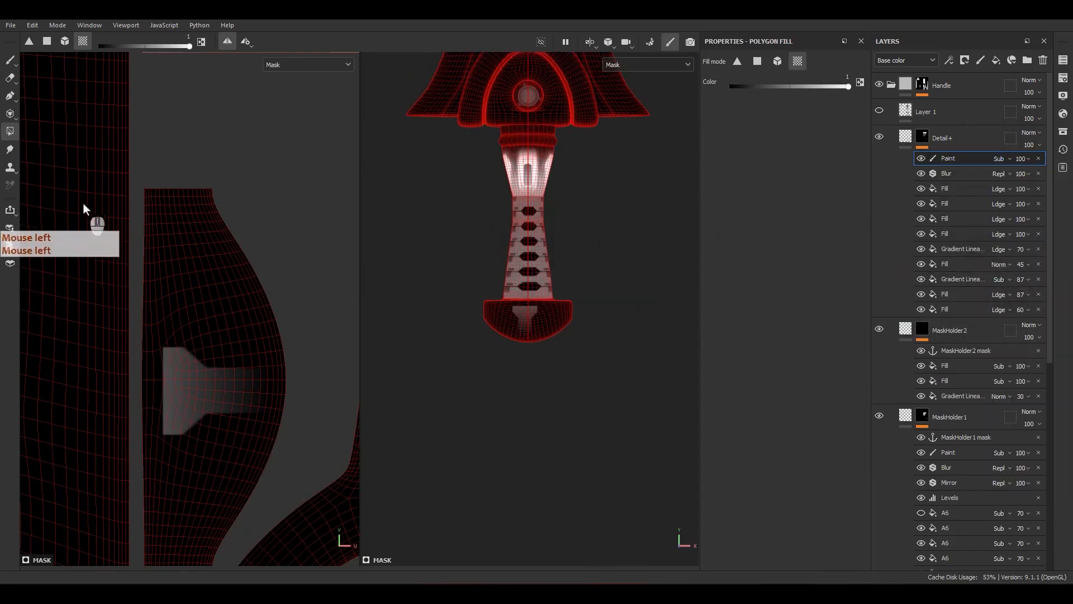
Step: Polygon-fill all UV islands with value 1 on the Subtract paint effect to mask out the whole sword
scroll(93, 222, "down", 8)
middle_click_drag(119, 210, 245, 345, "alt")
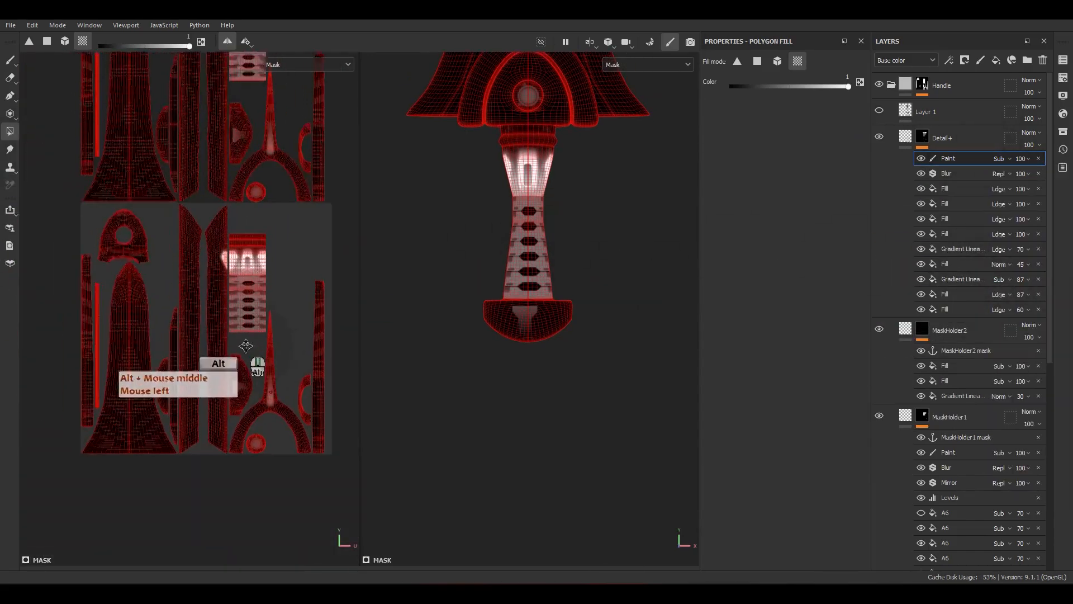
right_click_drag(246, 351, 238, 291, "alt")
middle_click_drag(237, 291, 236, 308, "alt")
left_click_drag(355, 479, 29, 158)
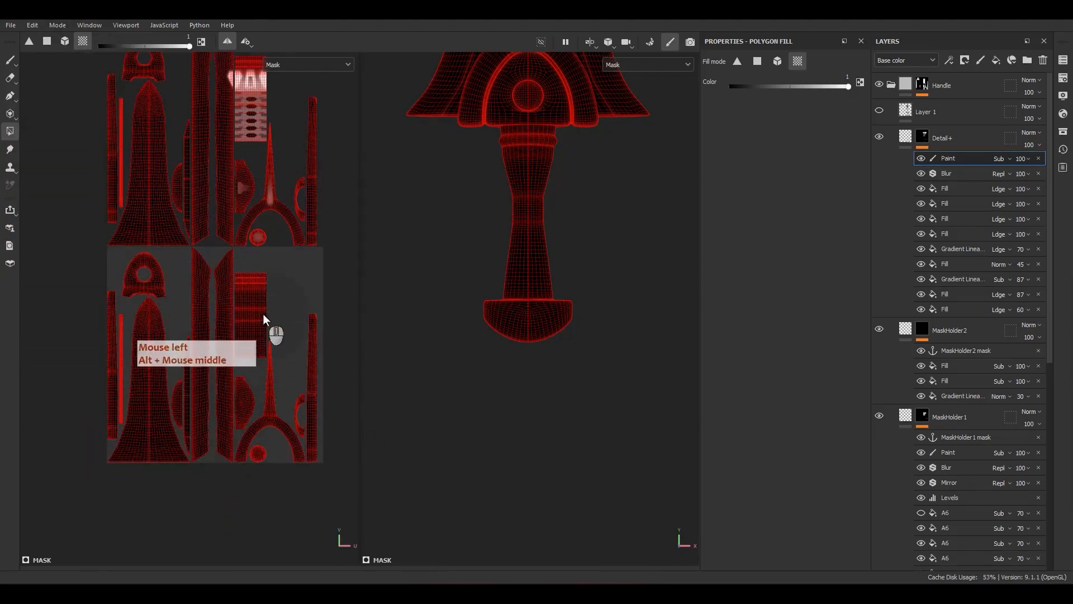
Step: Polygon-fill the grip, pommel, pointed arch and small round UV islands with value 0 to restore their detail
key("x")
scroll(262, 321, "up", 1)
scroll(260, 334, "up", 1)
left_click(247, 312)
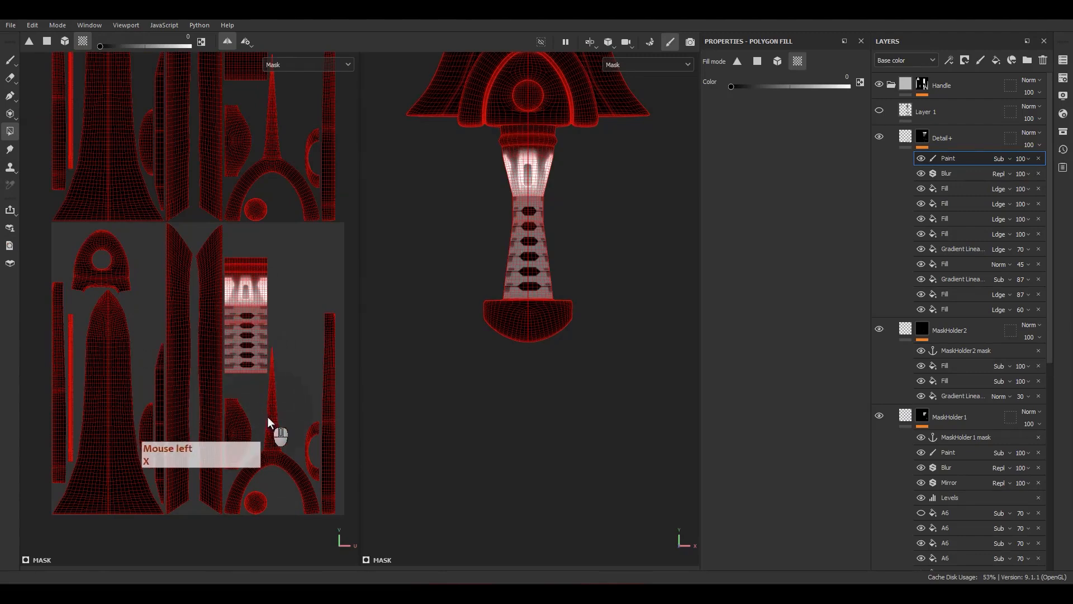
left_click(253, 447)
left_click(244, 441)
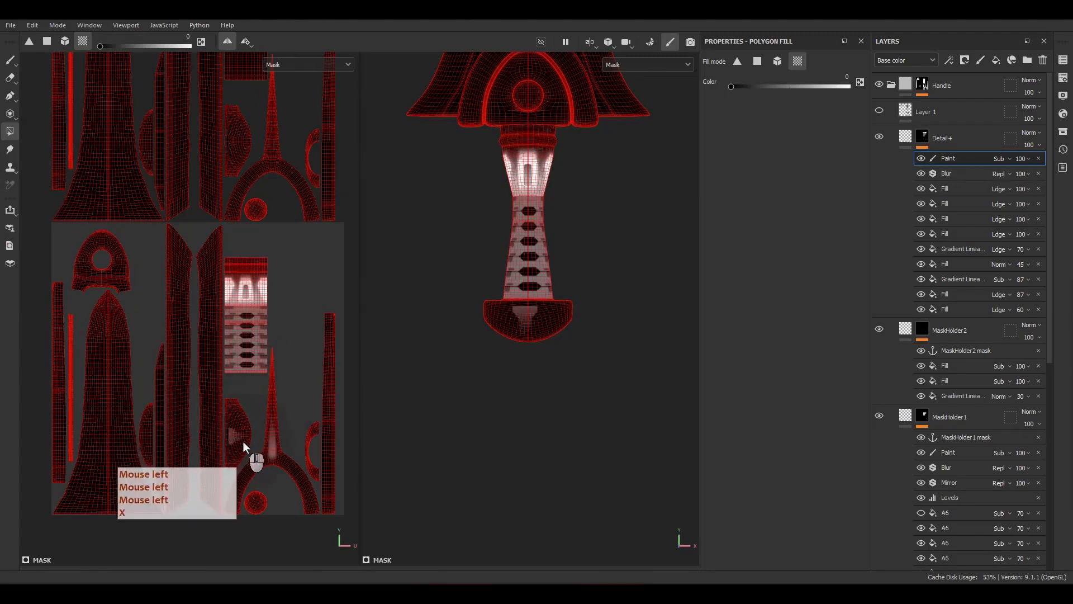
left_click(259, 504)
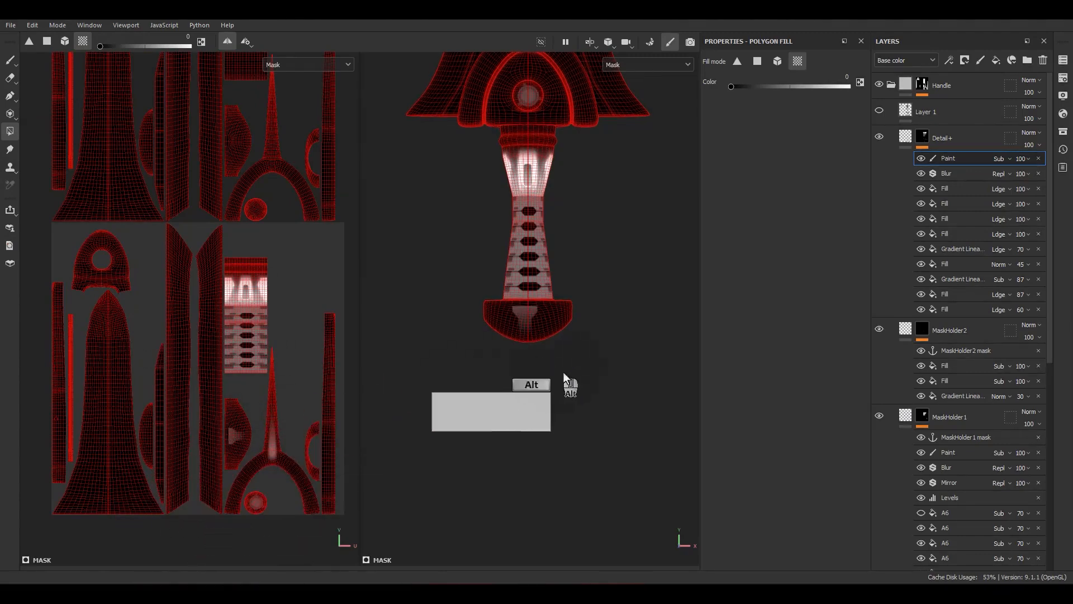
Step: Display the MaskHolder2 mask alone and move its linear gradient across the pommel to a vertical offset of -0.219490
left_click_drag(553, 360, 526, 423, "alt")
scroll(515, 305, "up", 2)
middle_click_drag(519, 322, 502, 425, "alt")
left_click_drag(502, 424, 481, 371, "alt")
scroll(523, 429, "up", 3)
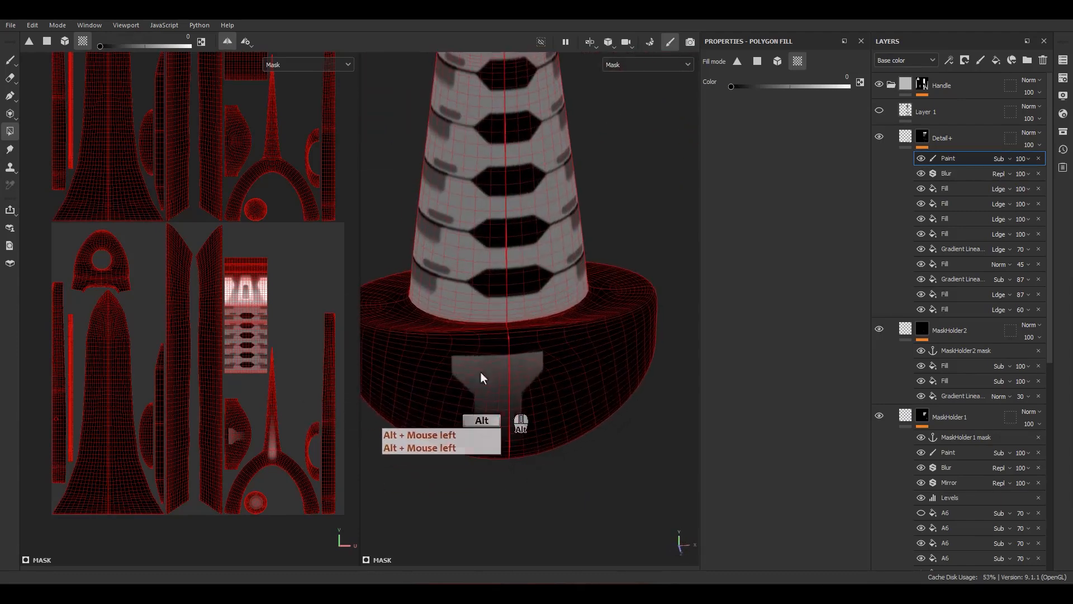
left_click(945, 401)
scroll(304, 500, "up", 5)
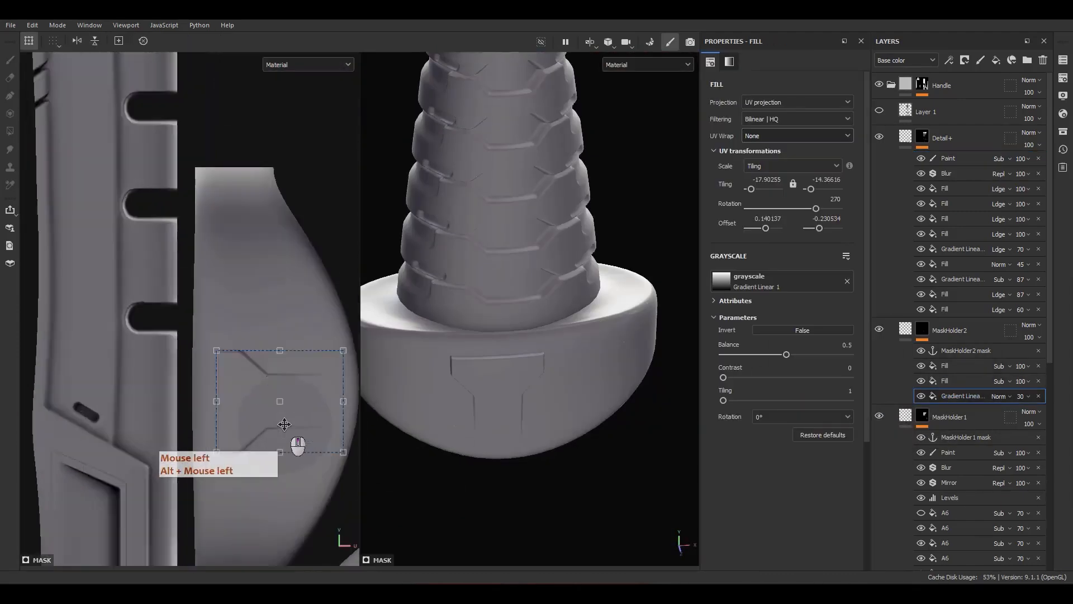
scroll(286, 430, "up", 4)
left_click(921, 334, "alt")
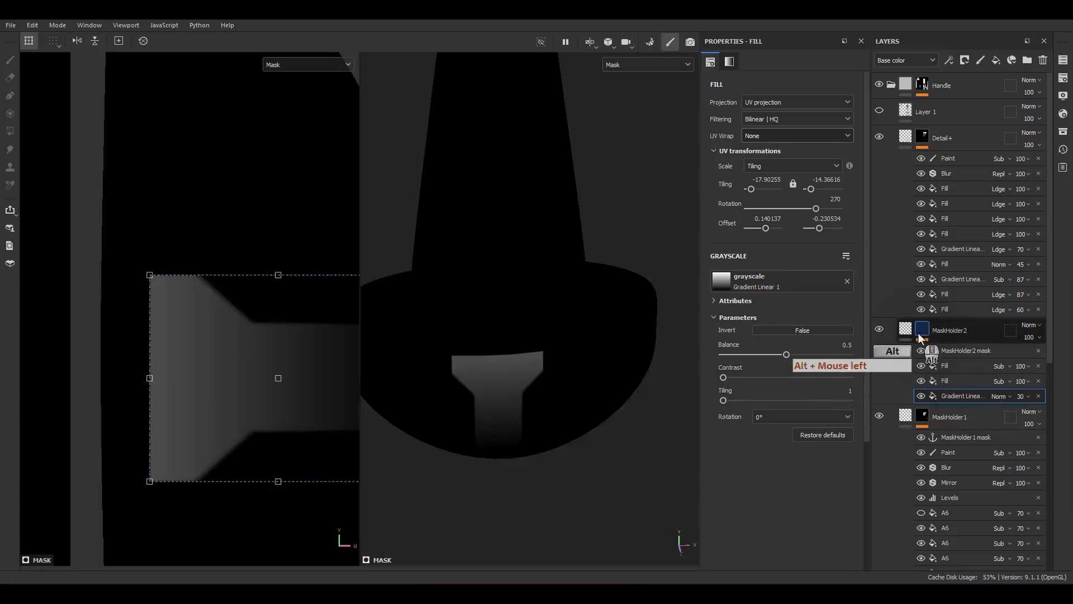
left_click_drag(307, 369, 308, 344, "shift")
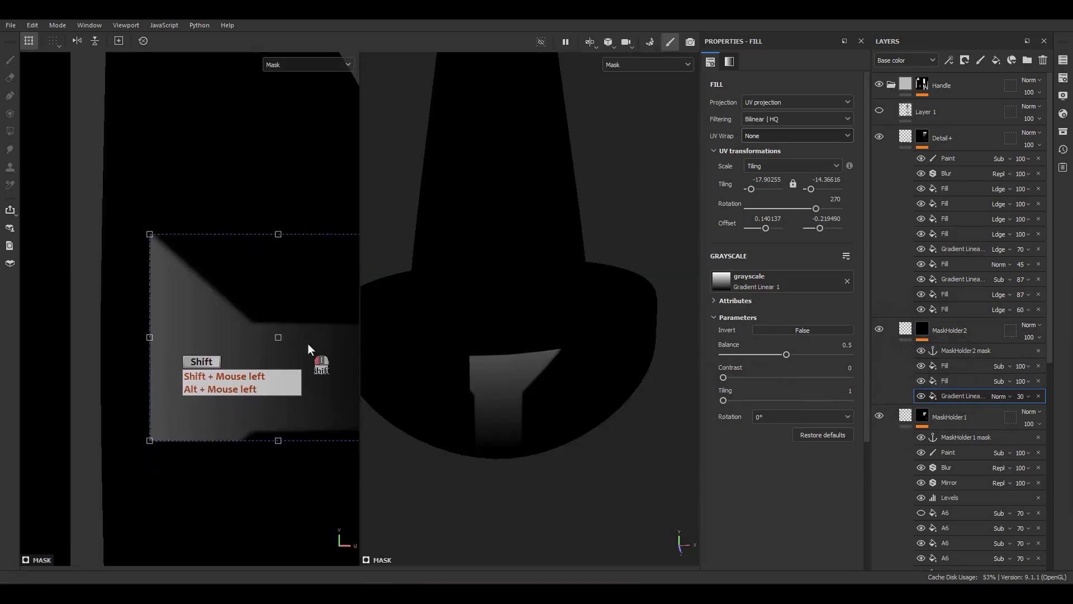
Step: Hide both Subtract fills in MaskHolder2's mask and add a paint effect above the linear gradient
left_click(920, 380)
left_click(920, 365)
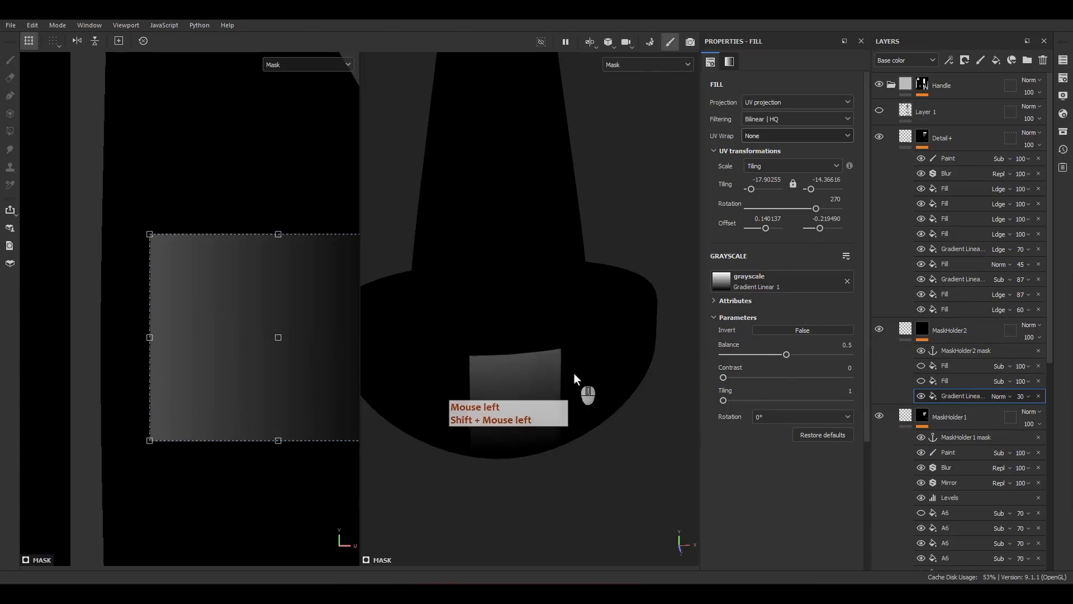
key("m")
scroll(821, 316, "down", 2)
scroll(951, 405, "down", 3)
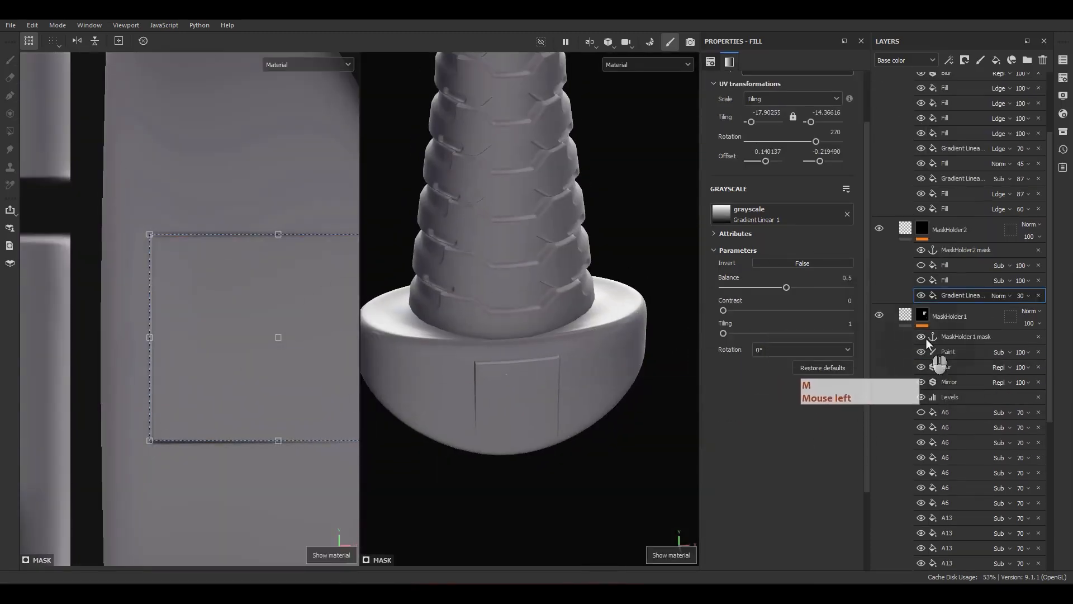
right_click(952, 297)
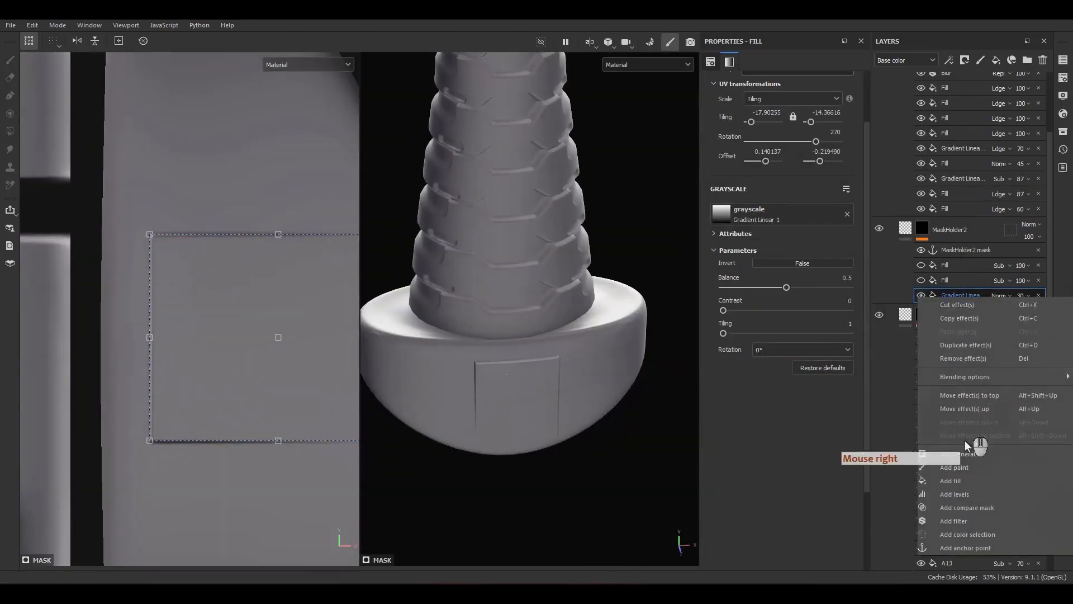
left_click(954, 468)
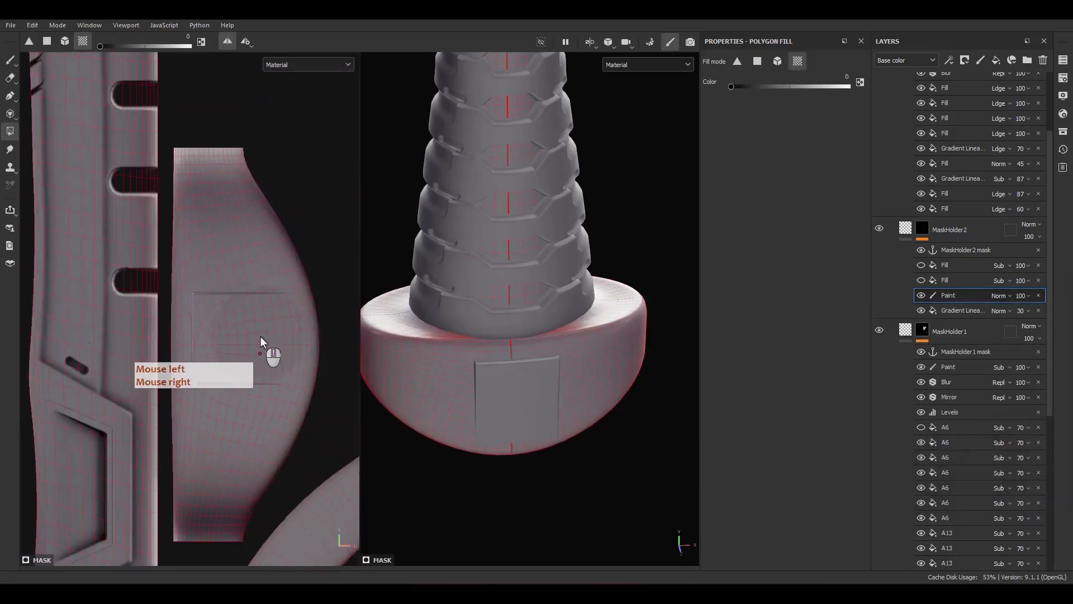
Step: Brush a straight white guide line down the pommel's centre on the new paint effect, at size 0.86
left_click_drag(288, 331, 340, 323, "alt")
left_click_drag(553, 335, 510, 268, "alt")
scroll(203, 372, "down", 1)
scroll(525, 375, "up", 3)
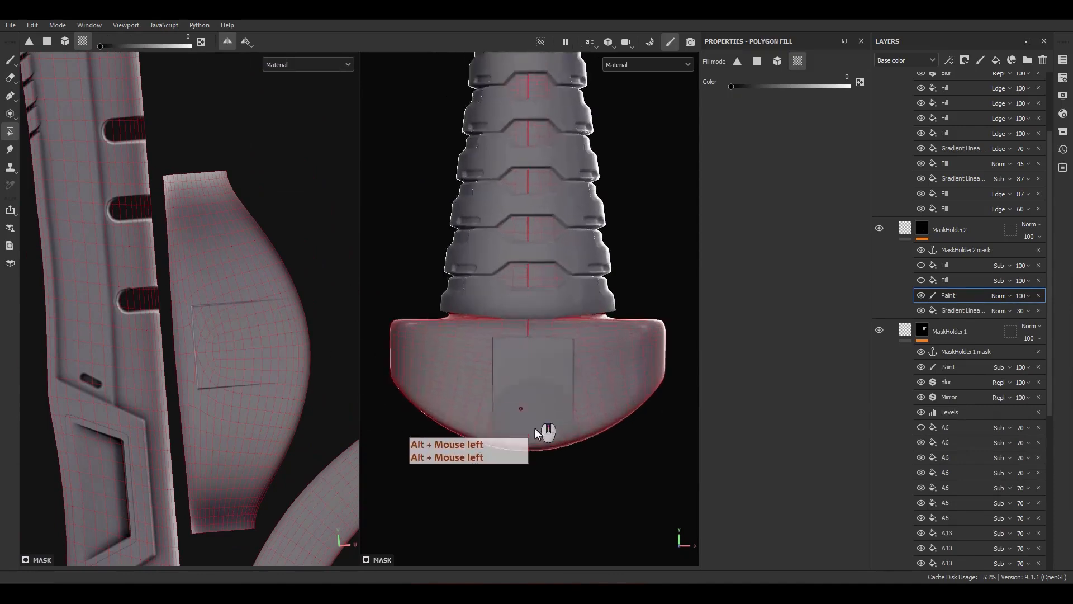
scroll(534, 441, "up", 2)
key("1")
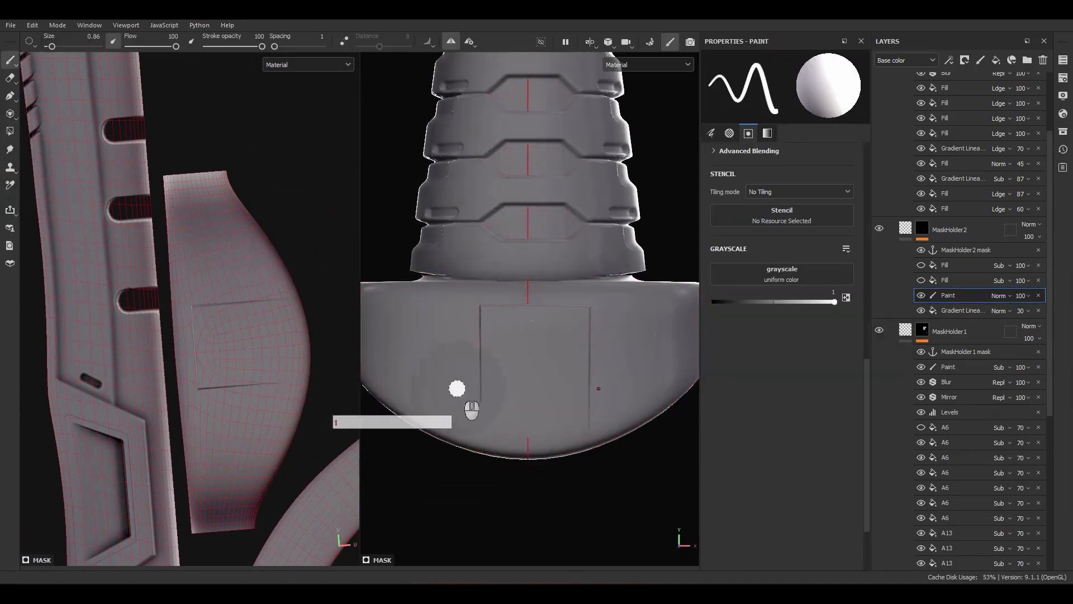
left_click(526, 450)
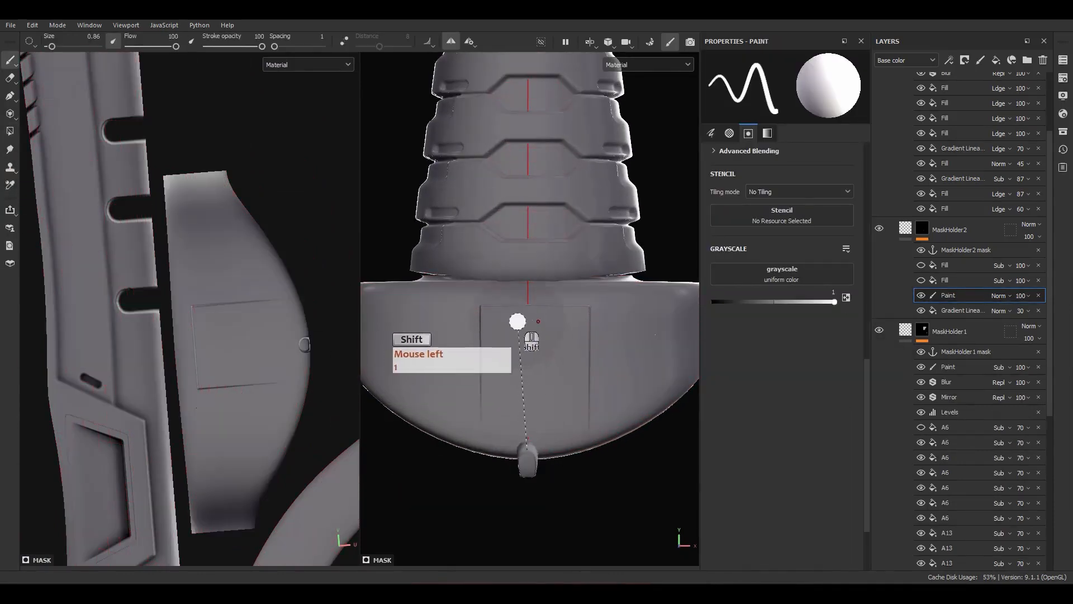
left_click(528, 298, "ctrl+shift")
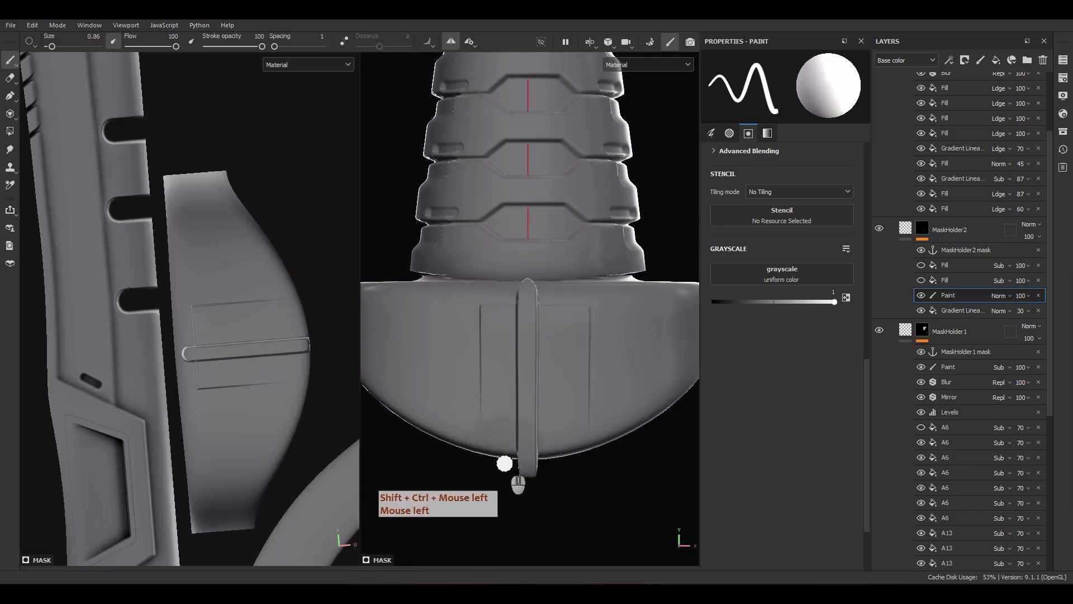
mouse_move(532, 458)
left_mouse_down("alt")
mouse_move(536, 417)
mouse_move(520, 424)
left_mouse_up("alt")
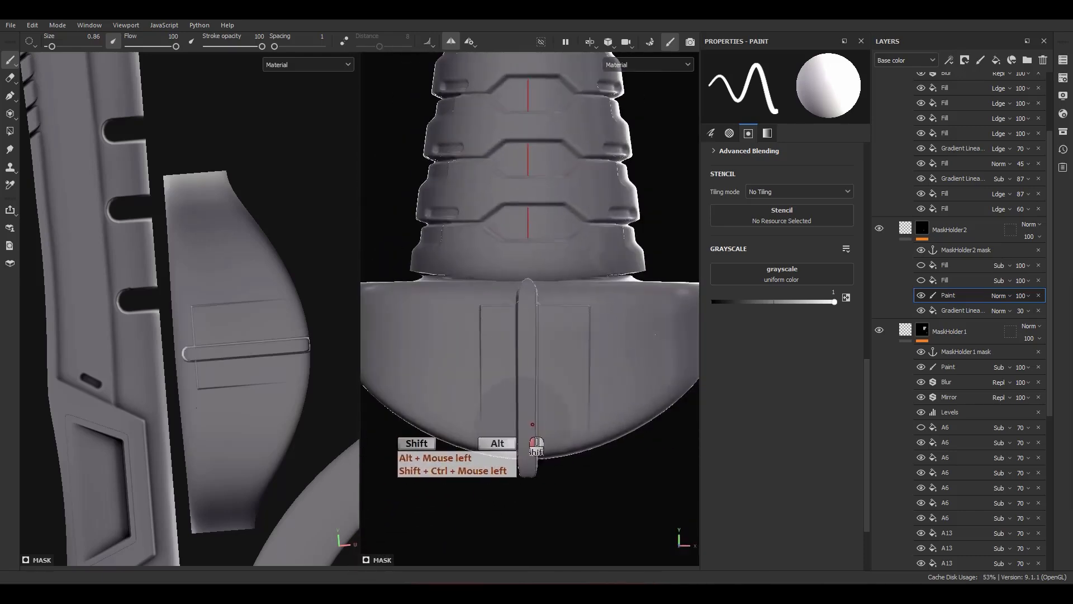
Step: Centre MaskHolder2's linear gradient on the guide line in the mask view, with a vertical offset of -0.223598
left_click(957, 309)
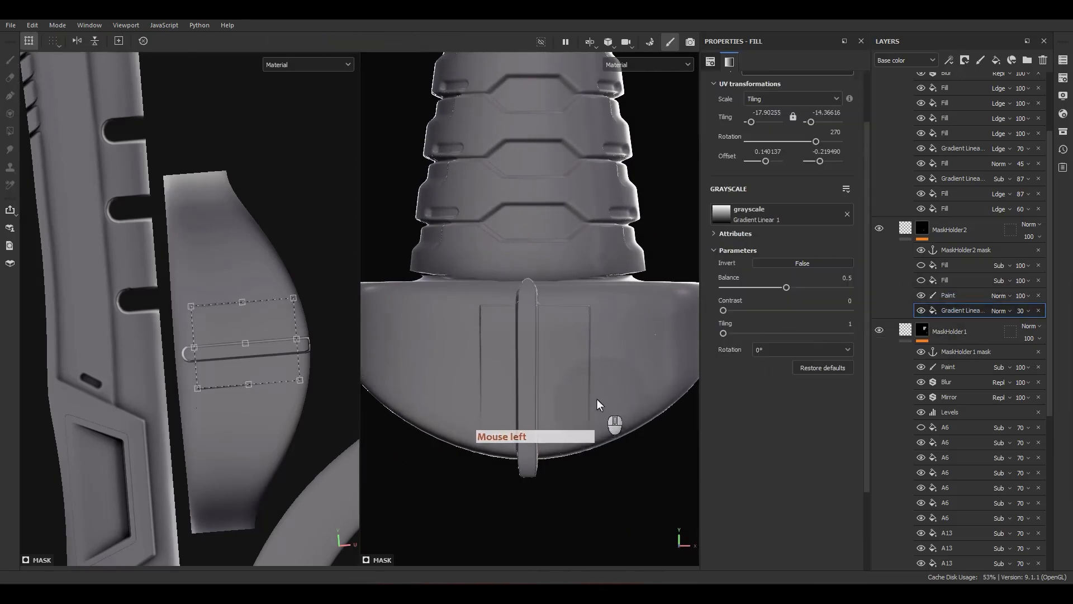
left_click(921, 228, "alt")
scroll(288, 372, "up", 1)
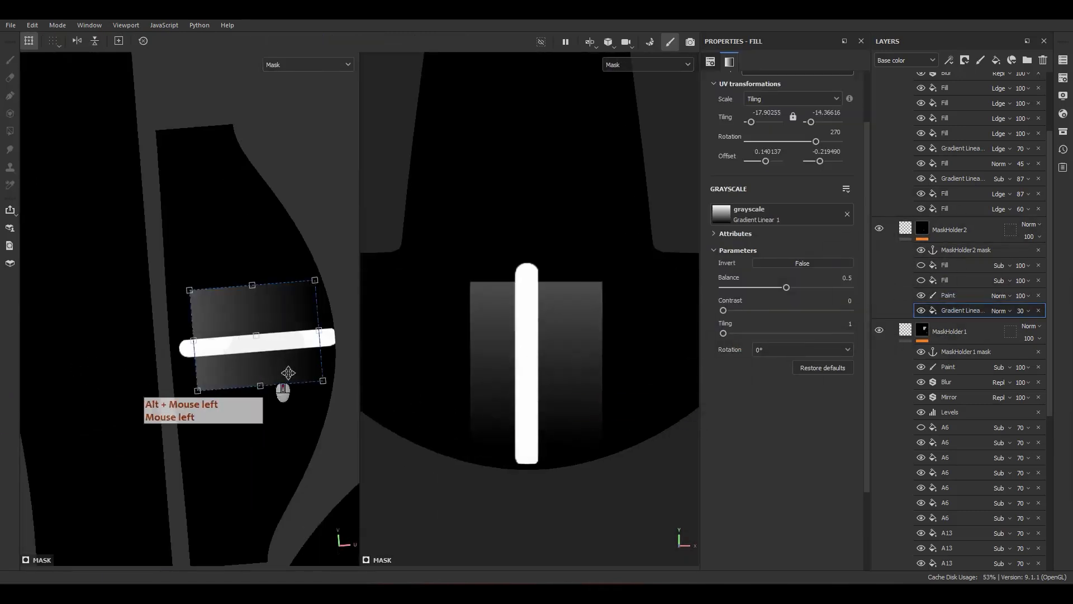
key("f")
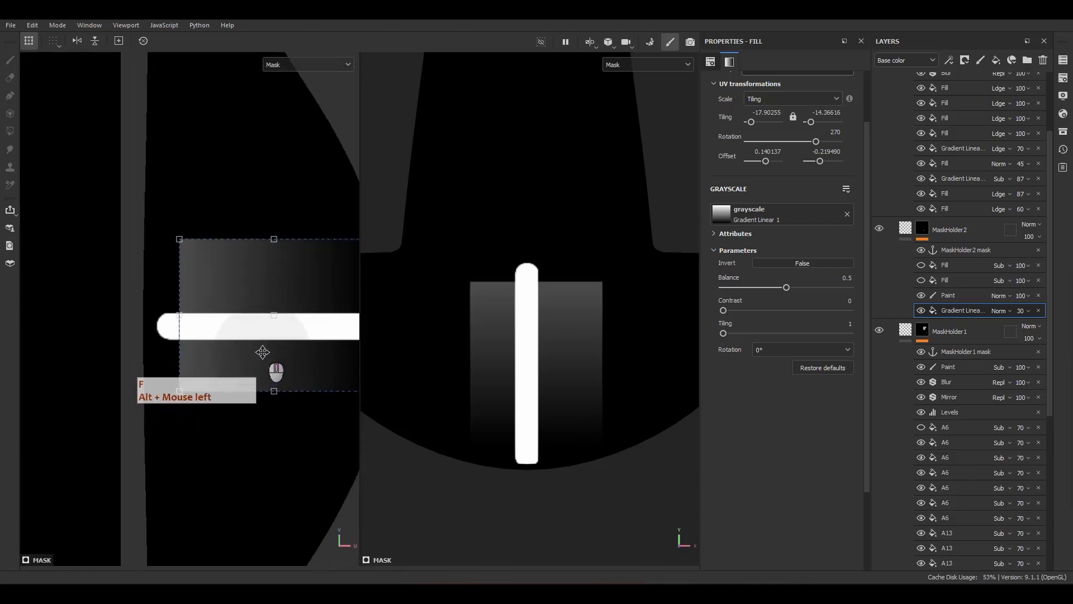
left_click_drag(263, 352, 269, 364, "shift")
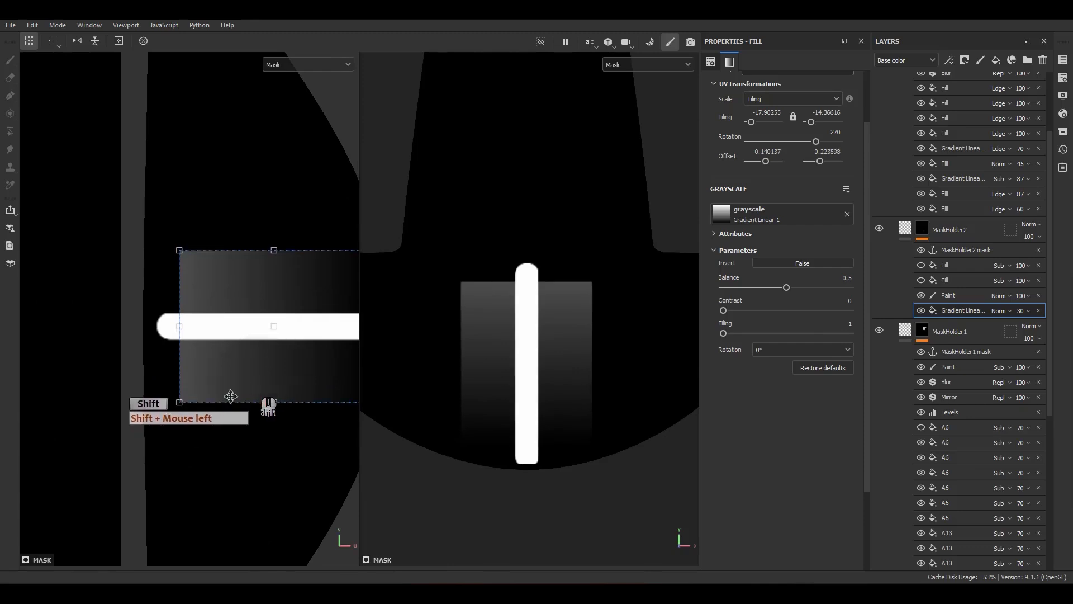
Step: Show MaskHolder2's lower Alpha_08 fill and move it closer to the guide line to narrow that side of the shape
left_click(944, 280)
left_click(292, 401)
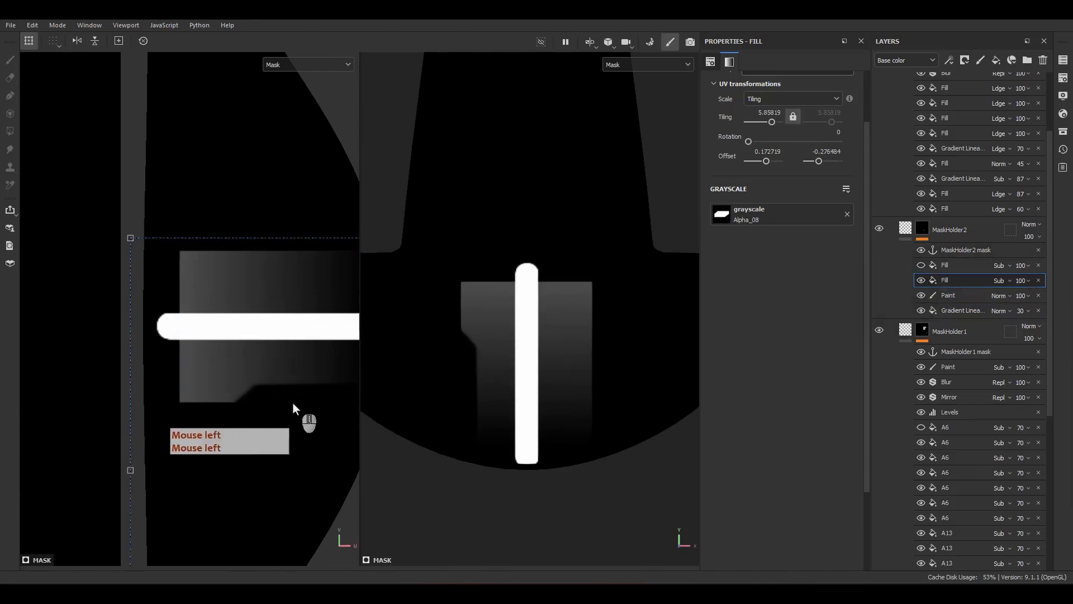
middle_click_drag(293, 401, 207, 369, "alt")
left_click_drag(207, 369, 213, 358, "shift")
Step: Show MaskHolder2's upper Alpha_08 fill and move it to a vertical offset of -0.181639
left_click(944, 265)
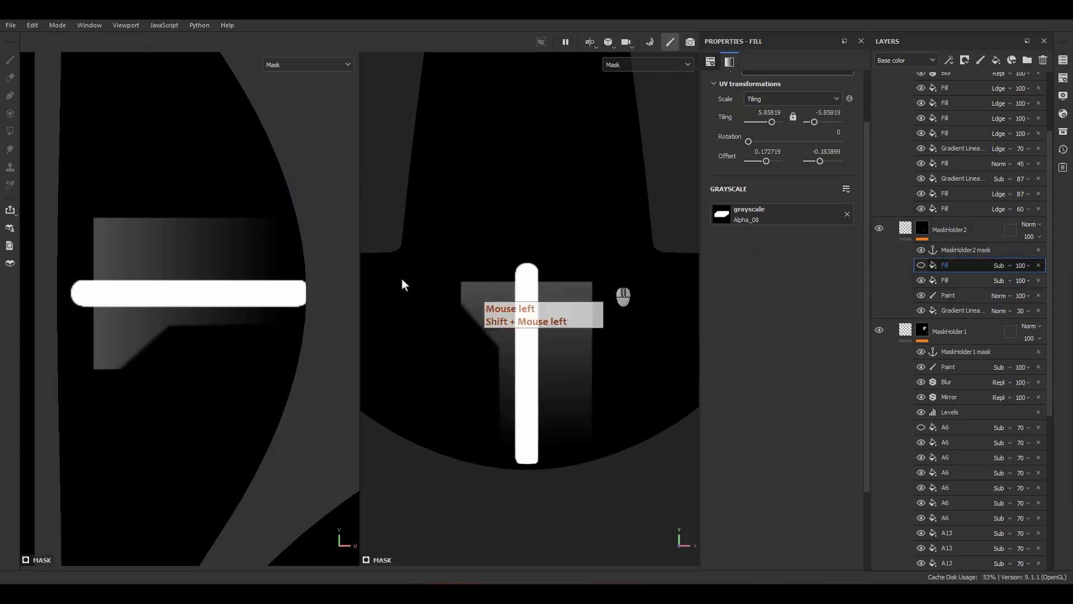
left_click(920, 265)
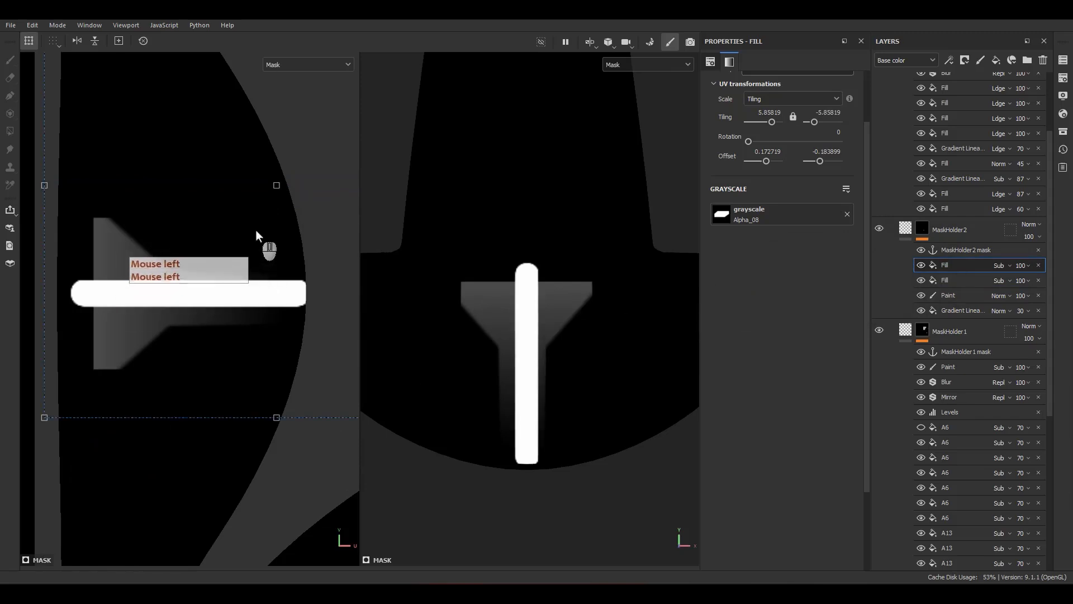
left_click_drag(256, 230, 256, 223, "shift")
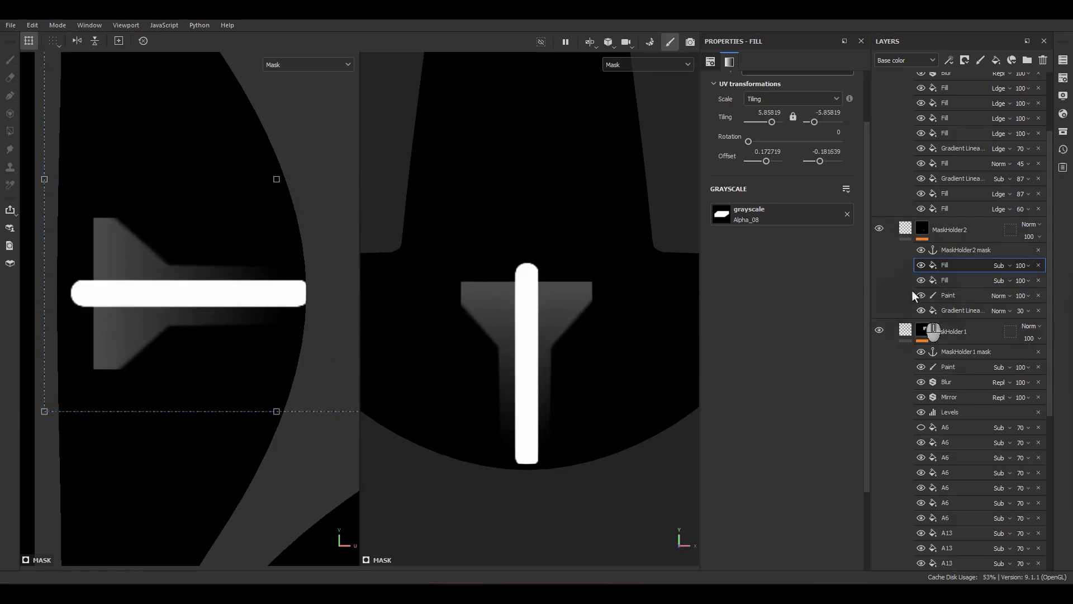
Step: Delete the guide-line paint effect from MaskHolder2's mask and move the upper Alpha_08 fill to a vertical offset of -0.179209
left_click(1035, 294)
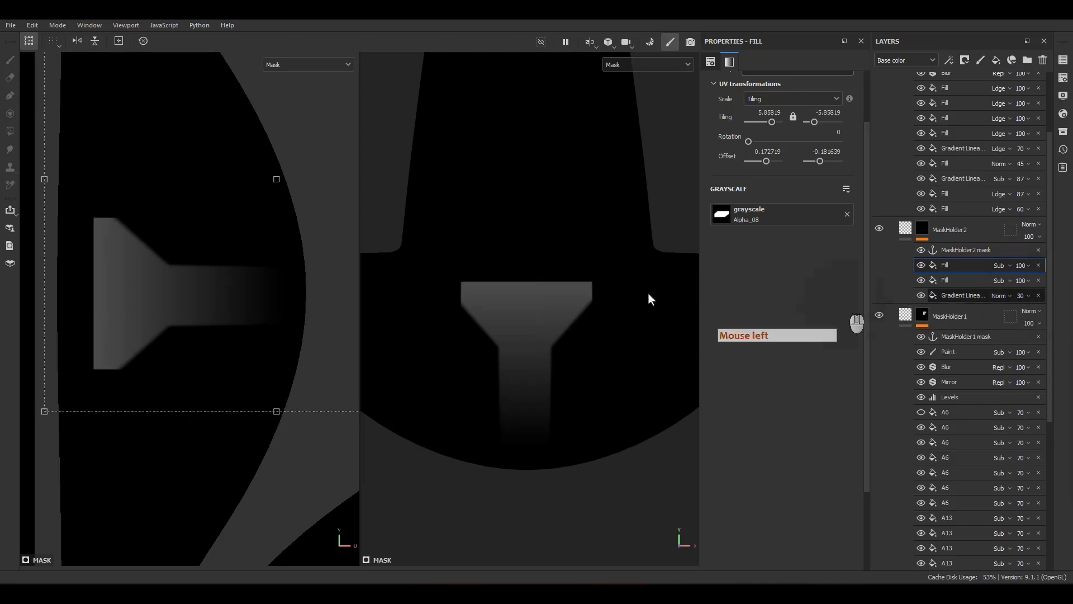
scroll(246, 316, "down", 3)
scroll(180, 355, "up", 2)
left_click_drag(259, 297, 259, 292, "shift")
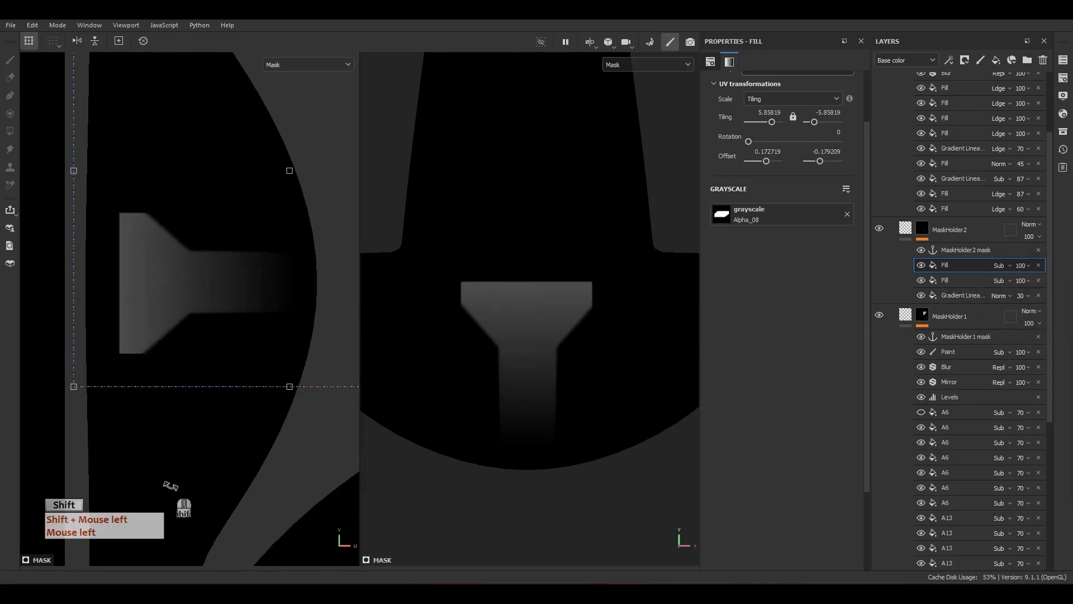
Step: Examine the pommel detail in the mask and material views, and inspect the whole sword and the guard's round centre
scroll(226, 335, "down", 2)
left_click_drag(461, 361, 571, 404, "alt")
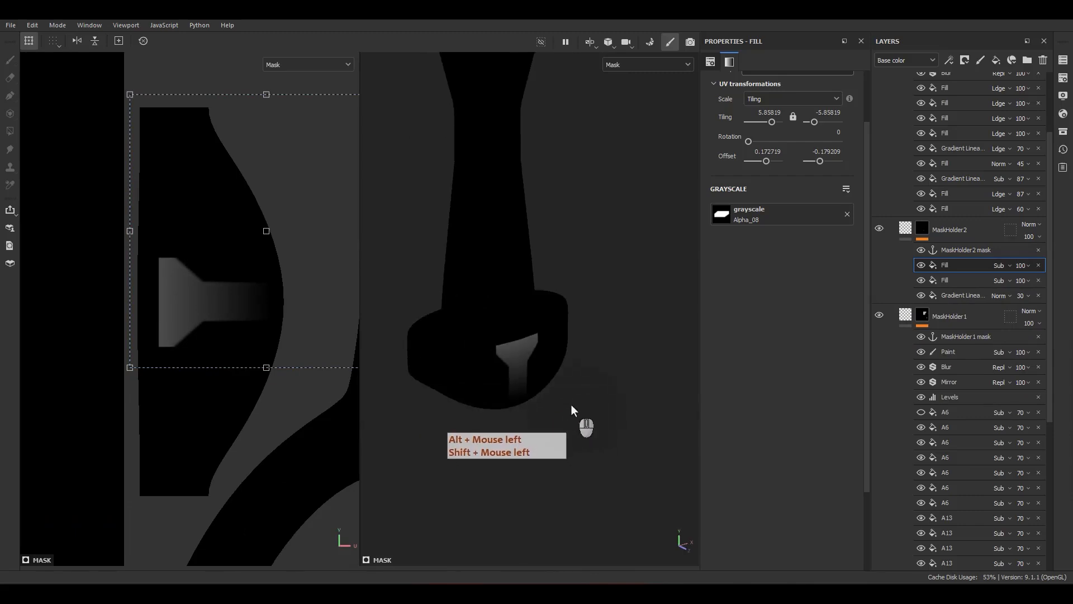
key("m")
left_click_drag(522, 378, 605, 346, "alt")
middle_click_drag(605, 347, 507, 390, "alt")
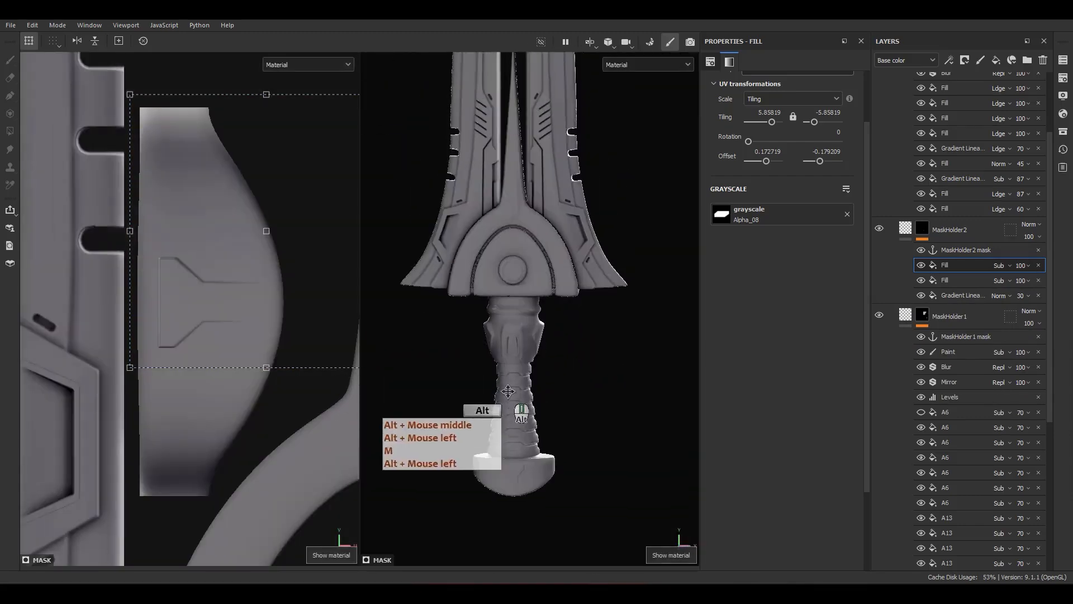
left_click_drag(507, 390, 521, 364, "alt")
right_click_drag(521, 365, 520, 322, "alt")
middle_click_drag(520, 321, 556, 316, "alt")
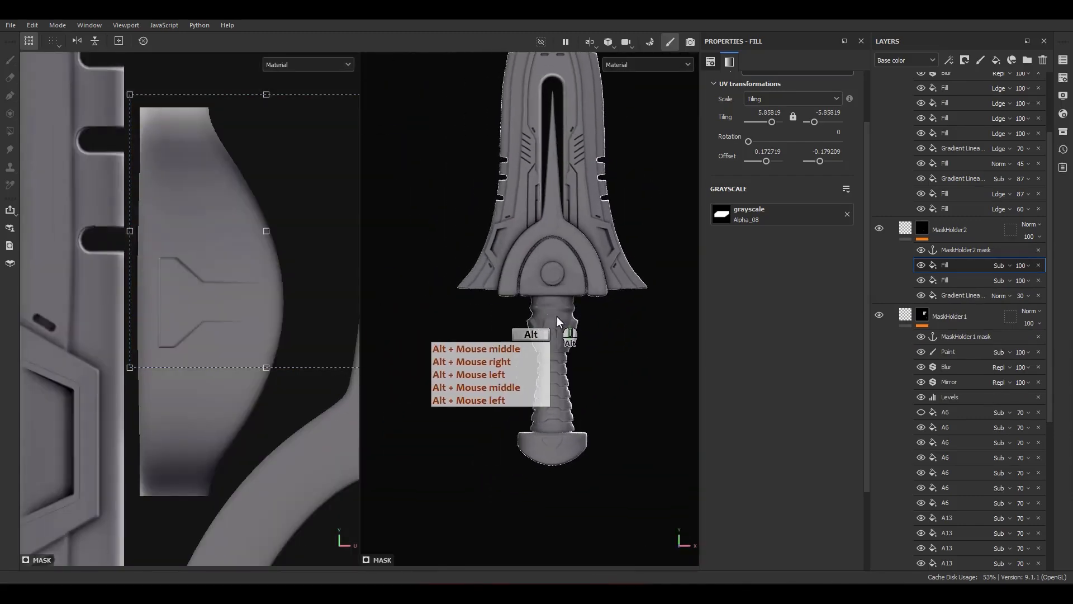
scroll(571, 273, "up", 5)
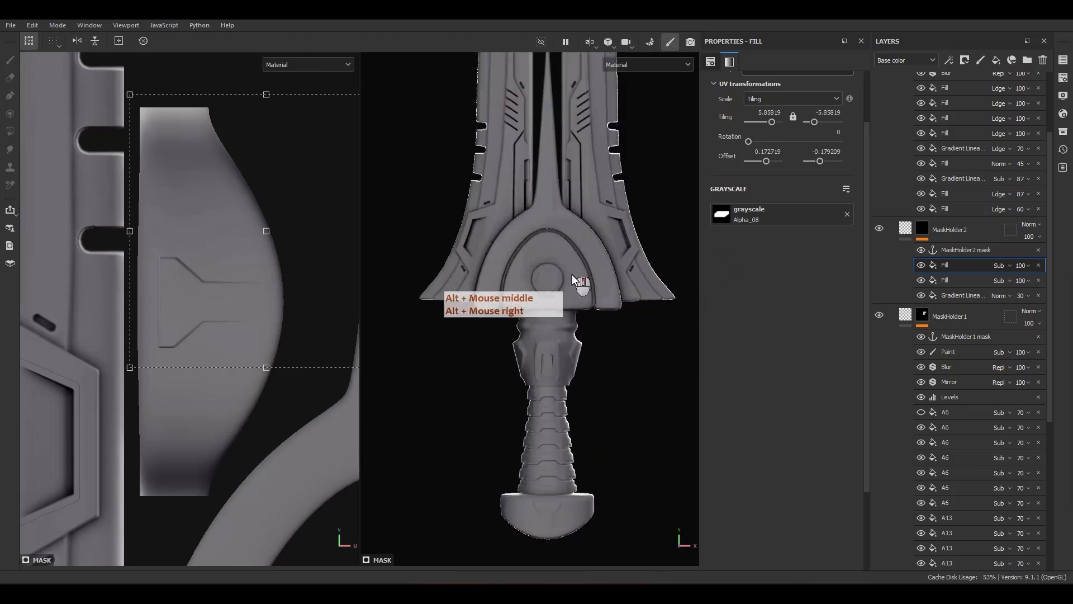
middle_click_drag(559, 316, 558, 347, "alt")
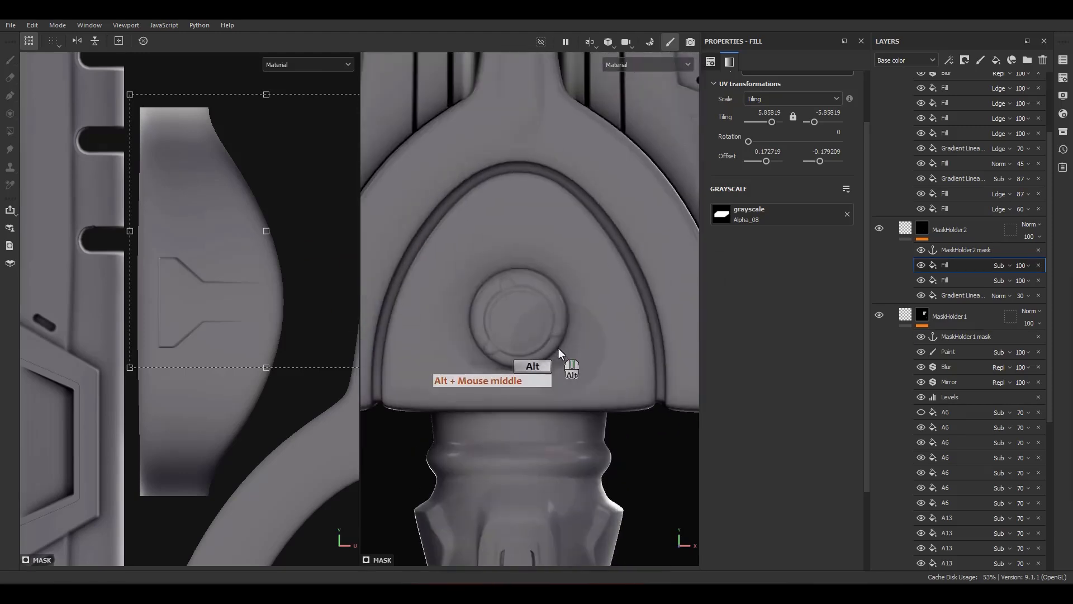
right_click_drag(557, 347, 532, 259, "alt")
middle_click_drag(532, 260, 544, 209, "alt")
Step: Collapse the mask holder and Detail+ layers, add a fill layer above Detail+ and rename it Detail2+
left_click(907, 233)
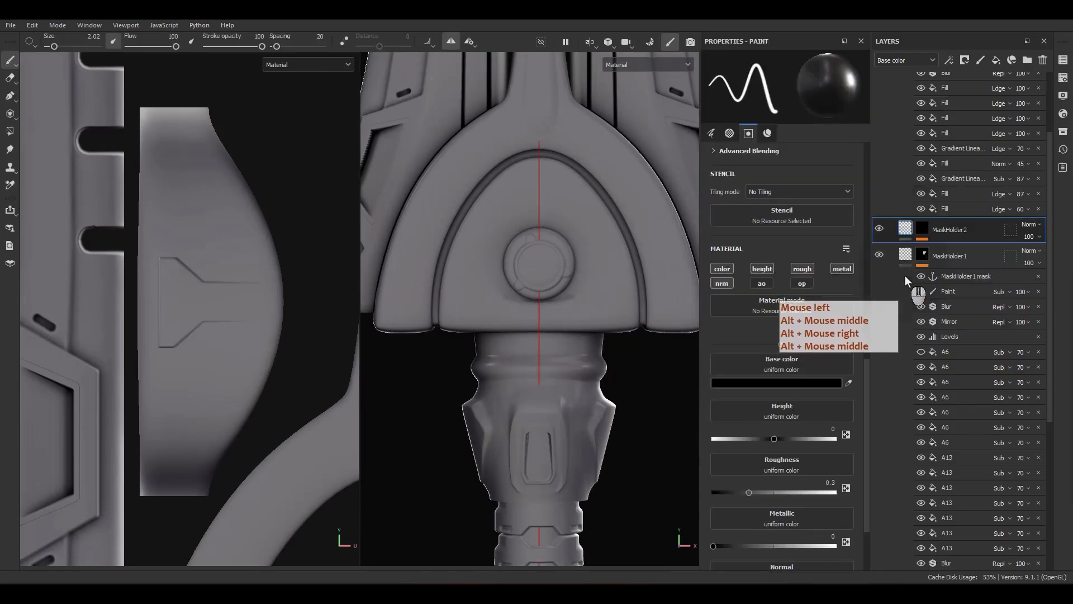
left_click(909, 255)
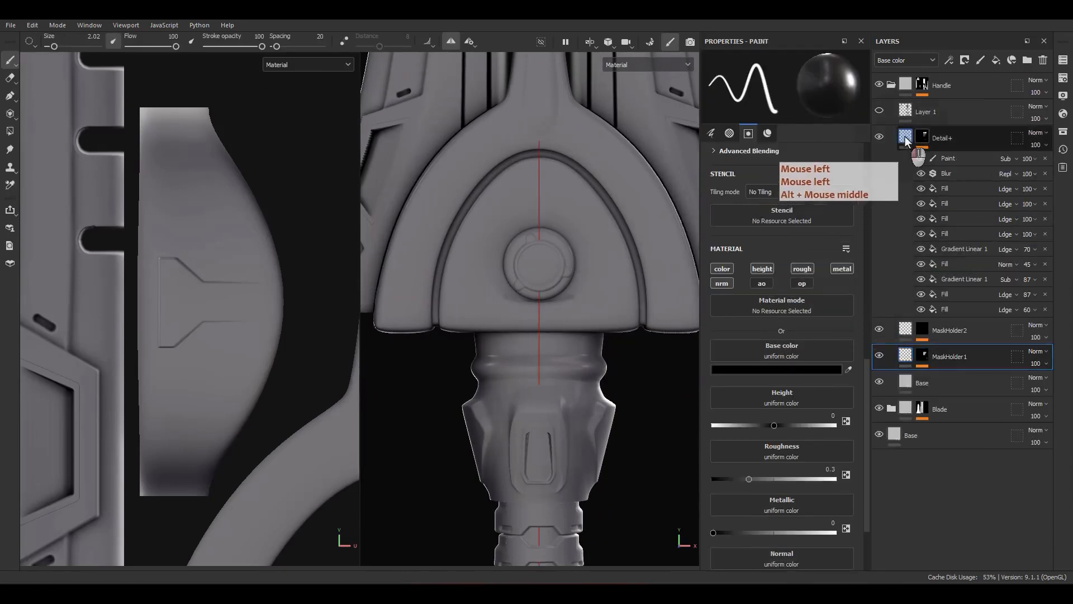
left_click(940, 143)
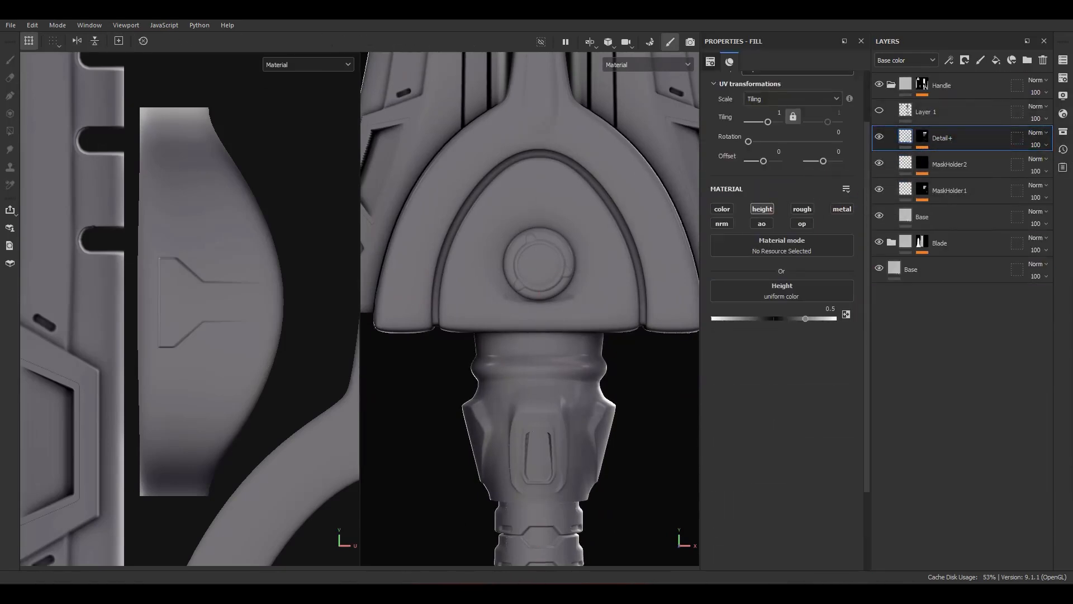
left_click(995, 60)
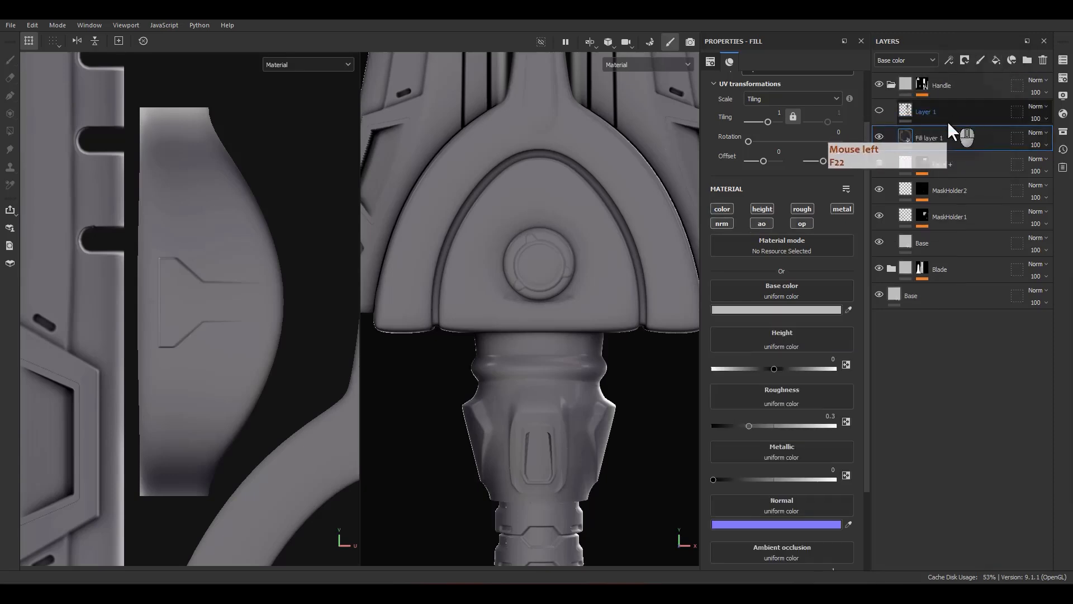
double_click(930, 139)
type("Detail2")
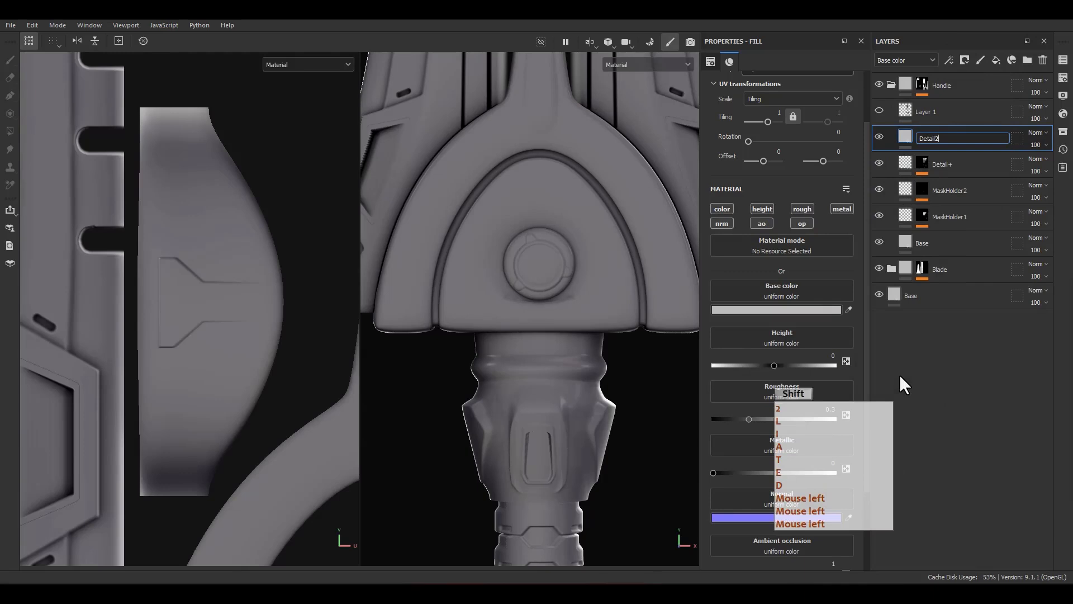
type("+")
key("Return")
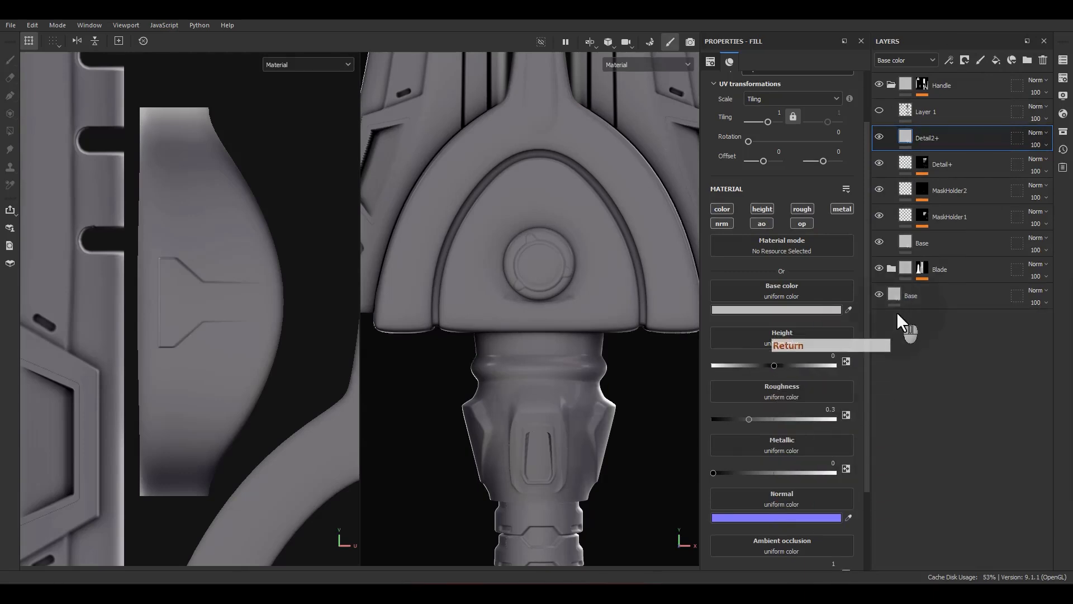
Step: Keep only the height channel on the Detail2+ layer and set its height to 0.4
left_click(766, 209, "alt")
right_click(934, 143)
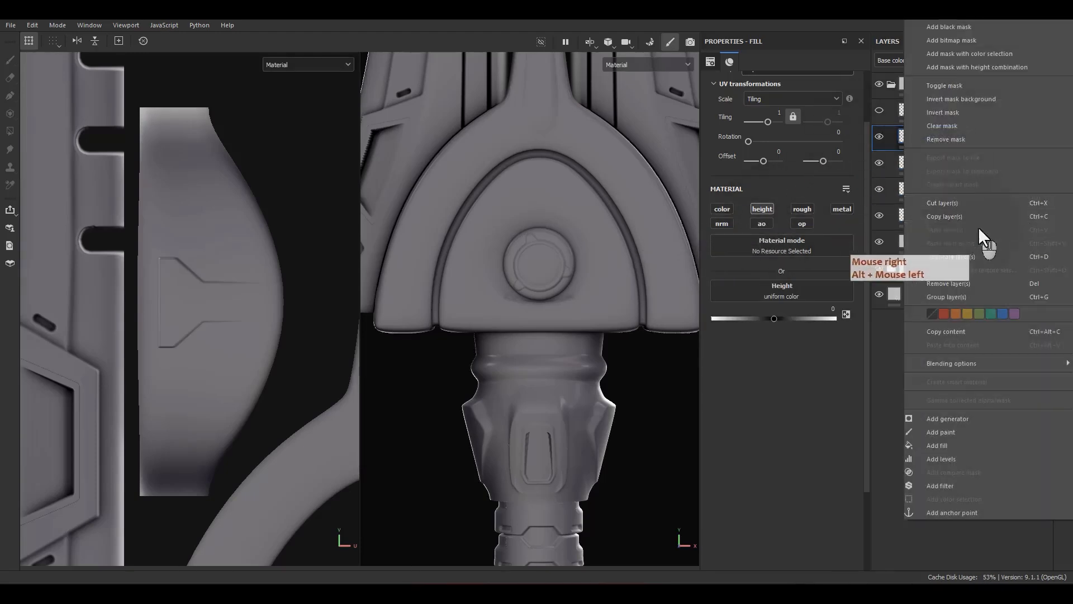
left_click(801, 371)
left_click(899, 166)
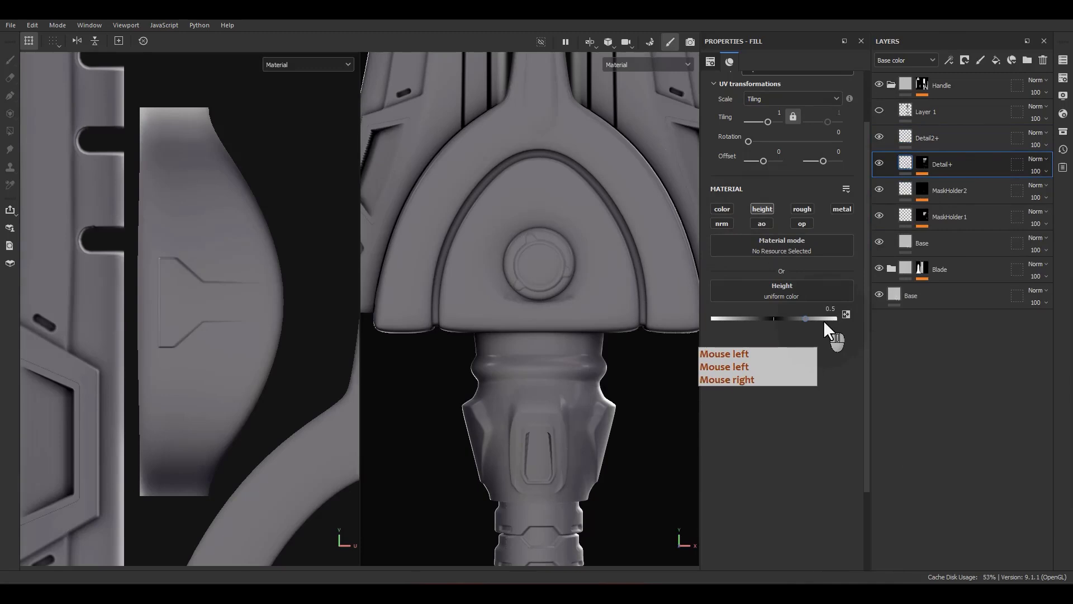
left_click(923, 144)
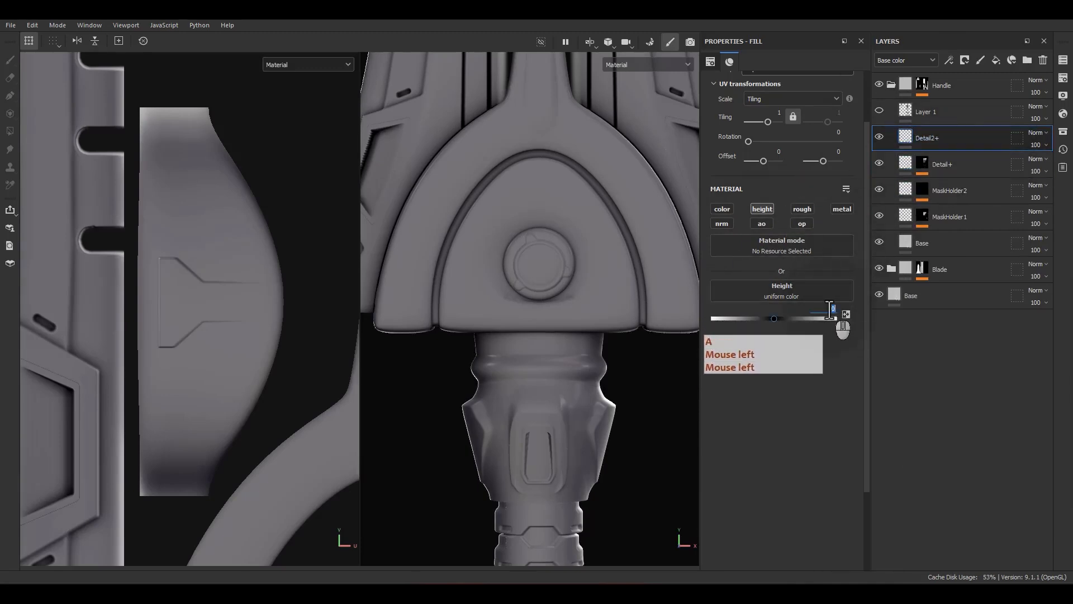
key("Return")
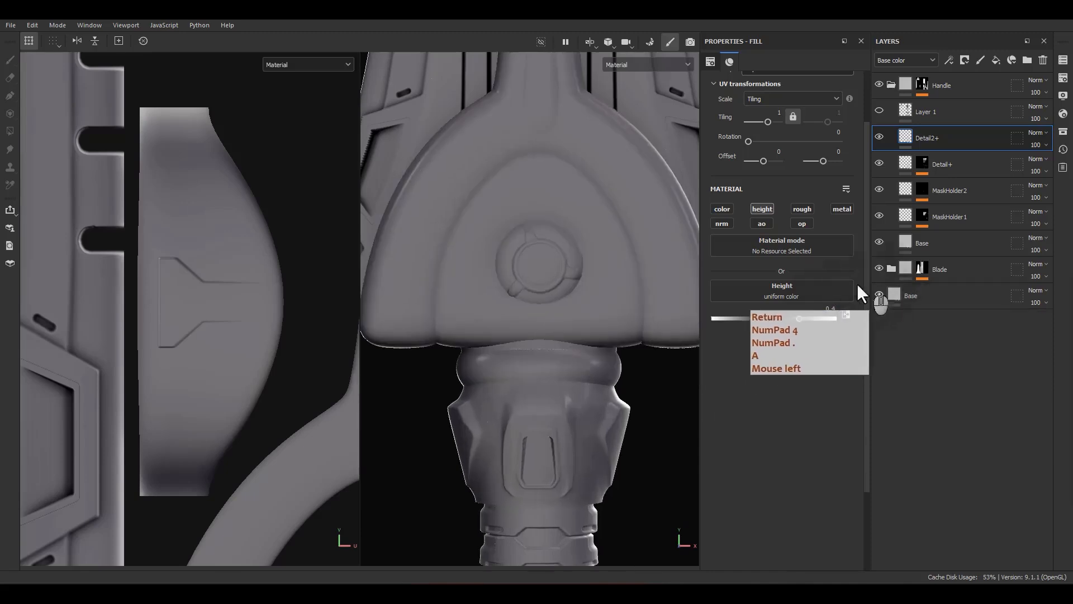
Step: Add a black mask to Detail2+ and put a fill effect in that mask
right_click(938, 139)
left_click(950, 26)
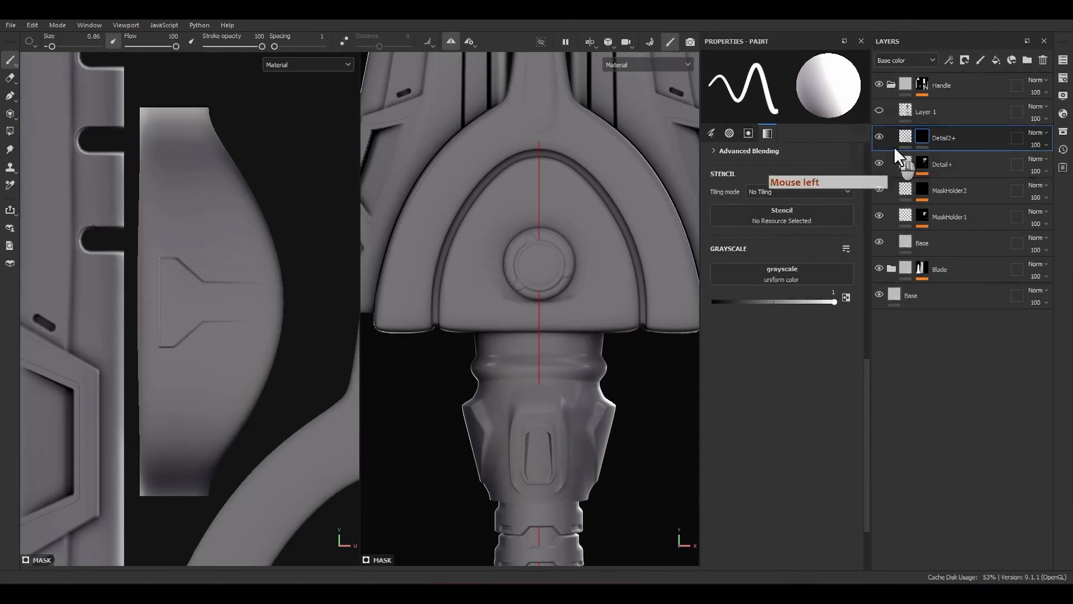
right_click(930, 141)
left_click(945, 444)
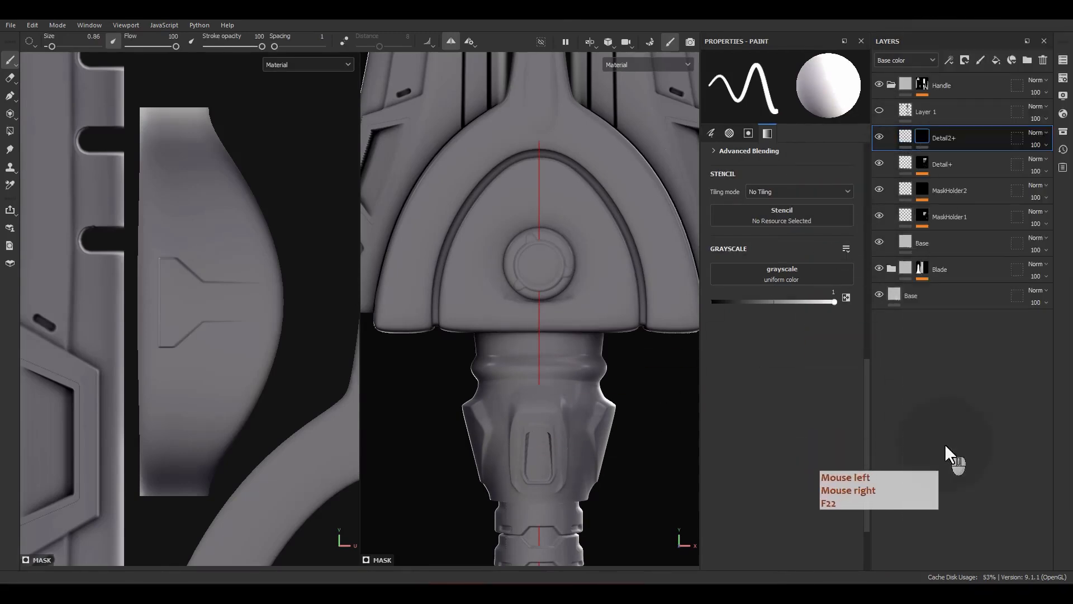
Step: Assign the Alpha_04 ring from the project assets as the grayscale of Detail2+'s mask fill
scroll(550, 234, "up", 5)
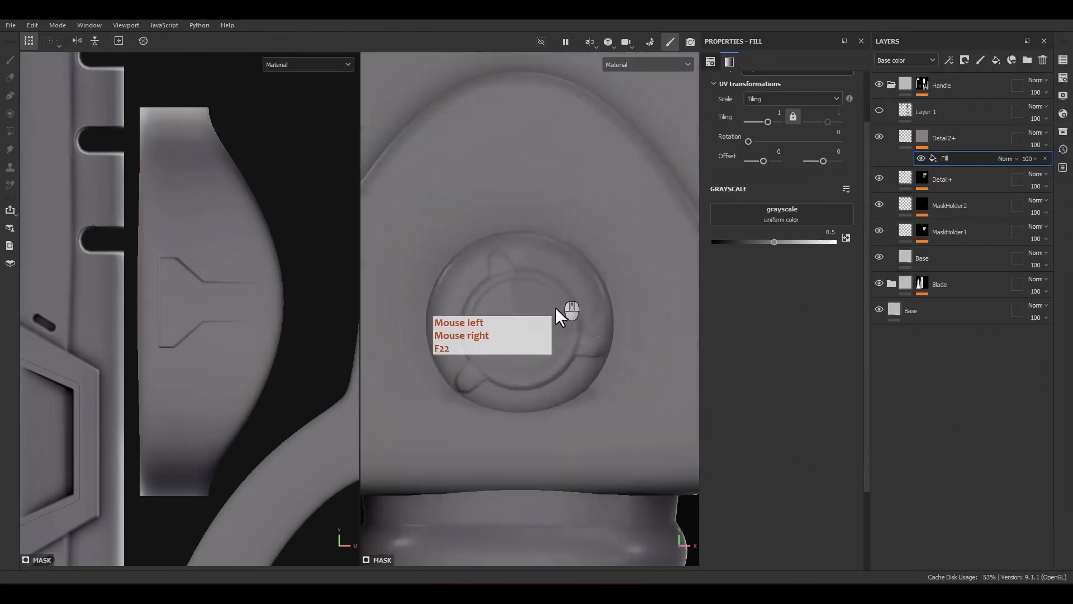
left_click_drag(556, 308, 337, 328, "alt")
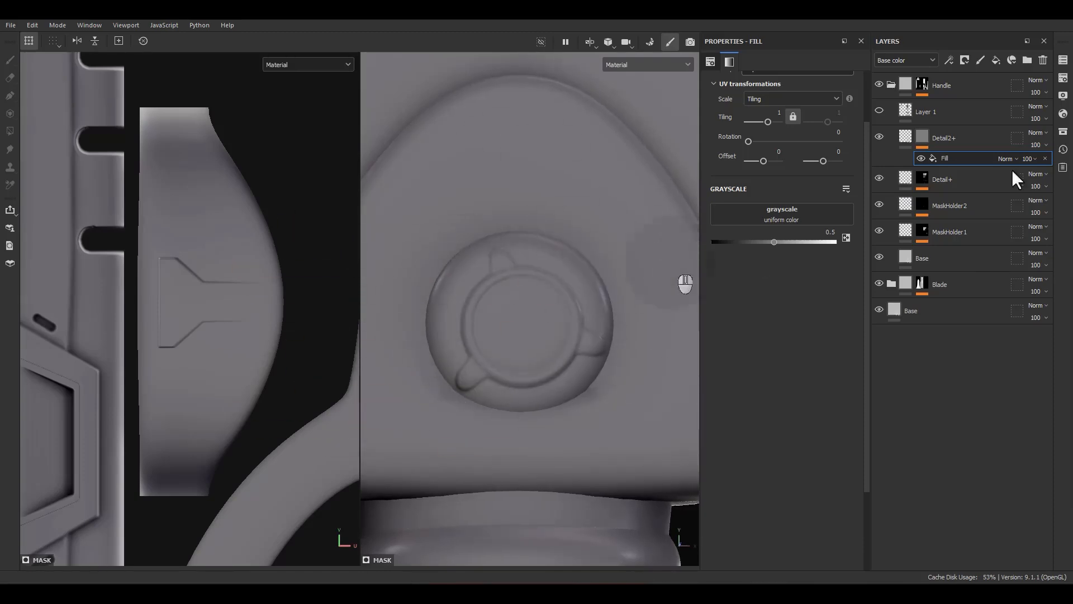
left_click(1064, 131)
left_click_drag(1003, 137, 659, 124)
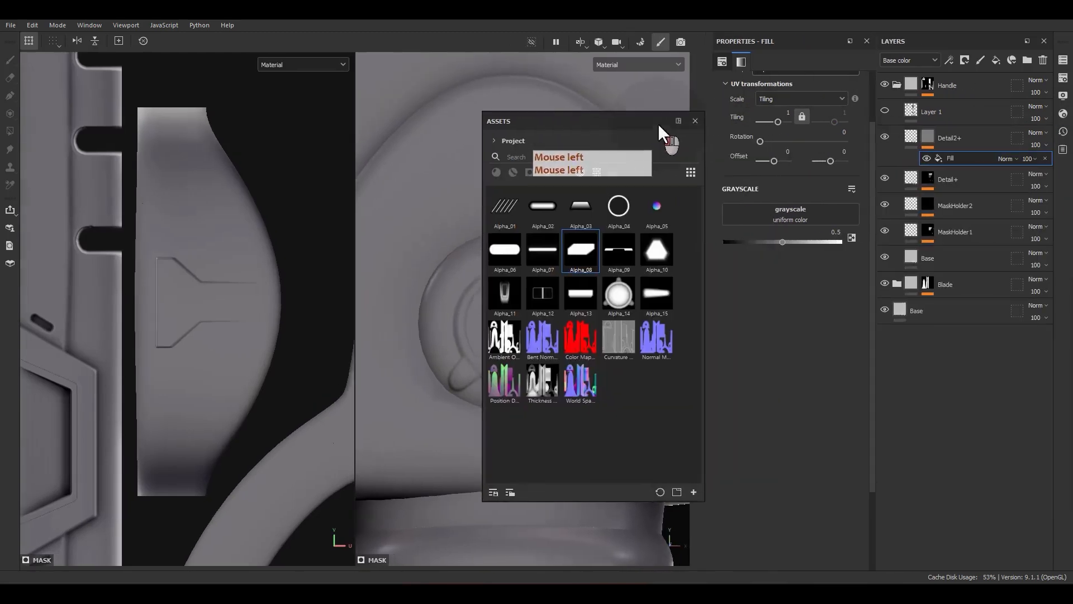
left_click_drag(618, 222, 770, 206)
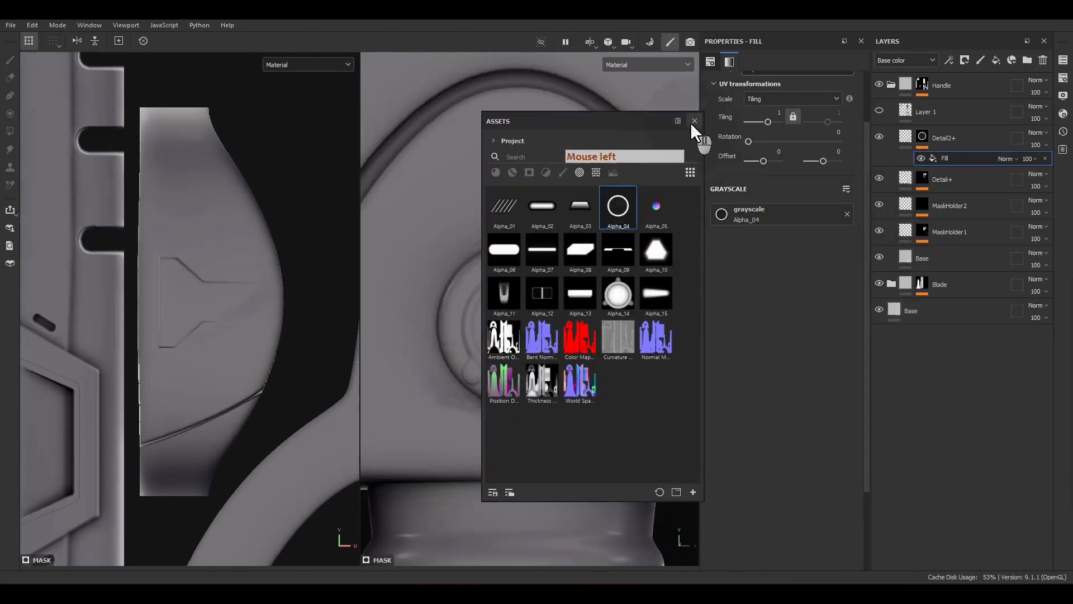
left_click(695, 120)
Step: Set the UV Wrap of Detail2+'s Alpha_04 fill to None
left_click(245, 311)
scroll(245, 311, "down", 2)
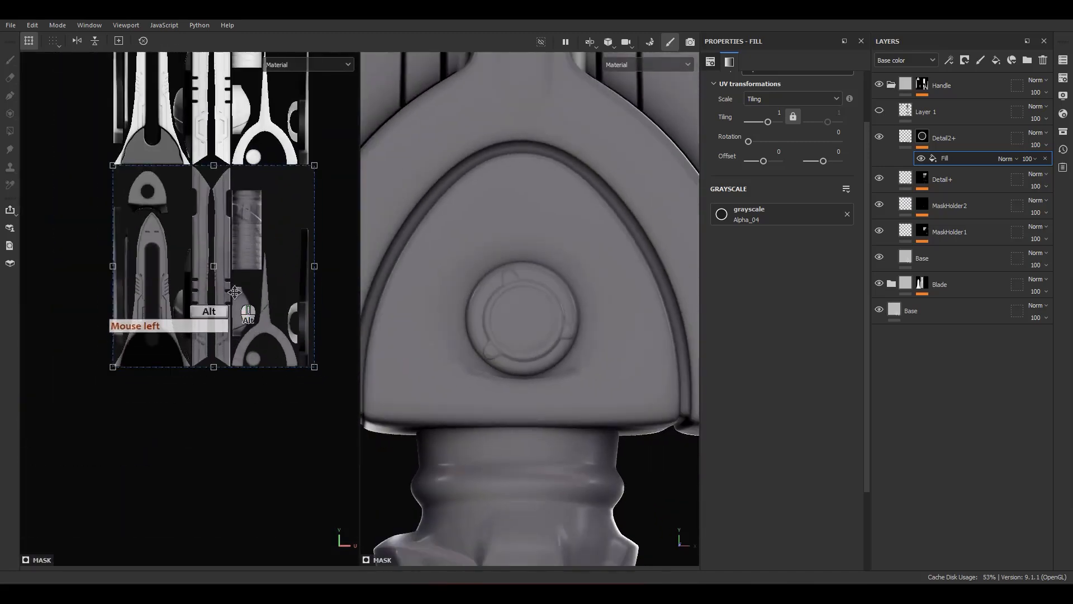
middle_click_drag(244, 311, 243, 329, "alt")
scroll(763, 142, "up", 2)
left_click(766, 136)
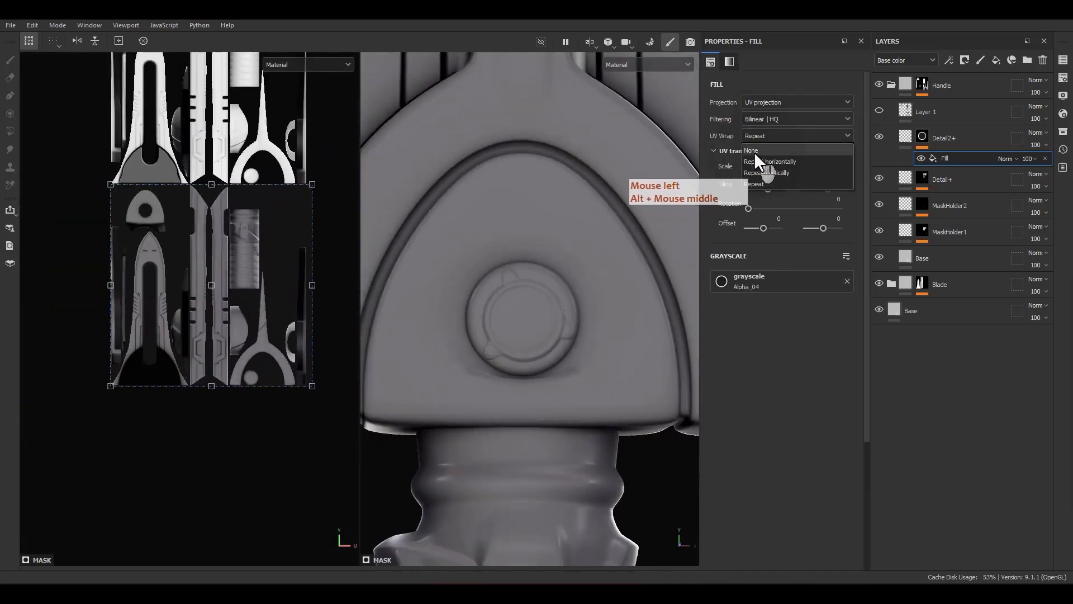
left_click(752, 151)
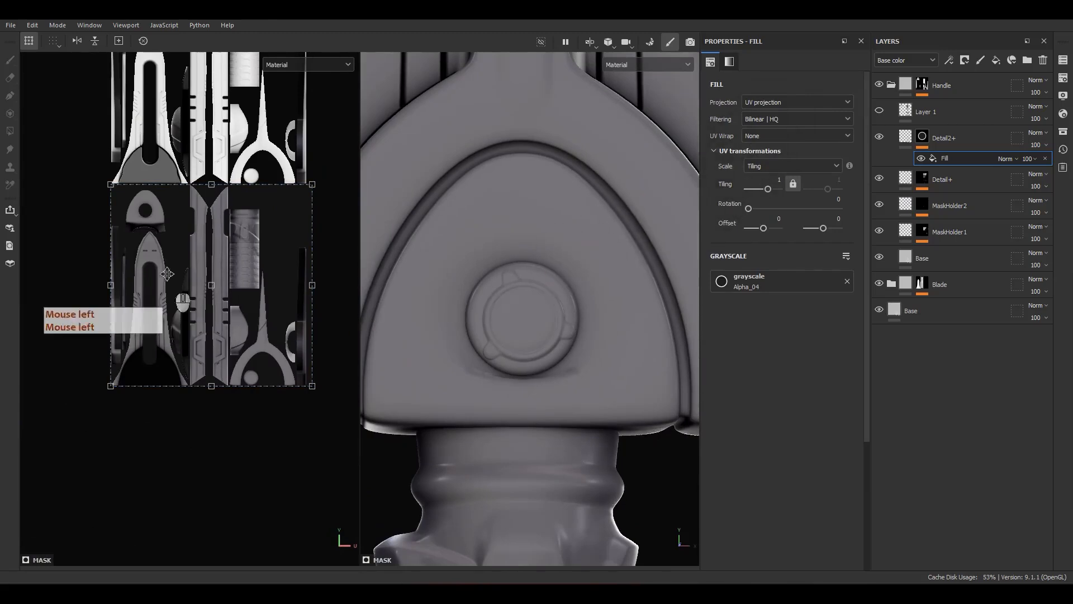
Step: Scale down the Alpha_04 ring proportionally and move it onto the guard piece with the round hole in the UV view
left_click_drag(312, 184, 243, 254, "ctrl+shift")
middle_click_drag(219, 303, 254, 360, "alt")
left_click_drag(244, 338, 159, 264)
scroll(161, 257, "up", 5)
middle_click_drag(170, 261, 201, 334, "alt")
scroll(195, 324, "up", 2)
left_click_drag(185, 311, 263, 303)
Step: Fit the Alpha_04 ring around the guard's round hole, with tiling 7.355757 and offset -0.327998, 0.372013
left_click_drag(325, 171, 248, 234, "ctrl+shift")
scroll(216, 311, "up", 2)
left_click_drag(242, 307, 222, 307)
left_click_drag(276, 185, 267, 195, "ctrl+shift")
scroll(196, 290, "up", 2)
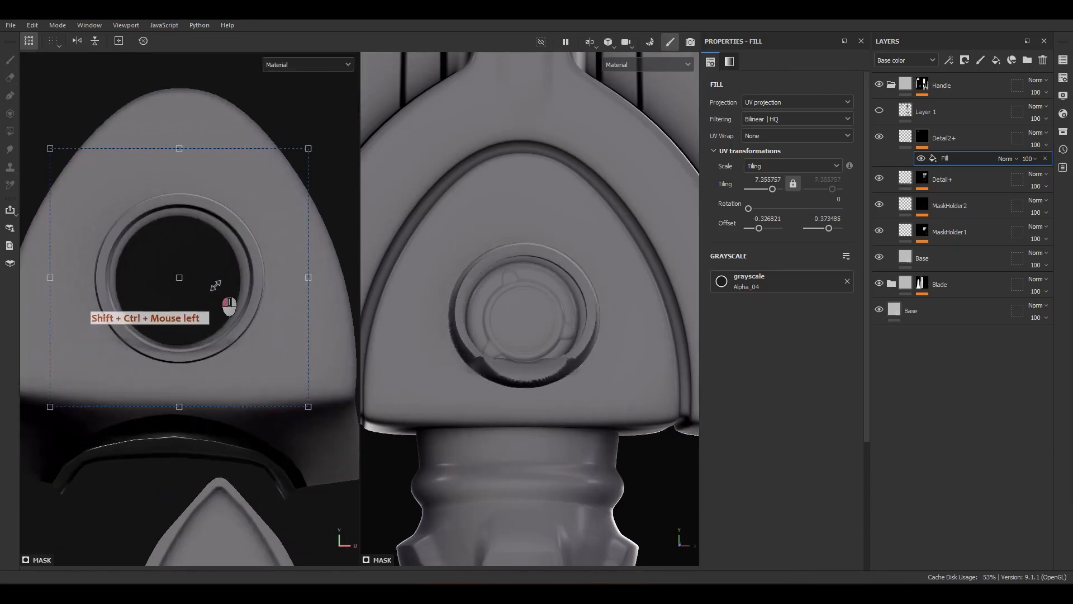
left_click_drag(216, 288, 213, 288)
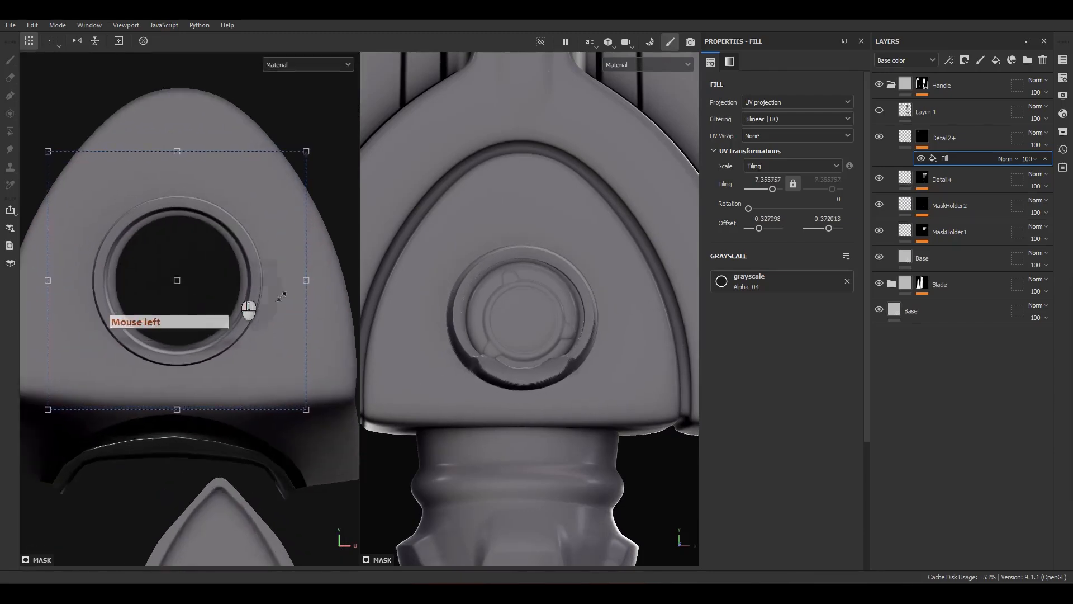
Step: Set the Alpha_04 fill in Detail2+'s mask to Linear dodge blending with 25 opacity and inspect the softened ring on the guard
left_click_drag(579, 380, 638, 410, "alt")
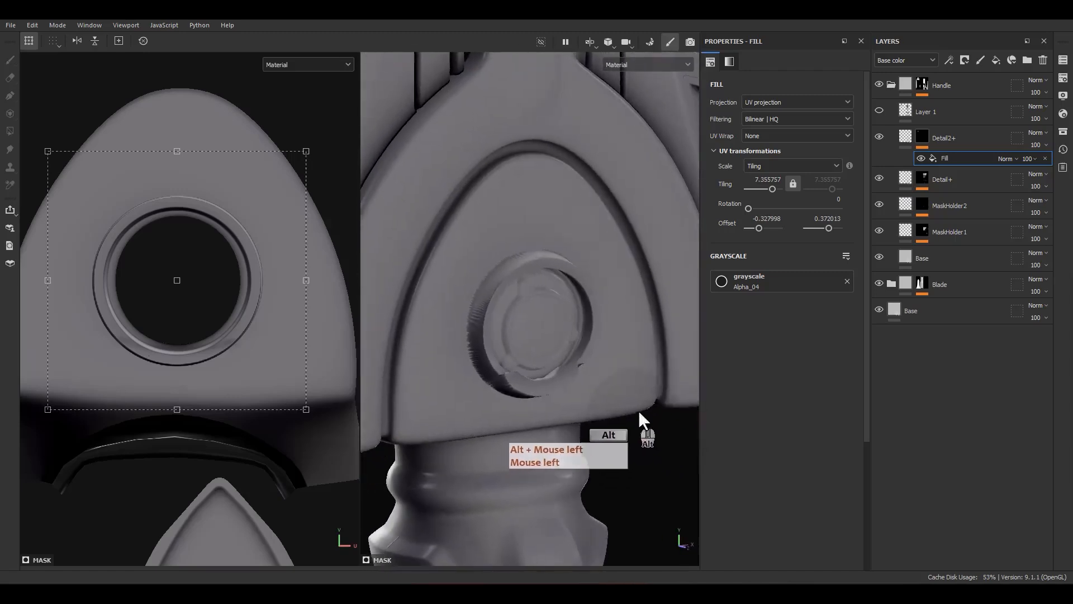
left_click(908, 134)
left_click(922, 136)
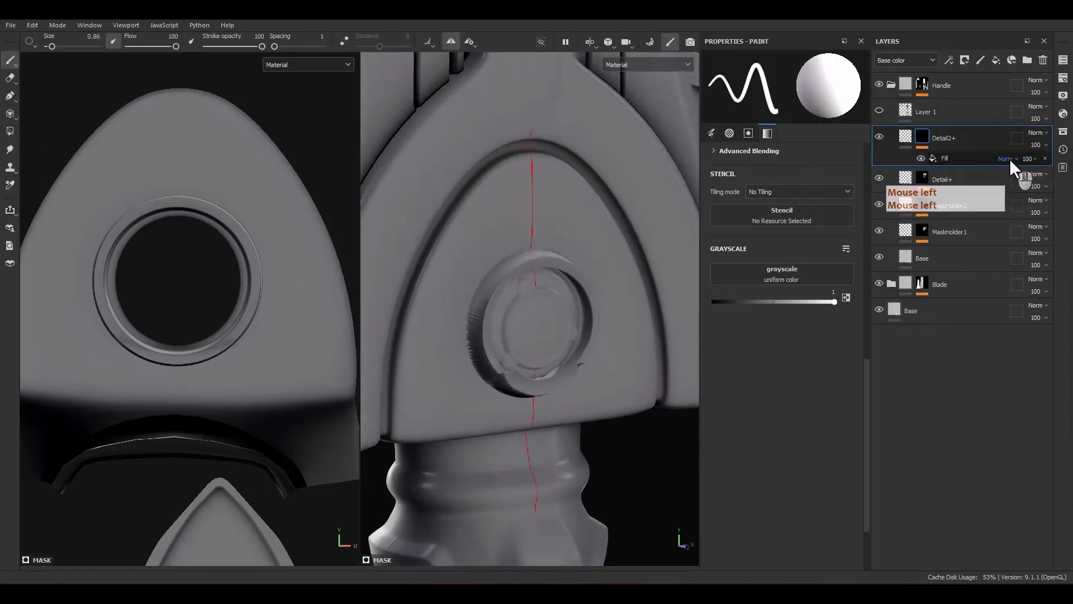
left_click(1009, 159)
left_click(1018, 270)
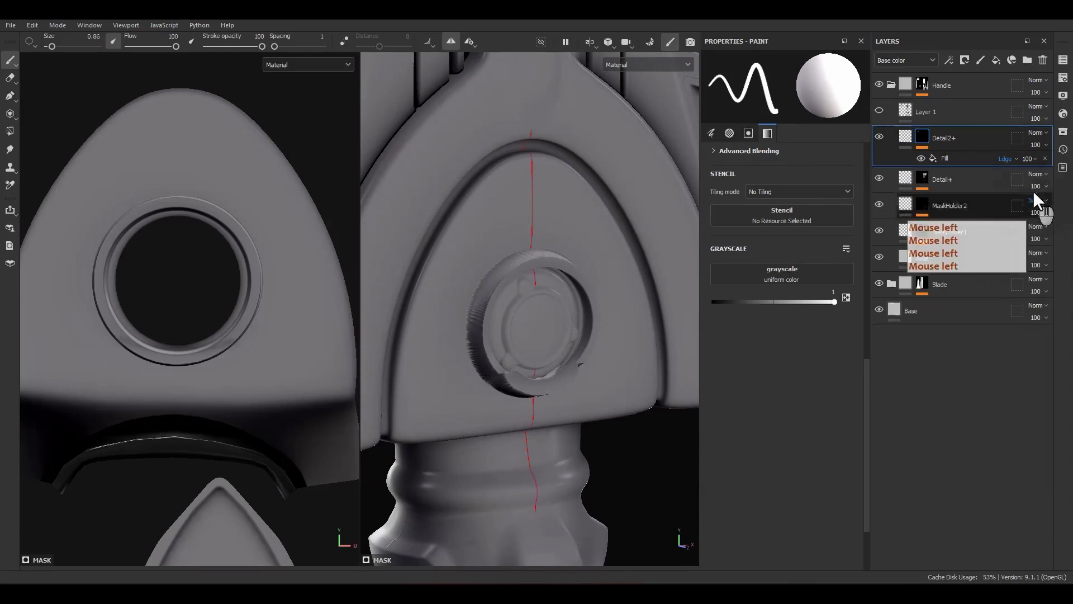
left_click(1028, 159)
type("25")
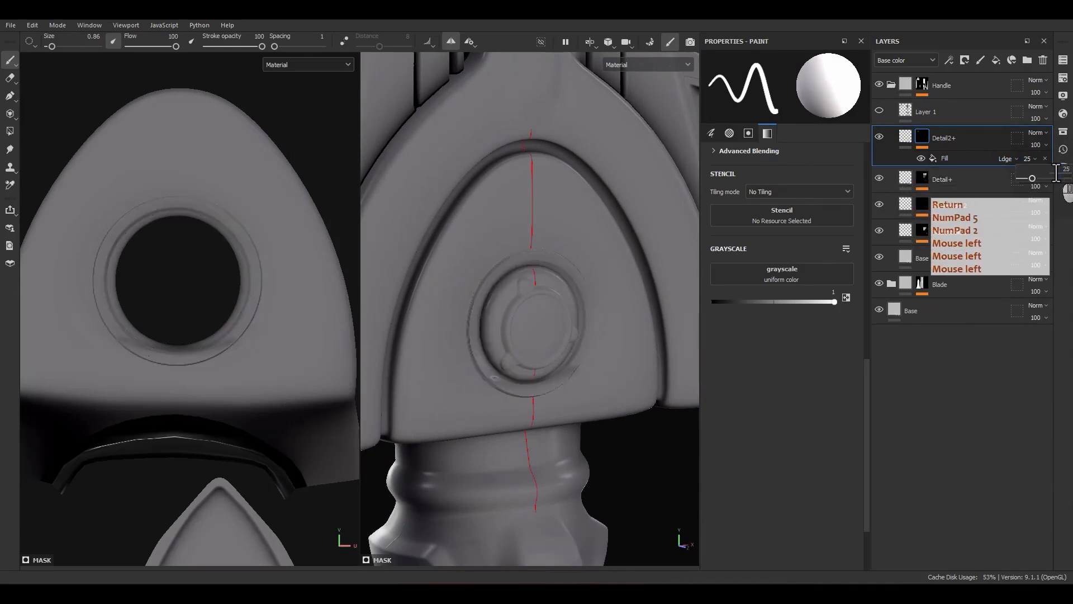
key("Return")
left_click_drag(515, 357, 571, 347, "alt")
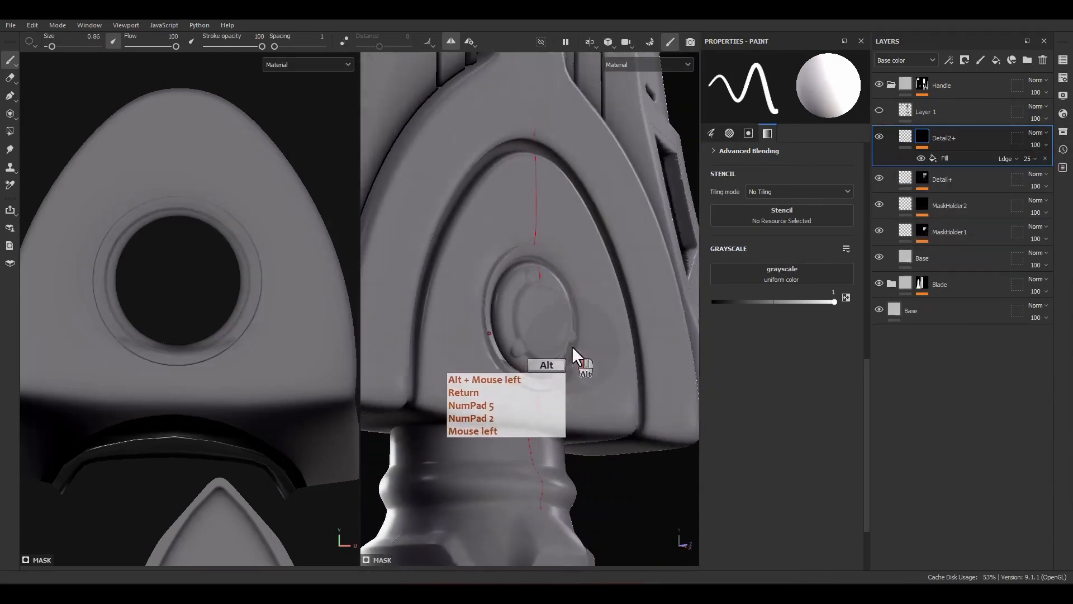
Step: Enlarge the Alpha_04 ring slightly around its centre to tiling 7.107936, and keep its fill selected
left_click(943, 155)
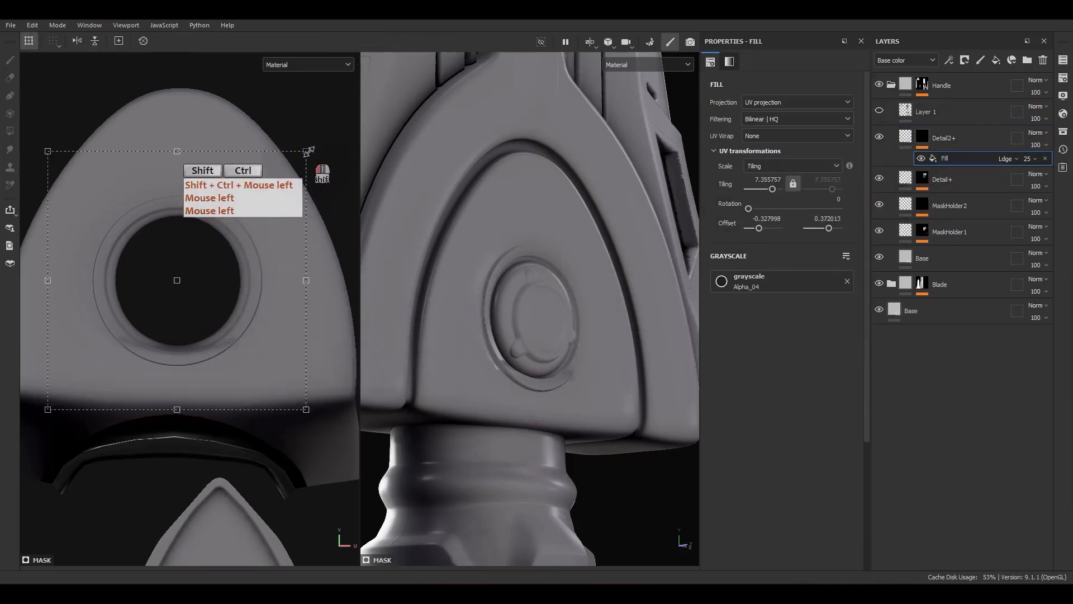
left_click_drag(308, 151, 311, 150, "ctrl+shift")
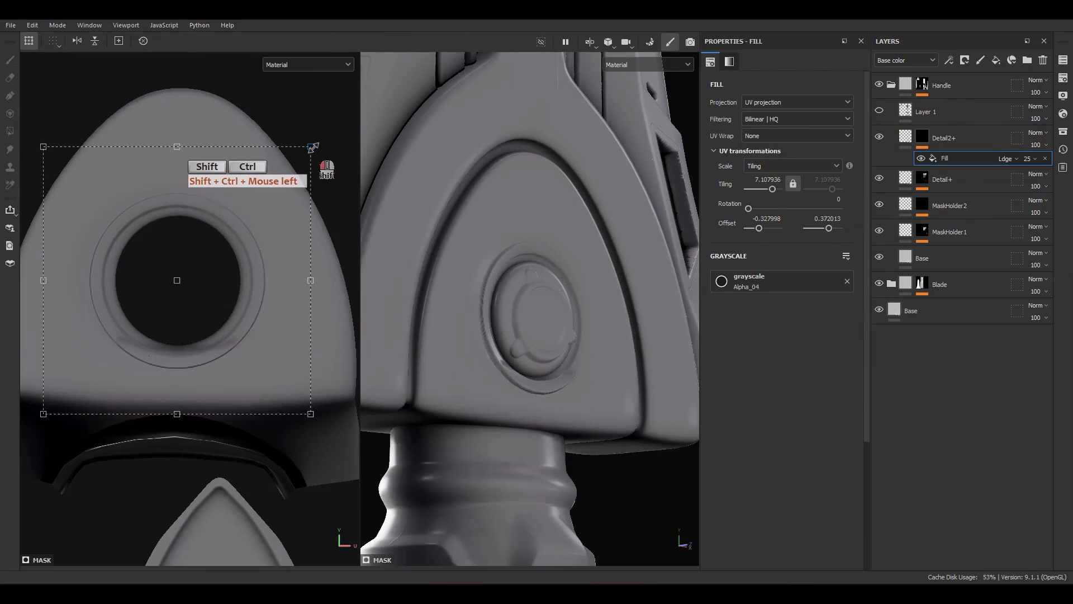
left_click_drag(611, 304, 625, 323, "alt")
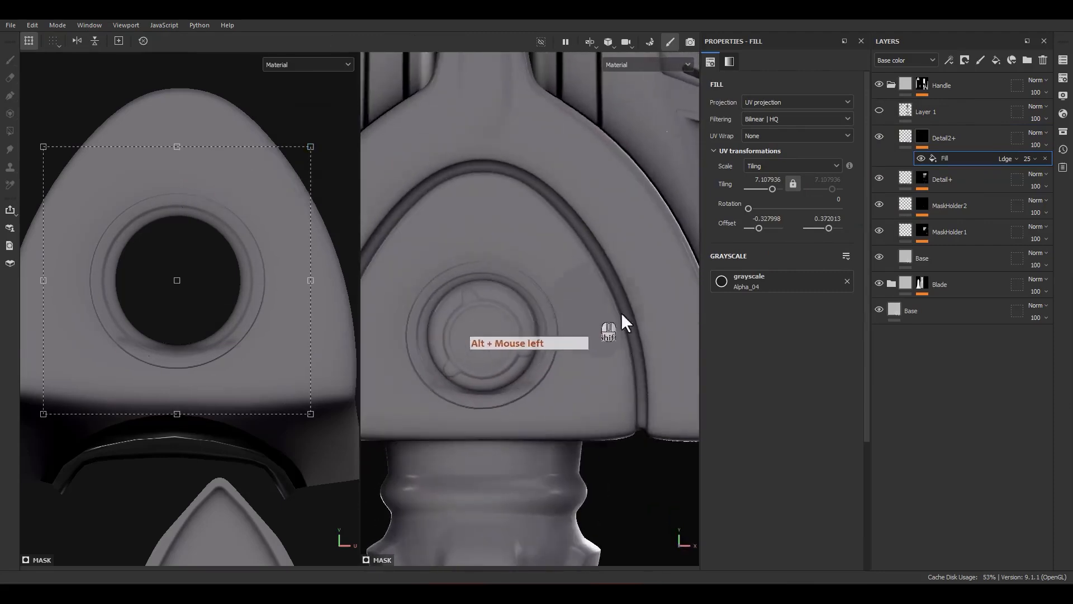
left_click(958, 159)
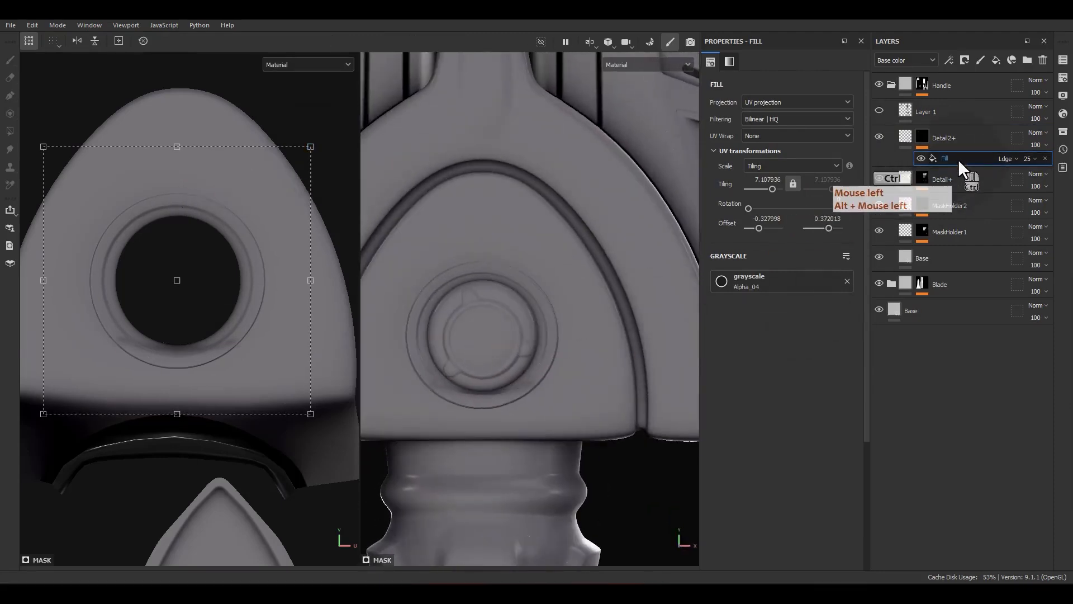
Step: Duplicate the Alpha_04 ring fill and enlarge the copy proportionally around the guard's round centre to tiling 5.719819
key("ctrl+d")
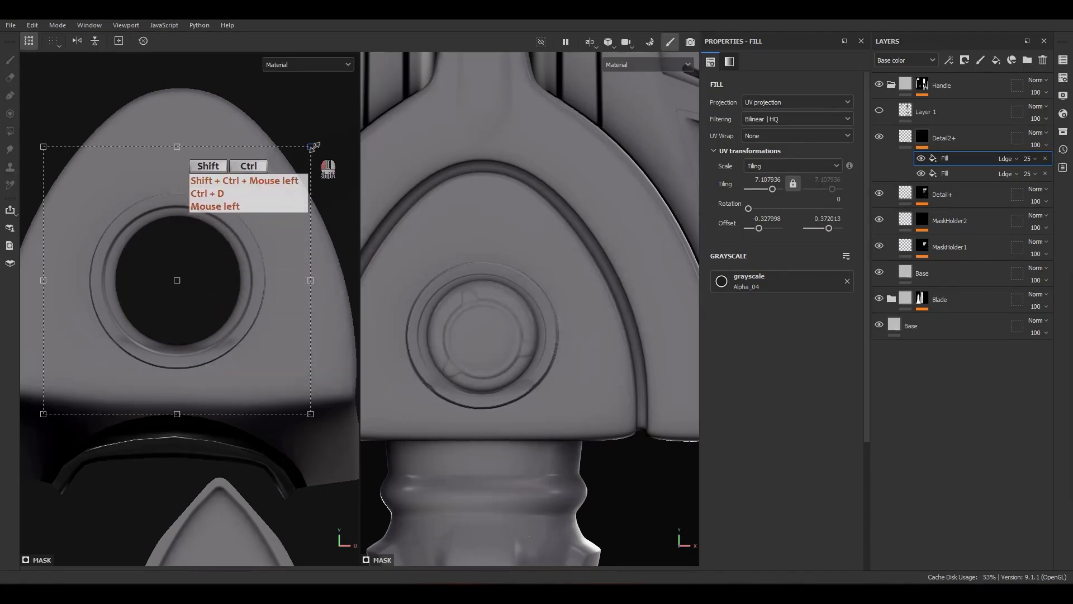
left_click_drag(314, 147, 353, 136, "ctrl+shift")
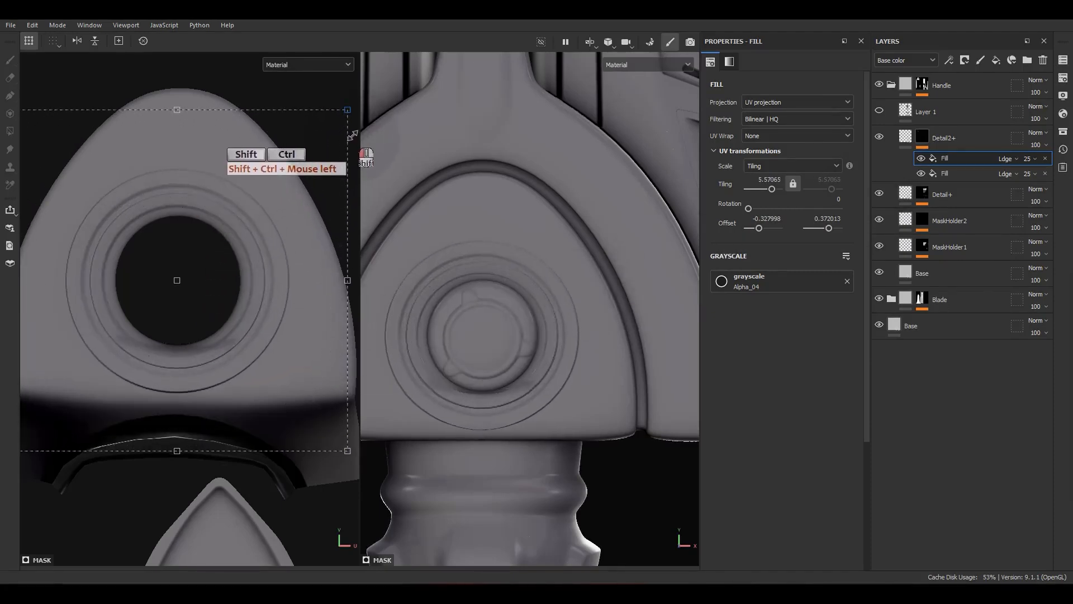
right_click_drag(588, 275, 573, 334, "shift")
left_click_drag(573, 334, 686, 335, "alt")
right_click_drag(685, 332, 595, 345, "shift")
middle_click_drag(595, 346, 524, 328, "alt")
left_click_drag(525, 327, 558, 307, "alt+shift")
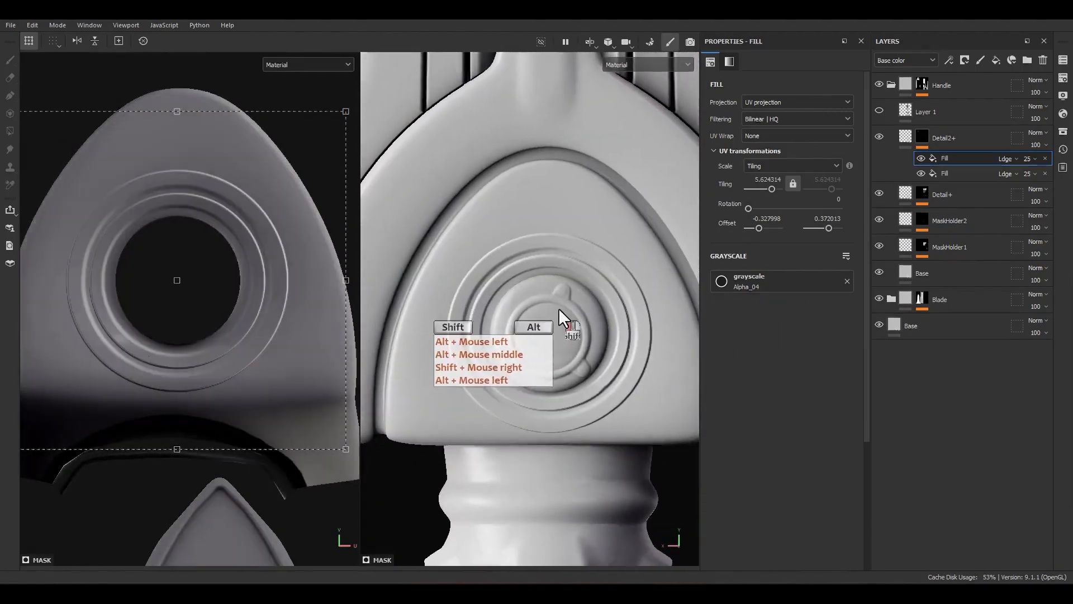
left_click_drag(346, 112, 344, 115, "ctrl+shift")
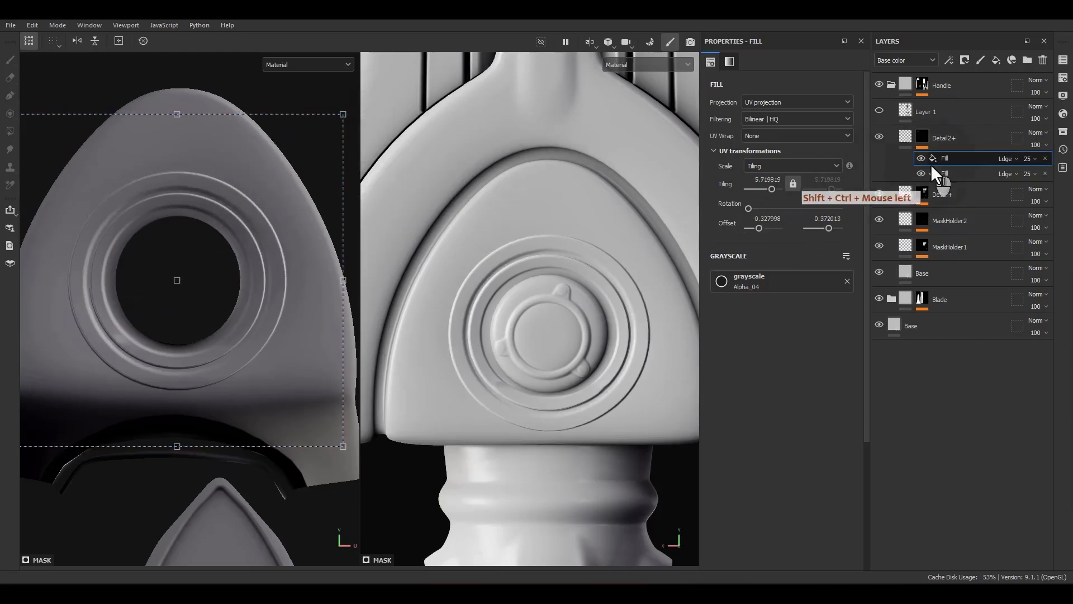
Step: Duplicate the larger Alpha_04 ring fill and search the alphas of all libraries for "circle"
left_click(951, 160)
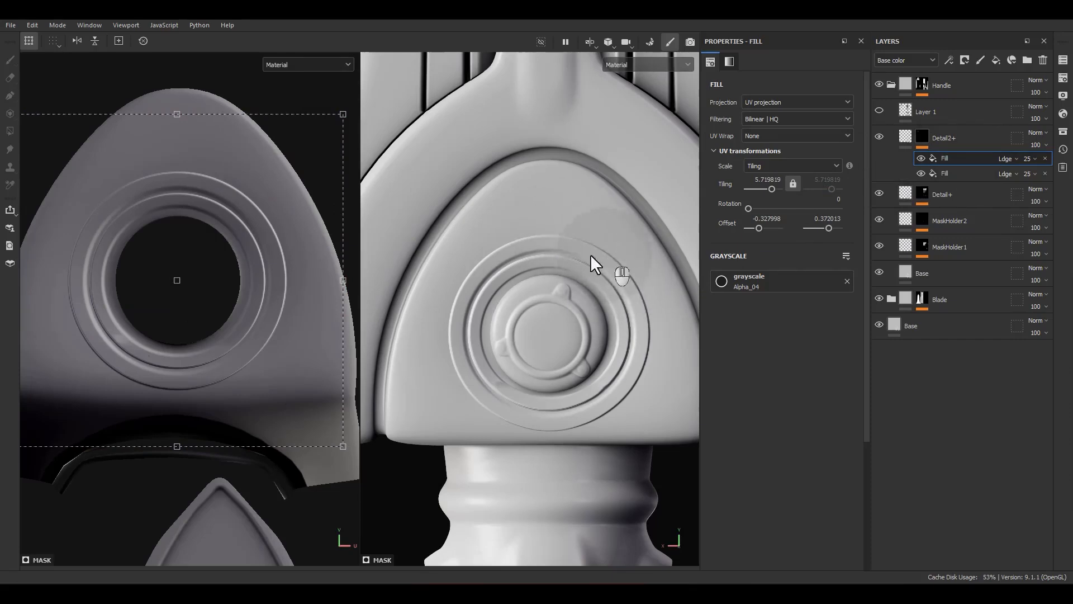
key("ctrl+d")
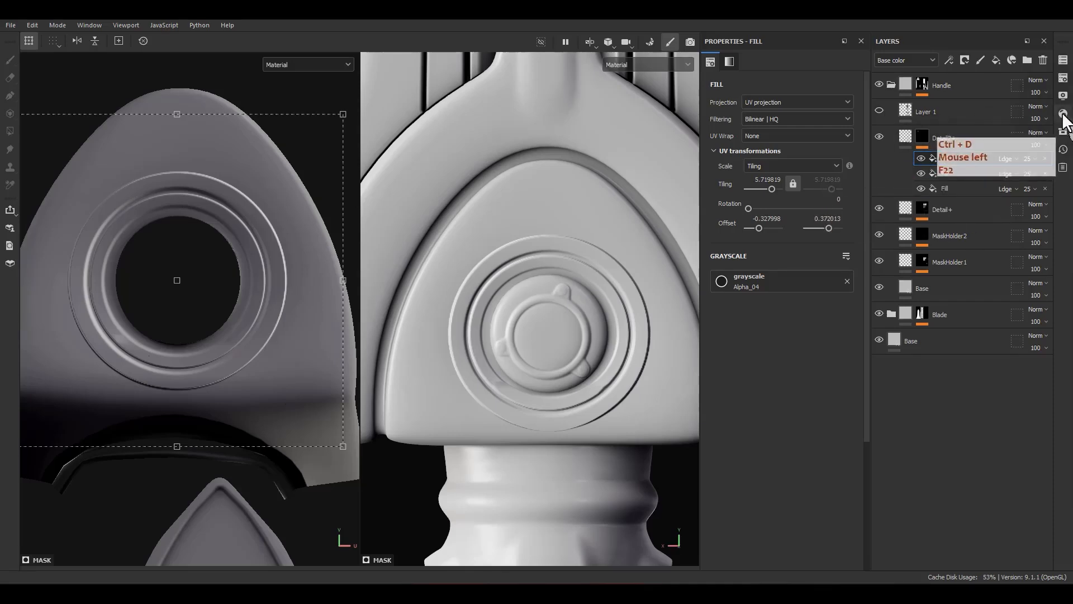
left_click(1063, 132)
left_click_drag(926, 126, 546, 165)
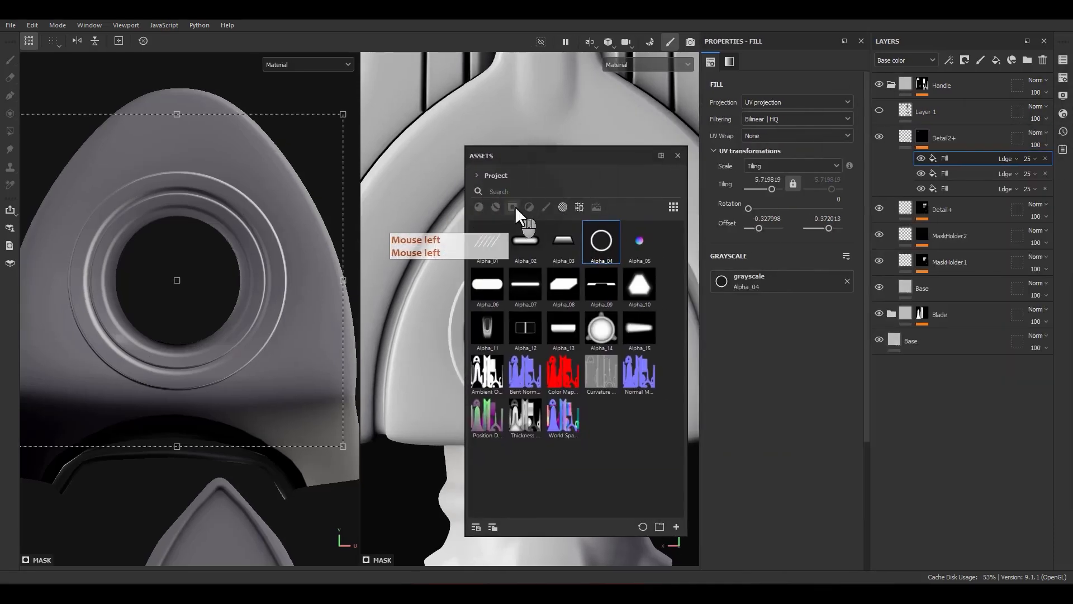
left_click(475, 174)
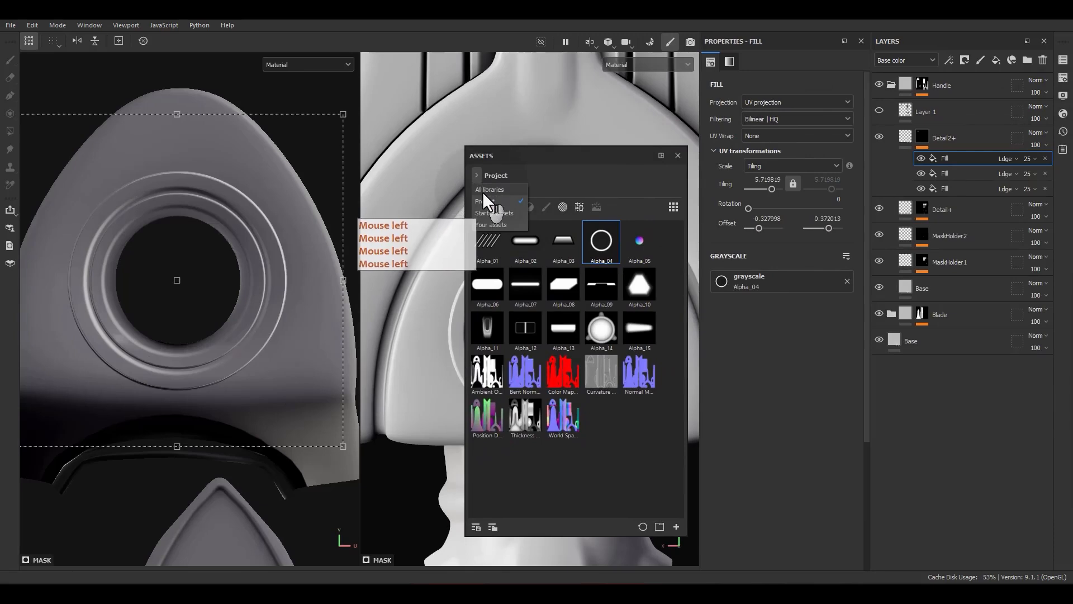
left_click(482, 191)
left_click(563, 208)
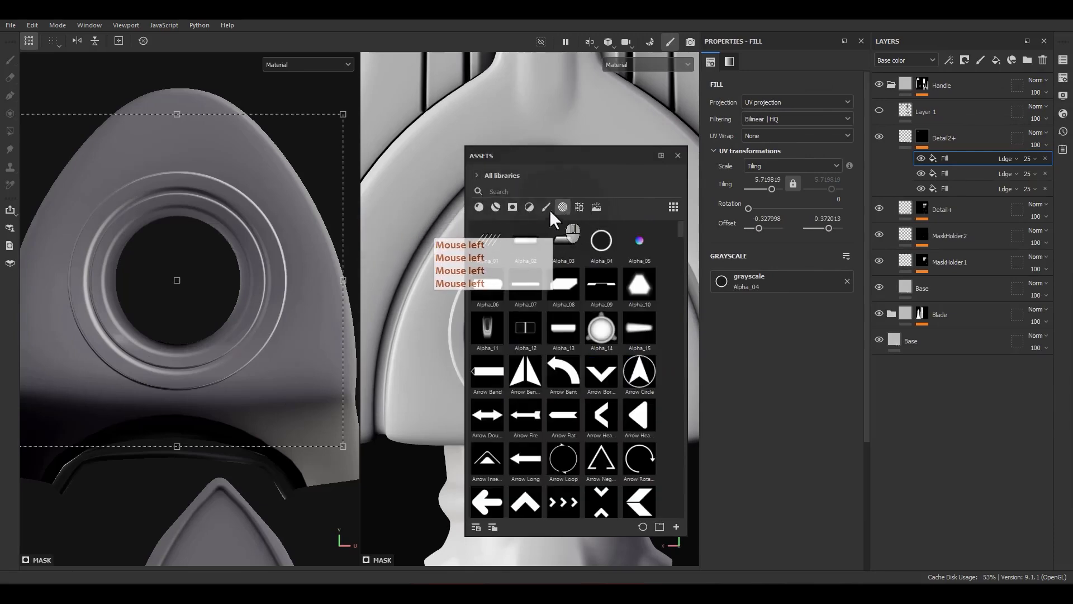
type("x")
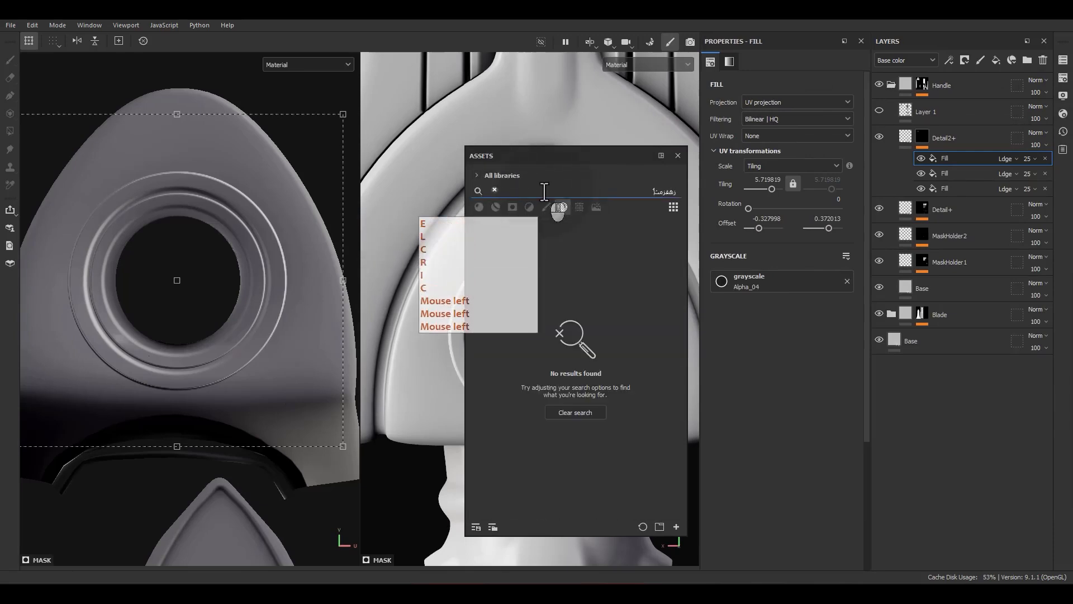
type("circle")
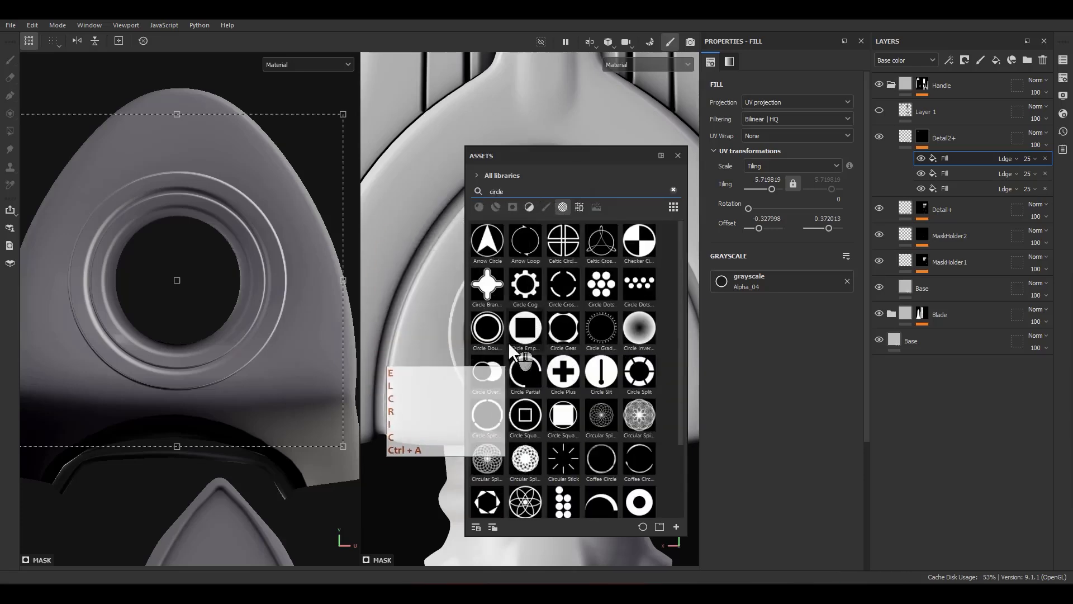
Step: Replace the new copy's grayscale with the Circle Split Rounded alpha and shrink it proportionally over the guard's rings to tiling 7.814884
scroll(514, 358, "down", 3)
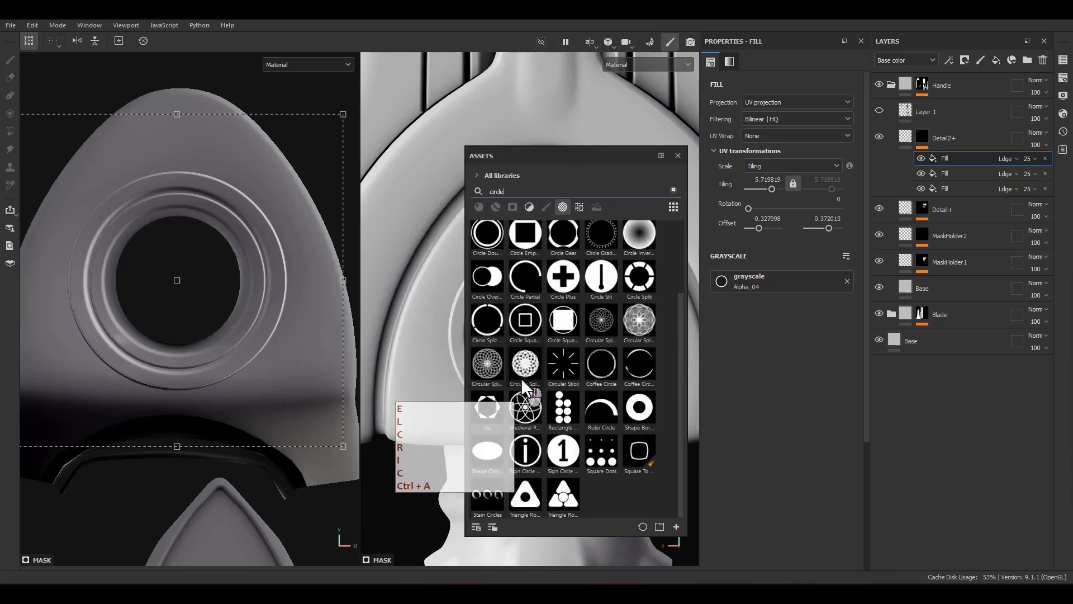
scroll(496, 404, "up", 3)
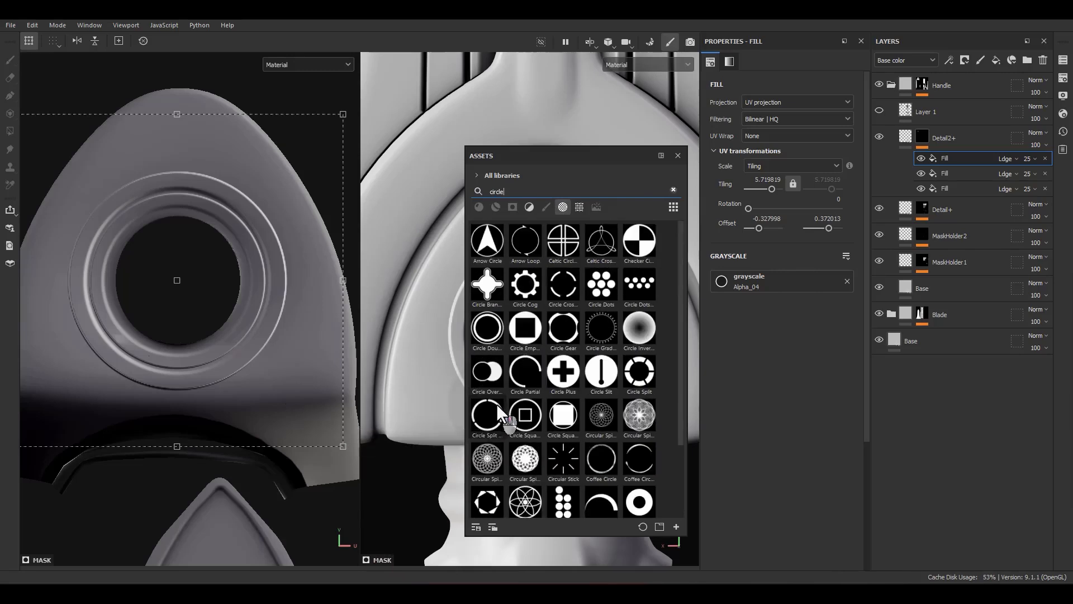
mouse_move(487, 425)
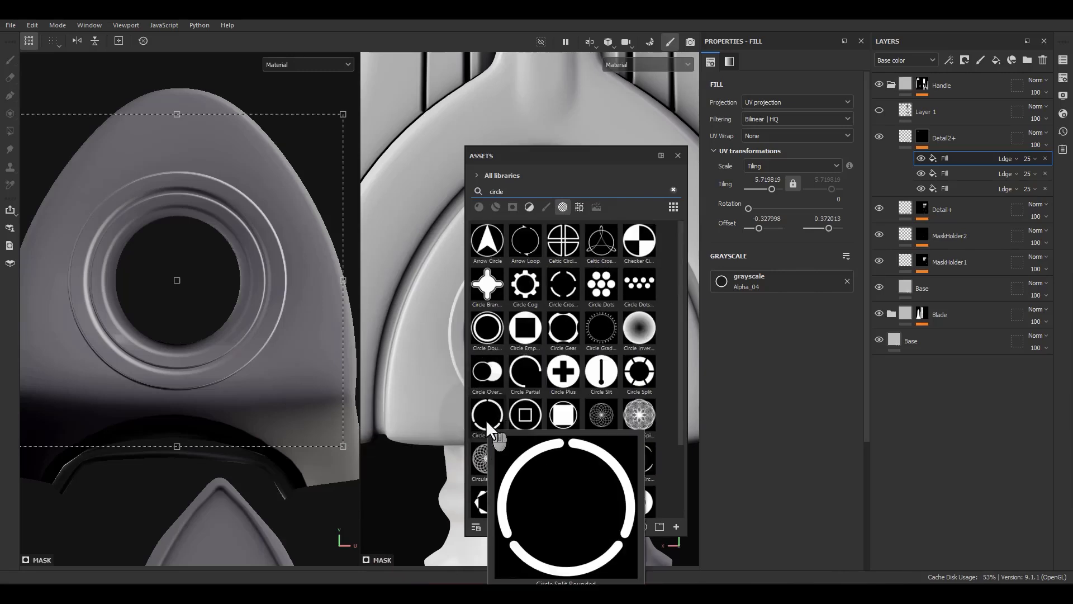
left_click_drag(485, 420, 747, 274)
left_click(675, 157)
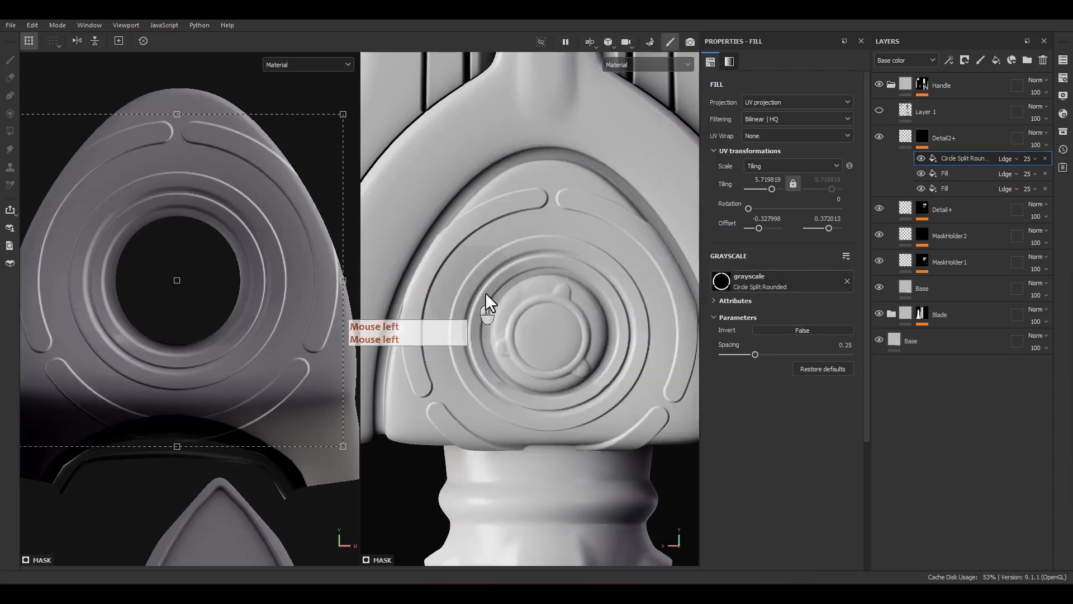
scroll(525, 296, "down", 2)
left_click_drag(342, 114, 293, 176, "ctrl+shift")
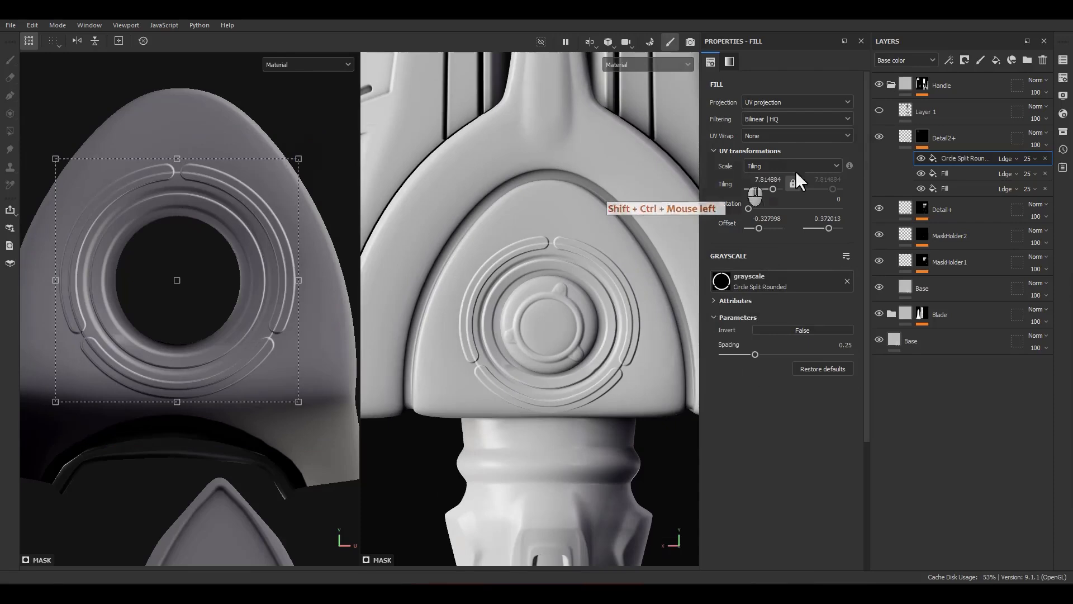
Step: Set the Circle Split Rounded fill to Subtract blending with 30 opacity and inspect the cuts in the guard's outer ring
left_click(1000, 160)
left_click(1013, 272)
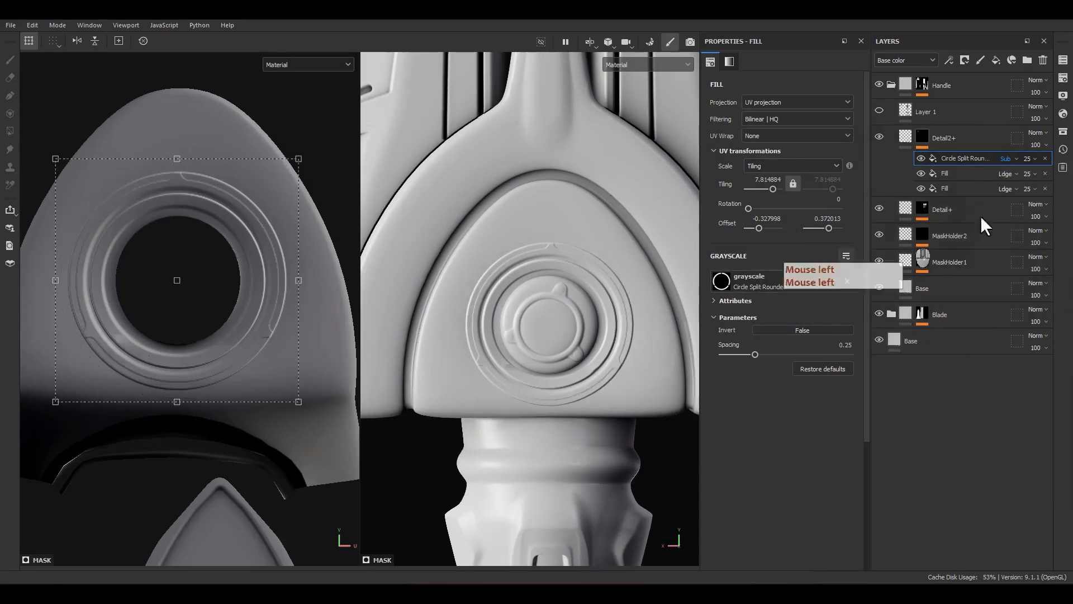
left_click(1028, 159)
left_click(1052, 174)
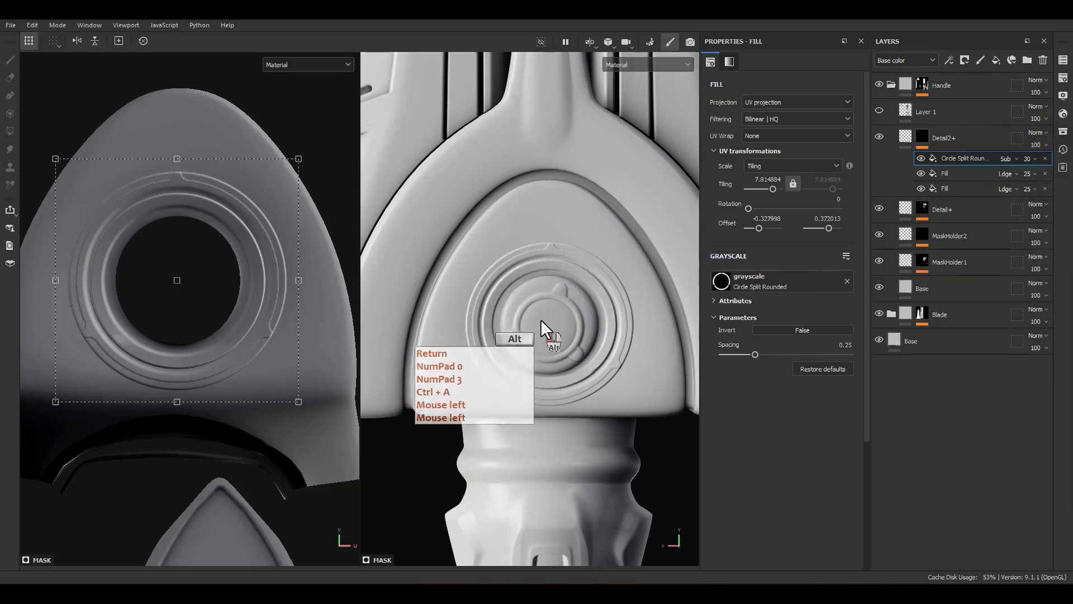
left_click_drag(541, 320, 504, 296, "alt")
scroll(498, 313, "up", 3)
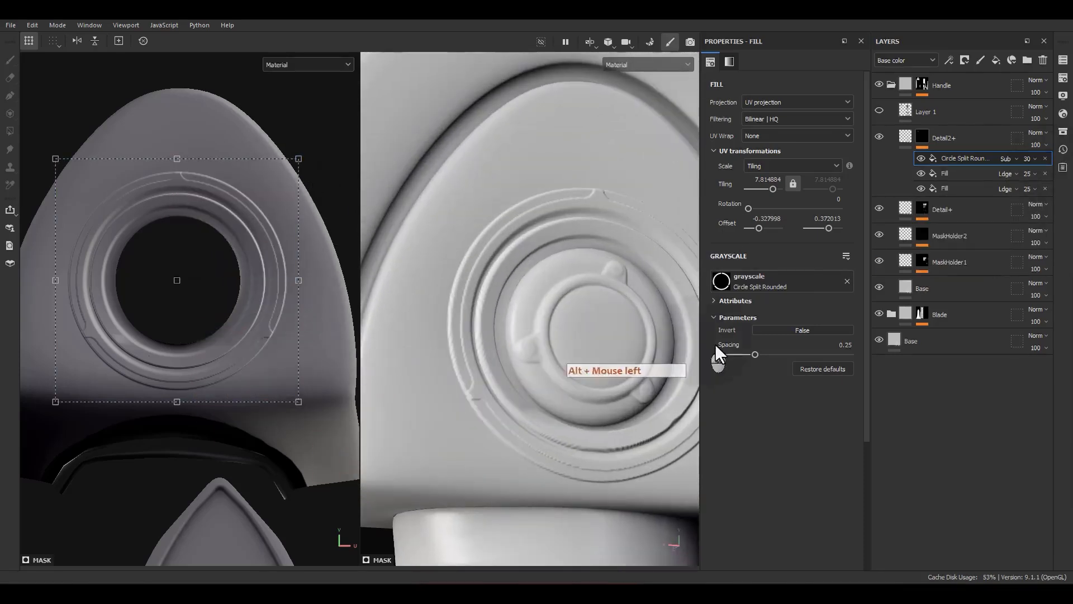
Step: Set the Circle Split Rounded spacing to 0.65 and enlarge the fill slightly around its centre to tiling 7.779589
left_click_drag(749, 353, 825, 360)
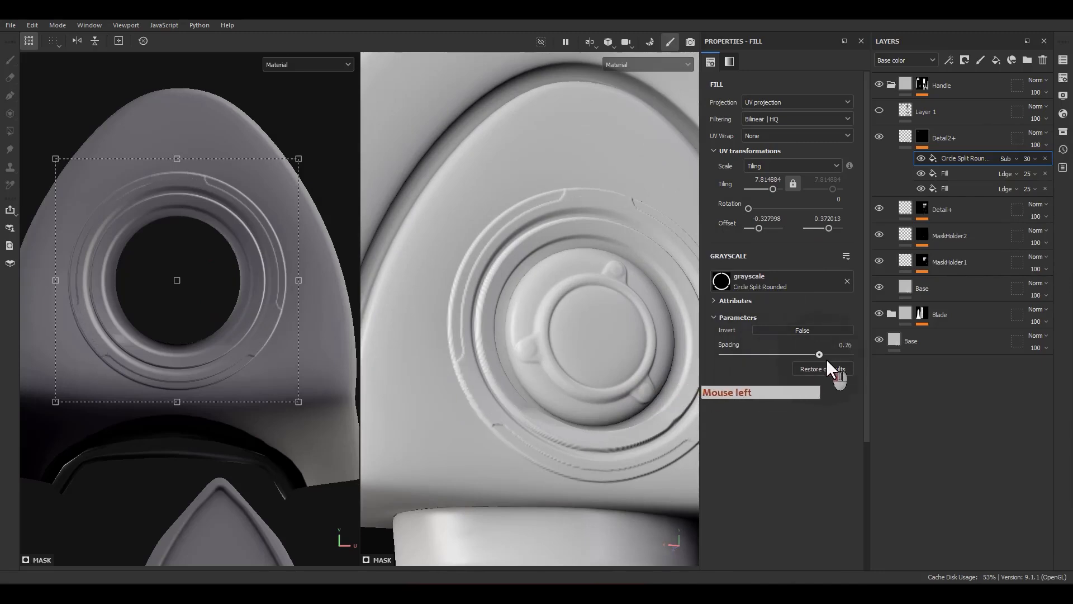
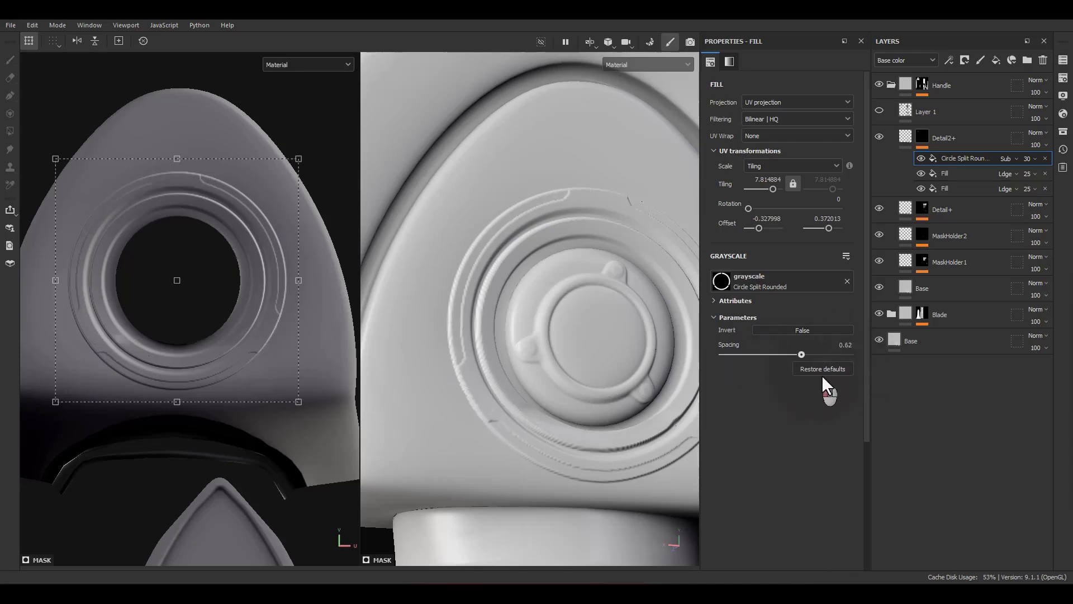
left_click_drag(799, 362, 804, 361)
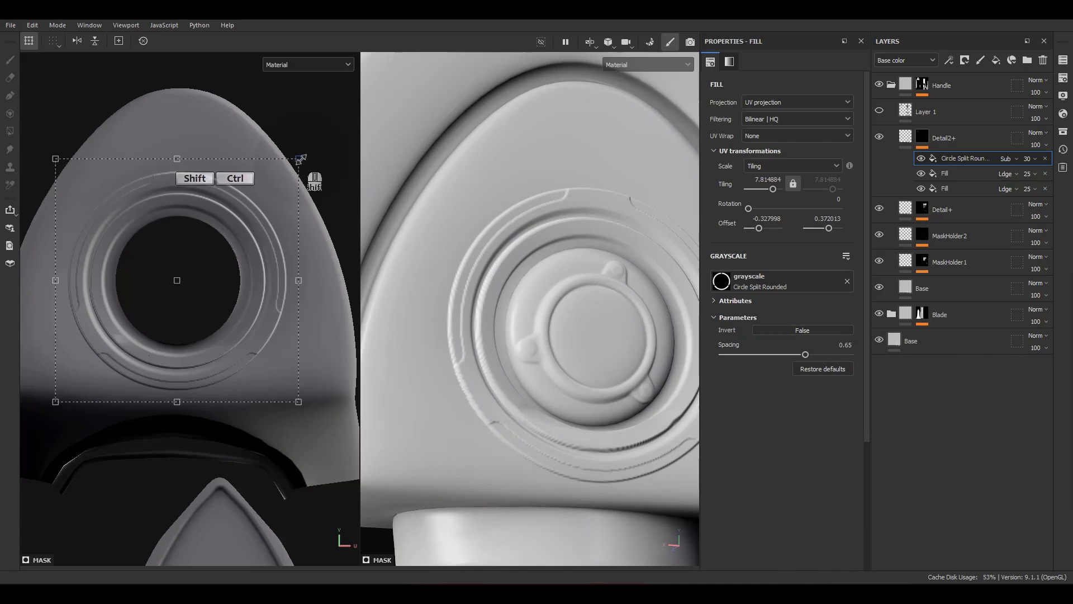
left_click_drag(301, 158, 299, 158, "ctrl+shift")
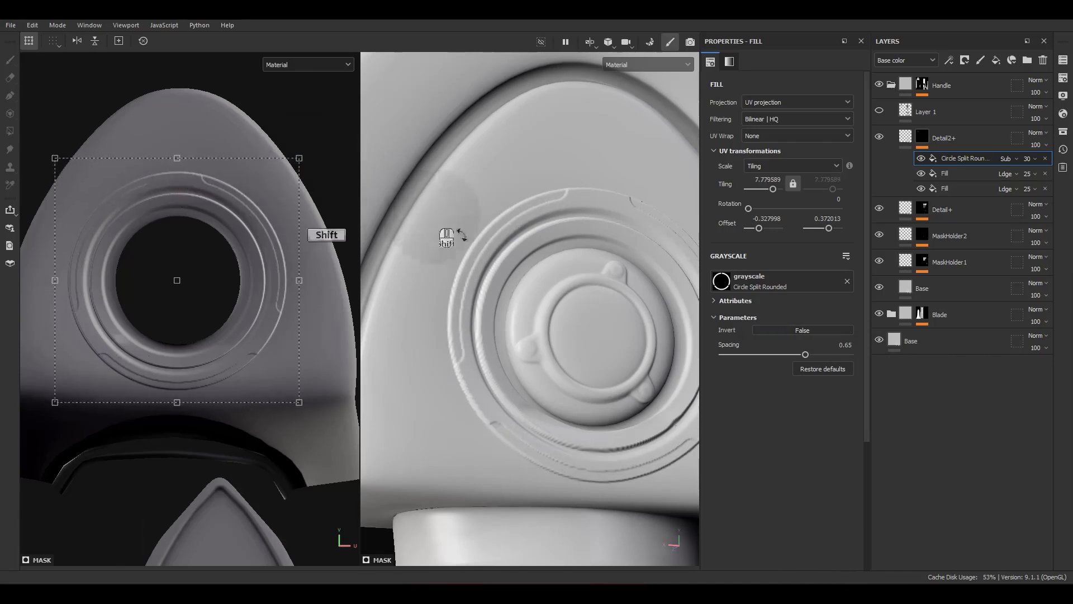
left_click_drag(450, 233, 538, 347, "alt")
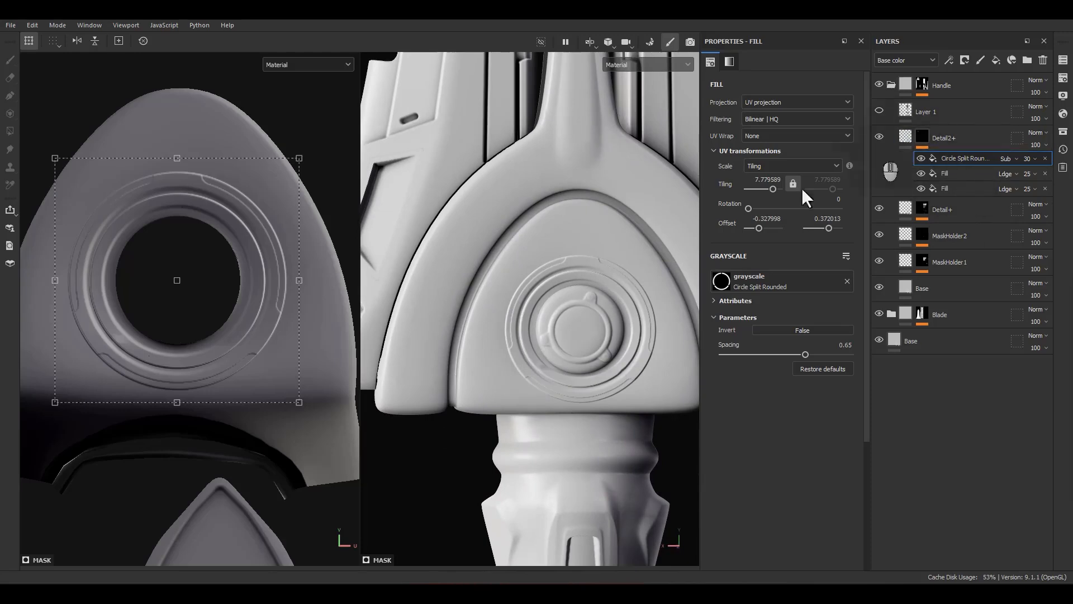
Step: Inspect the side of the pommel and duplicate the larger Alpha_04 ring fill in Detail2+'s mask
scroll(505, 338, "down", 3)
middle_click_drag(489, 355, 467, 219, "alt")
middle_click_drag(537, 444, 511, 366, "alt")
scroll(511, 366, "up", 2)
left_click_drag(507, 331, 531, 309, "alt")
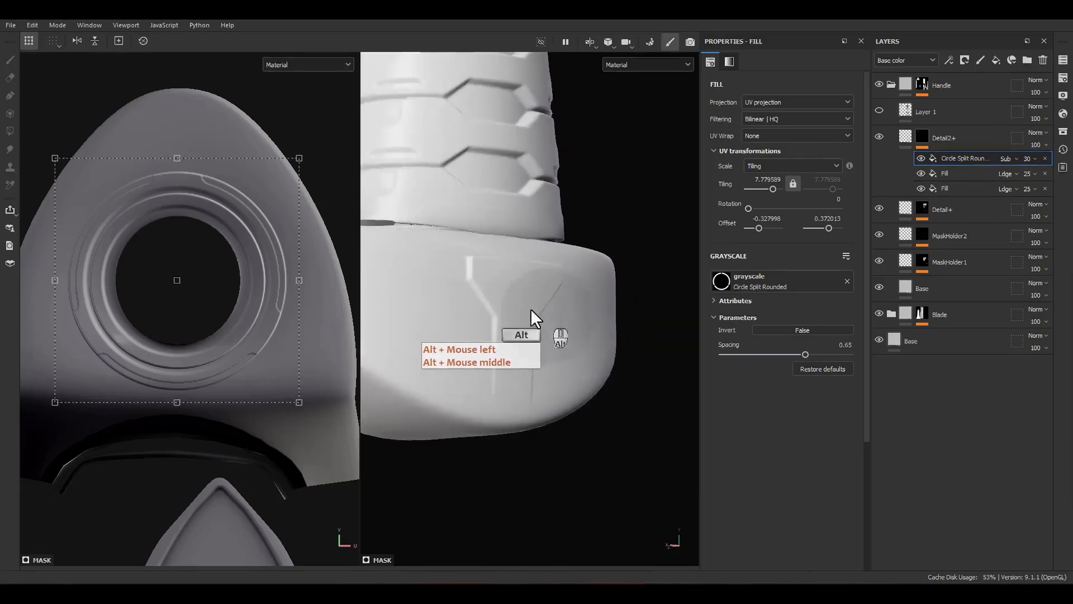
scroll(497, 267, "up", 2)
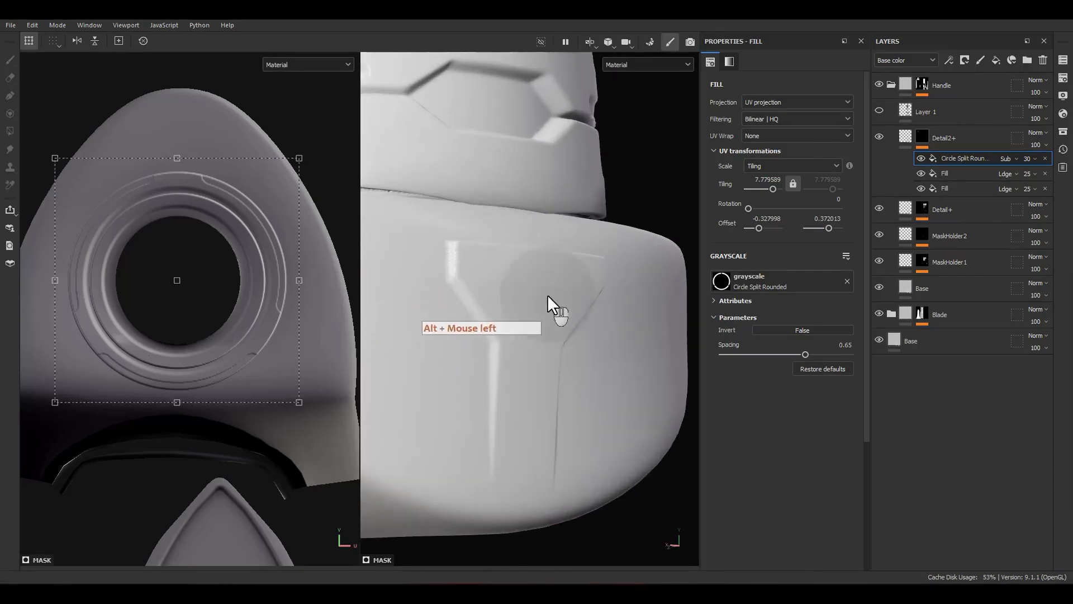
left_click(950, 170)
key("ctrl+d")
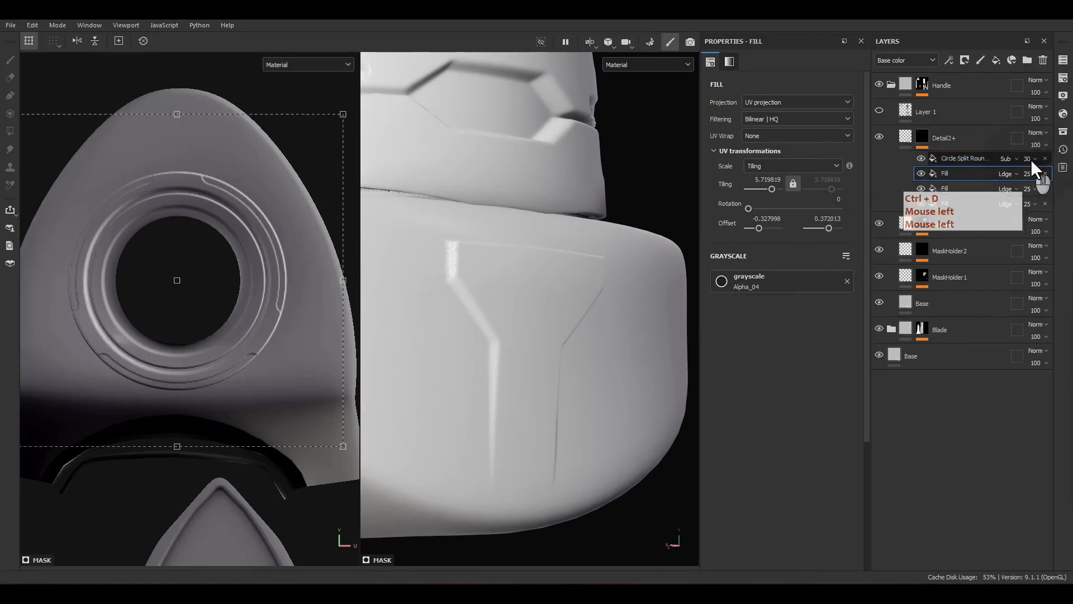
Step: Replace the grayscale of the selected fill in the Detail2+ mask with the project's Alpha_03
left_click(1062, 131)
left_click_drag(934, 135, 593, 133)
left_click(498, 152)
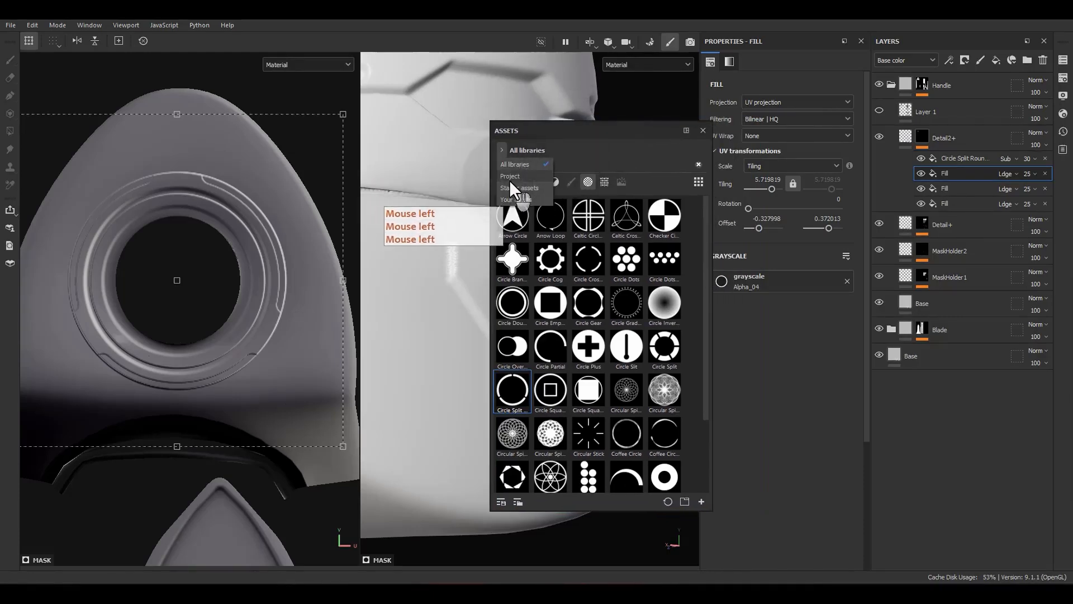
left_click(509, 178)
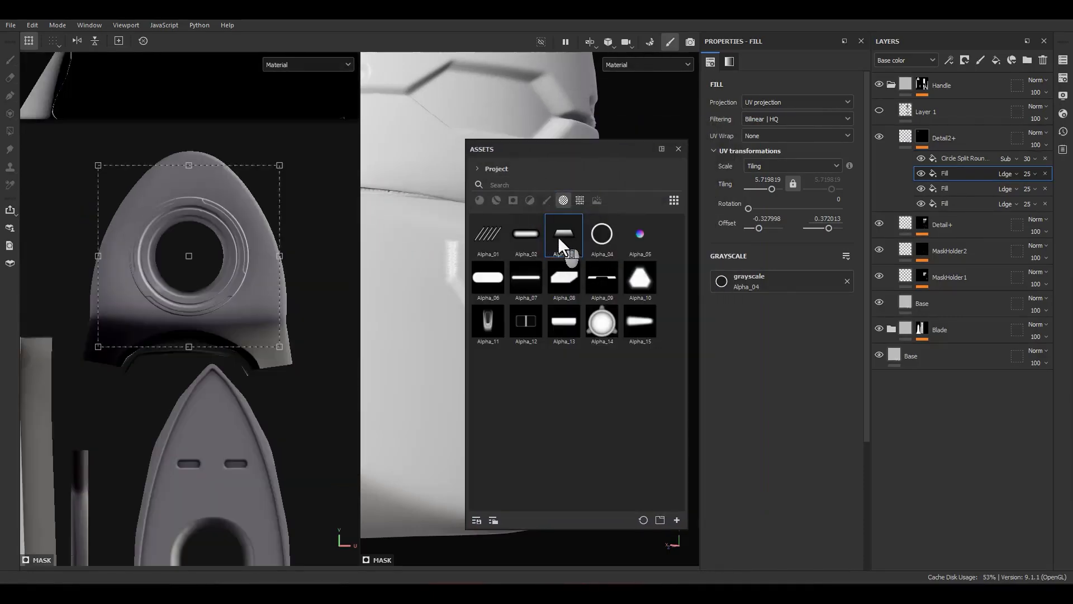
left_click_drag(561, 246, 749, 282)
left_click(678, 149)
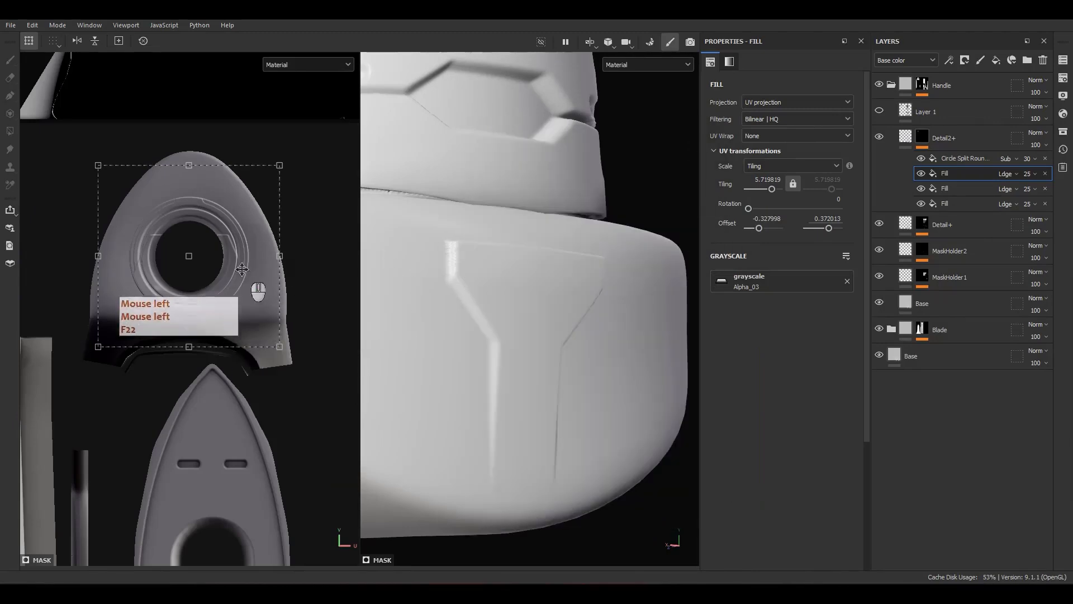
Step: Move the Alpha_03 projection onto the pommel's UV island, rotated to 270 degrees and shrunk to a tiling of about 11
scroll(242, 269, "down", 5)
middle_click_drag(242, 270, 167, 179, "alt")
left_click_drag(166, 181, 323, 404)
middle_click_drag(317, 369, 240, 293, "alt")
scroll(240, 292, "up", 5)
left_click_drag(308, 263, 290, 409)
left_click_drag(306, 274, 269, 317, "ctrl+shift")
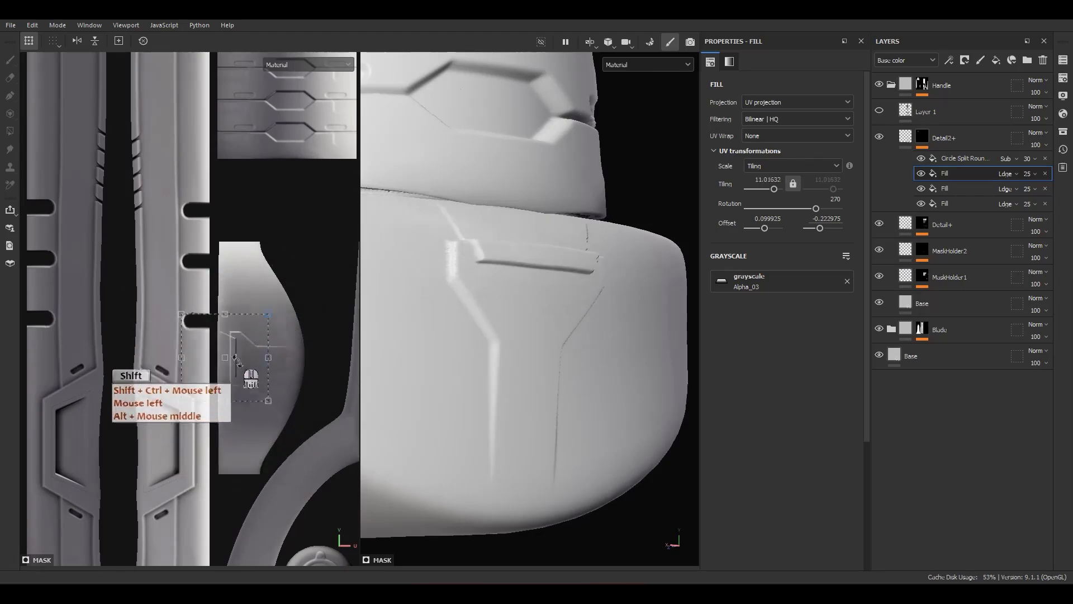
Step: Shrink the Alpha_03 detail to a tiling of about 15.9 and center it inside the pommel's raised bracket outline
scroll(245, 365, "up", 4)
left_click_drag(233, 367, 271, 371)
left_click_drag(332, 263, 304, 311, "ctrl+shift")
scroll(267, 365, "up", 3)
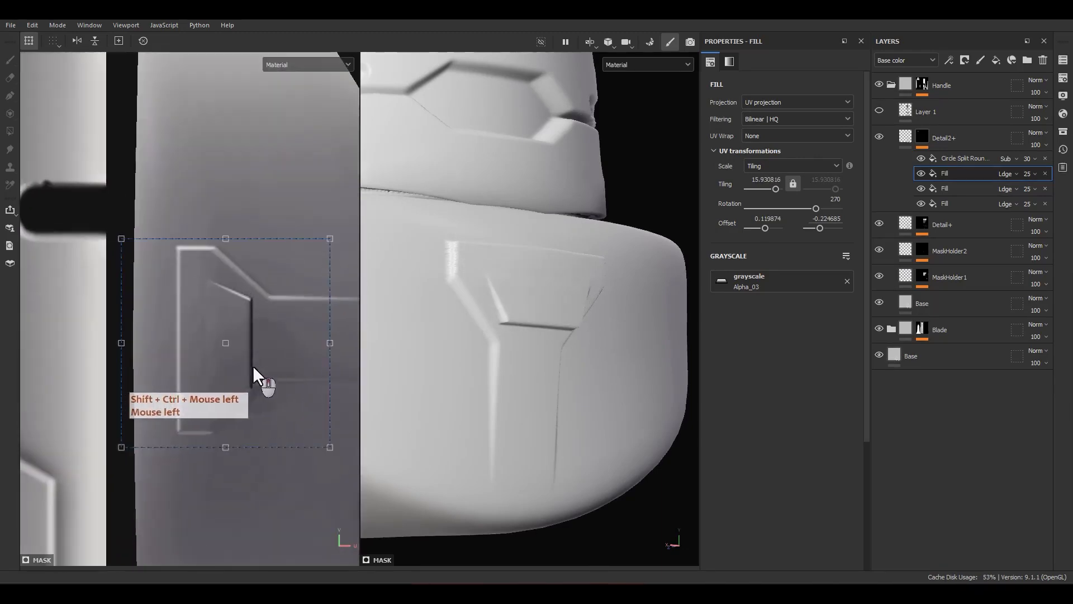
left_click_drag(244, 364, 233, 358)
left_click_drag(497, 368, 529, 319, "alt")
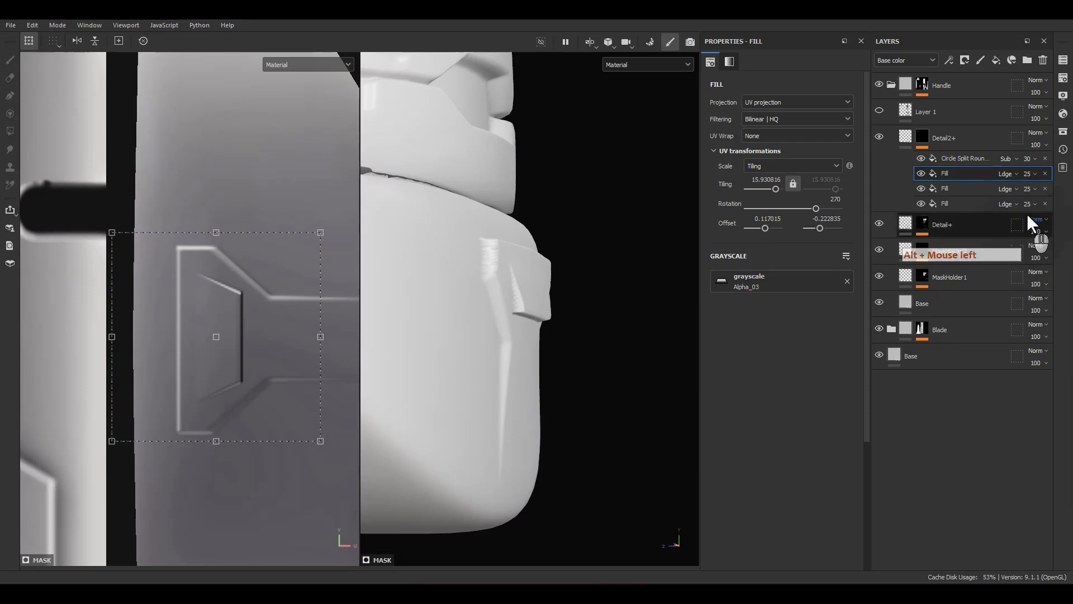
Step: Add a Blur filter on top of the Detail2+ mask stack with a blur intensity of 0.15
right_click(951, 159)
left_click(947, 383)
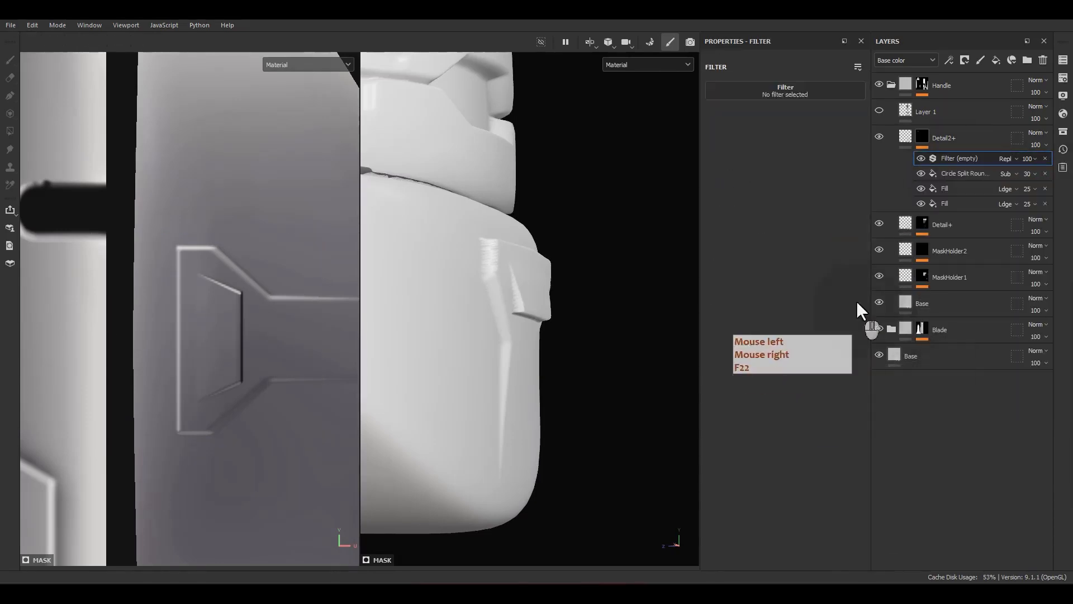
left_click(781, 94)
left_click(790, 141)
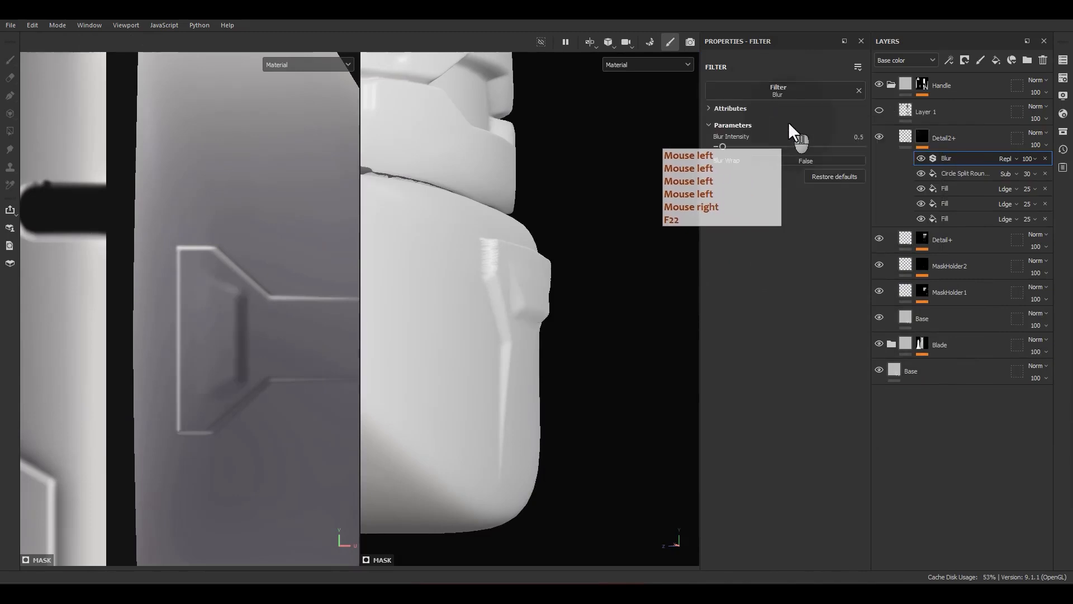
left_click(841, 137)
type(".15")
key("Return")
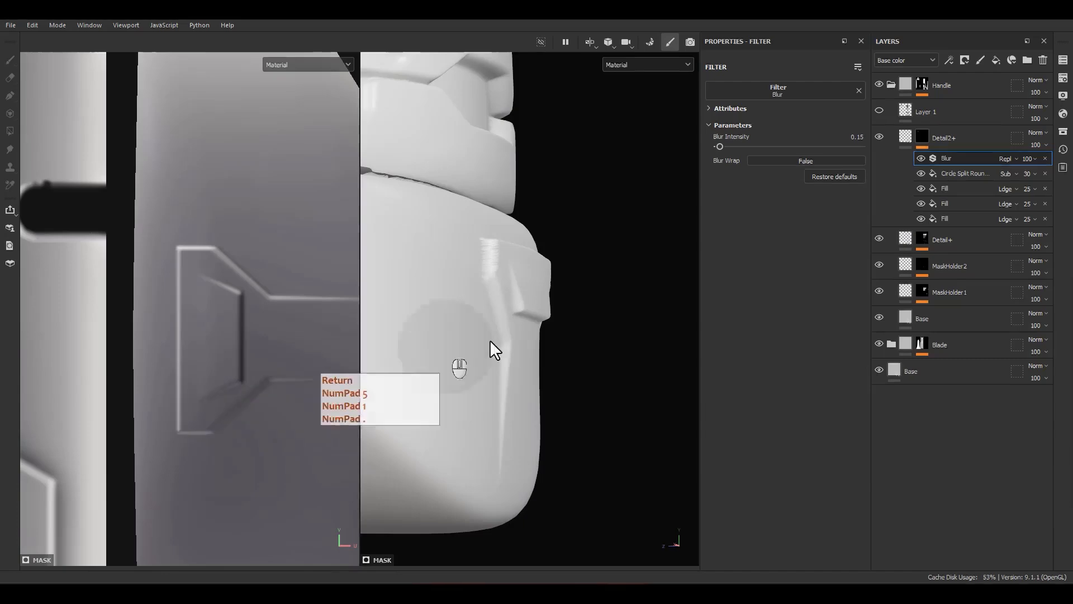
Step: Examine the height details on the sword's pommel, grip, guard and circular emblem in the 3D view
scroll(503, 339, "down", 2)
left_click_drag(516, 338, 430, 337, "alt")
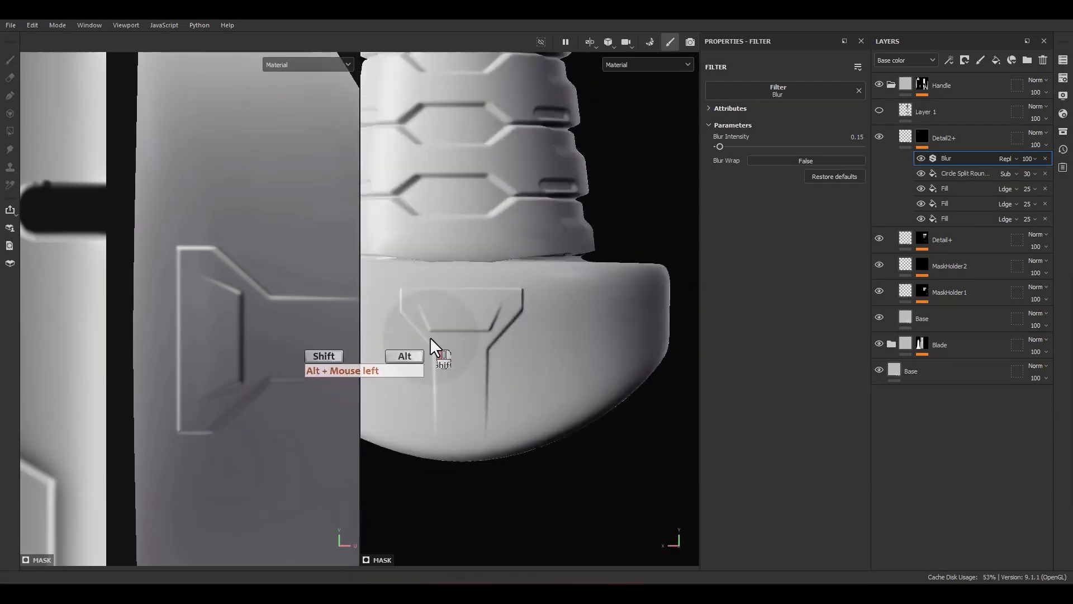
key("f")
scroll(511, 342, "up", 5)
left_click_drag(580, 469, 579, 455, "alt")
middle_click_drag(579, 455, 586, 301, "alt")
left_click_drag(586, 313, 563, 330, "alt")
middle_click_drag(563, 330, 564, 362, "alt")
mouse_move(564, 362)
left_mouse_down("alt")
mouse_move(652, 343)
mouse_move(558, 345)
mouse_move(561, 364)
left_mouse_up("alt")
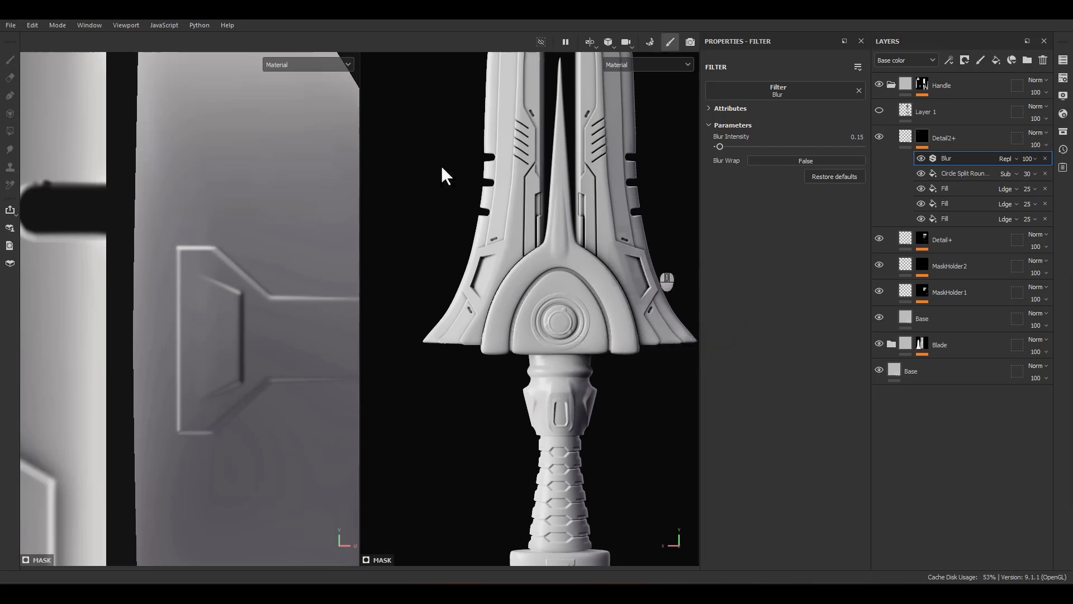
middle_click_drag(563, 374, 552, 283, "alt")
scroll(564, 246, "up", 3)
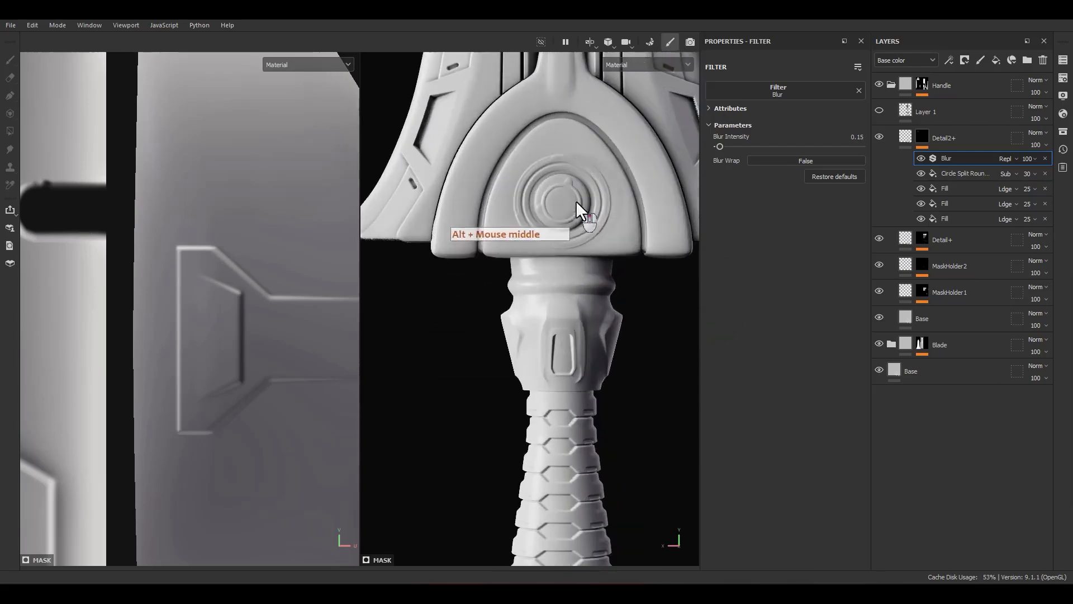
middle_click_drag(575, 210, 546, 240, "alt")
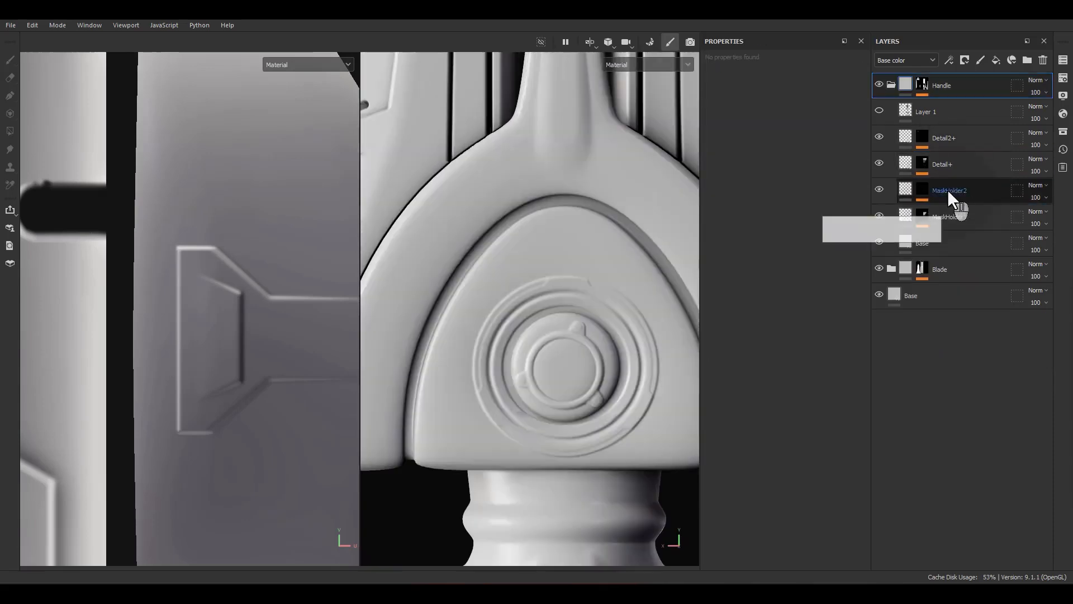
Step: Add a fill layer above MaskHolder2 in the Handle folder and name it Detail-
left_click(947, 190)
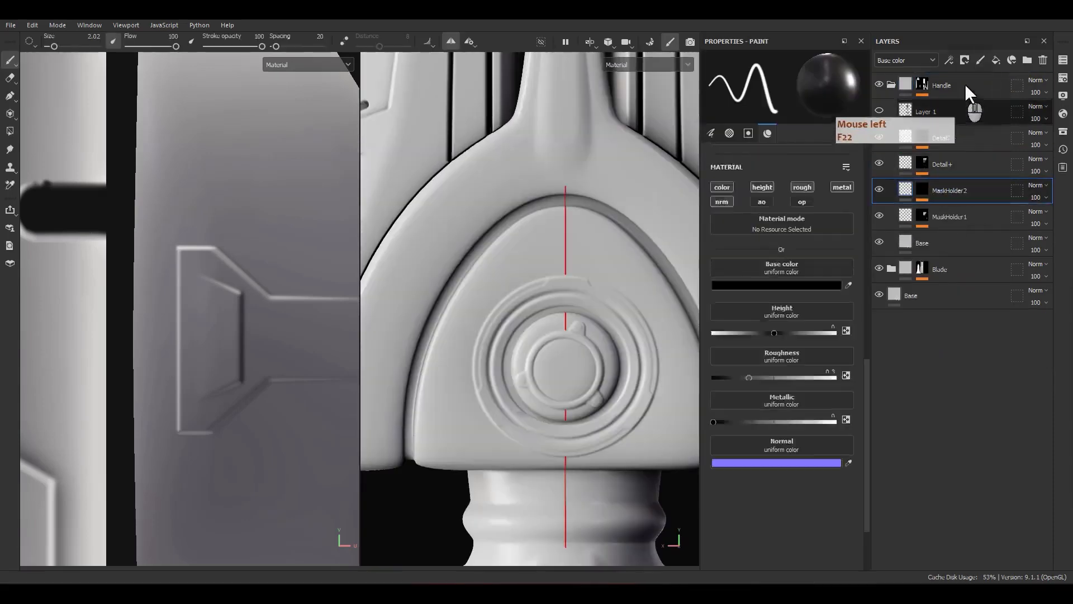
left_click(996, 59)
double_click(931, 191)
type("Detail-")
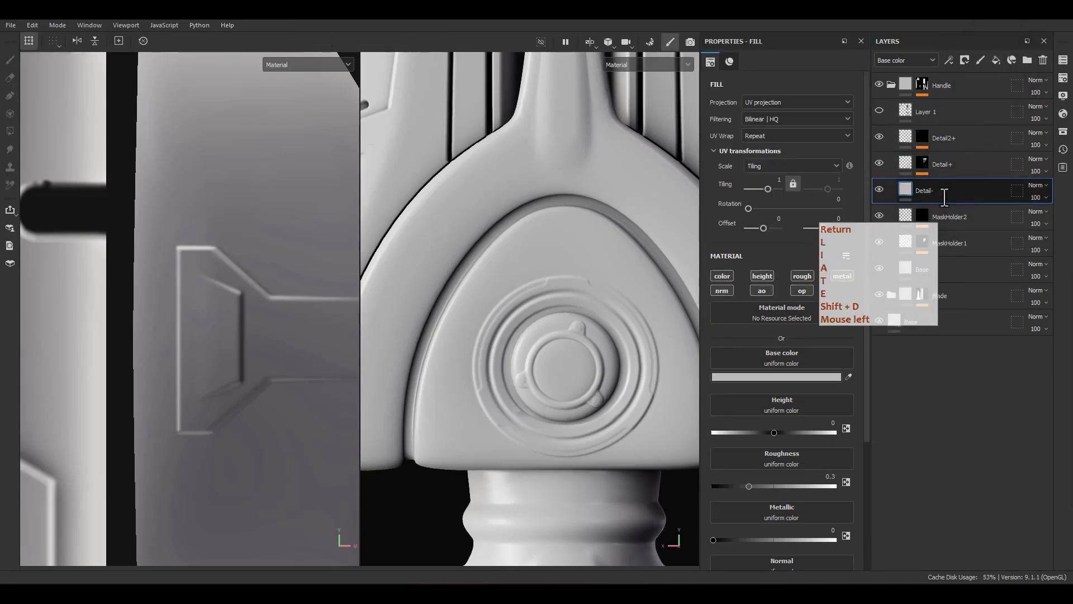
Step: Limit the Detail- layer to the height channel and set its height to -0.5
left_click(761, 275, "alt")
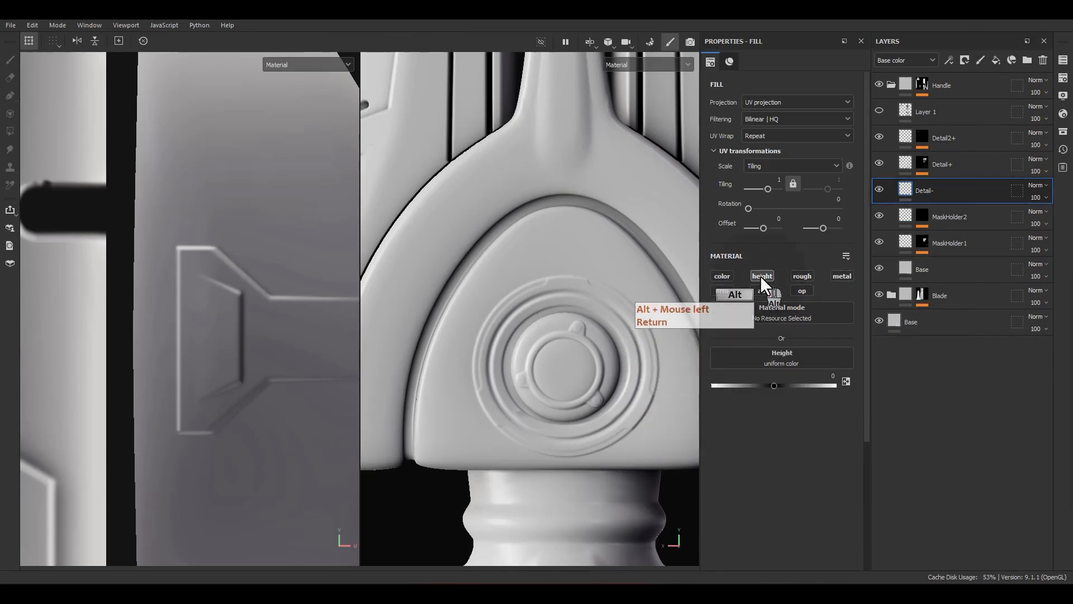
key("F9")
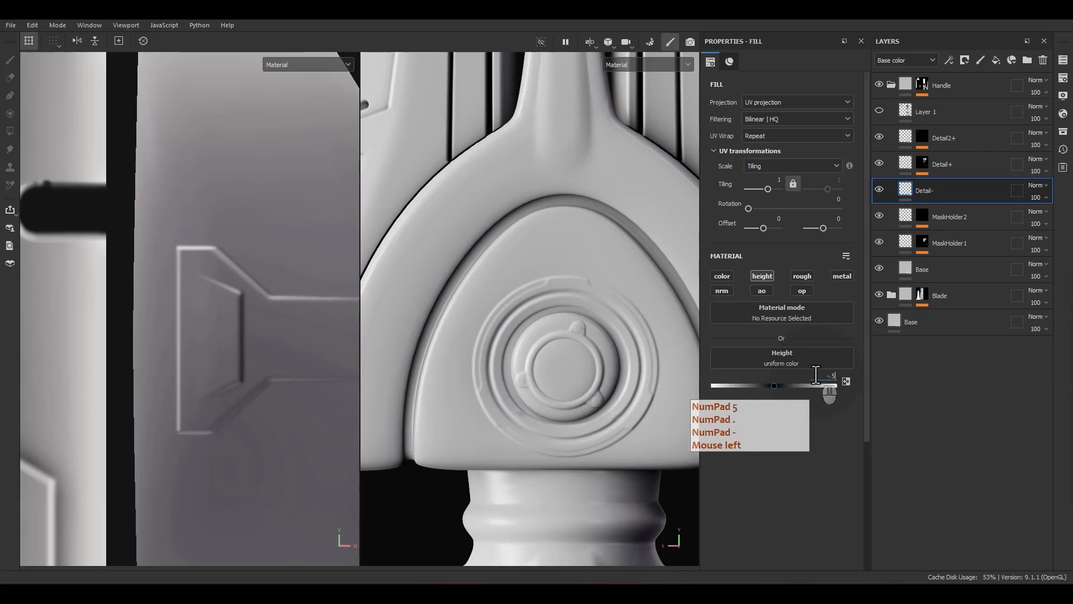
key("Return")
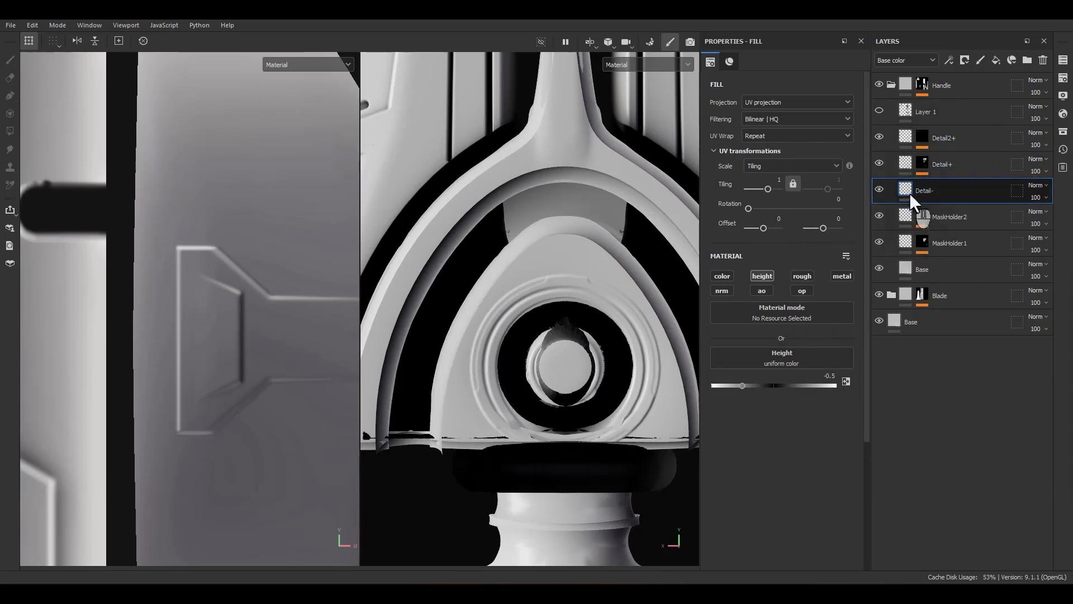
Step: Add a black mask to Detail- and show the Layer 1 sketch over the pommel as a guide
right_click(950, 190)
left_click(958, 27)
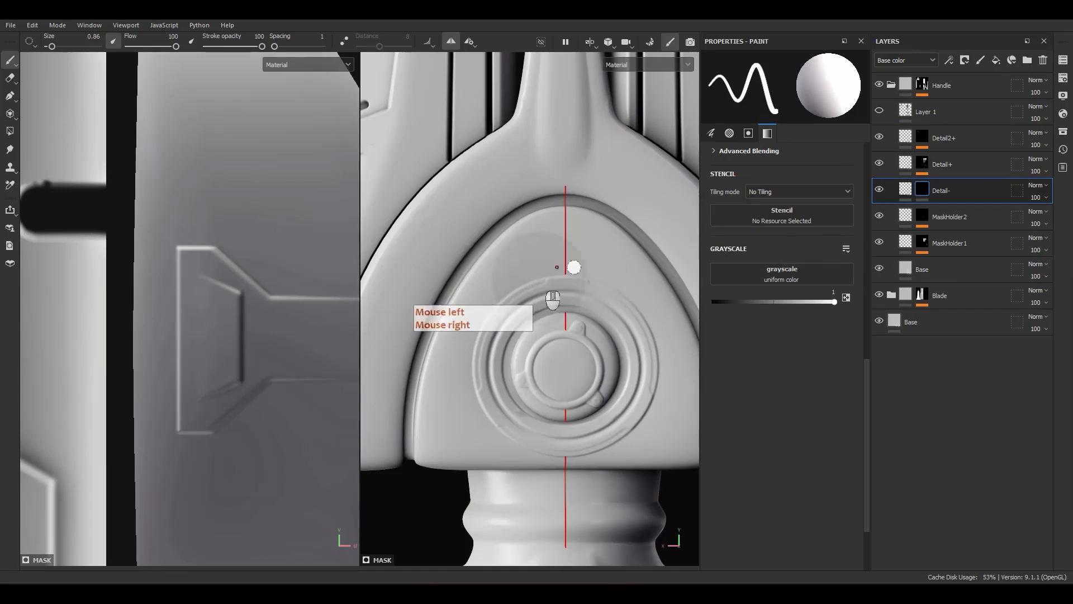
left_click_drag(553, 299, 601, 293, "alt")
right_click_drag(601, 293, 593, 310, "alt")
mouse_move(592, 311)
middle_mouse_down("alt")
mouse_move(588, 319)
mouse_move(584, 139)
middle_mouse_up("alt")
scroll(584, 140, "down", 3)
middle_click_drag(592, 408, 593, 198, "alt")
scroll(564, 465, "up", 3)
middle_click_drag(593, 435, 590, 433, "alt")
left_click(879, 110)
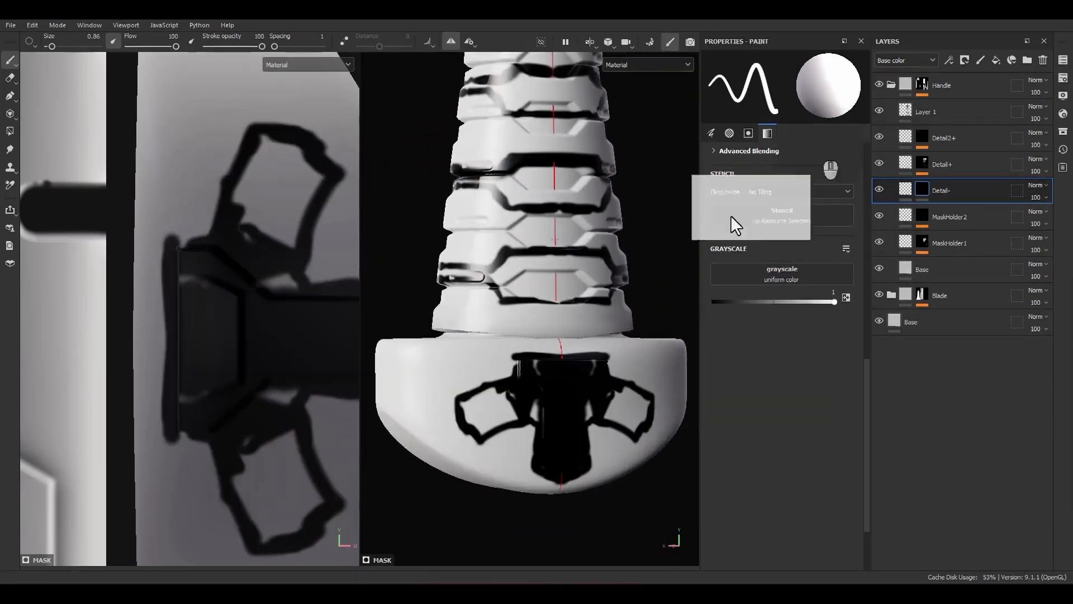
Step: Add a fill to the Detail- mask and set its blending mode to Linear dodge (Add)
right_click(923, 193)
left_click(944, 393)
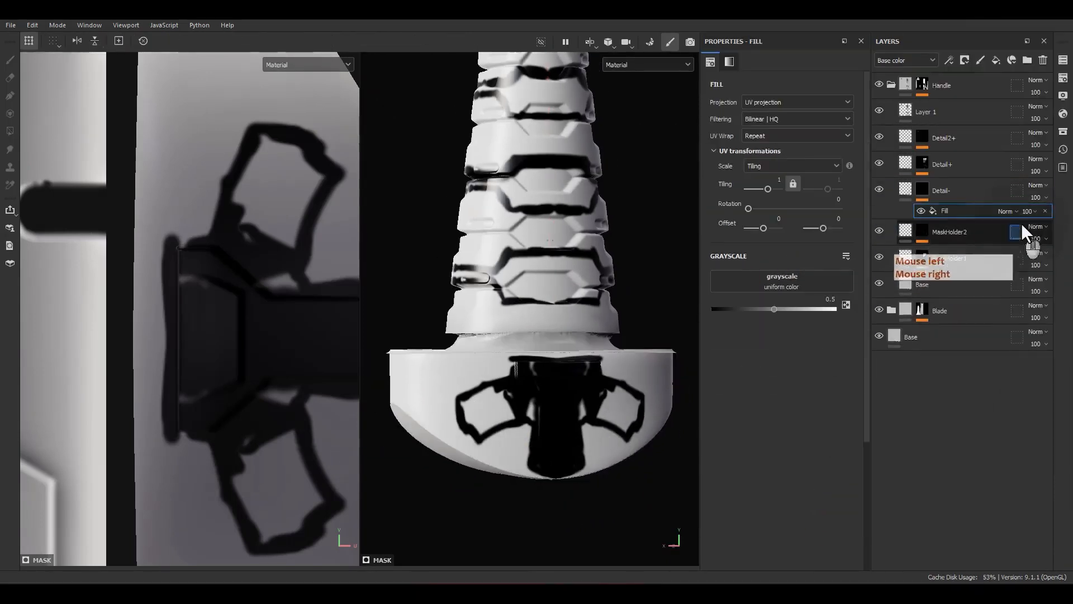
left_click(1006, 210)
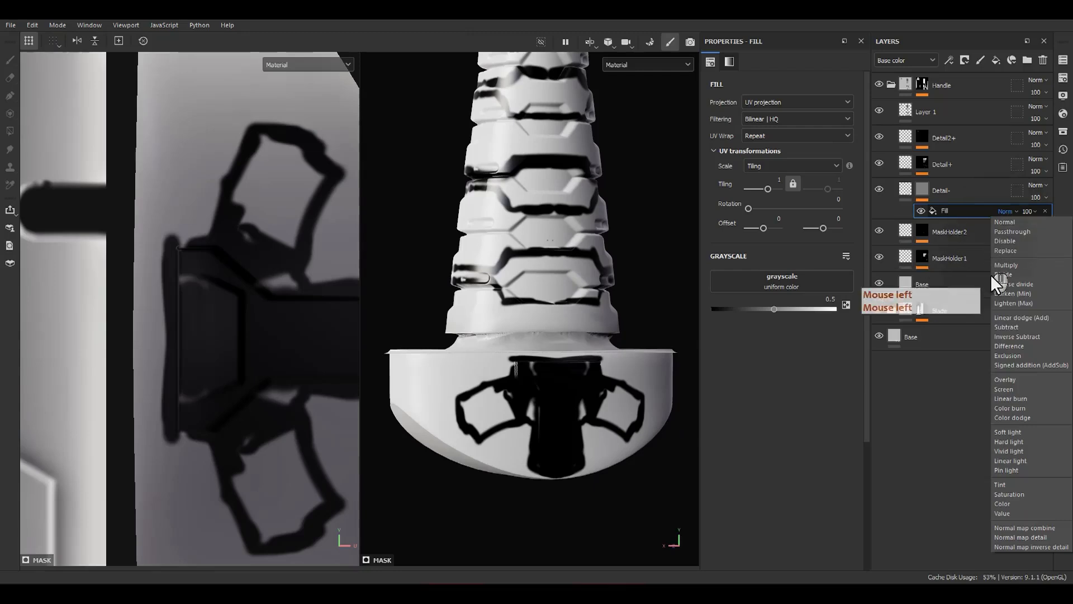
left_click(1017, 319)
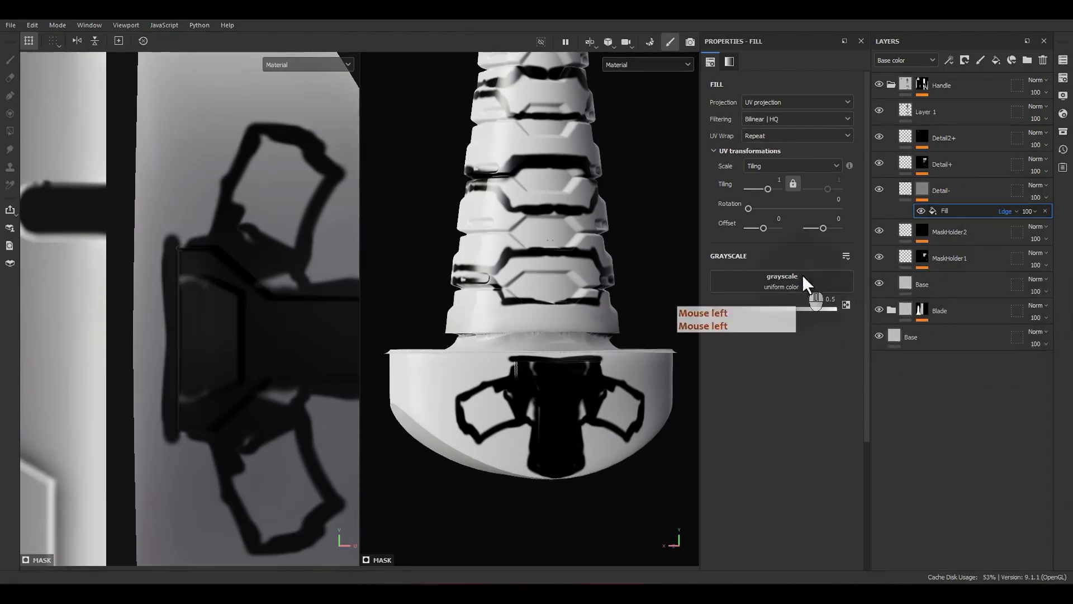
Step: Assign Alpha_13 as the mask fill's grayscale and set its UV wrap to None
left_click(1063, 132)
left_click_drag(986, 143, 575, 168)
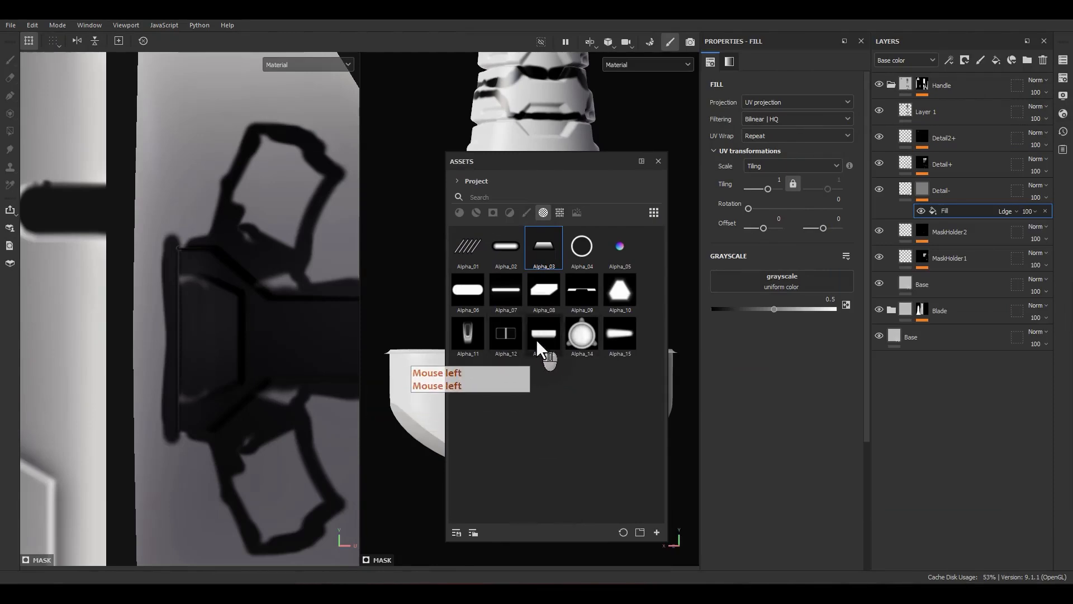
left_click_drag(537, 338, 782, 283)
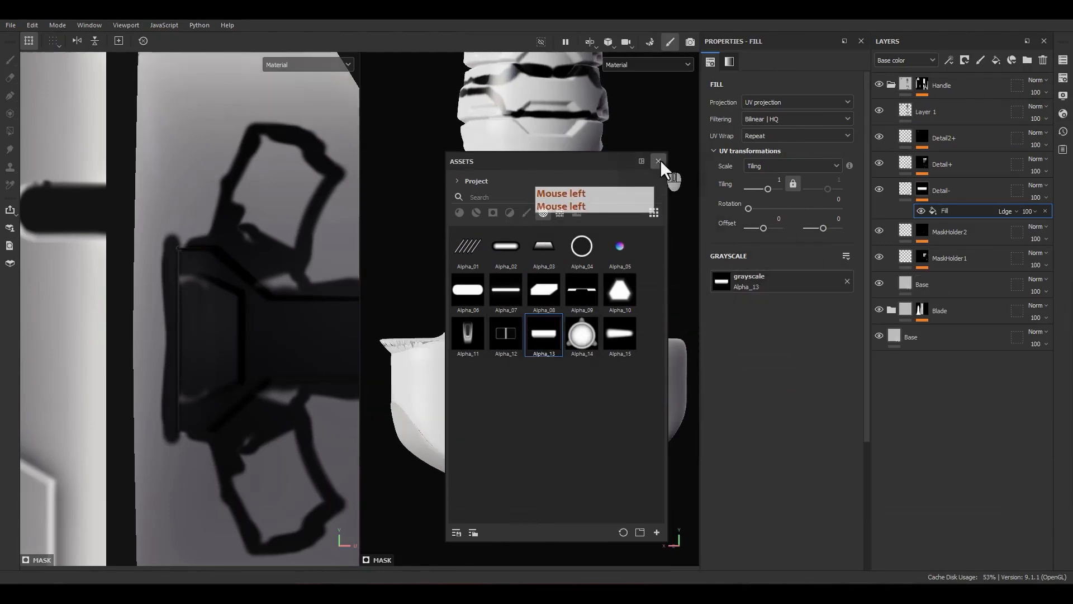
left_click(659, 161)
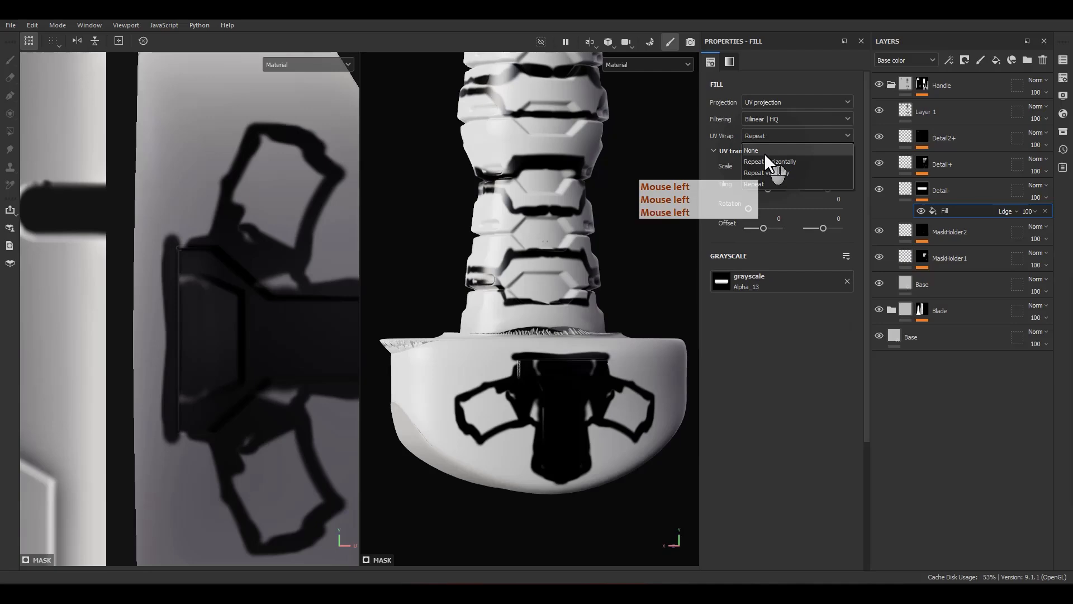
left_click(764, 152)
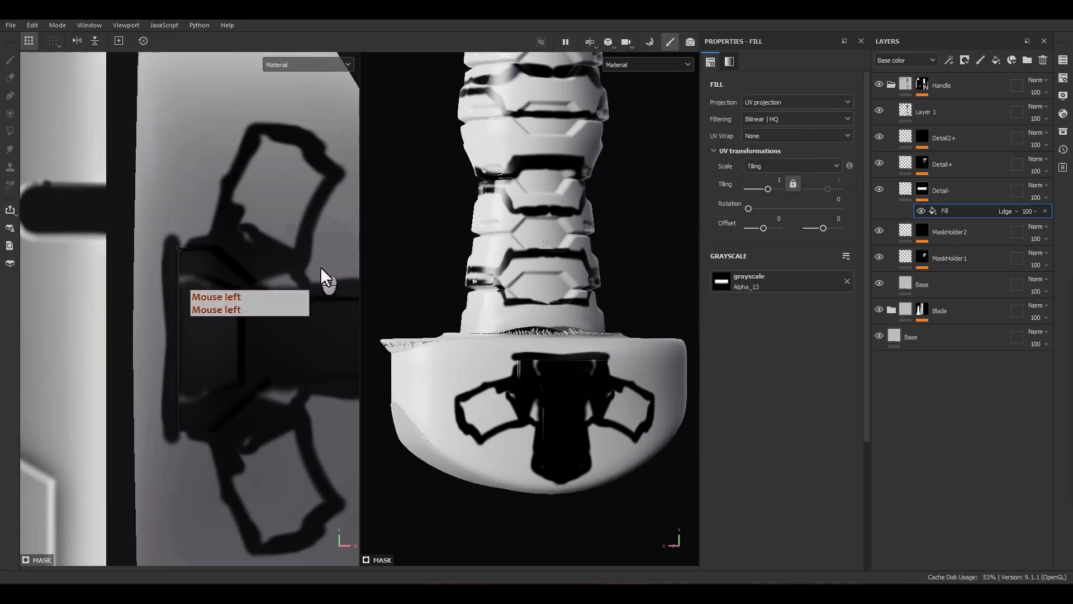
Step: Place the Alpha_13 projection over the pommel's UV island, rotated to 270 degrees with a tiling of about 4.5
scroll(263, 361, "down", 3)
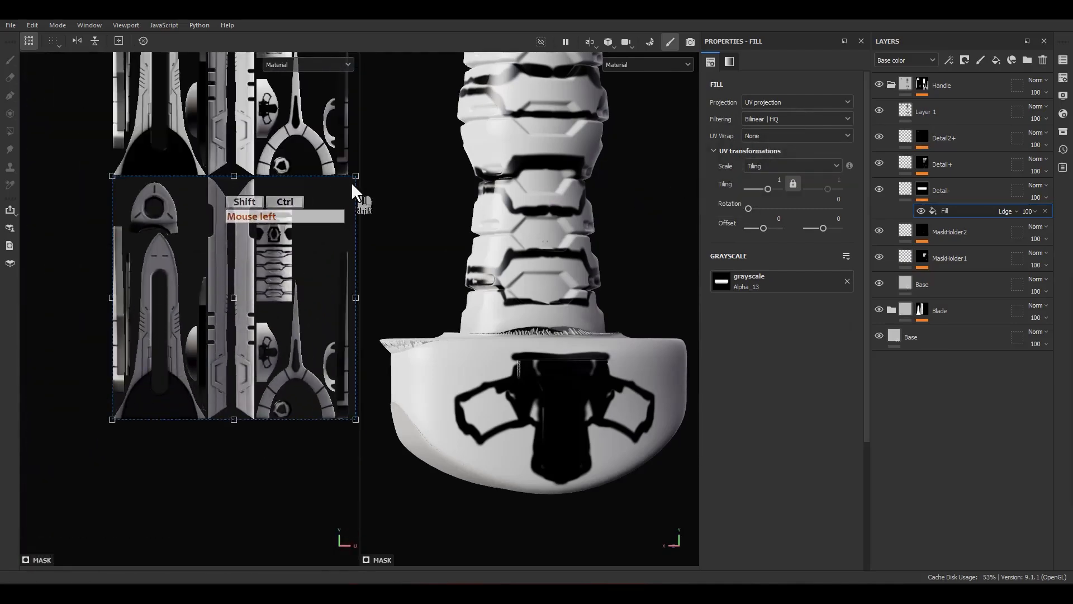
left_click_drag(351, 181, 296, 385, "ctrl+shift")
scroll(250, 323, "up", 3)
middle_click_drag(284, 367, 237, 313, "alt")
left_click_drag(294, 245, 285, 359)
left_click_drag(278, 256, 265, 292, "ctrl+shift")
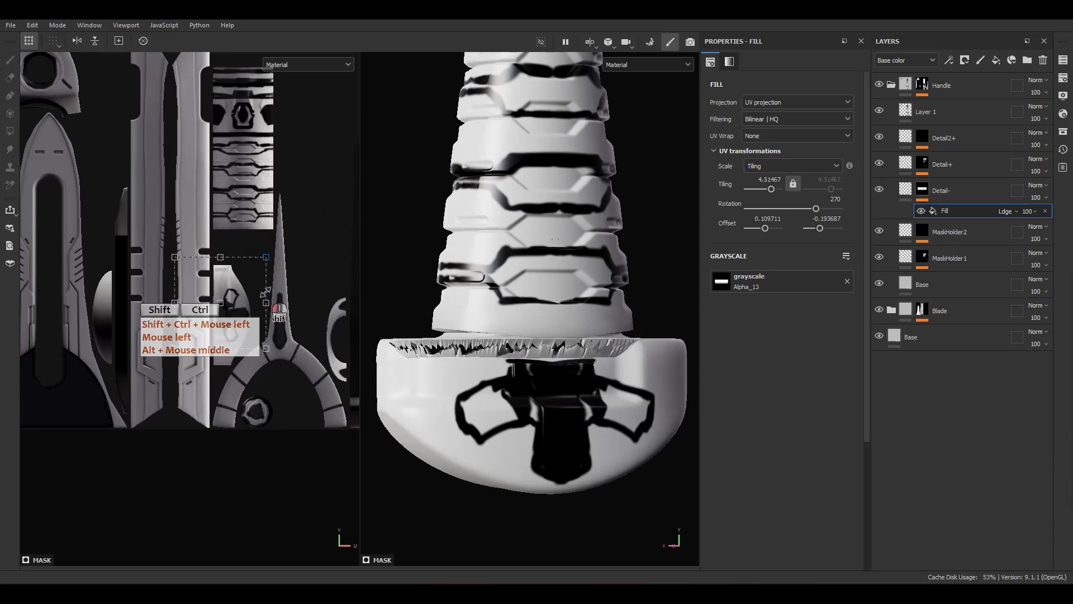
Step: Shrink the Alpha_13 projection to a tiling of about 8.8, rotate it to 90 degrees and position it over the pommel sketch
scroll(262, 295, "up", 4)
left_click_drag(270, 239, 237, 351, "ctrl+shift")
scroll(206, 326, "up", 3)
left_click_drag(291, 317, 165, 352)
scroll(202, 339, "up", 2)
left_click_drag(224, 372, 221, 355)
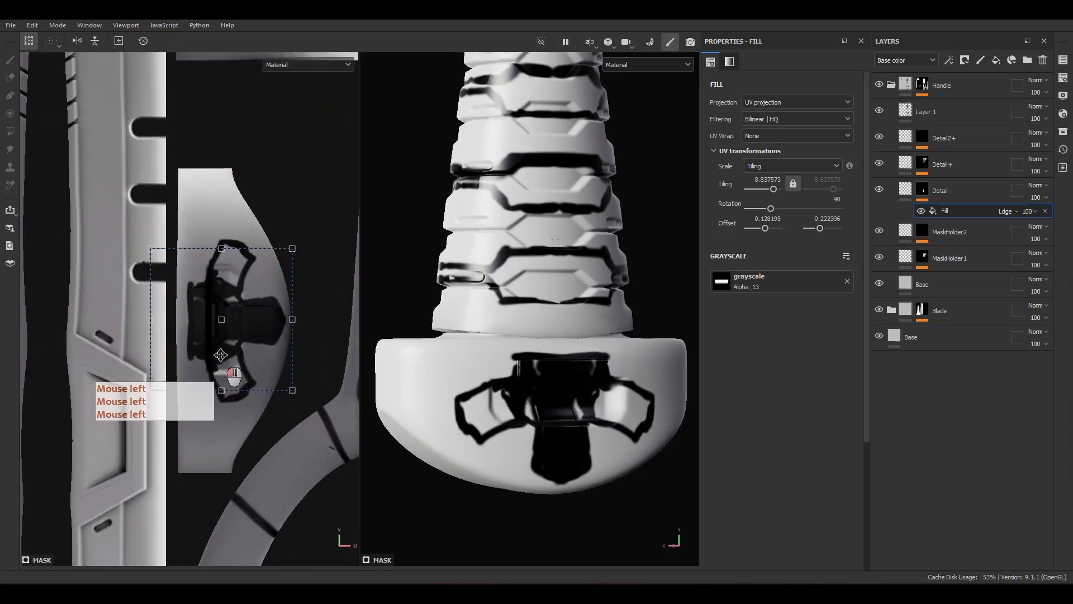
Step: Hide Layer 1, then center the Alpha_13 recess on the pommel and stretch it sideways to a tiling of about -5.45 by -8.84
left_click(880, 111)
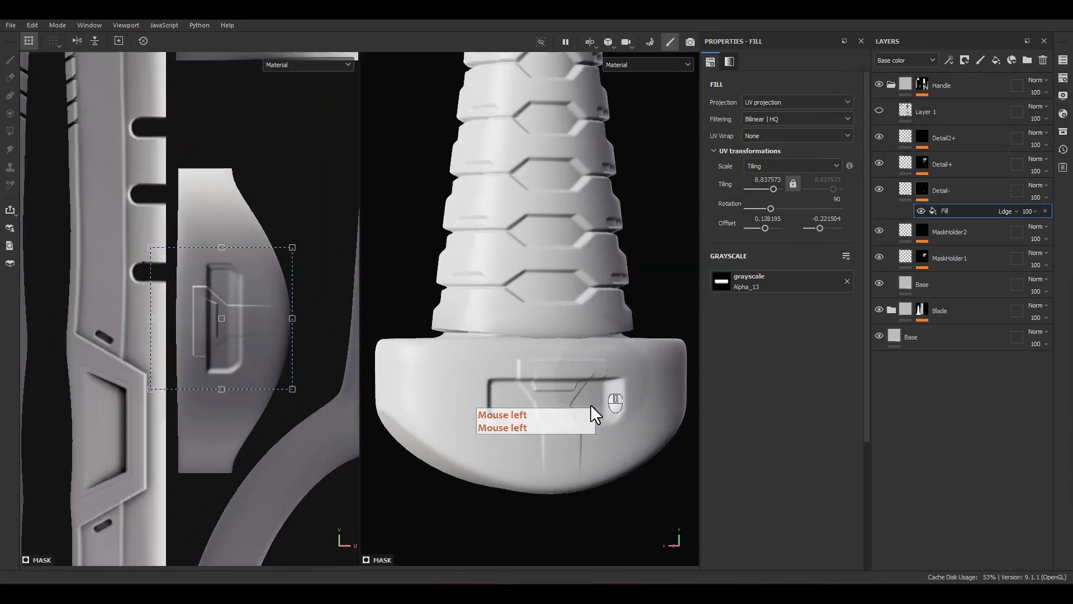
scroll(590, 404, "up", 2)
scroll(225, 334, "up", 3)
left_click_drag(260, 374, 251, 385)
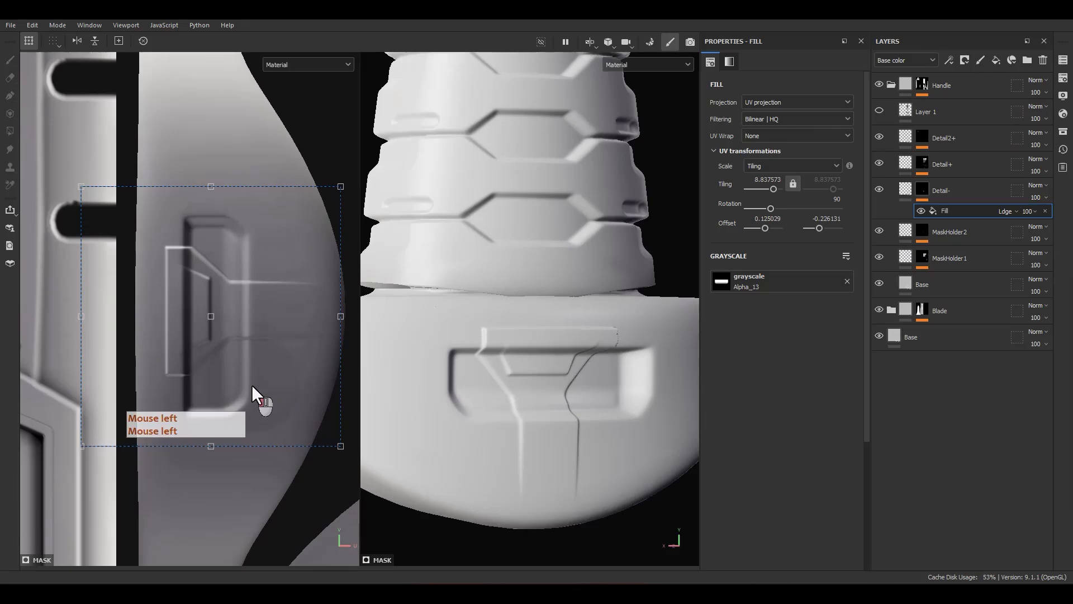
left_click_drag(210, 187, 218, 133, "ctrl")
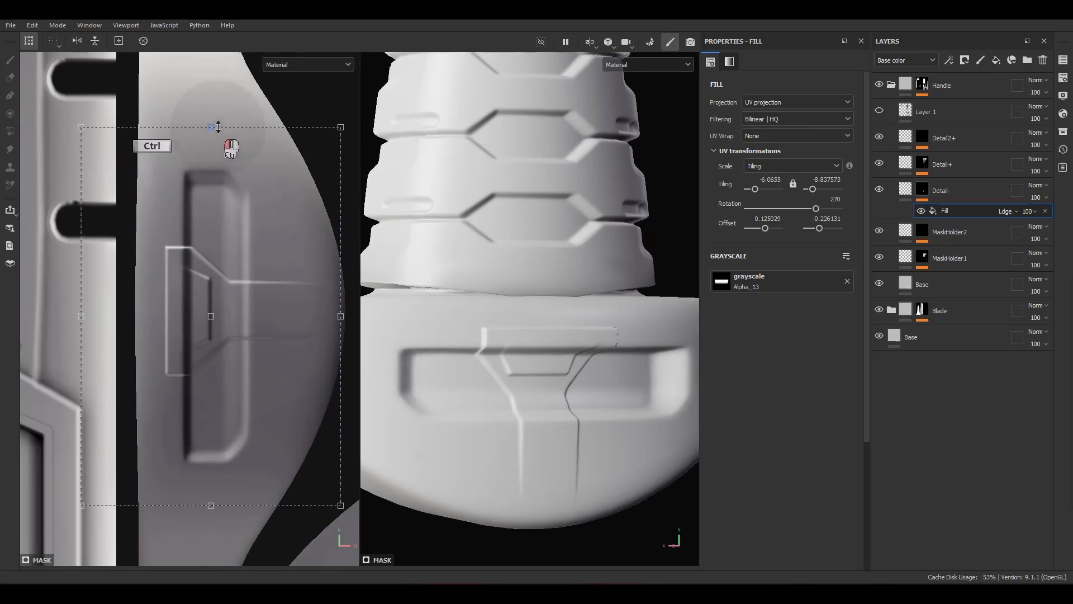
left_click_drag(218, 127, 220, 105, "ctrl")
Step: Set the opacity of the Alpha_13 fill in the Detail- mask to 50
scroll(487, 417, "down", 2)
mouse_move(491, 417)
left_mouse_down("alt")
mouse_move(595, 416)
mouse_move(488, 412)
left_mouse_up("alt")
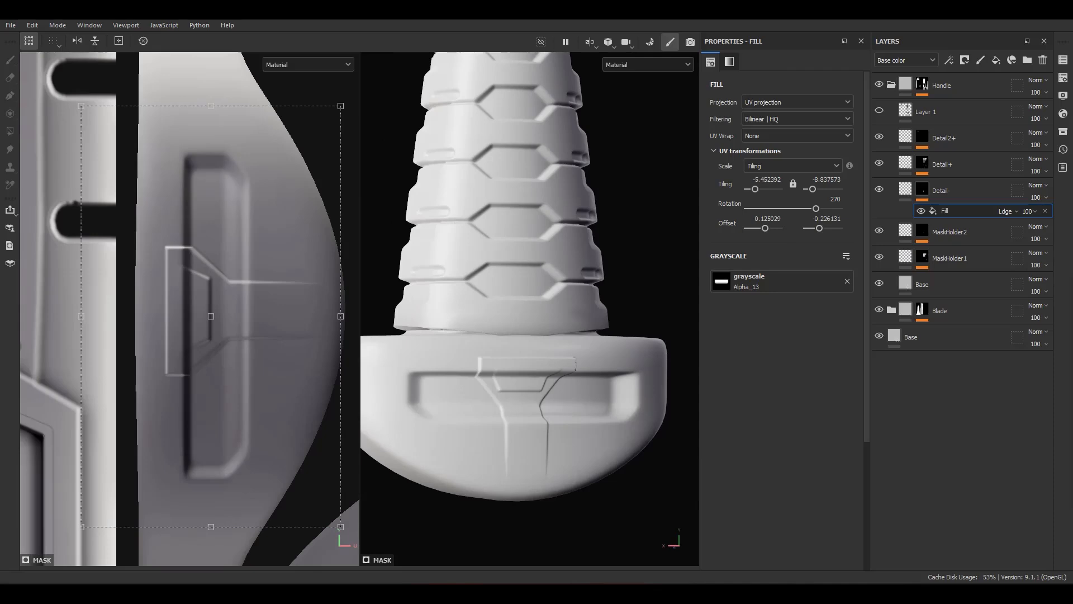
left_click(1031, 211)
left_click(1053, 222)
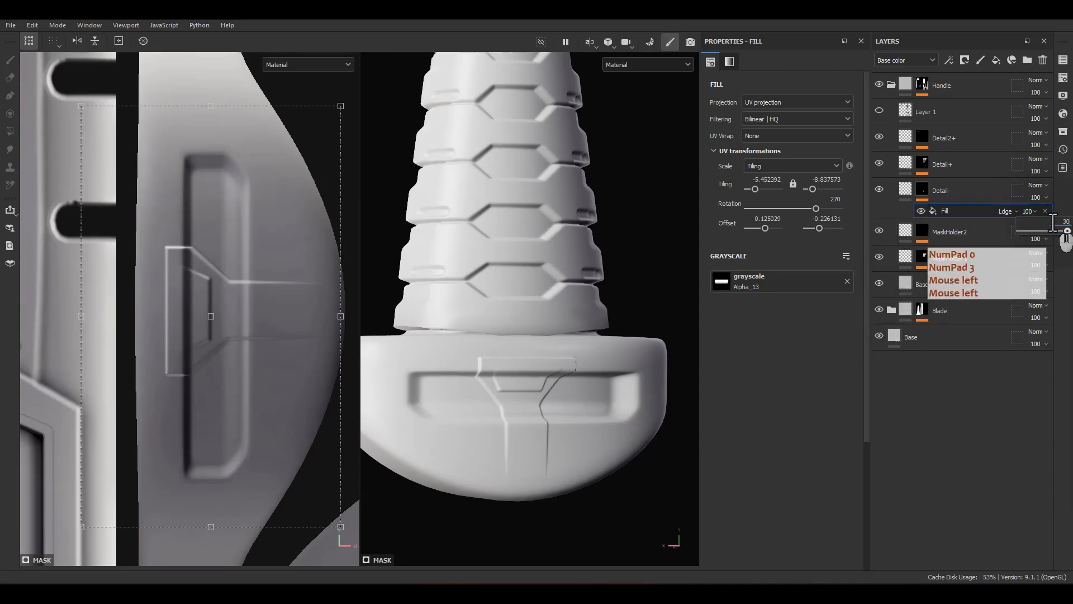
type("30")
key("Return")
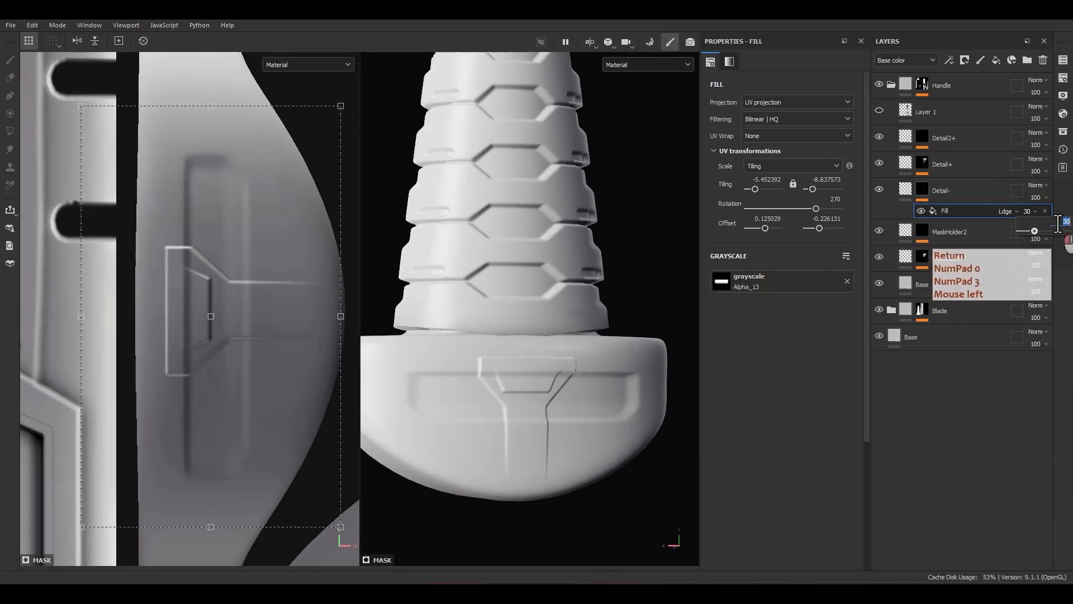
type("50")
key("Return")
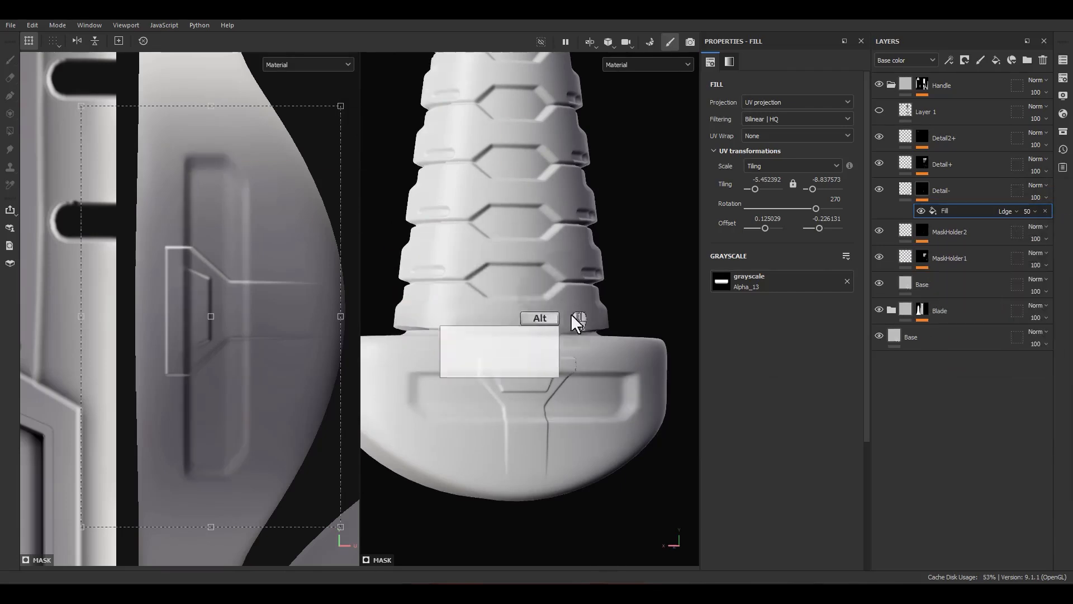
Step: Check the softened pommel recess and the MaskHolder2 mask, and add a fill above the Alpha_13 fill in the Detail- mask
left_click_drag(571, 313, 628, 414, "alt")
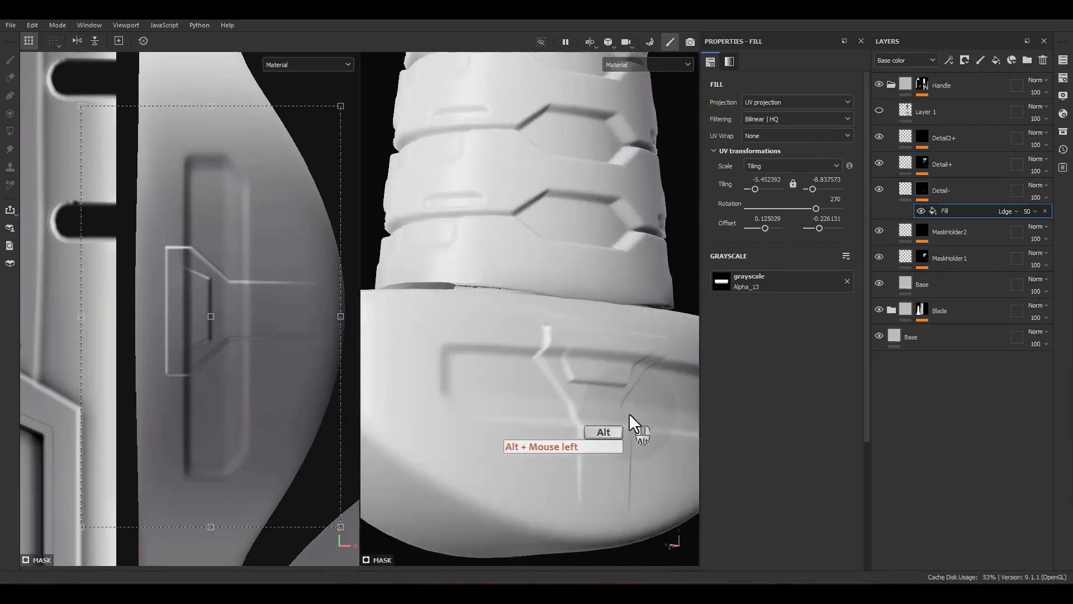
middle_click_drag(628, 414, 515, 265, "alt")
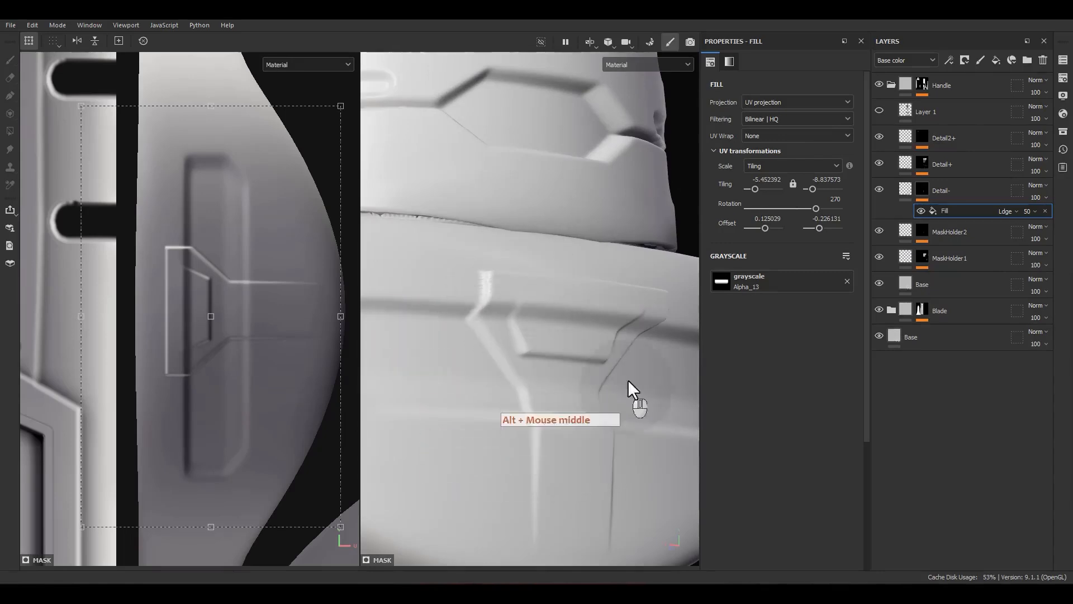
middle_click_drag(628, 381, 553, 349, "alt")
left_click_drag(540, 407, 592, 410, "alt")
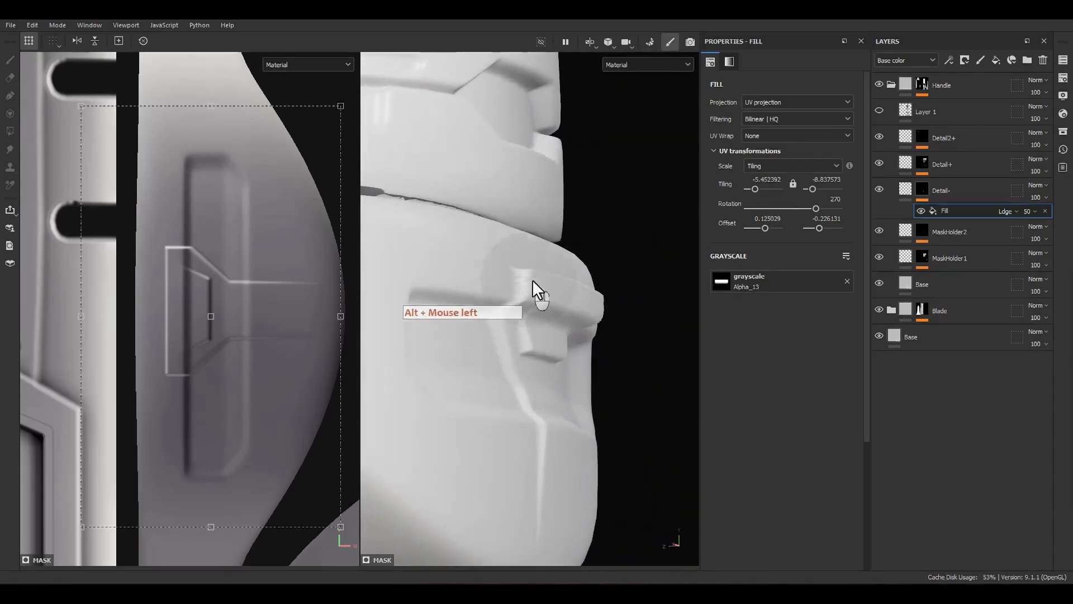
left_click_drag(532, 279, 570, 335, "alt")
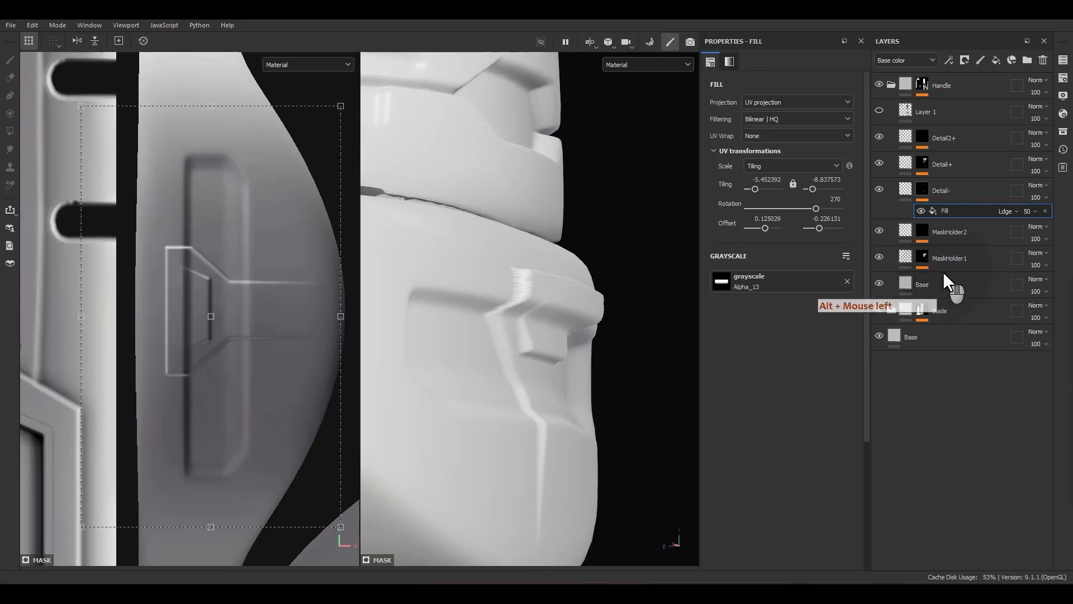
left_click(919, 235, "alt")
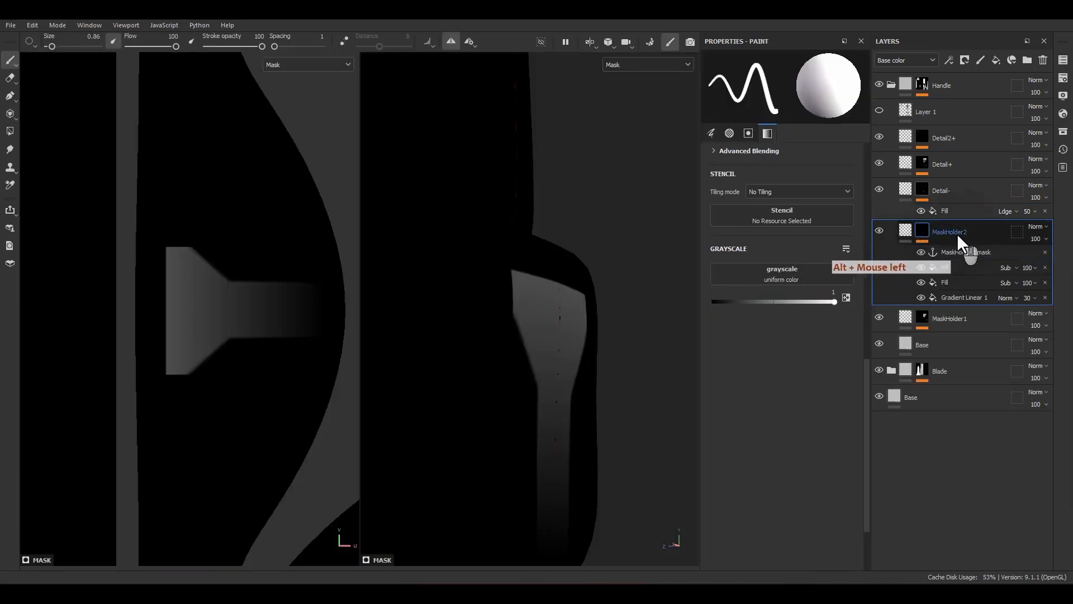
left_click(942, 210)
right_click(949, 210)
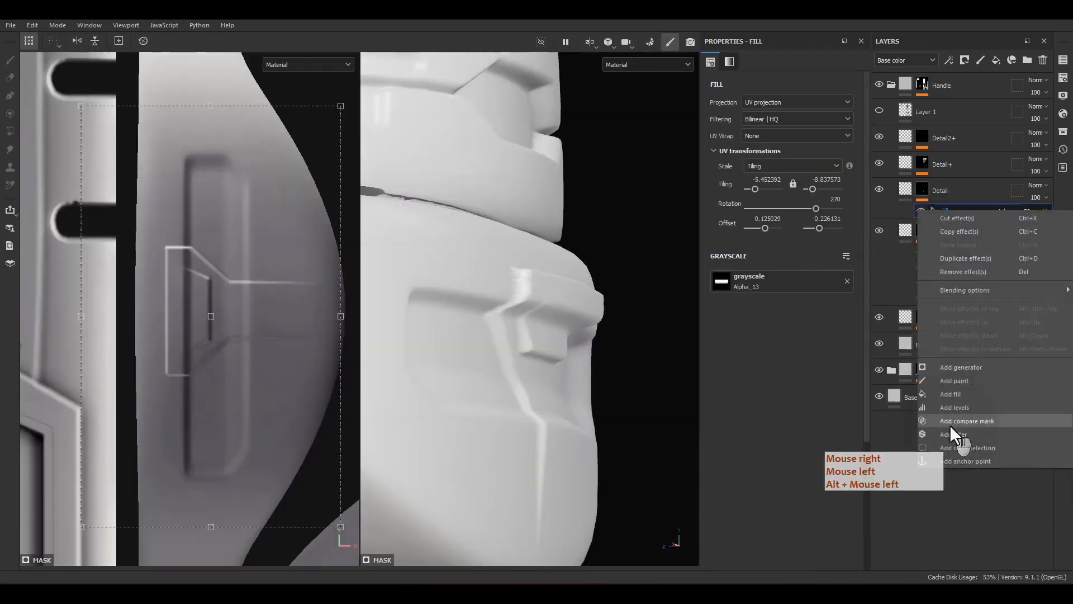
left_click(954, 394)
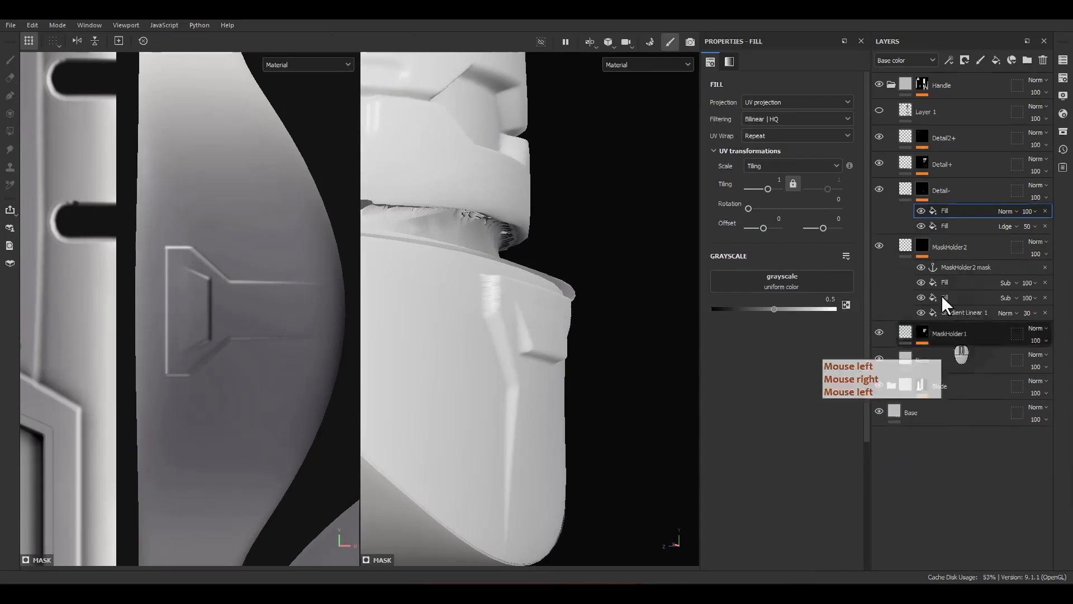
Step: Assign the MaskHolder2 mask anchor point as the new fill's grayscale and set its blending mode to Subtract
left_click(783, 285)
left_click(873, 292)
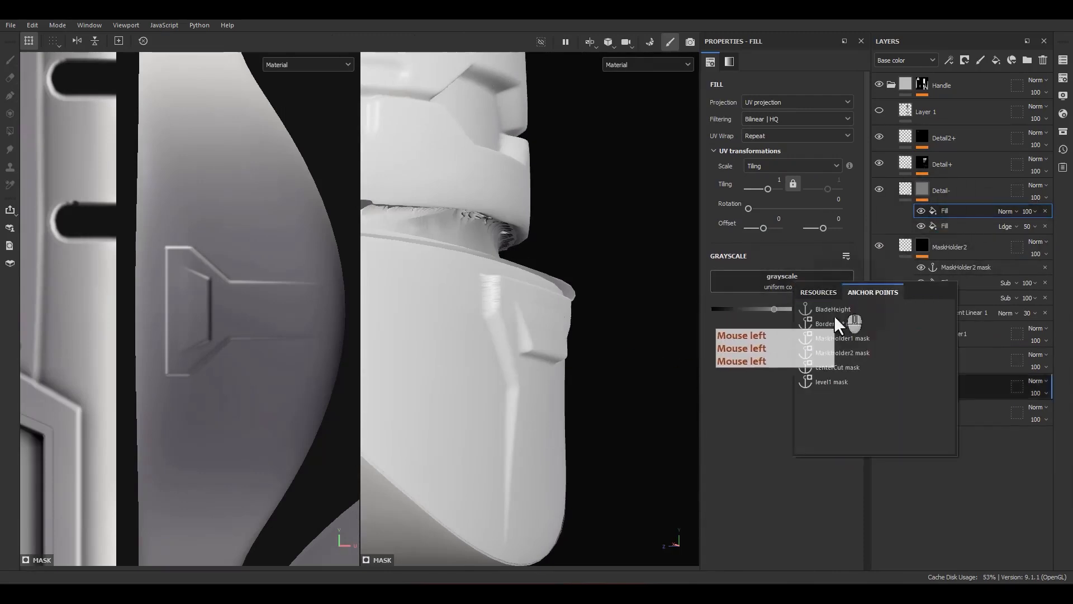
left_click(837, 352)
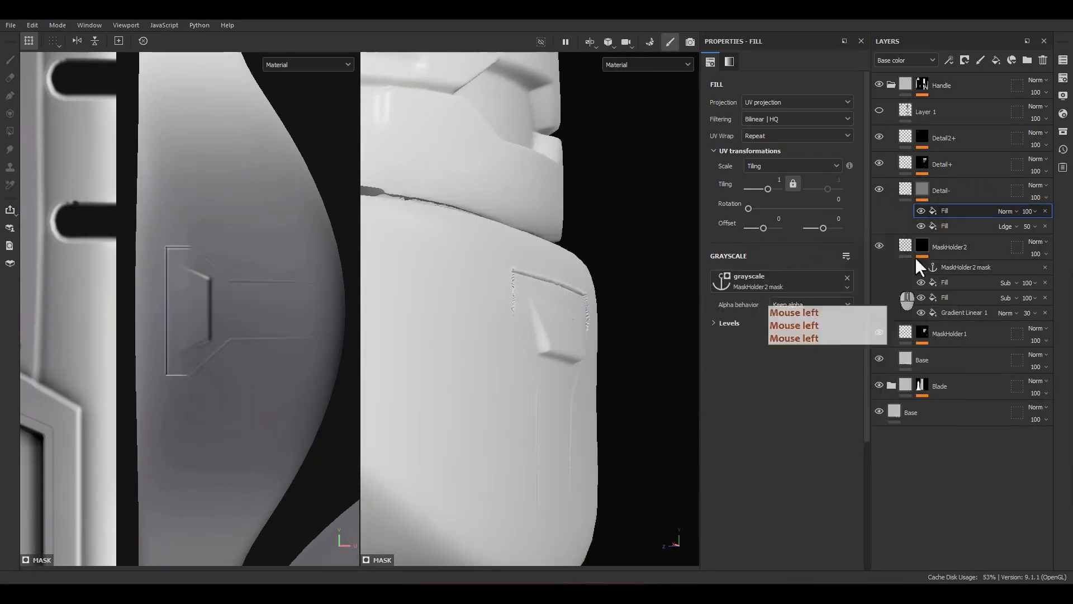
left_click(1004, 216)
left_click(1004, 328)
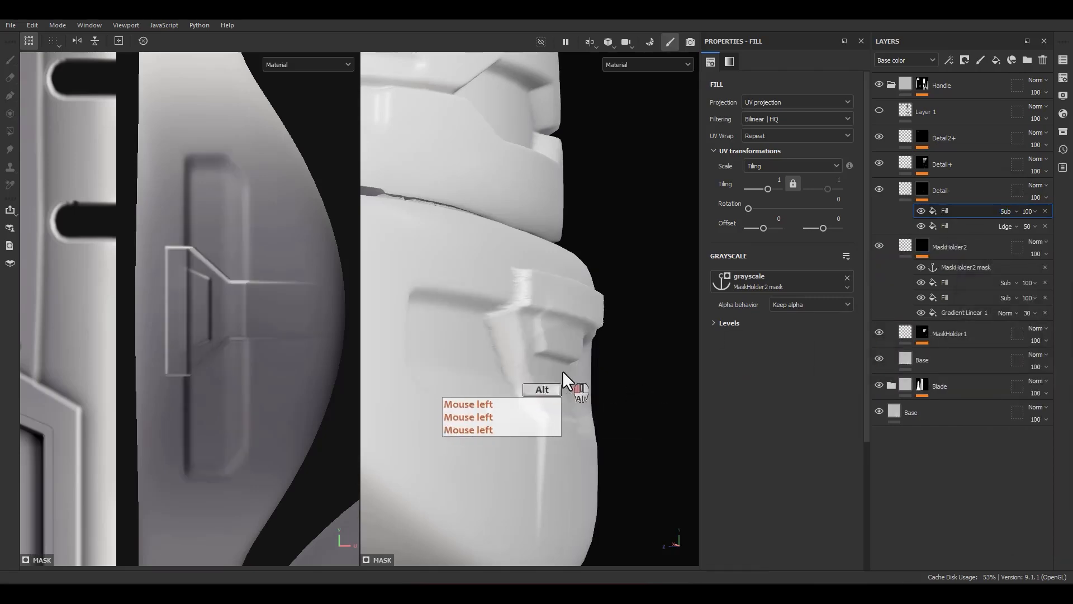
left_click_drag(564, 373, 689, 331, "alt")
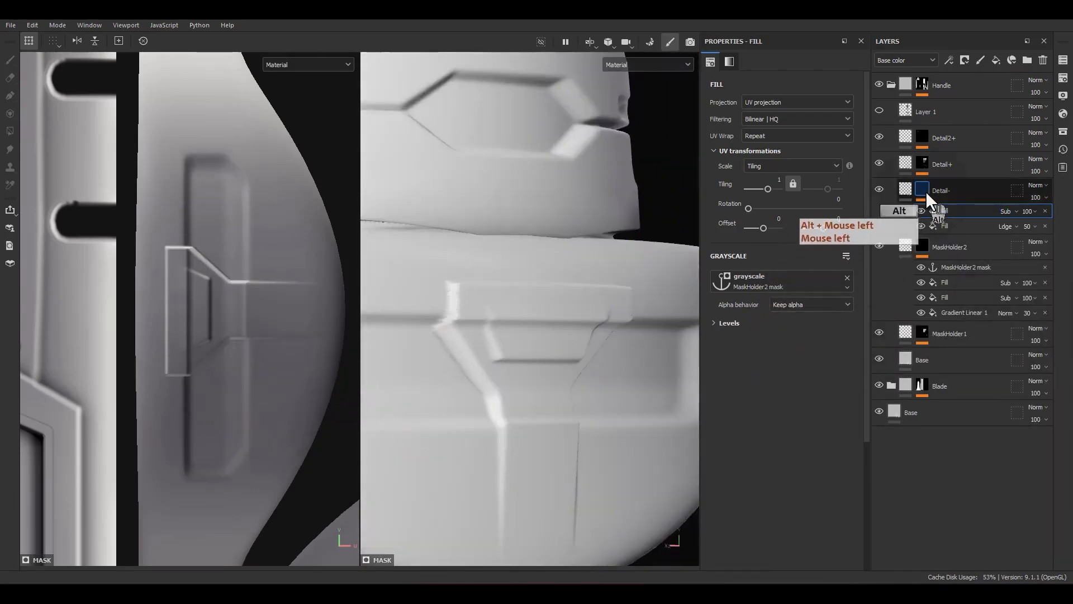
Step: Adjust the levels of the MaskHolder2 anchor fill in the Detail- mask, setting the midtone to 0.4
left_click(925, 190, "alt")
left_click(953, 212)
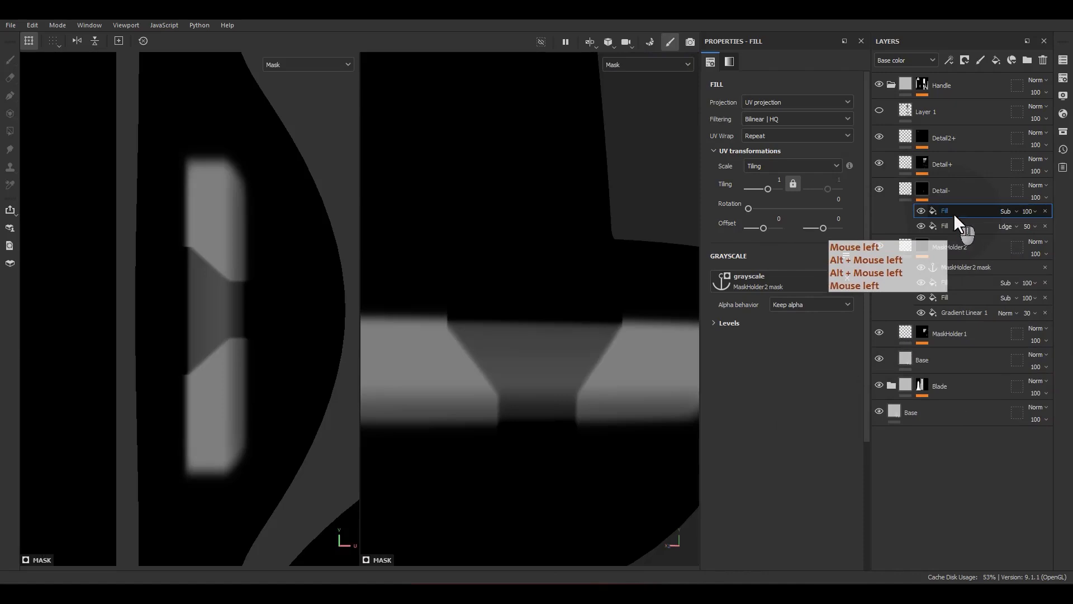
left_click(722, 325)
left_click_drag(793, 348, 734, 345)
scroll(783, 350, "down", 1)
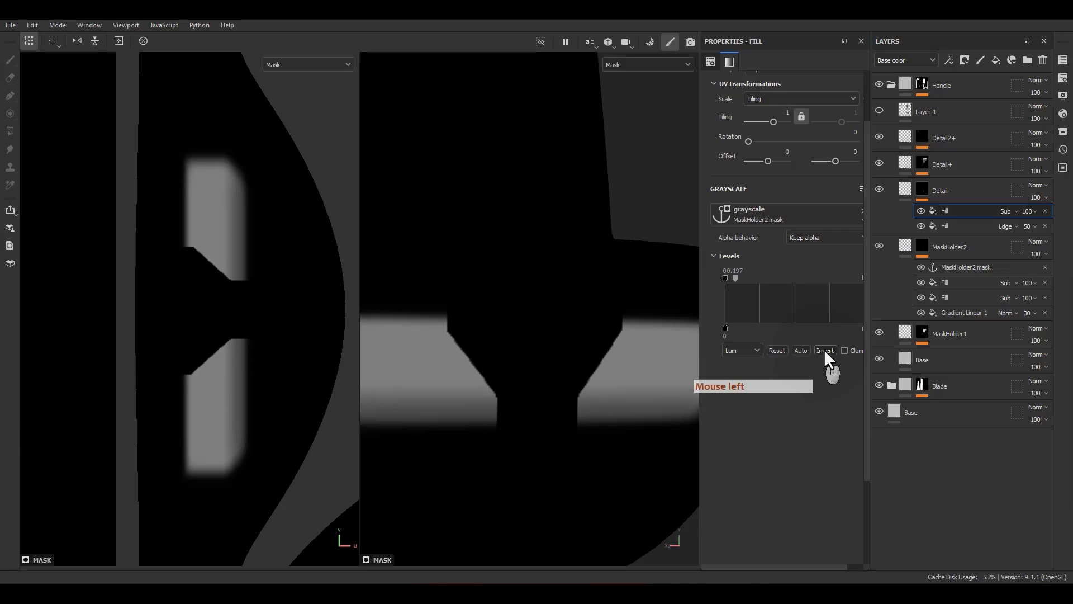
left_click(906, 187)
left_click(922, 190)
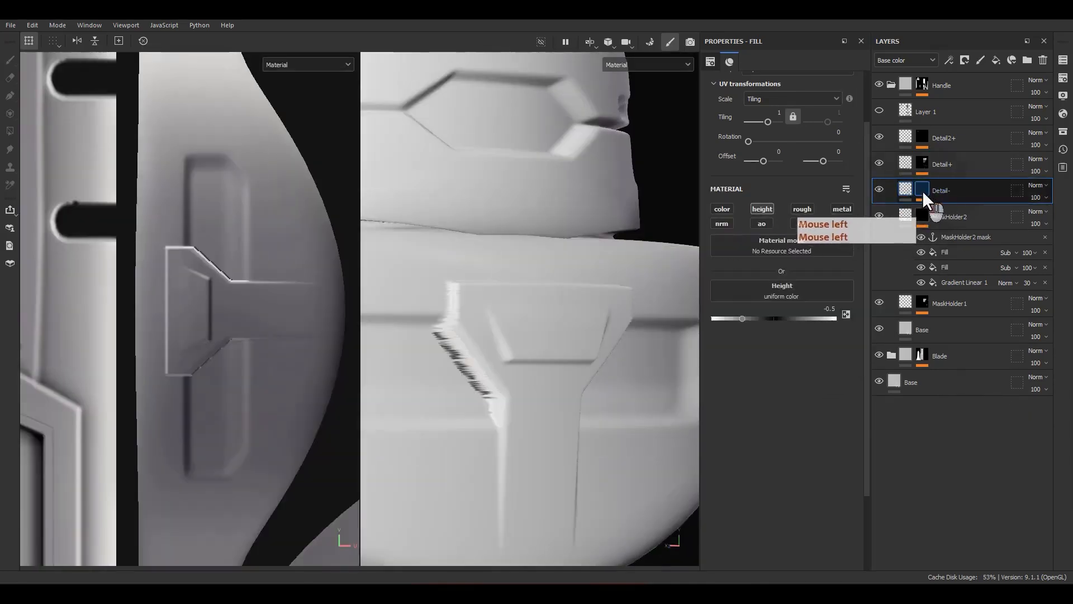
left_click(945, 211)
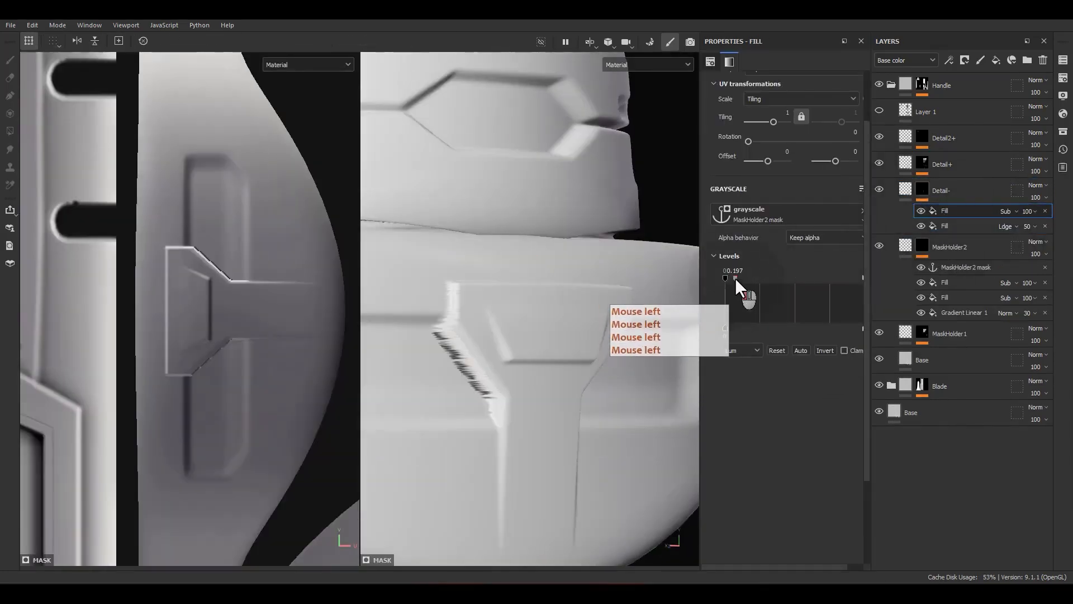
mouse_move(735, 277)
left_mouse_down()
mouse_move(763, 274)
mouse_move(750, 276)
left_mouse_up()
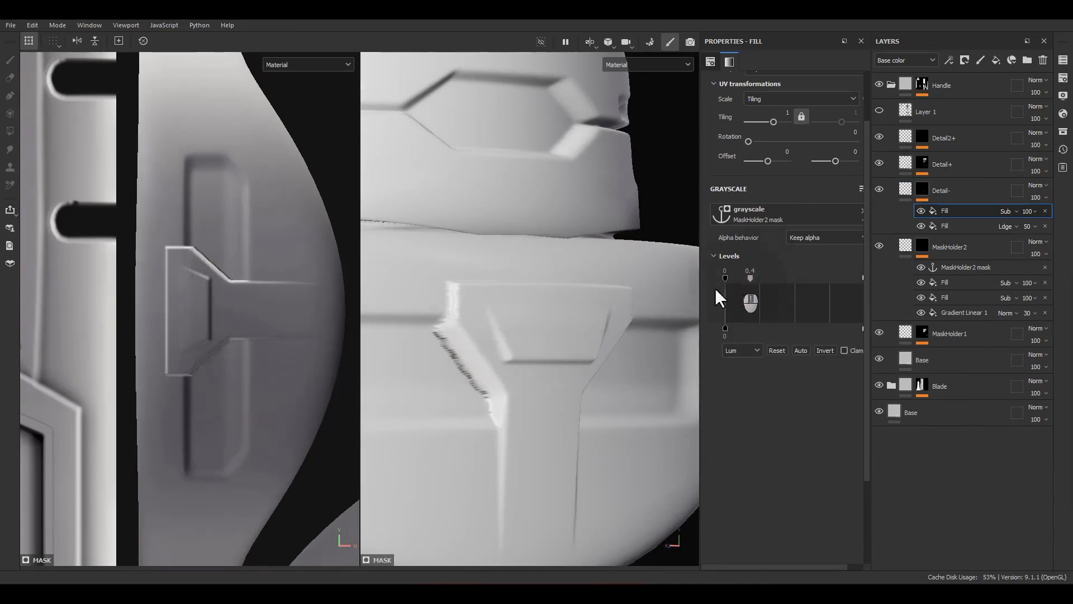
Step: Examine the pommel recess from several angles, along with the grip and guard details above it
left_click_drag(687, 299, 582, 360, "alt")
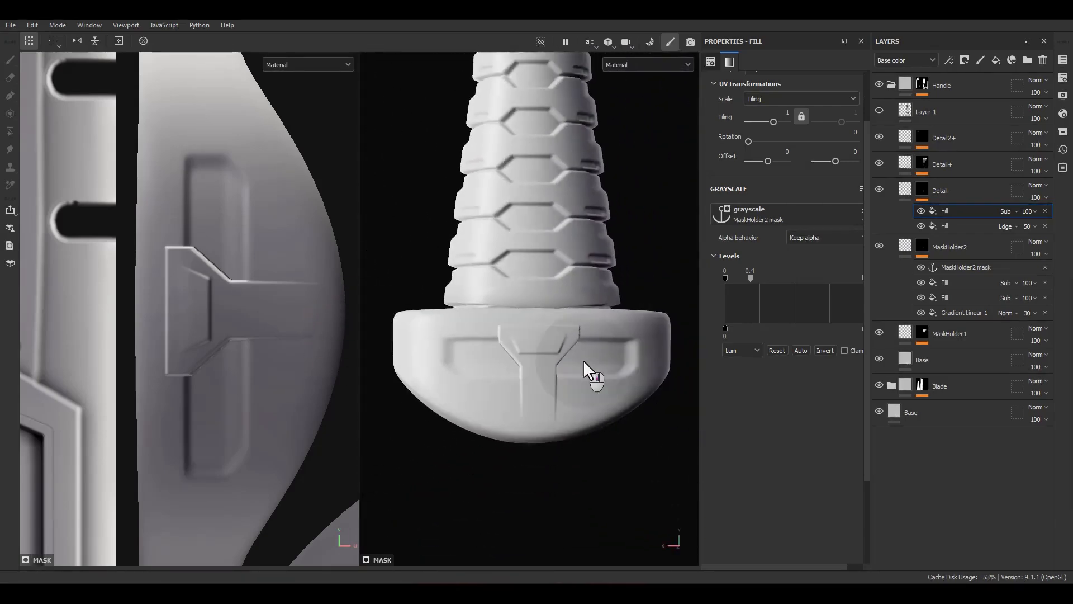
scroll(583, 360, "down", 3)
middle_click_drag(566, 307, 587, 328, "alt")
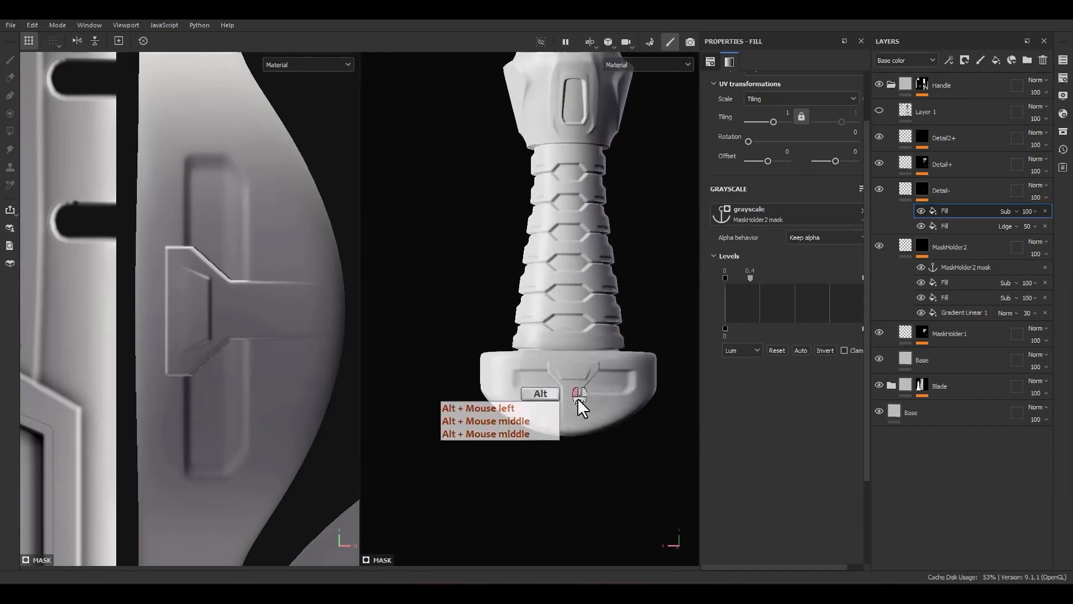
left_click_drag(578, 398, 609, 396, "alt")
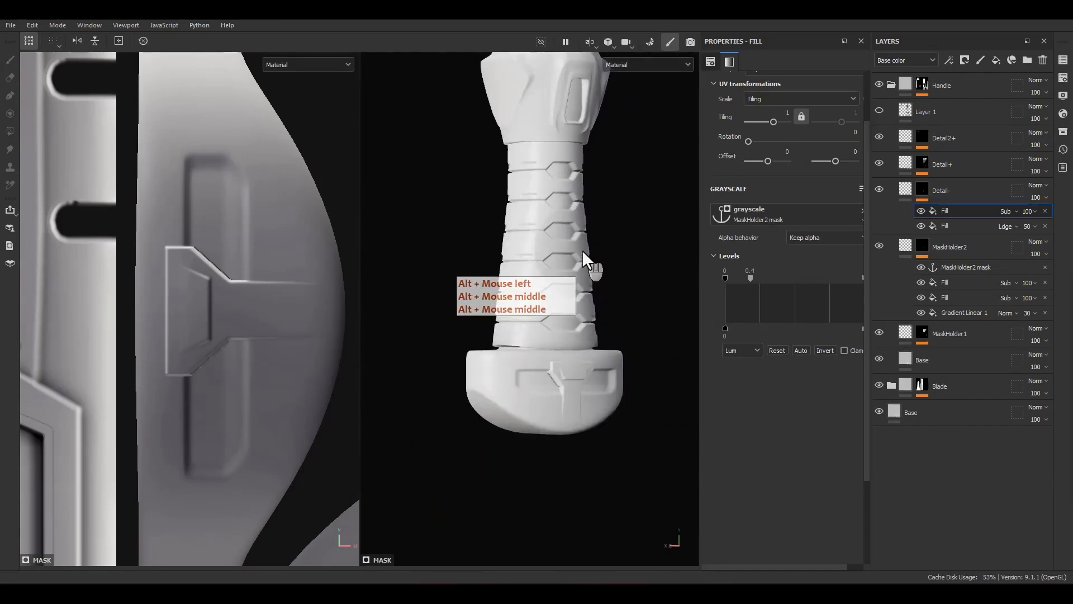
middle_click_drag(580, 300, 556, 497, "alt")
middle_click_drag(546, 307, 546, 364, "alt")
left_click_drag(542, 349, 505, 351, "alt")
middle_click_drag(560, 235, 552, 317, "alt")
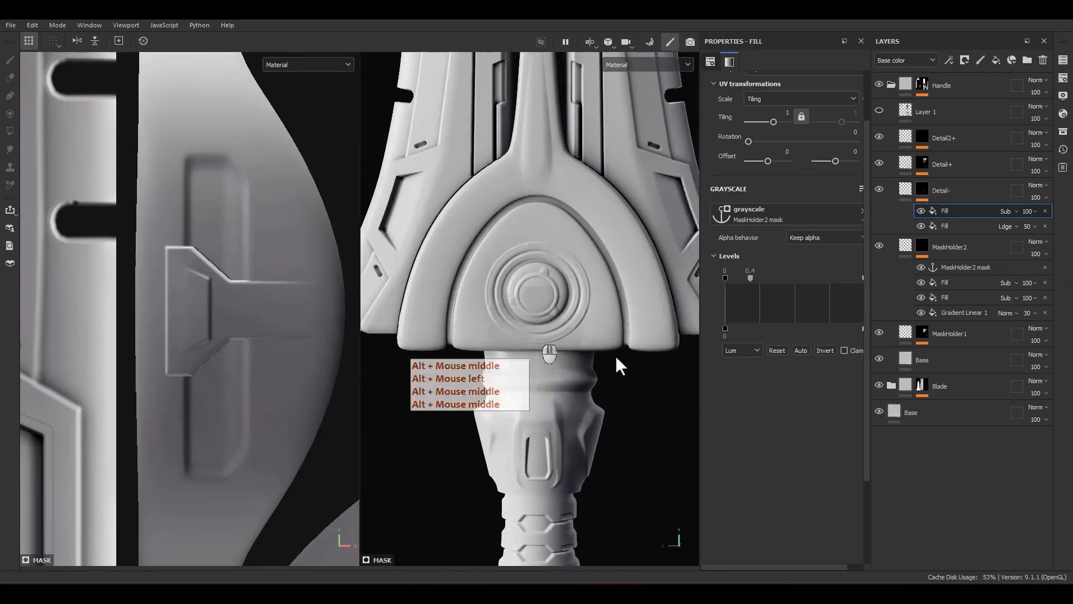
Step: Add a paint effect on top of the Detail- mask stack and switch to painting along a path on the guard
right_click(948, 213)
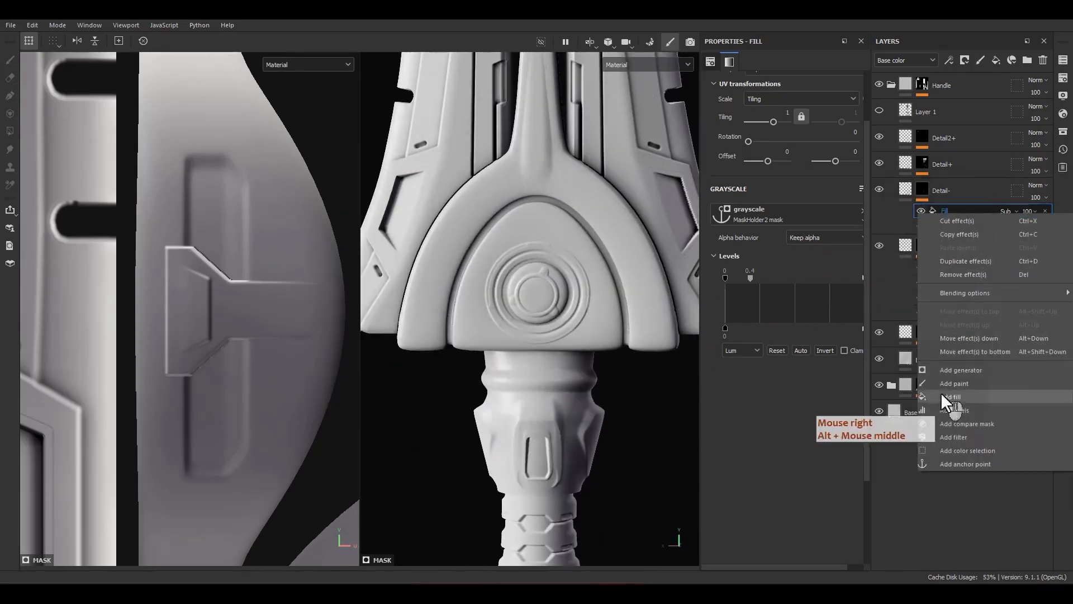
left_click(960, 384)
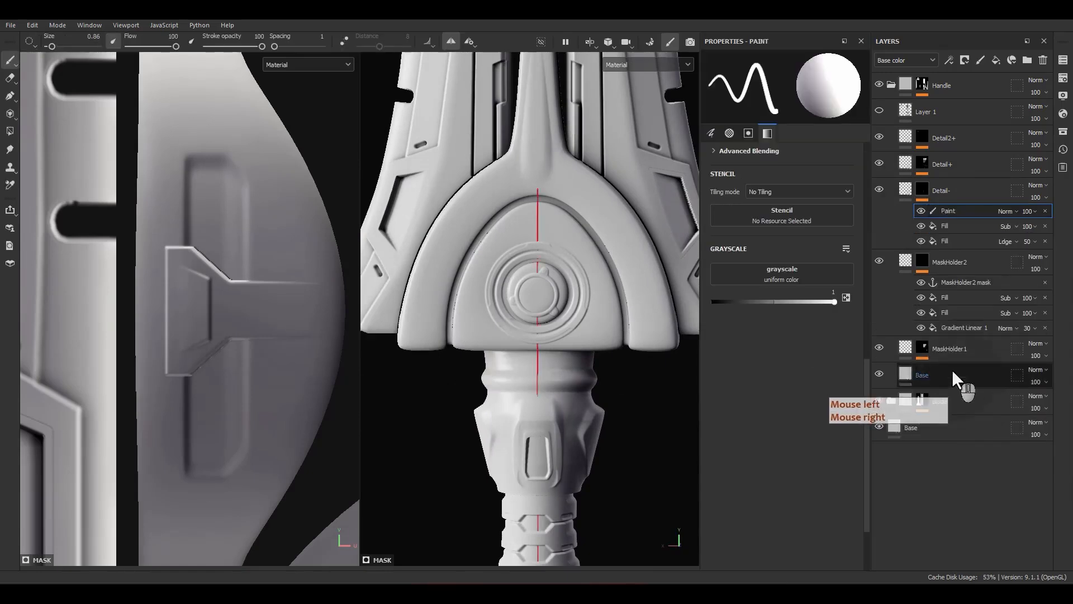
left_click(10, 98)
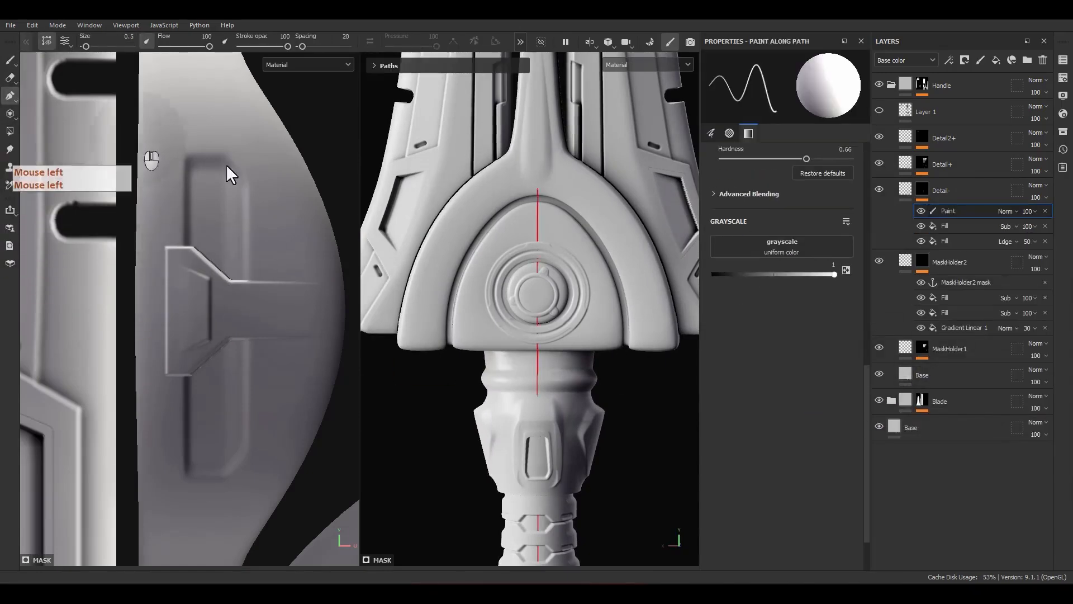
middle_click_drag(484, 186, 487, 215, "alt")
scroll(487, 215, "up", 3)
scroll(525, 250, "up", 3)
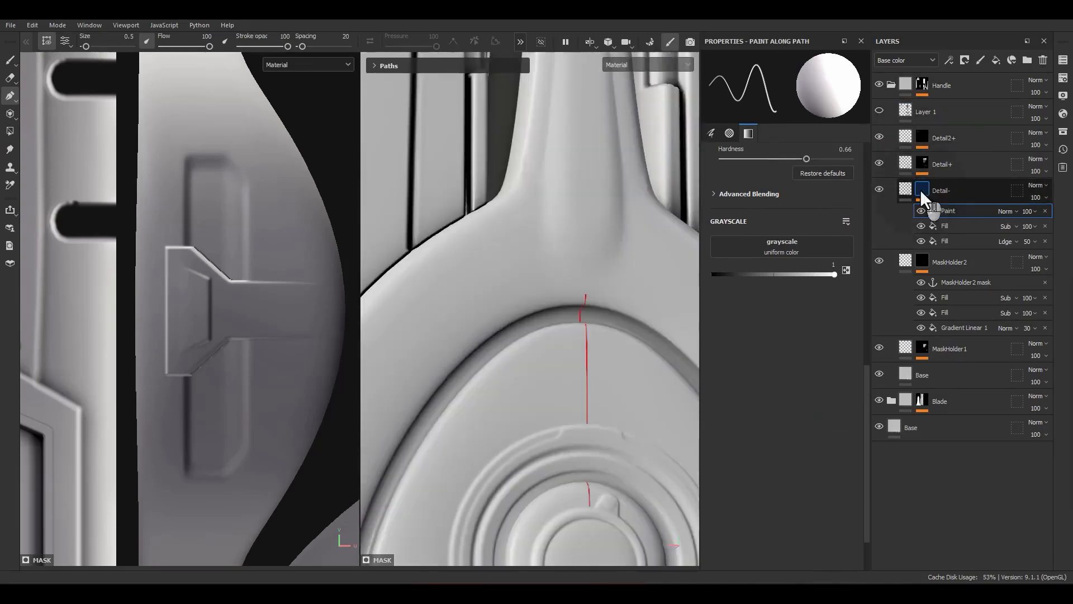
Step: Display the Detail- mask and set the paint effect's blending mode to Linear dodge (Add)
left_click(920, 189, "alt")
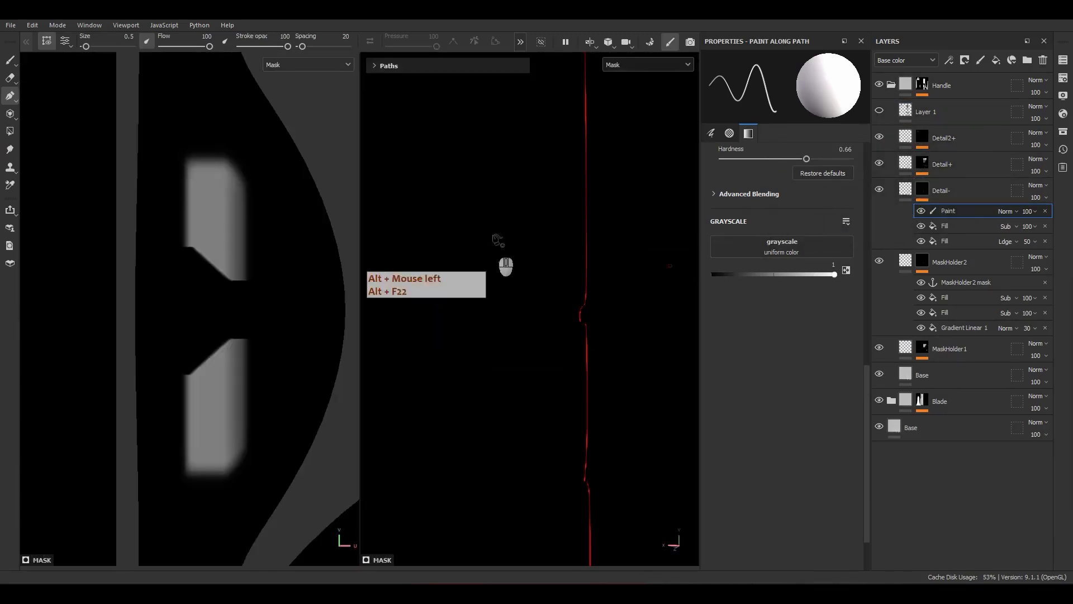
left_click(1004, 212)
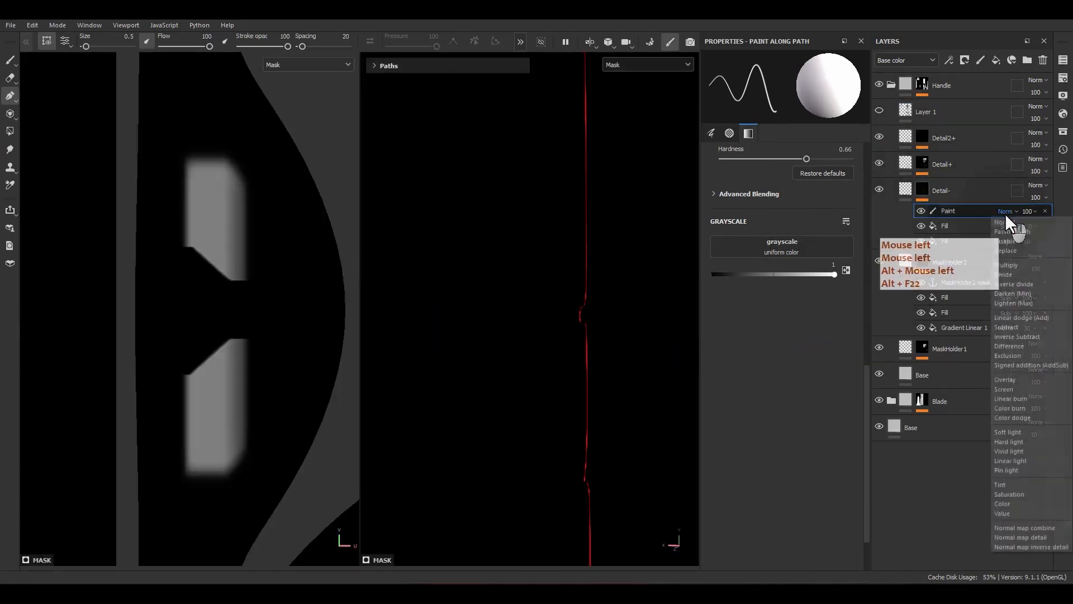
left_click(1013, 317)
Step: Draw a short three-point paint path beside the guard's symmetry line and raise the brush size to 12.56
middle_click_drag(470, 242, 507, 274, "alt")
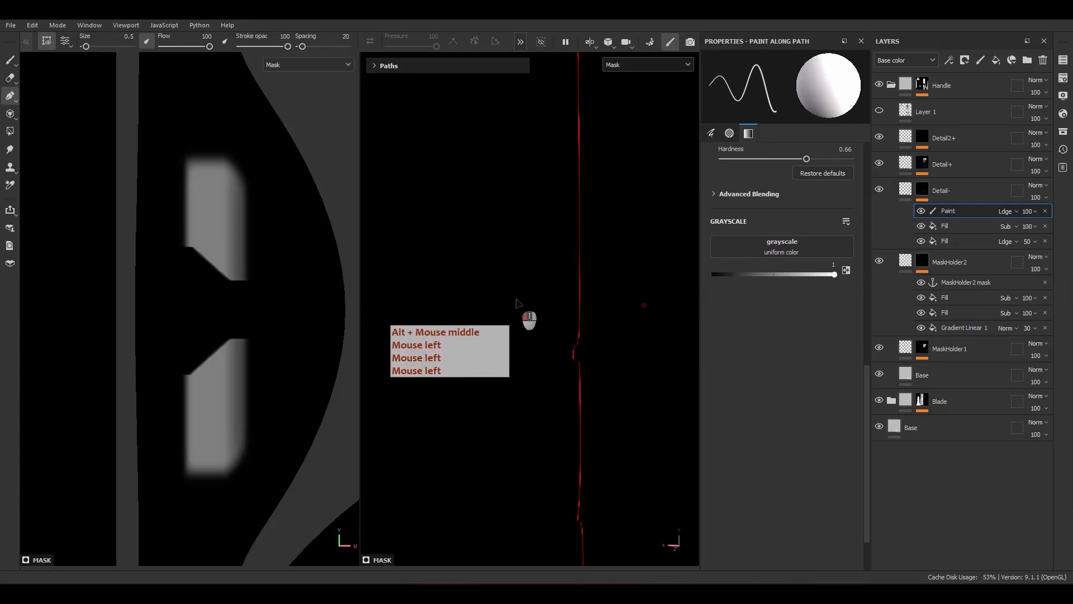
left_click(516, 297)
left_click_drag(495, 300, 492, 273, "alt")
left_click(491, 260)
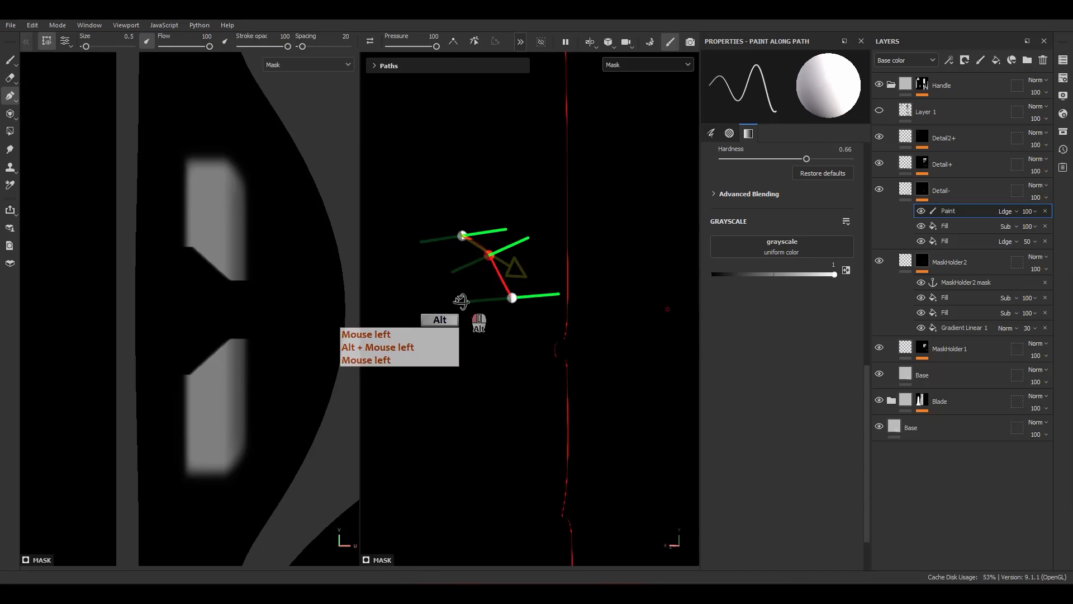
left_click_drag(390, 305, 380, 299, "alt")
mouse_move(86, 47)
left_mouse_down()
mouse_move(110, 46)
mouse_move(99, 48)
left_mouse_up()
key("ctrl+z")
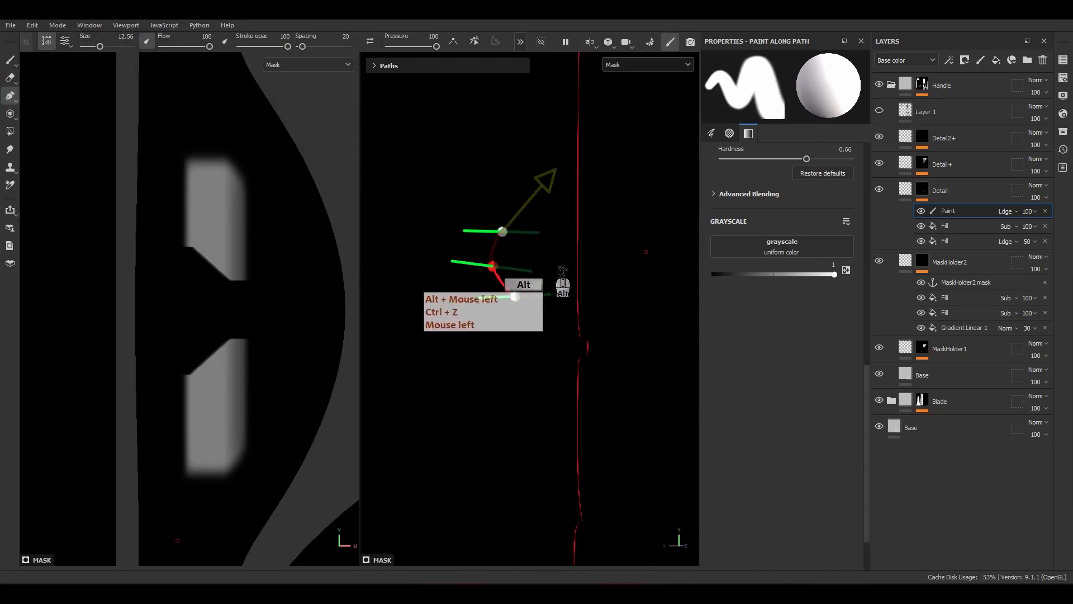
Step: Inspect the thick path stroke on the guard from several angles and undo it
left_click_drag(620, 267, 621, 292, "alt")
right_click_drag(619, 291, 570, 207, "alt")
right_click_drag(570, 207, 526, 131, "alt")
mouse_move(526, 131)
left_mouse_down("alt")
mouse_move(672, 273)
mouse_move(619, 306)
mouse_move(580, 359)
left_mouse_up("alt")
middle_click_drag(580, 359, 546, 312, "alt")
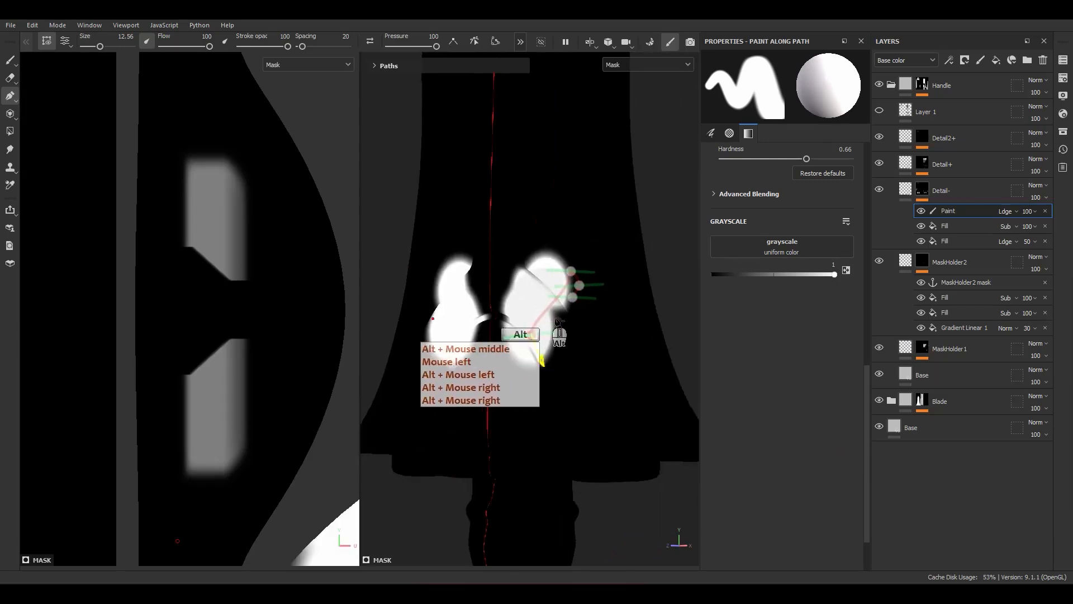
left_click_drag(546, 311, 487, 331, "alt")
middle_click_drag(487, 331, 454, 315, "alt")
right_click_drag(453, 315, 529, 344, "alt")
key("ctrl+z")
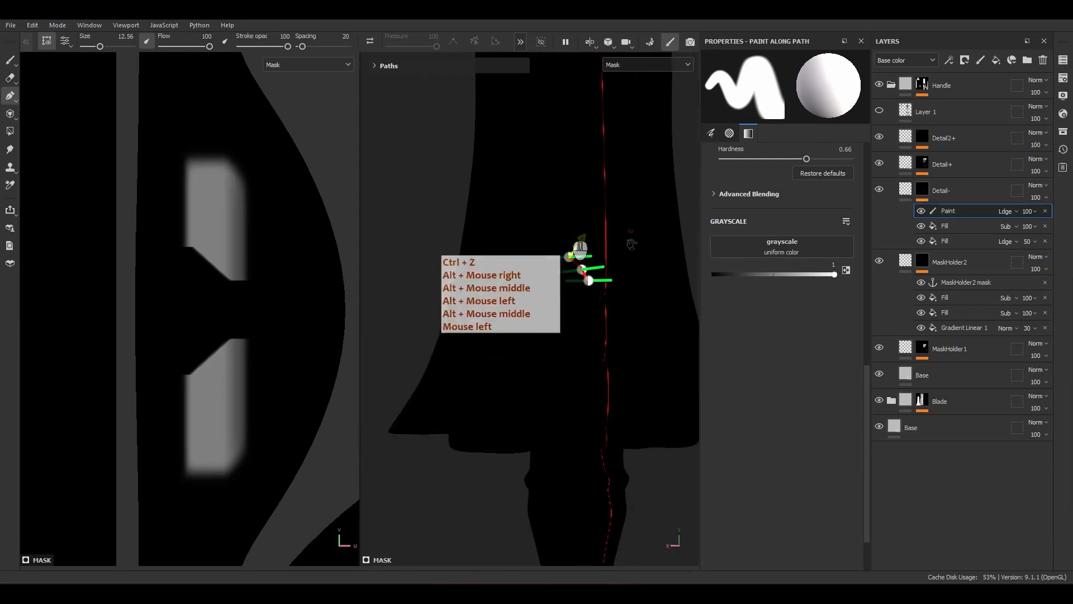
Step: Delete the paint effect from the Detail- mask and add a fresh paint effect at the top of its stack
middle_click_drag(562, 246, 558, 331, "alt")
right_click_drag(560, 332, 565, 297, "alt")
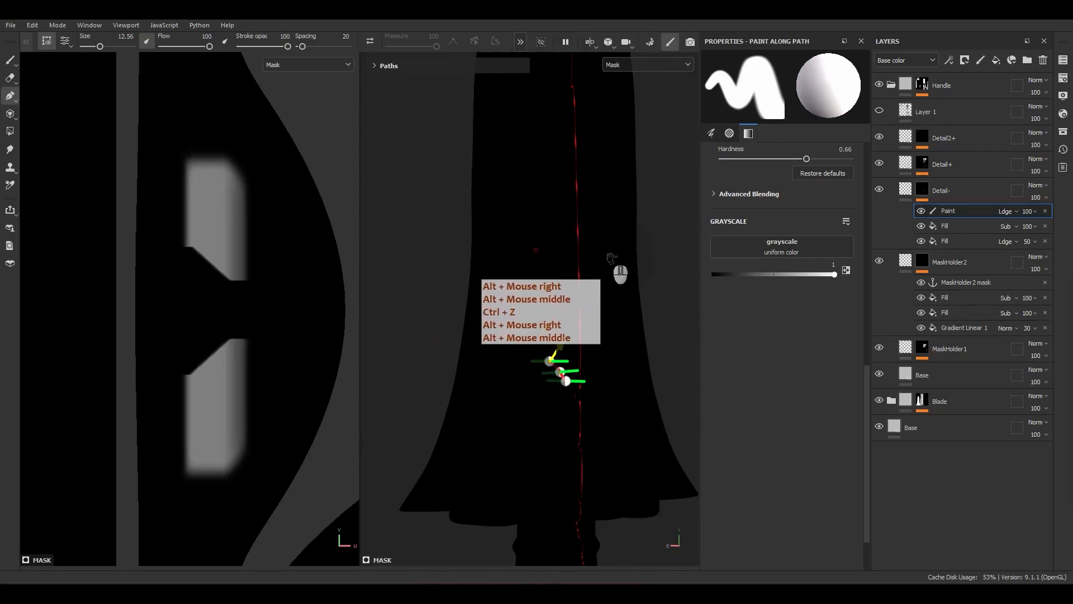
scroll(285, 299, "down", 10)
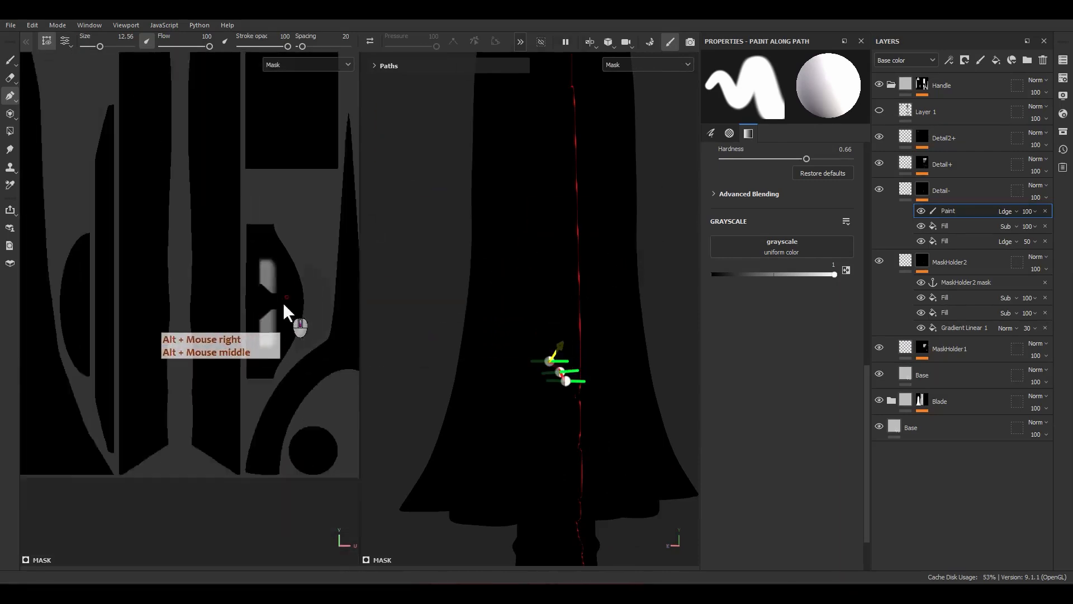
middle_click_drag(251, 62, 243, 150, "alt")
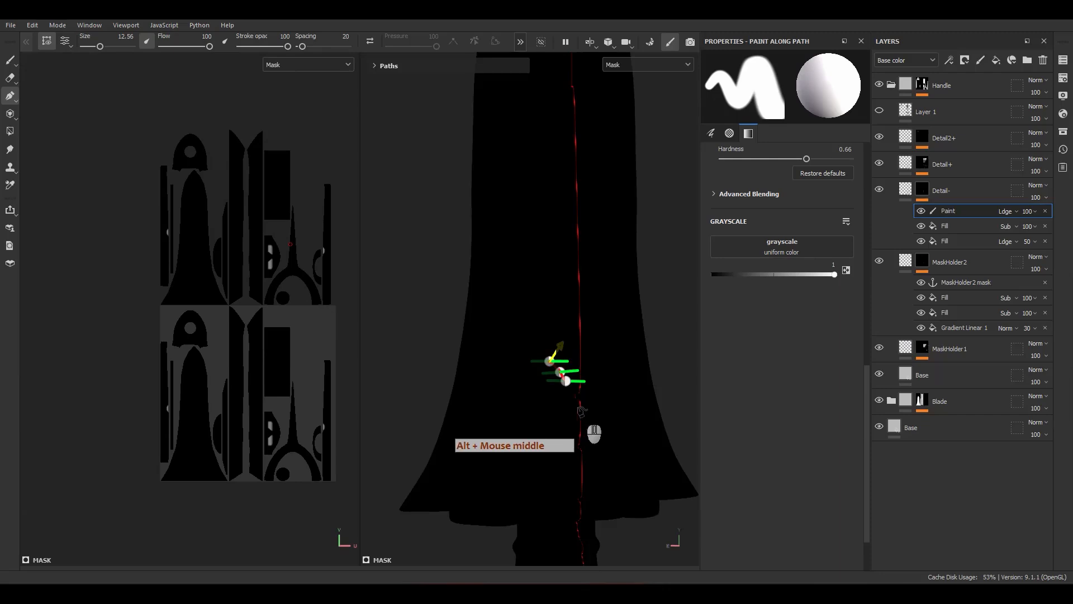
scroll(565, 385, "up", 3)
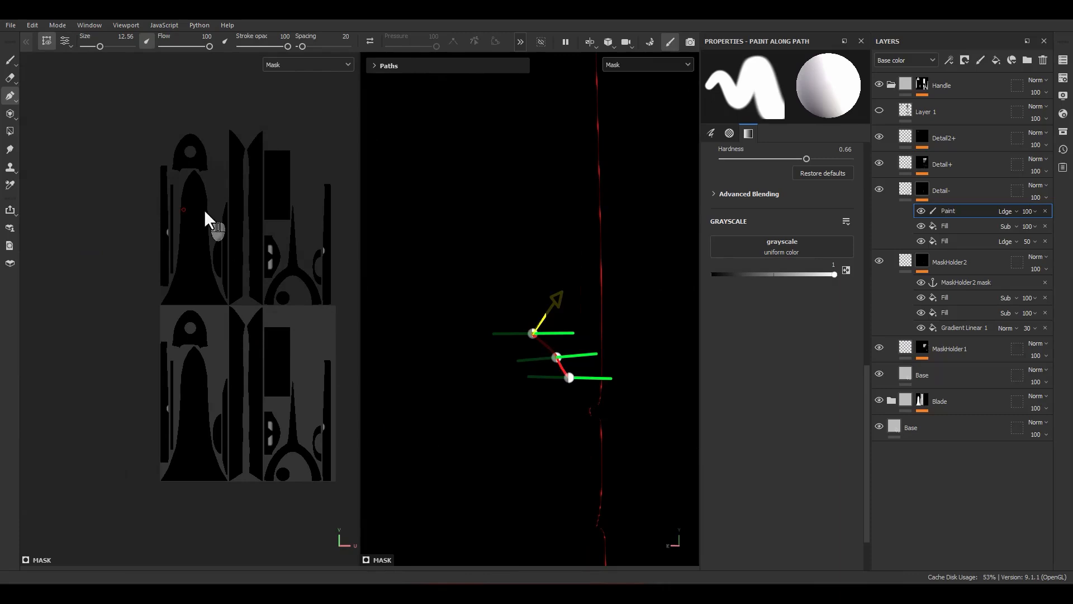
left_click(1045, 211)
right_click(942, 211)
left_click(953, 380)
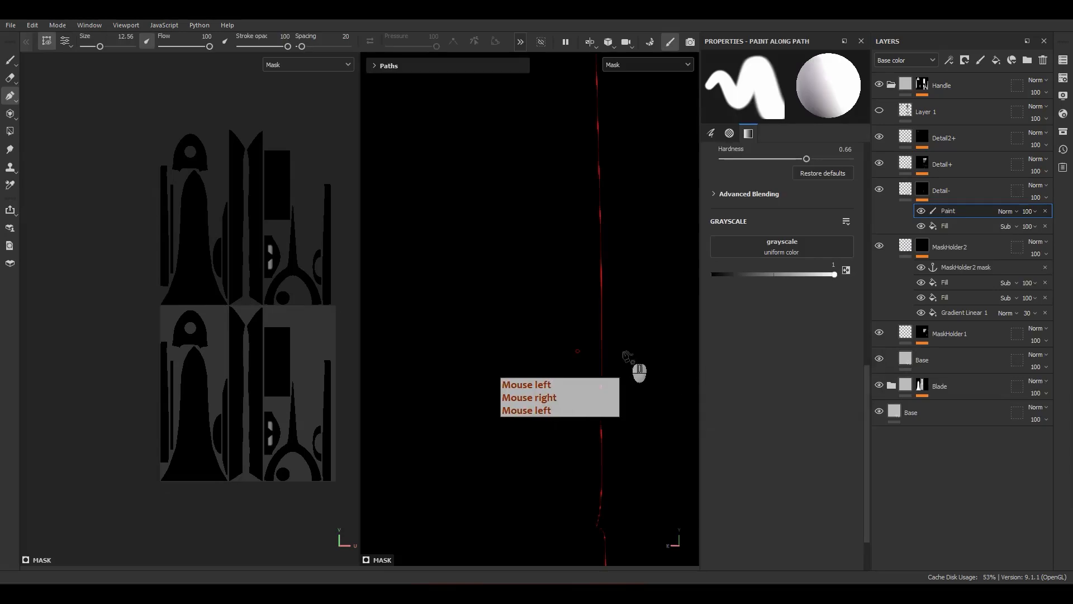
Step: Restore the material display on the model and select the new paint effect in the Detail- mask
scroll(624, 352, "down", 5)
left_click_drag(568, 317, 654, 391, "alt")
middle_click_drag(498, 400, 553, 375, "alt")
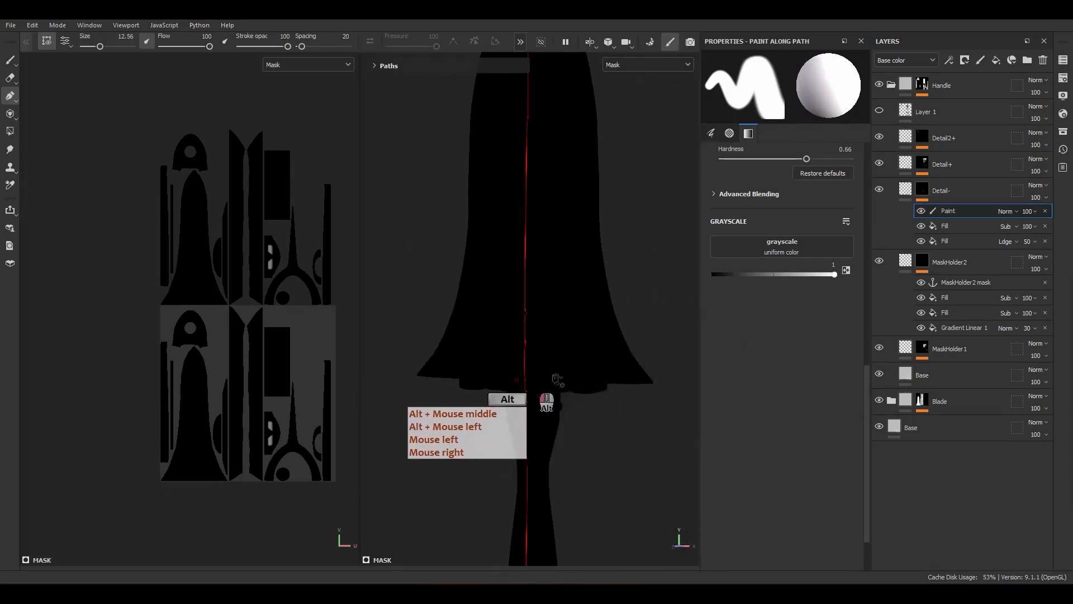
left_click_drag(534, 380, 503, 346, "alt")
scroll(506, 335, "up", 5)
left_click(903, 192)
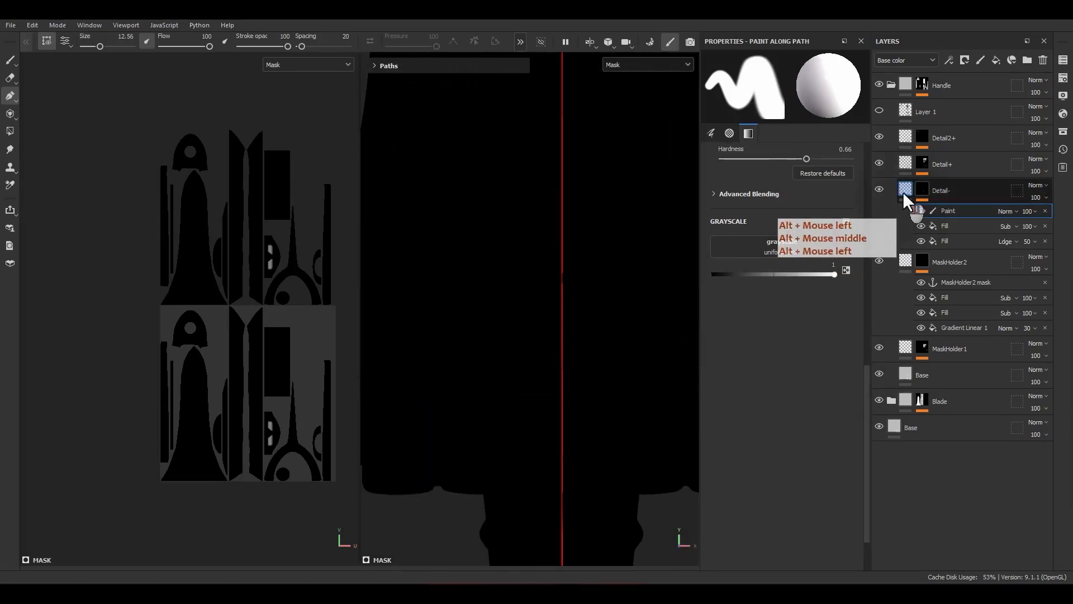
left_click(923, 188)
left_click(940, 211)
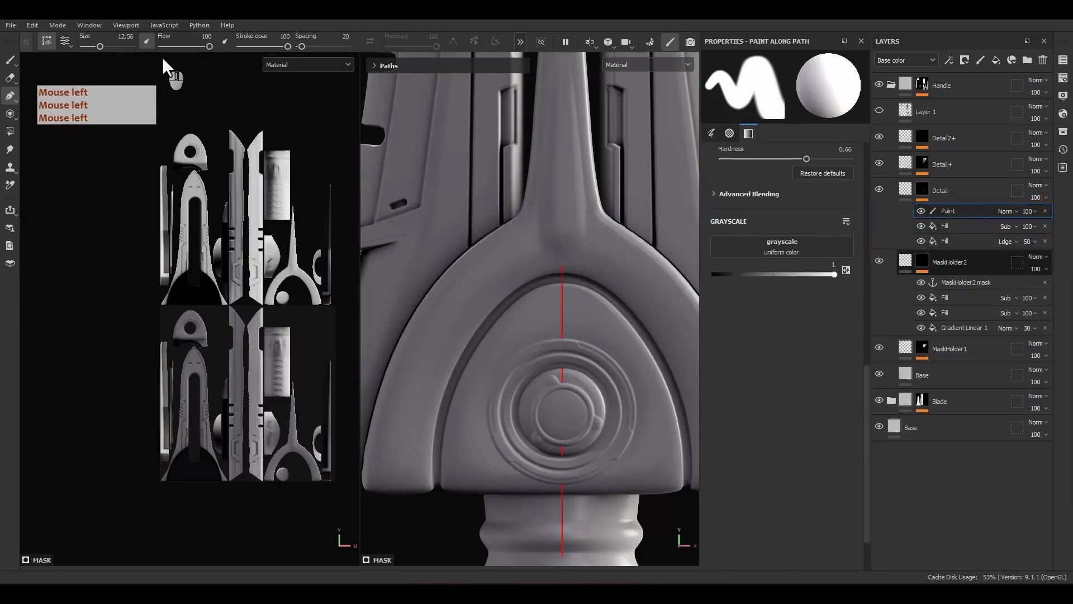
Step: Set the brush size to 0.5 and draw a two-point path across the guard's arched band beside the central spine
type(".5")
key("Return")
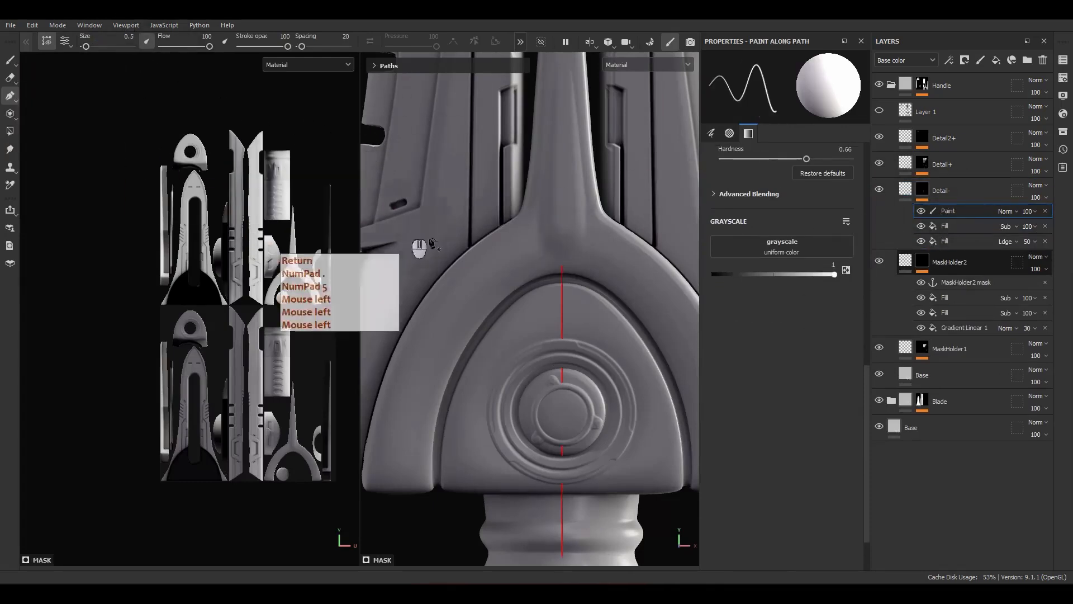
scroll(557, 322, "up", 3)
left_click(562, 314)
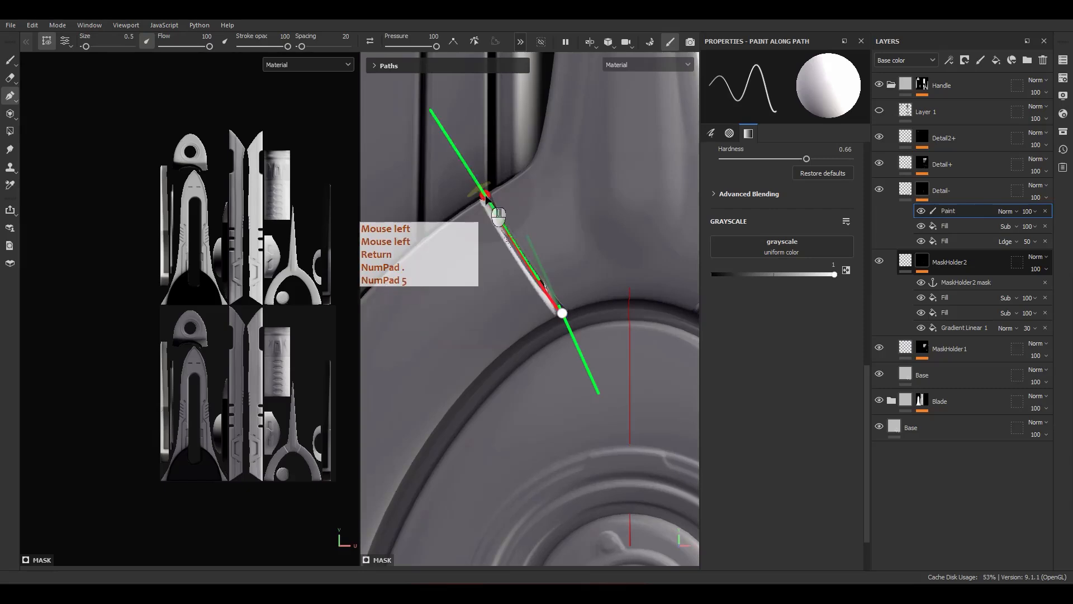
left_click_drag(503, 250, 568, 300, "alt")
left_click(571, 309)
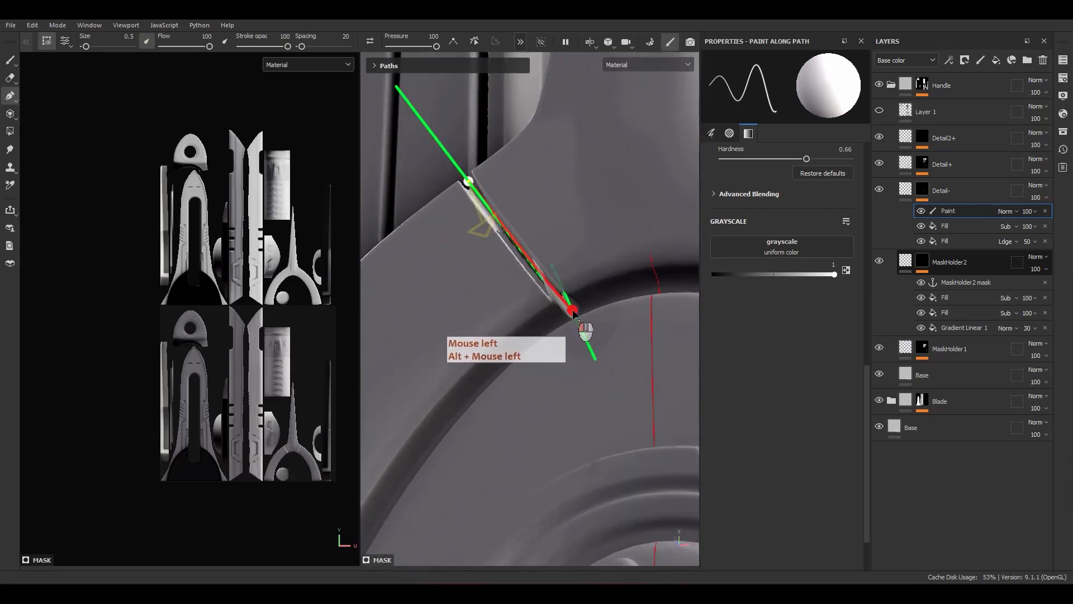
left_click_drag(468, 252, 499, 296, "alt")
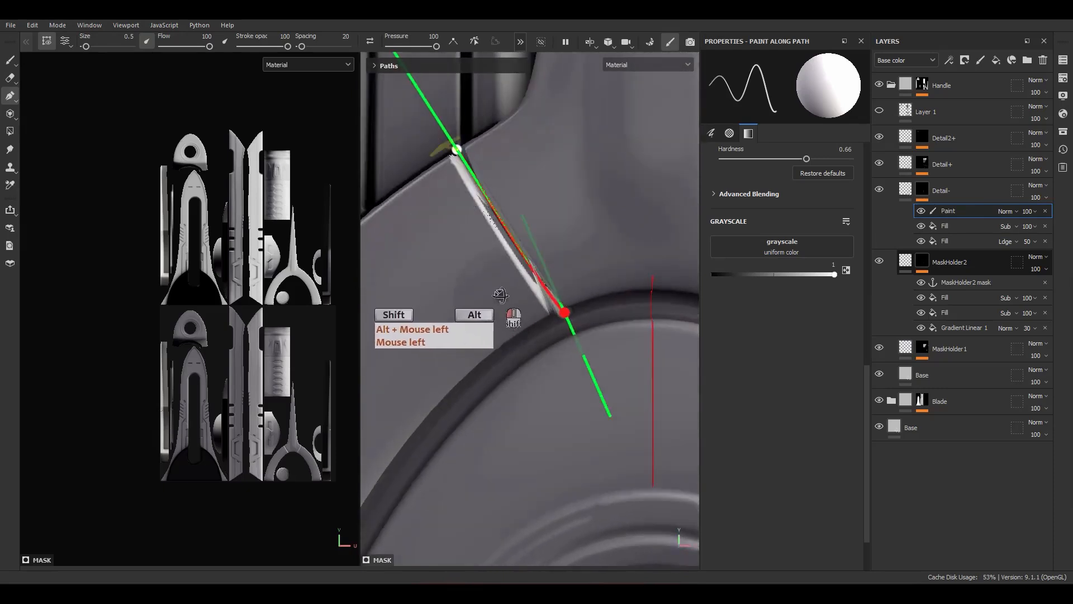
right_click_drag(533, 297, 509, 308, "alt")
middle_click_drag(509, 308, 545, 213, "alt")
mouse_move(545, 213)
left_mouse_down("alt")
mouse_move(510, 213)
mouse_move(528, 213)
left_mouse_up("alt")
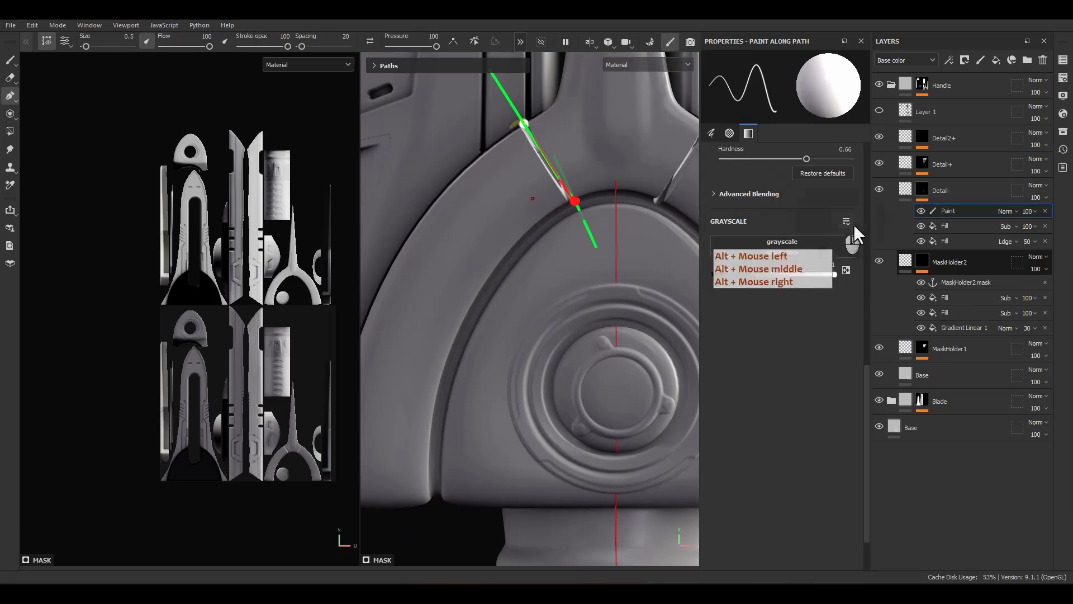
Step: Set the paint effect's opacity to 20 and its blending mode to Linear dodge (Add), and deselect the path
left_click(1028, 225)
left_click(1050, 224)
type("20")
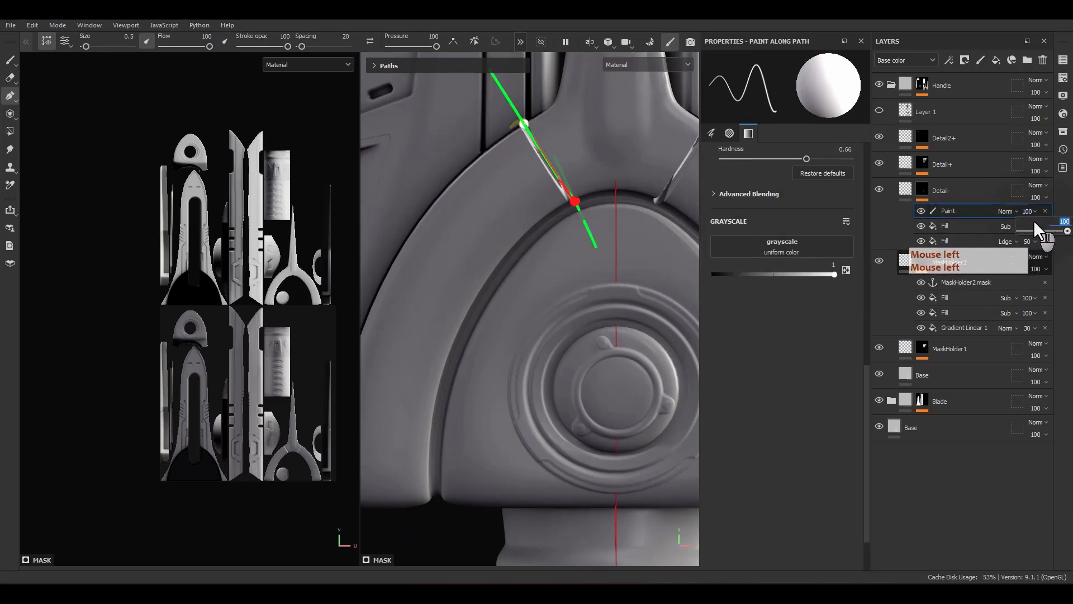
key("Return")
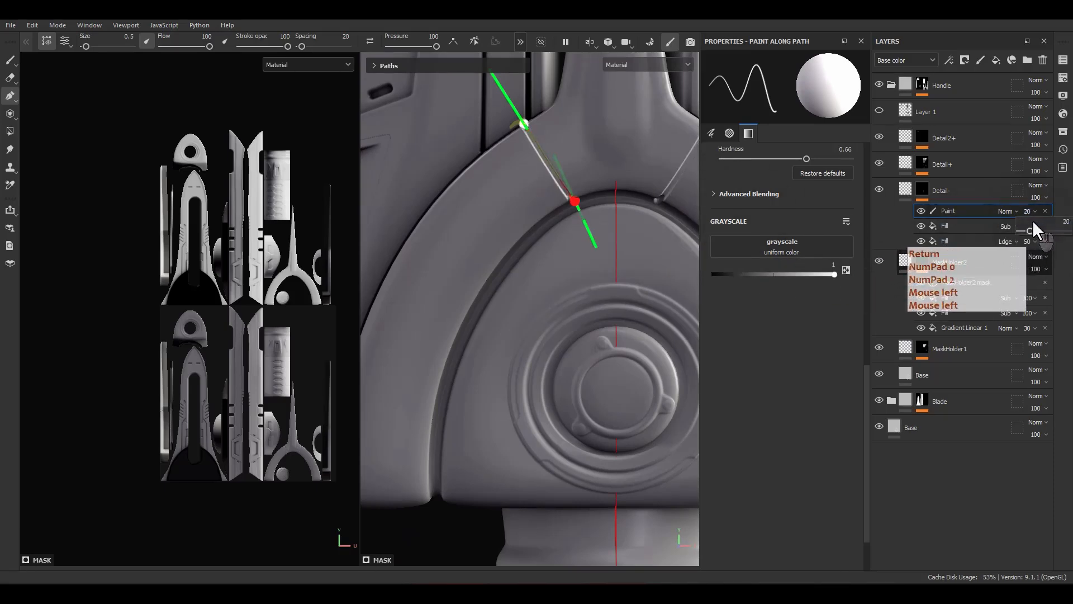
key("KP_Subtract")
middle_click_drag(613, 263, 609, 302, "alt")
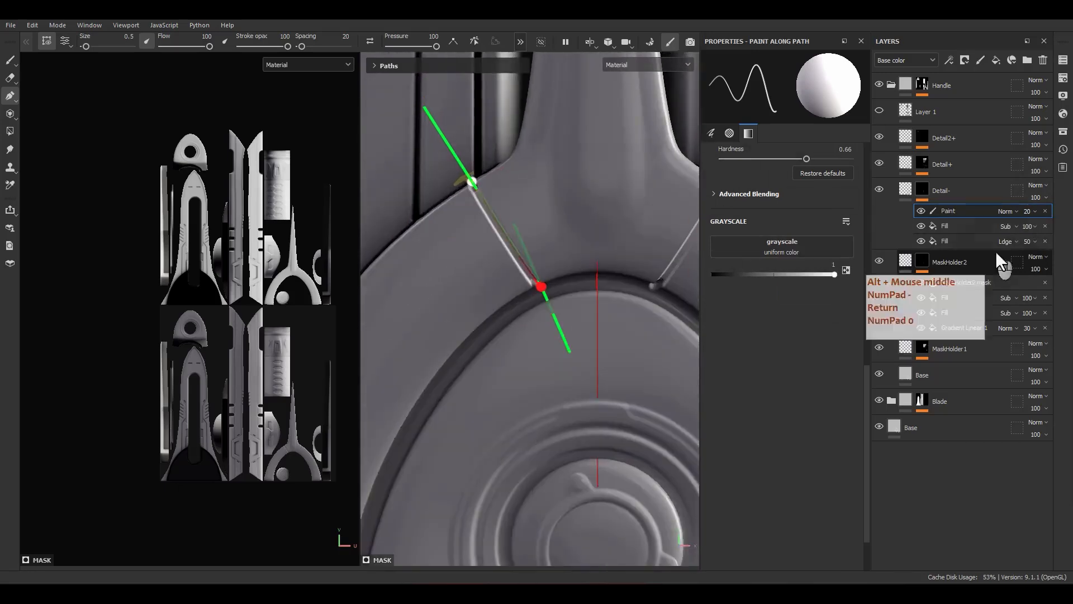
left_click(1005, 211)
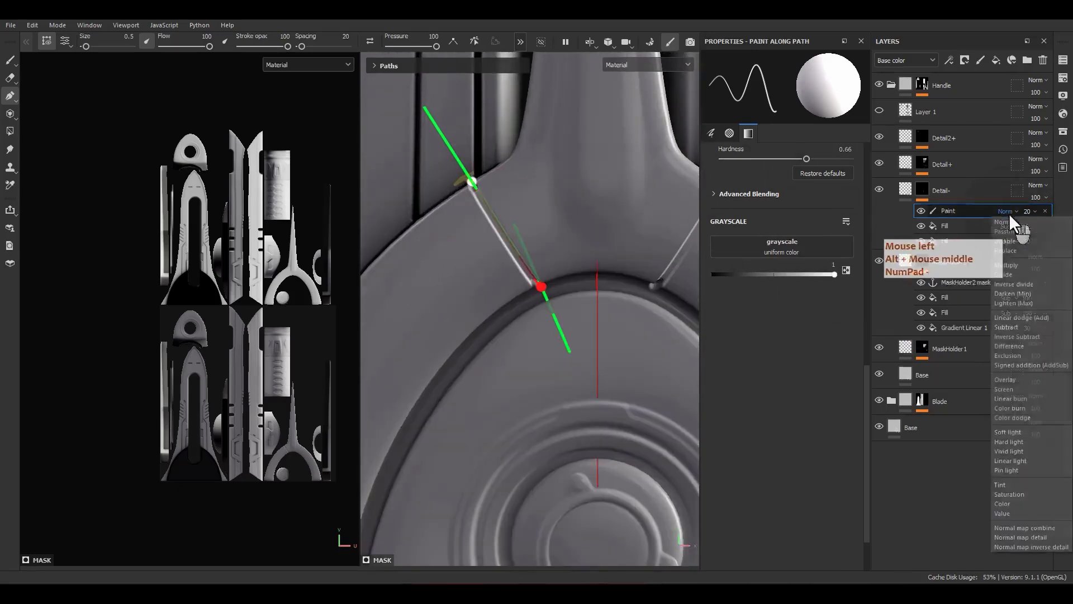
left_click(1018, 319)
scroll(515, 284, "down", 5)
middle_click_drag(508, 309, 552, 298, "alt")
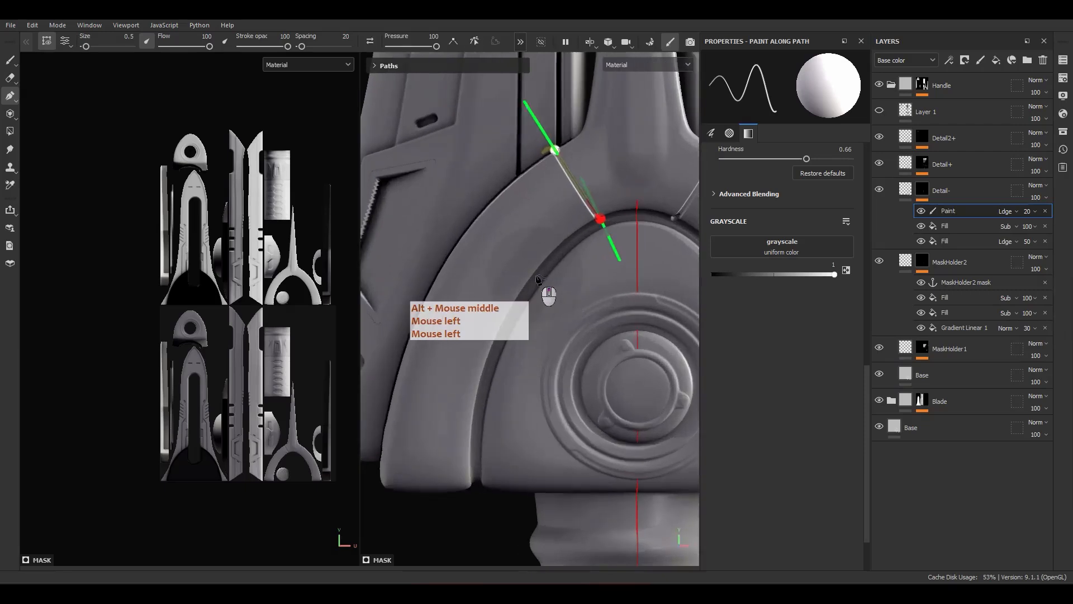
key("Escape")
Step: Draw a second two-point path across the middle of the guard's arched band, from its inner groove to its outer edge
scroll(527, 306, "up", 4)
scroll(531, 295, "down", 3)
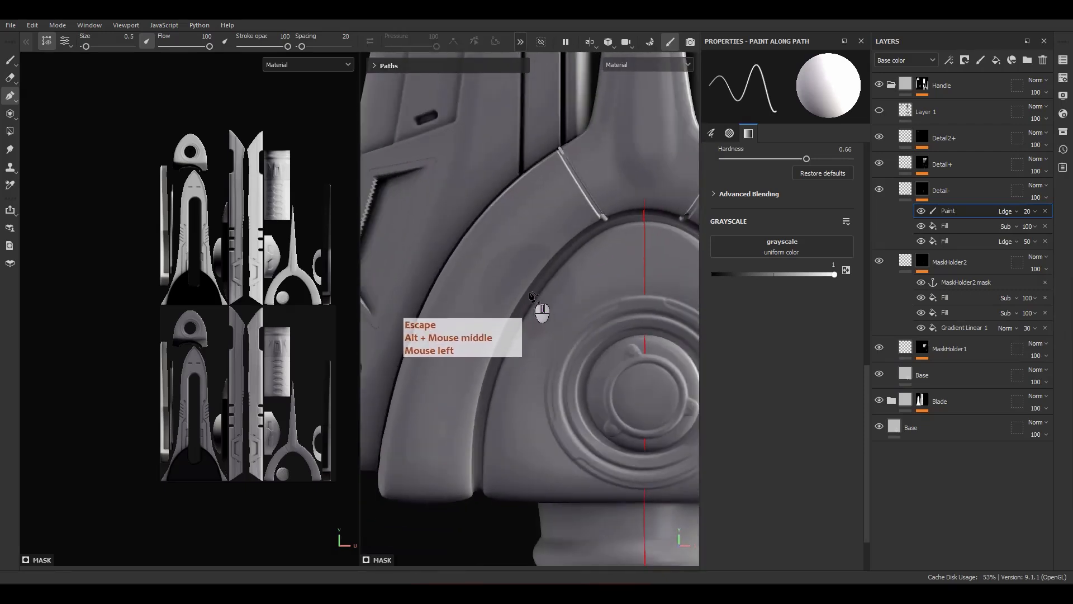
left_click(533, 286)
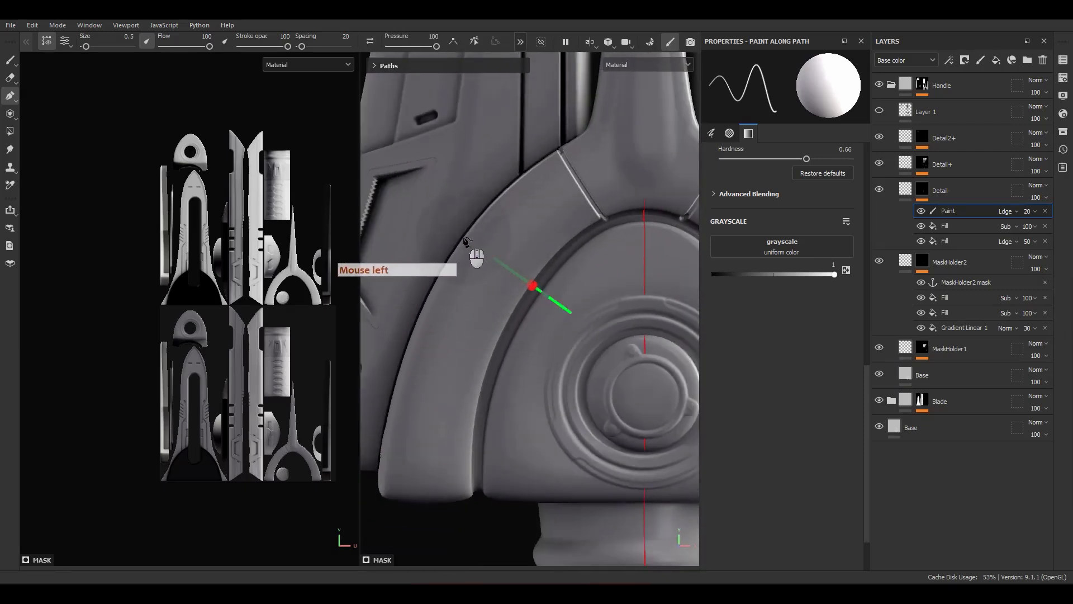
mouse_move(489, 314)
left_mouse_down("alt")
mouse_move(532, 323)
mouse_move(487, 302)
left_mouse_up("alt")
scroll(473, 256, "up", 2)
left_click_drag(477, 248, 443, 228, "alt")
key("ctrl+z")
left_click(441, 230)
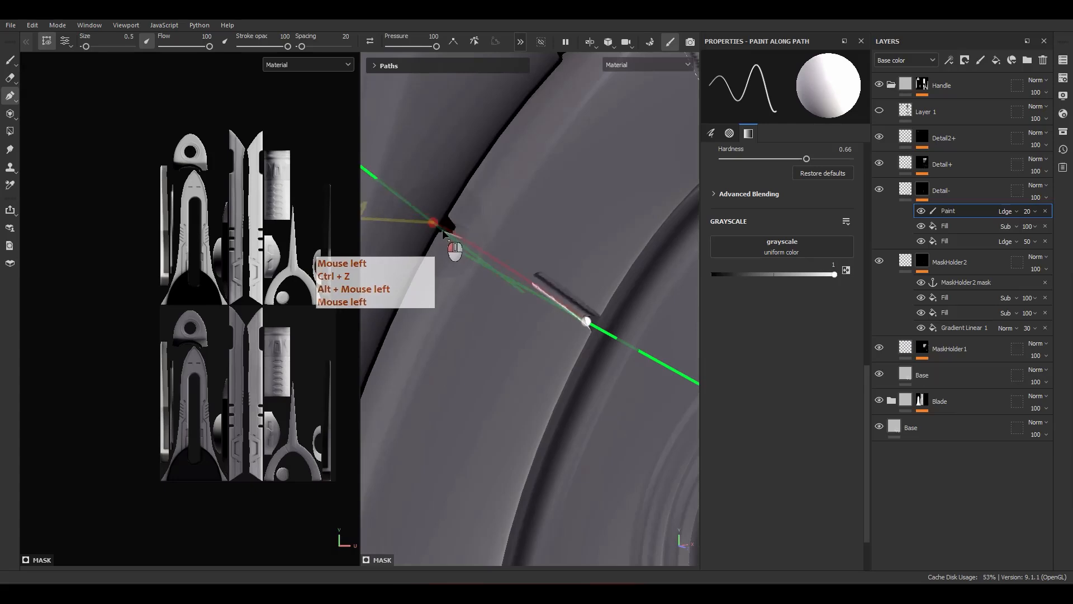
scroll(469, 248, "down", 3)
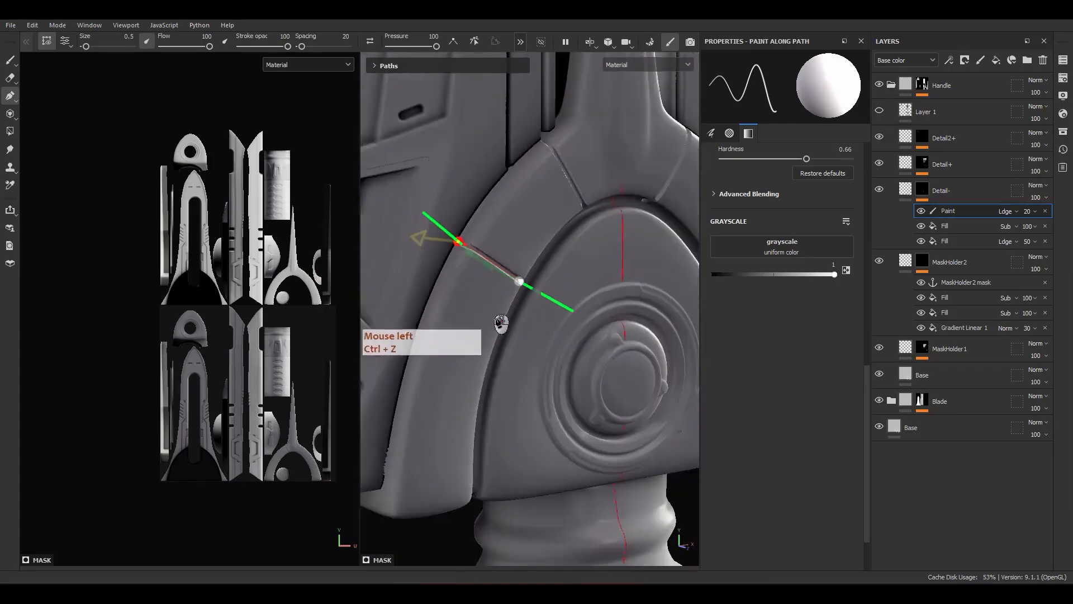
left_click_drag(489, 304, 456, 304, "alt+shift")
right_click_drag(456, 305, 419, 100, "alt")
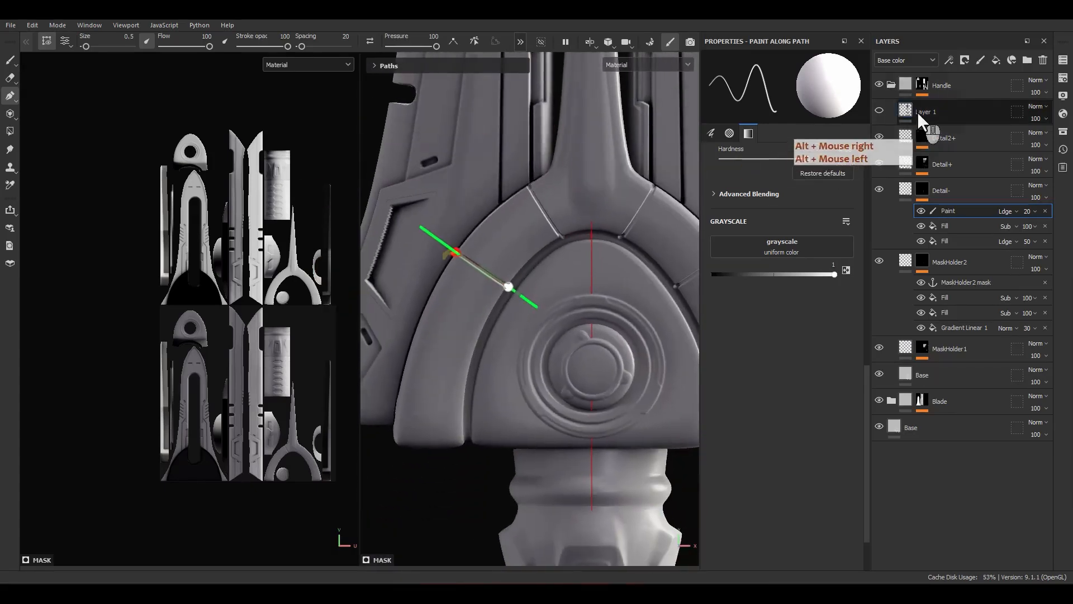
Step: Temporarily show Layer 1 as a reference and move the second path's endpoints onto the dark line painted across the band
left_click(879, 112)
left_click(879, 111)
scroll(494, 298, "up", 2)
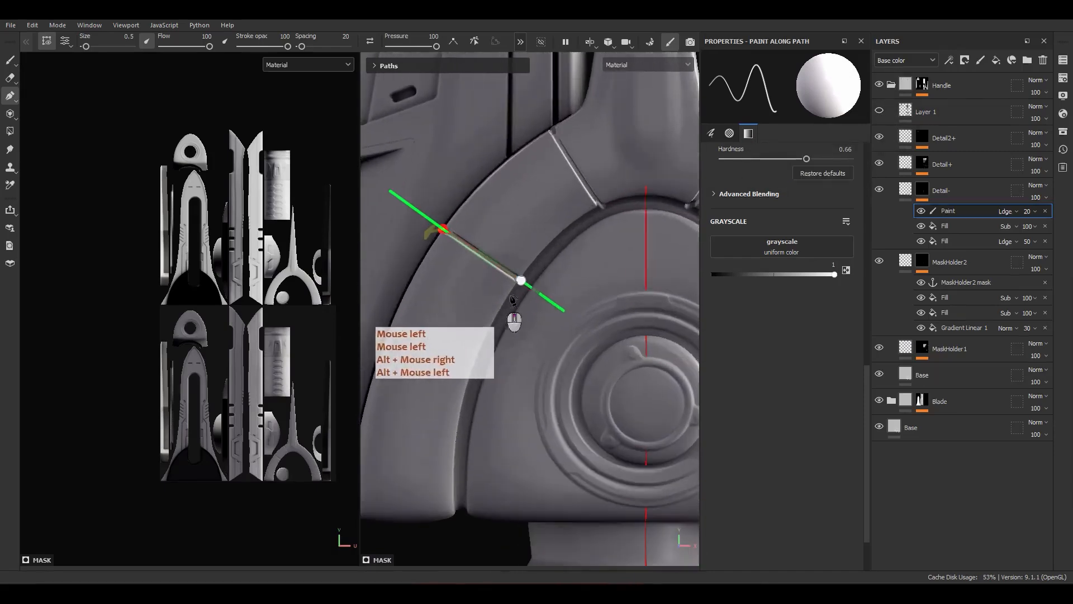
left_click(877, 110)
left_click_drag(518, 283, 506, 307)
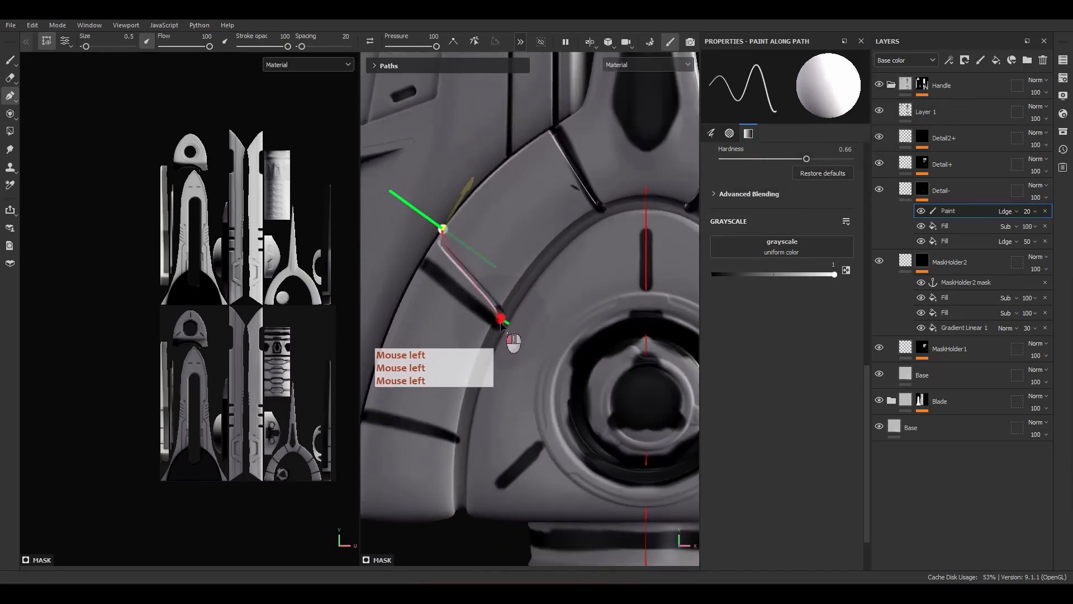
mouse_move(419, 295)
left_mouse_down("alt")
mouse_move(436, 283)
mouse_move(438, 240)
left_mouse_up("alt")
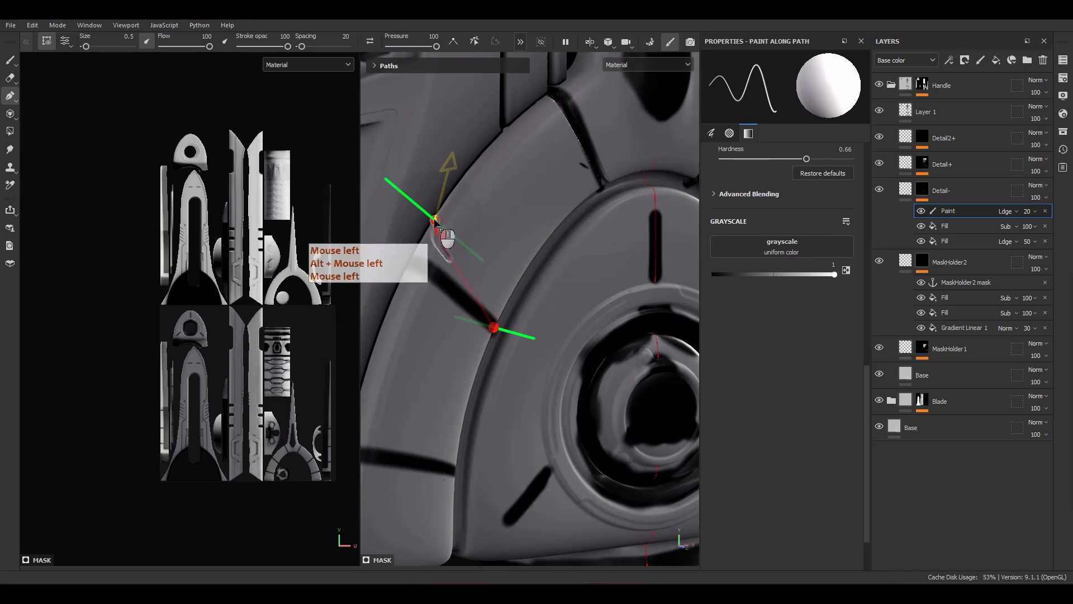
left_click_drag(487, 366, 419, 357, "alt")
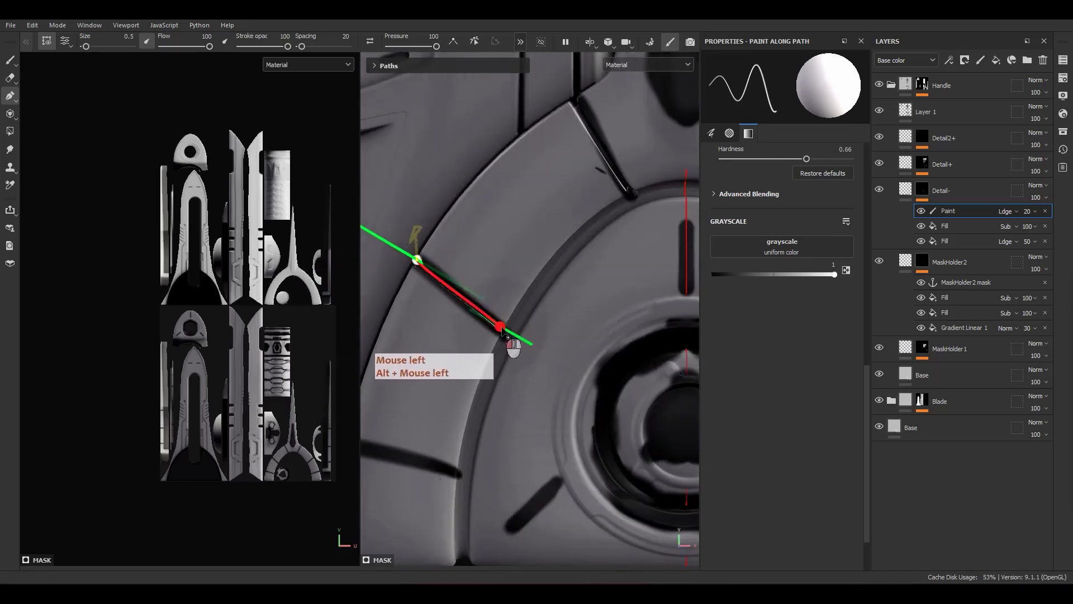
left_click(879, 110)
Step: Fine-tune the outer endpoint of the second path at the arched band's edge and deselect the path
scroll(398, 363, "down", 4)
mouse_move(544, 353)
middle_mouse_down("alt")
mouse_move(560, 358)
mouse_move(659, 298)
middle_mouse_up("alt")
scroll(582, 328, "up", 1)
scroll(514, 249, "up", 2)
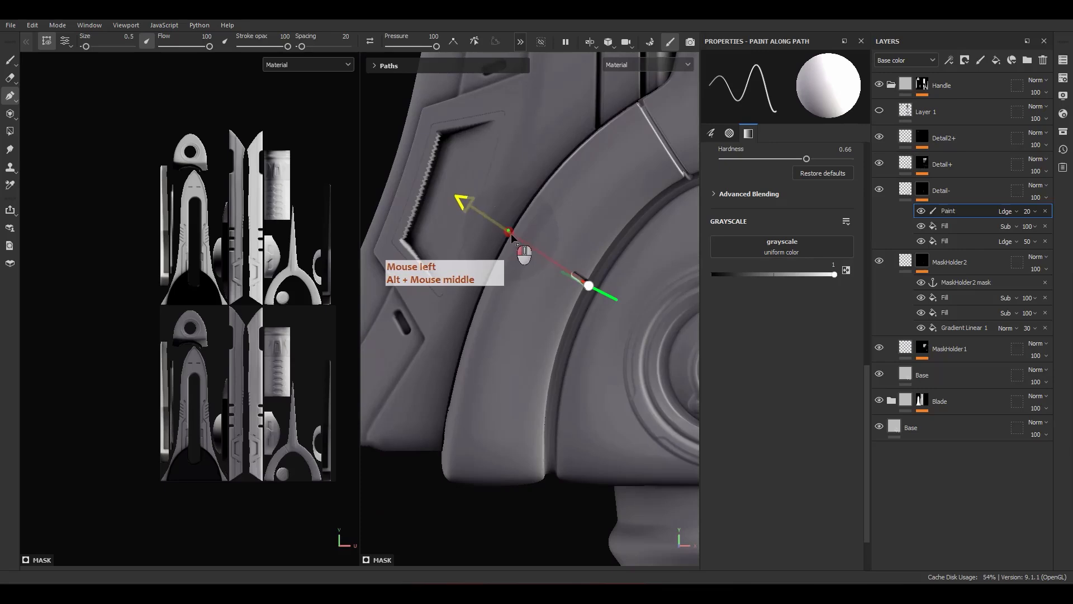
scroll(524, 264, "down", 2)
scroll(593, 301, "down", 1)
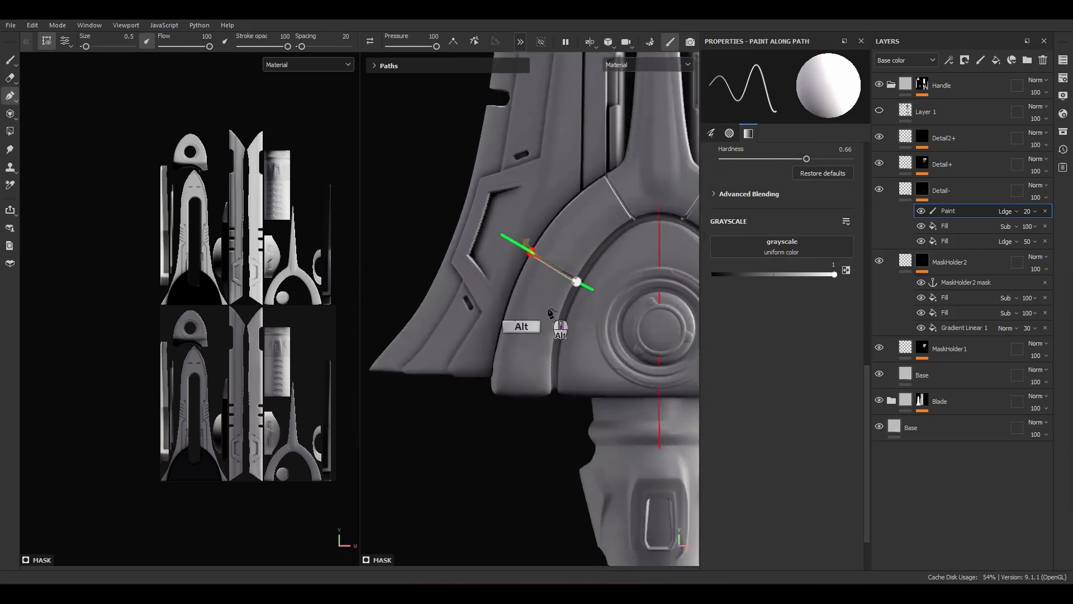
middle_click_drag(557, 338, 533, 294, "alt")
scroll(528, 304, "up", 1)
key("Escape")
Step: Draw a third two-point path across the lower part of the guard's arched band, from the inner groove to the outer edge
scroll(534, 301, "up", 1)
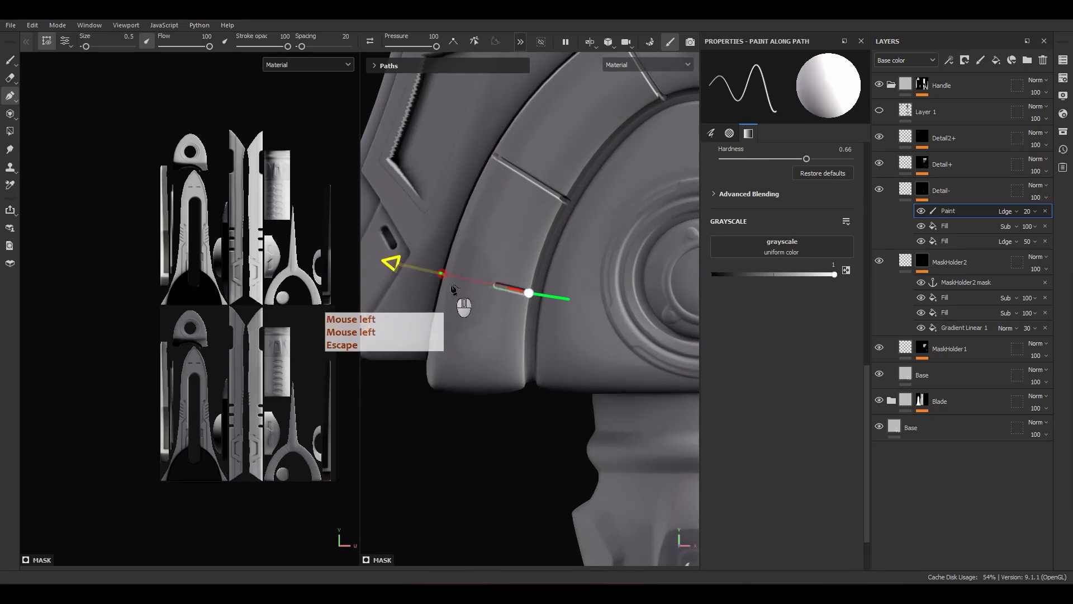
scroll(454, 287, "up", 2)
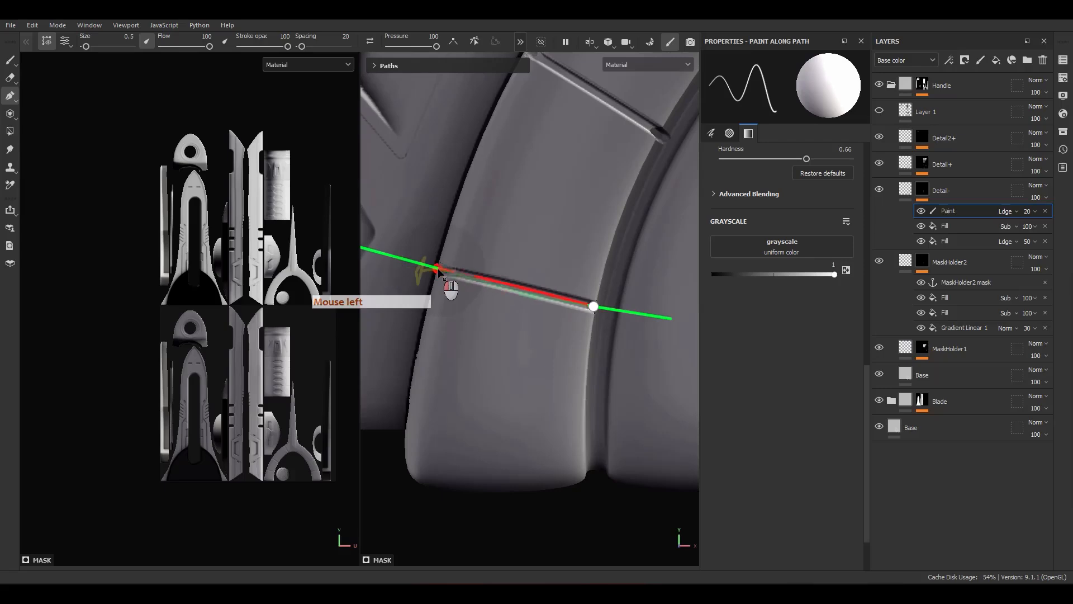
scroll(521, 277, "down", 3)
middle_click_drag(548, 275, 460, 275, "alt")
scroll(460, 269, "up", 1)
key("Escape")
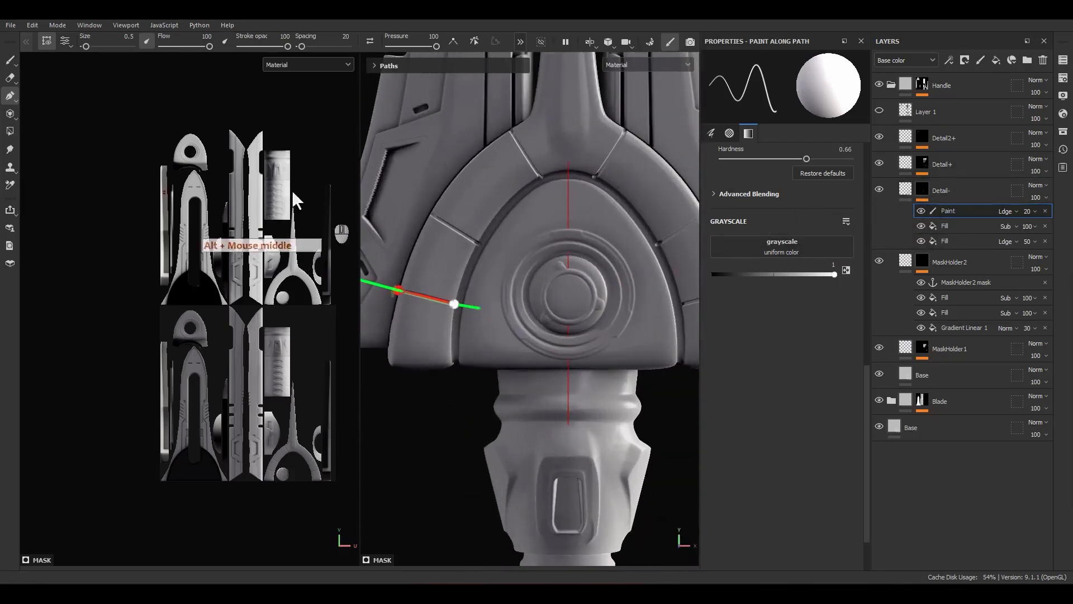
Step: Deselect the lower path, reselect the middle one and readjust its outer endpoint on the arched band
scroll(459, 237, "up", 1)
key("Escape")
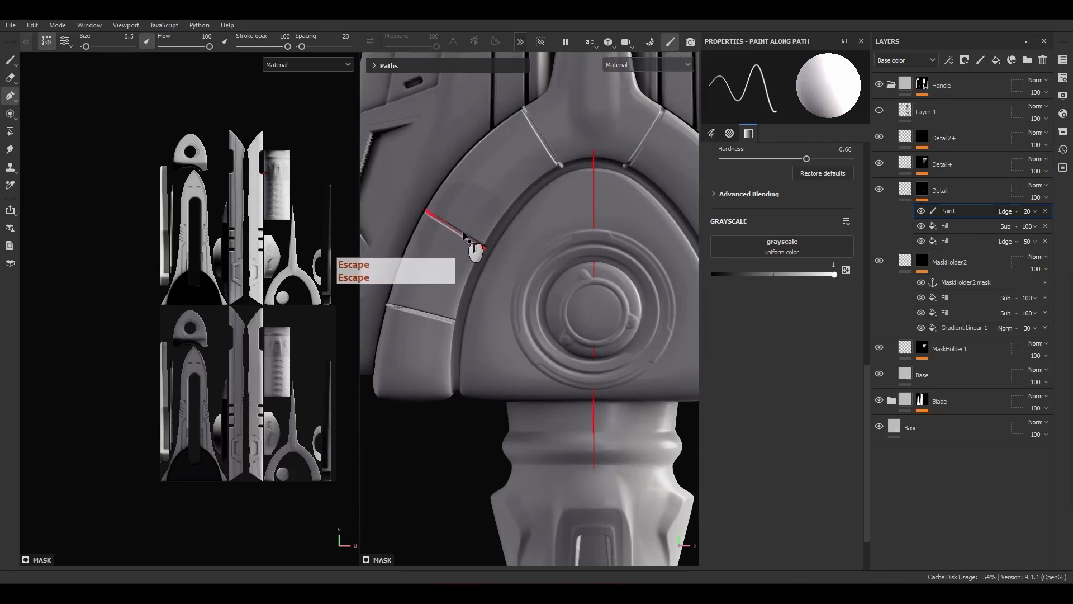
middle_click_drag(497, 218, 490, 308, "alt")
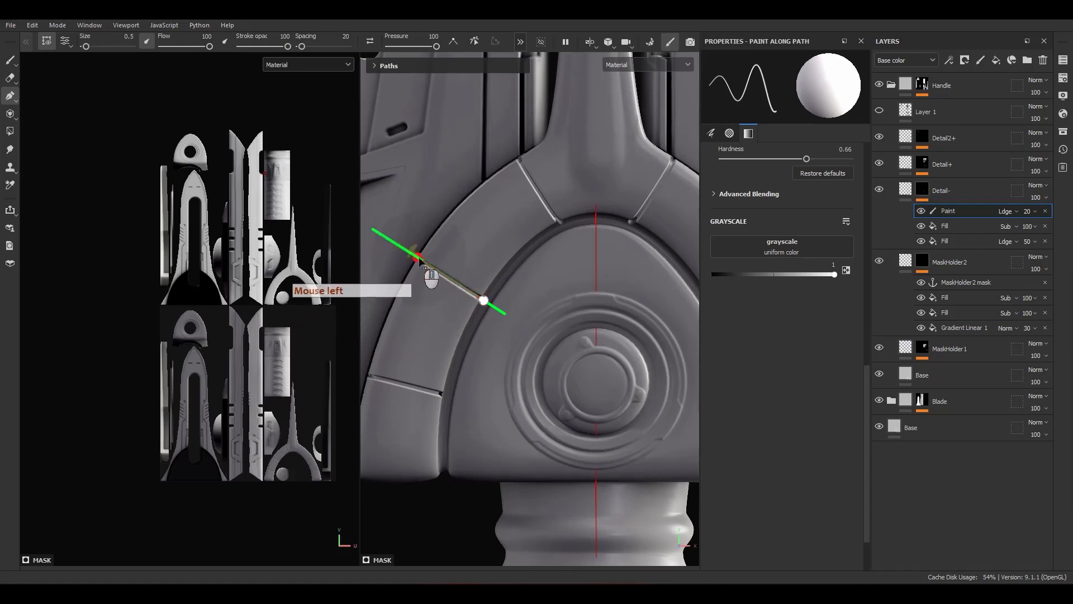
scroll(489, 301, "down", 4)
left_click_drag(617, 369, 556, 363, "alt")
scroll(492, 280, "up", 4)
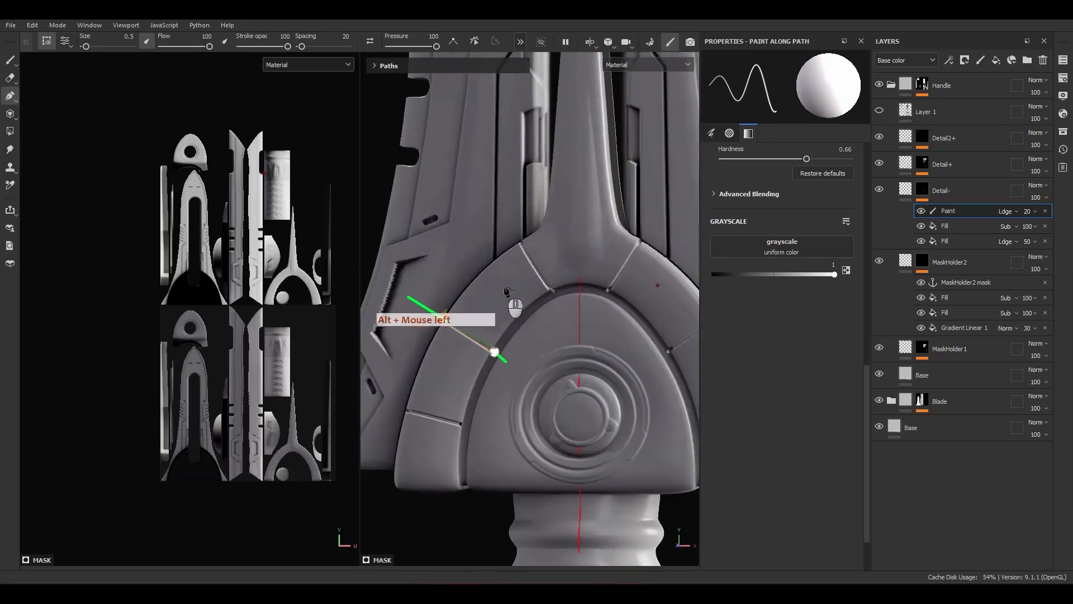
Step: Add a new fill to the mask of the Detail- layer
left_click_drag(507, 290, 528, 327, "alt+shift")
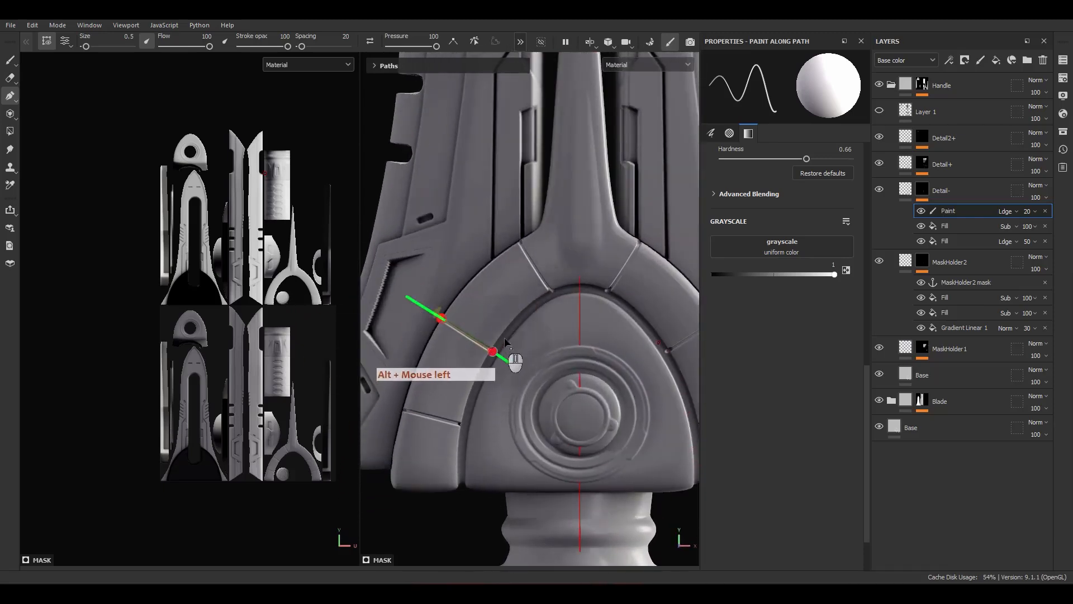
scroll(570, 295, "up", 6)
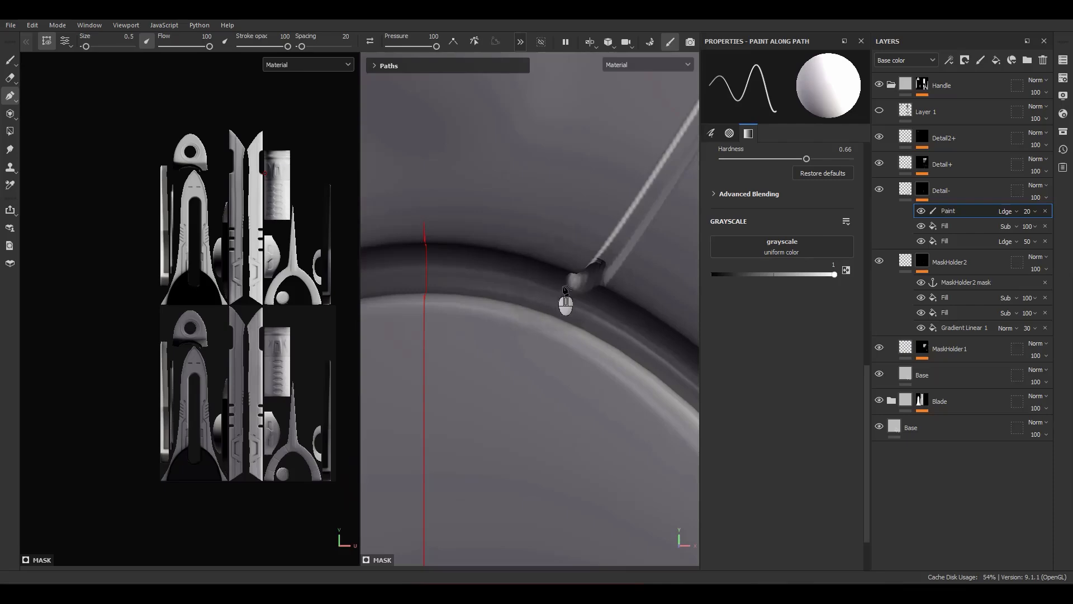
scroll(551, 290, "down", 8)
middle_click_drag(550, 400, 542, 294, "alt")
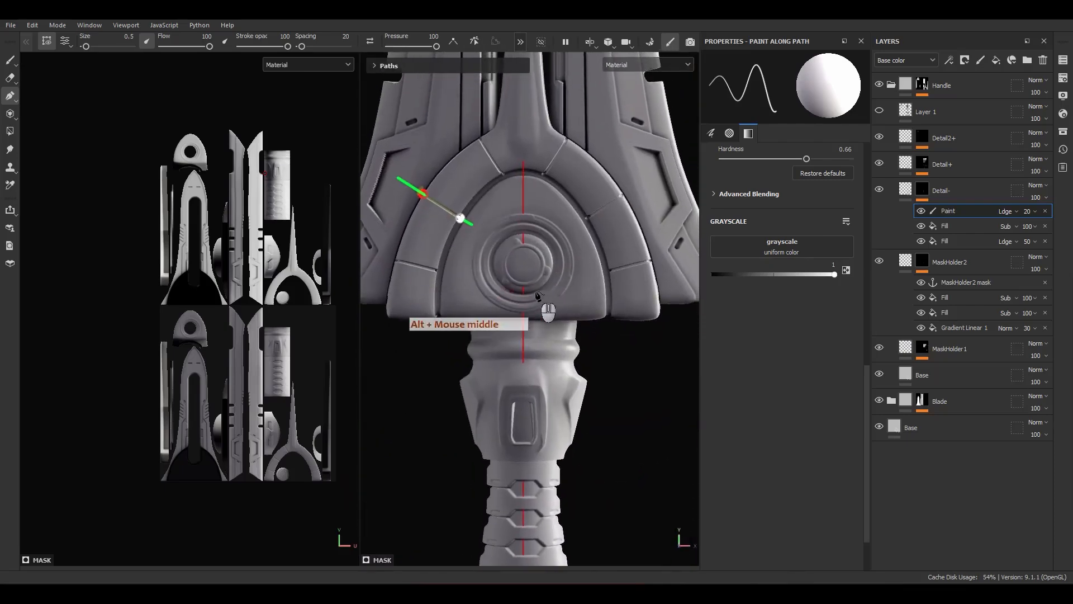
middle_click_drag(499, 458, 518, 369, "alt")
scroll(546, 289, "up", 4)
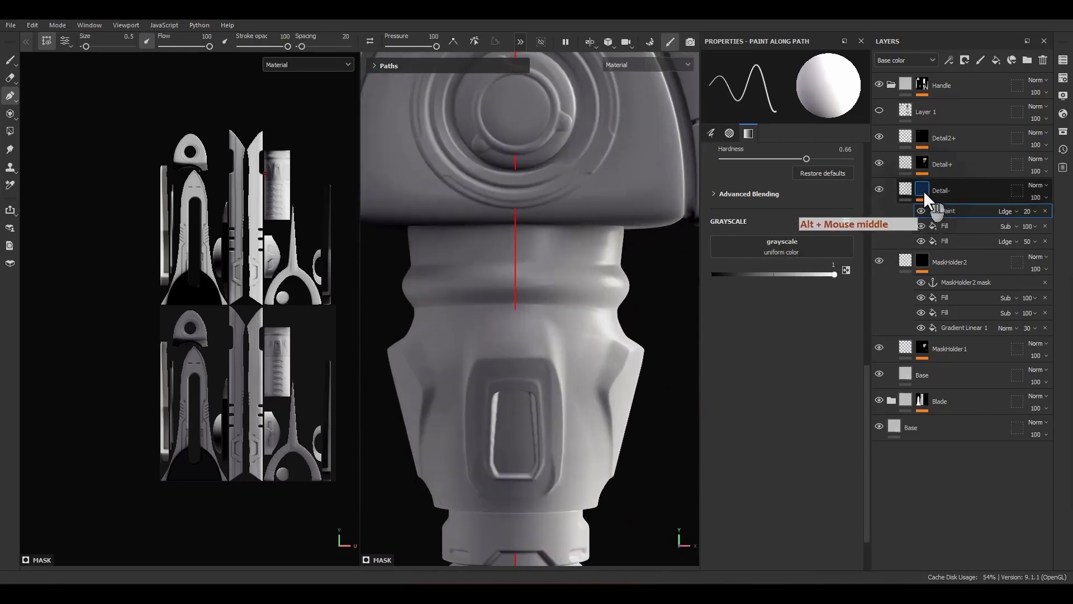
right_click(937, 209)
left_click(943, 389)
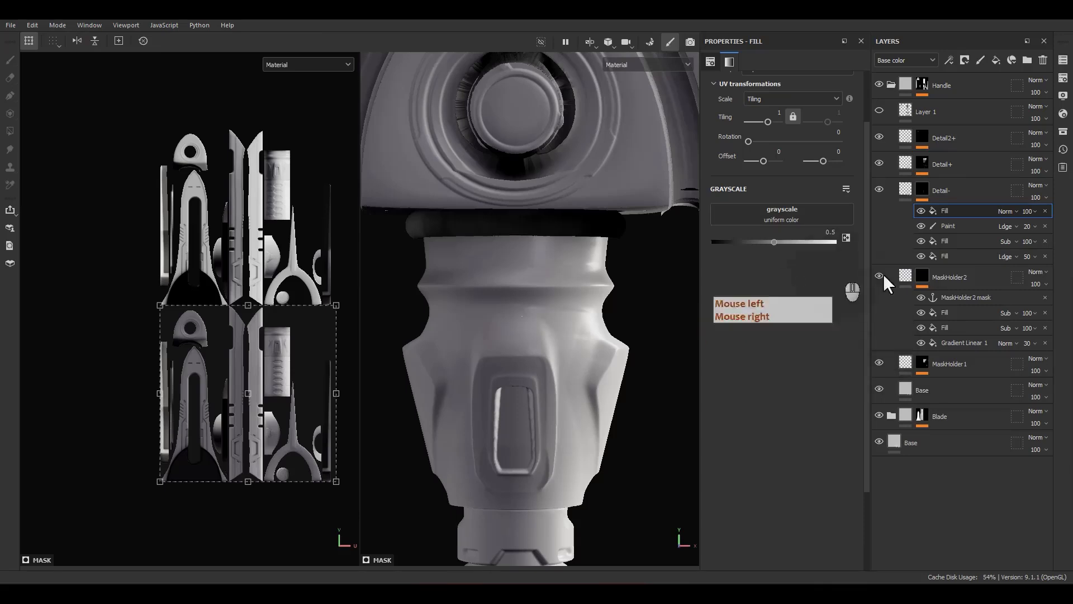
Step: Assign Alpha_12 to the new fill's grayscale and set its UV Wrap to None
left_click(1062, 134)
left_click_drag(975, 143, 576, 204)
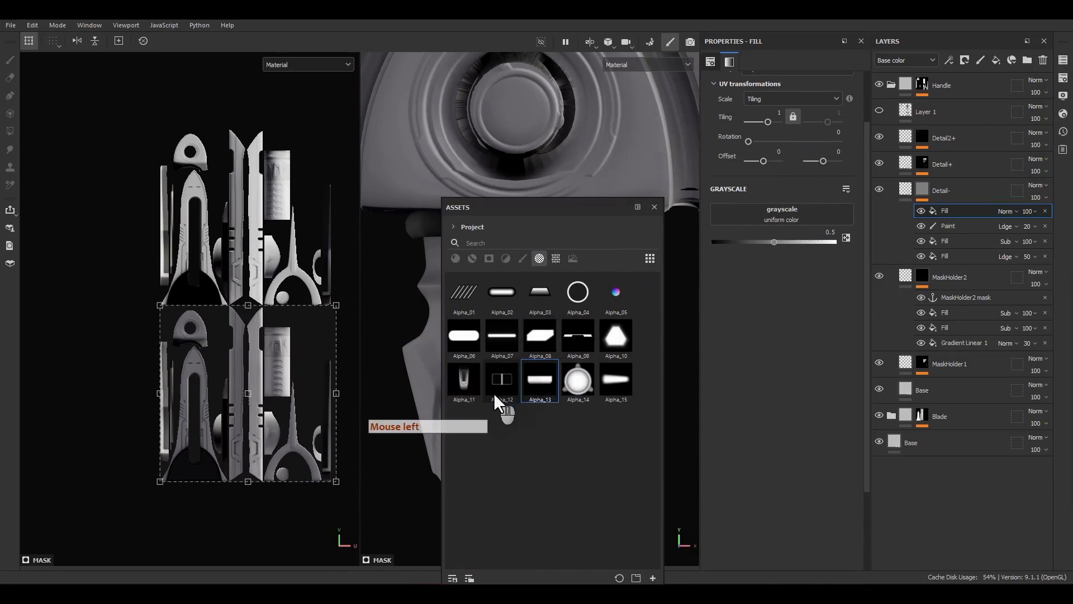
left_click_drag(495, 383, 782, 214)
left_click(654, 207)
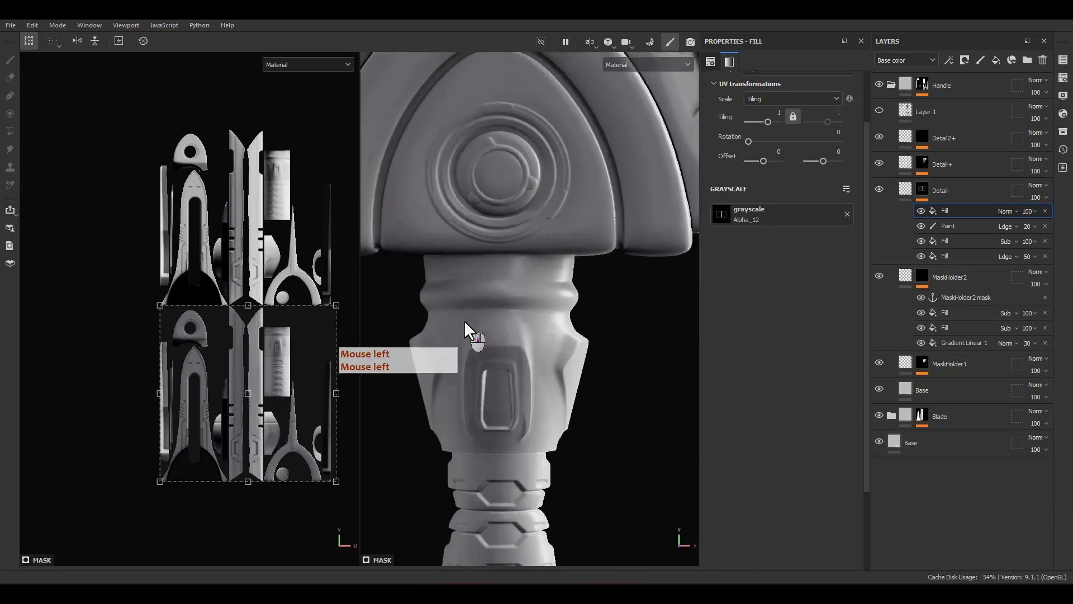
scroll(467, 322, "down", 5)
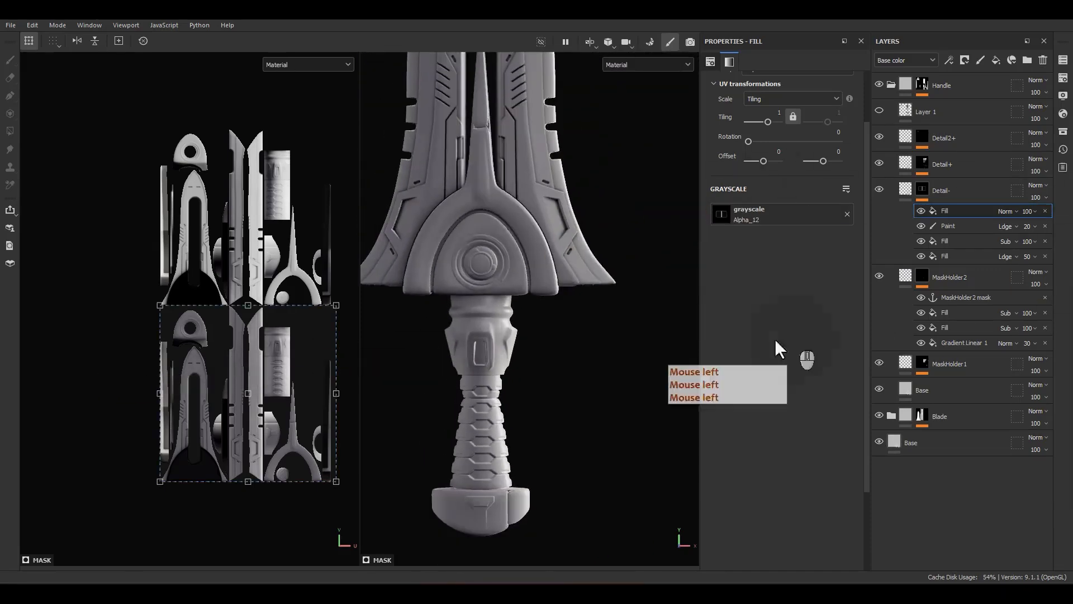
scroll(757, 198, "up", 3)
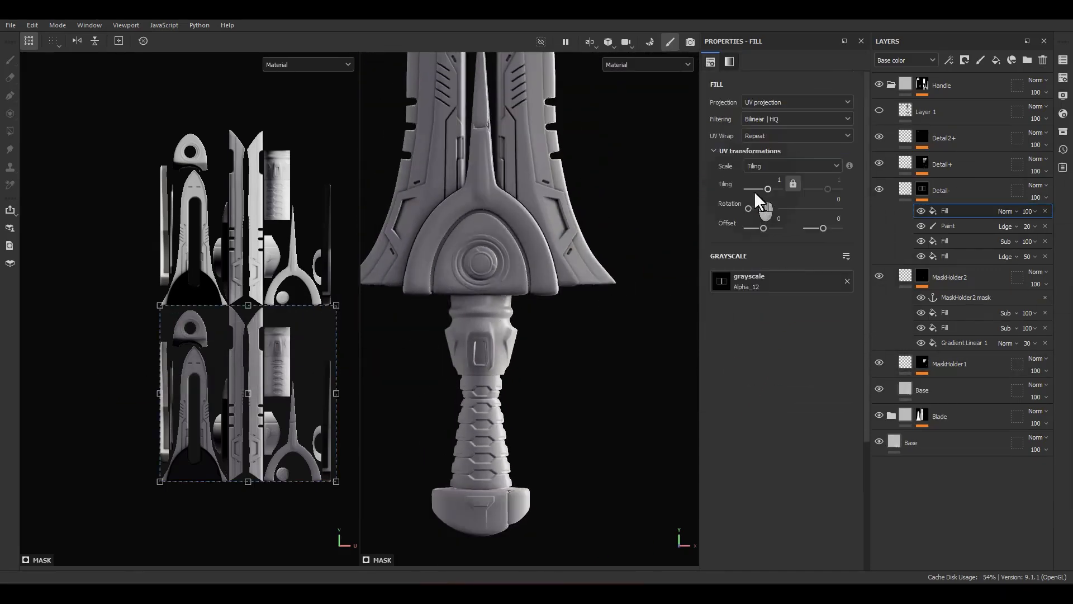
left_click(761, 150)
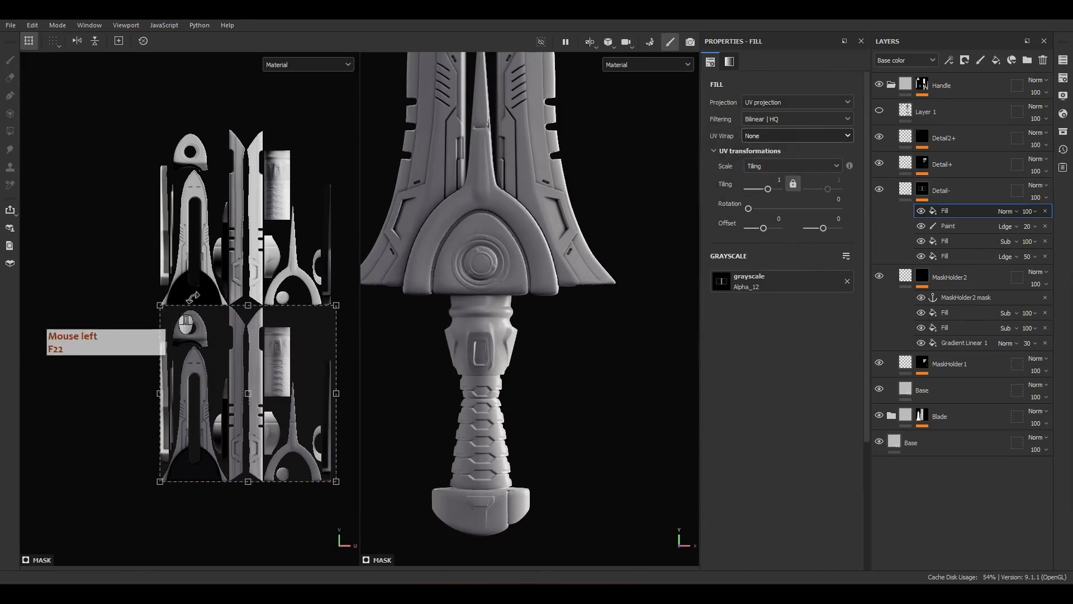
Step: Display the Detail- mask on its own and move the Alpha_12 fill over the handle's UV island
left_click(928, 191, "alt")
mouse_move(279, 262)
left_mouse_down()
mouse_move(291, 264)
mouse_move(269, 258)
left_mouse_up()
key("ctrl+z")
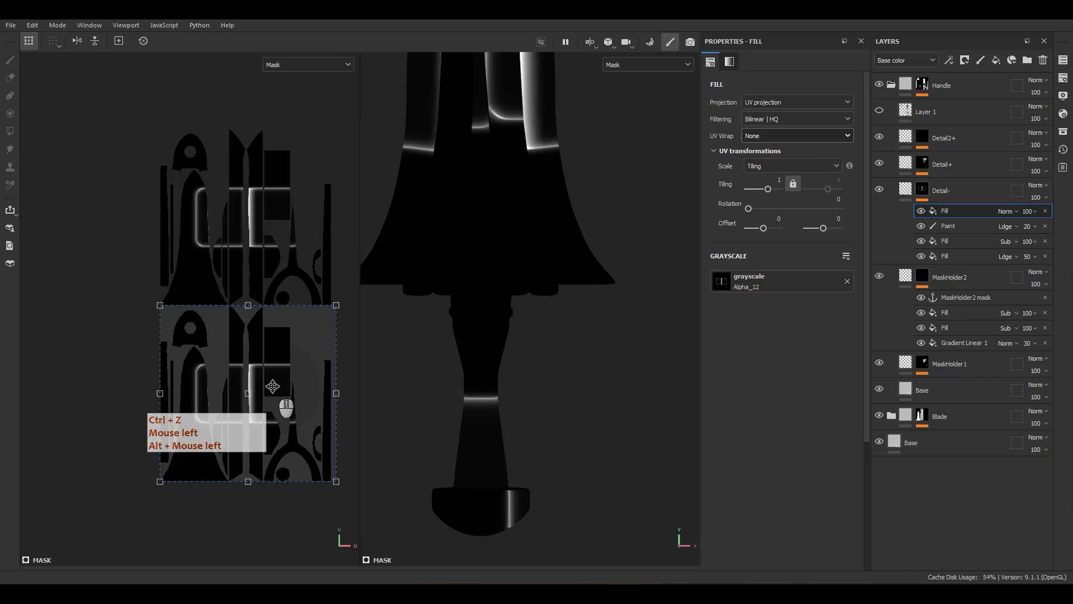
key("f")
left_click_drag(268, 362, 307, 285)
middle_click_drag(307, 285, 230, 344, "alt")
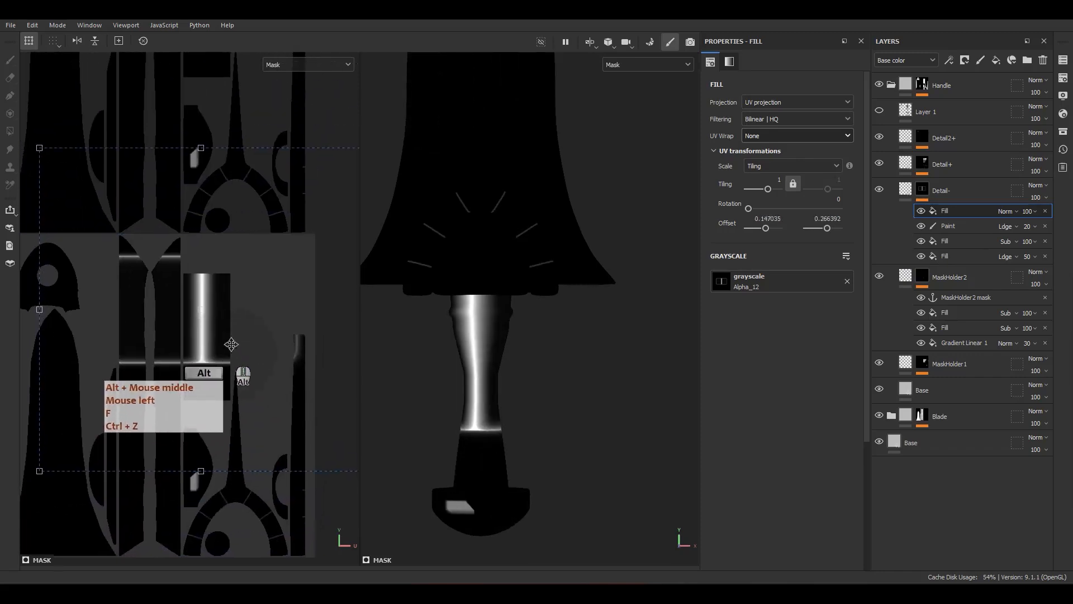
Step: Rotate the Alpha_12 fill to 270 degrees, scale it down and squeeze it to a tiling of about 9.23 by 1.49
scroll(231, 344, "down", 3)
left_click_drag(315, 184, 295, 232, "ctrl+shift")
left_click_drag(273, 197, 307, 339, "shift")
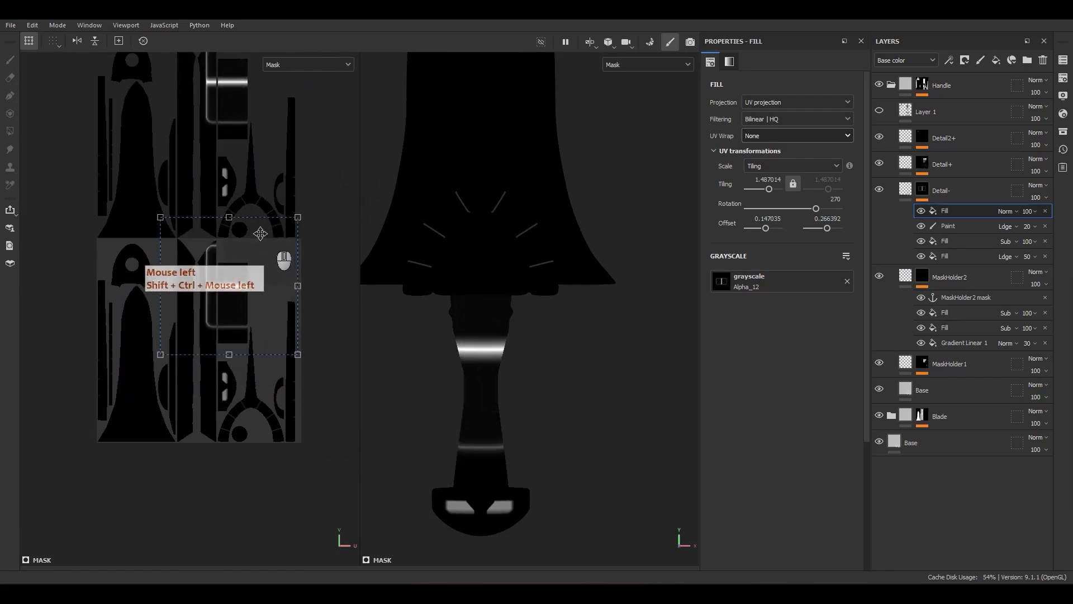
left_click_drag(229, 217, 247, 281, "ctrl")
scroll(235, 281, "up", 3)
key("m")
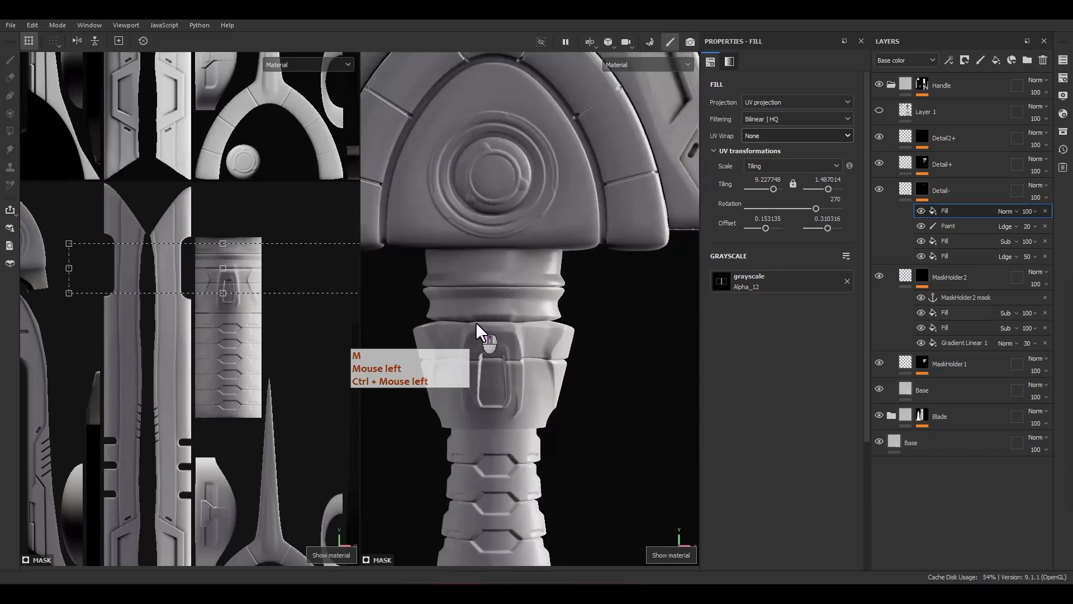
Step: Move the Alpha_12 grooves up to the handle's collar below the guard and narrow them to a first tiling of about 11.85
scroll(475, 322, "up", 2)
scroll(258, 274, "up", 8)
left_click_drag(265, 272, 260, 209)
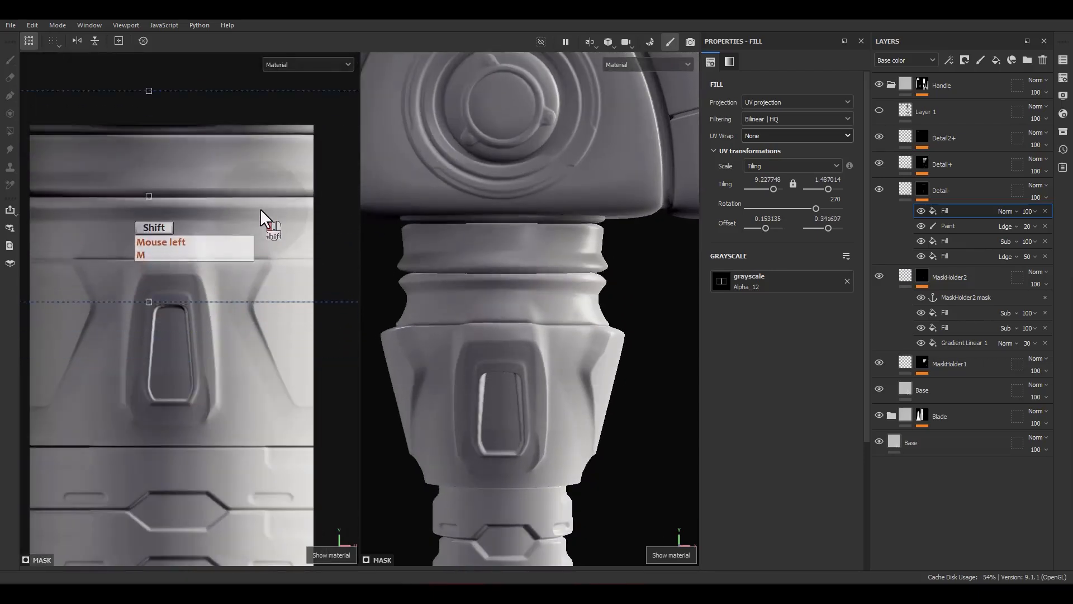
scroll(236, 247, "down", 3)
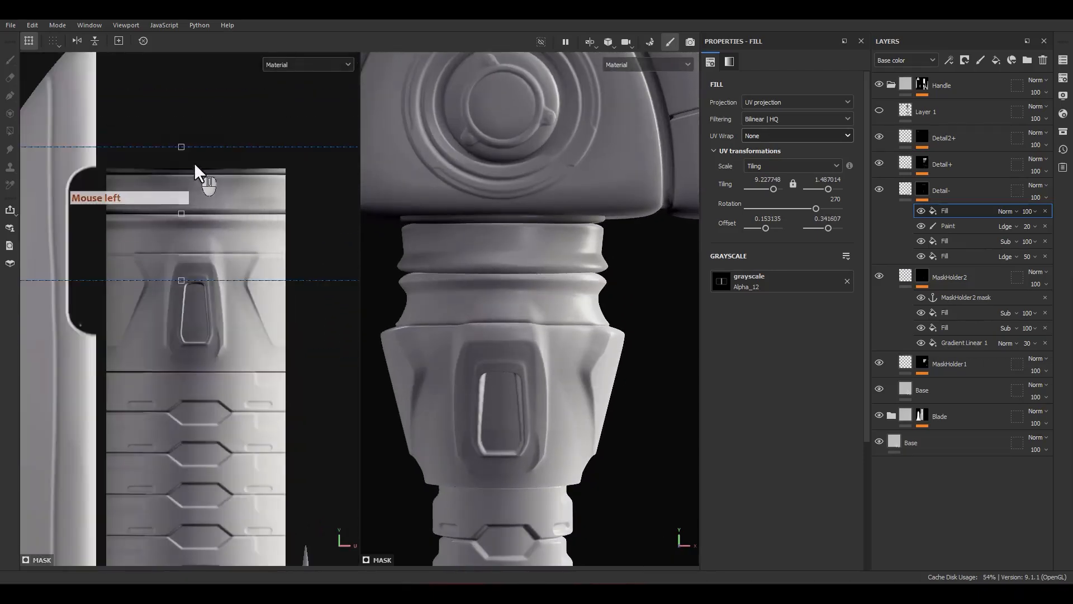
scroll(195, 164, "up", 2)
left_click_drag(180, 140, 183, 164, "ctrl")
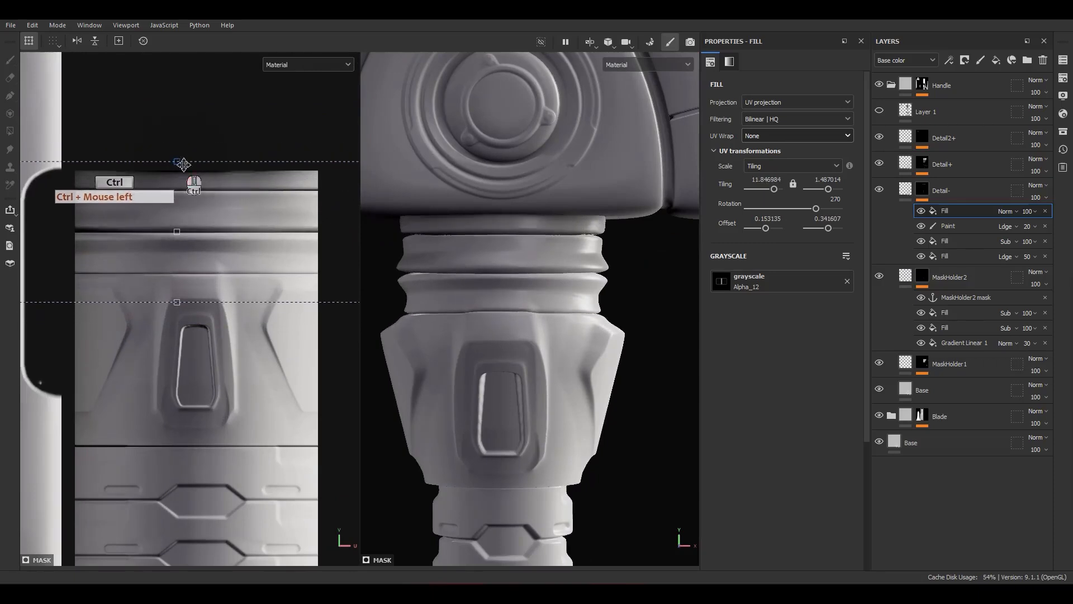
Step: Fine-tune the collar grooves to a first tiling of about 15.26 and an offset of about 0.151, 0.343
scroll(497, 268, "up", 3)
mouse_move(254, 257)
left_mouse_down("shift")
mouse_move(252, 246)
mouse_move(250, 255)
left_mouse_up("shift")
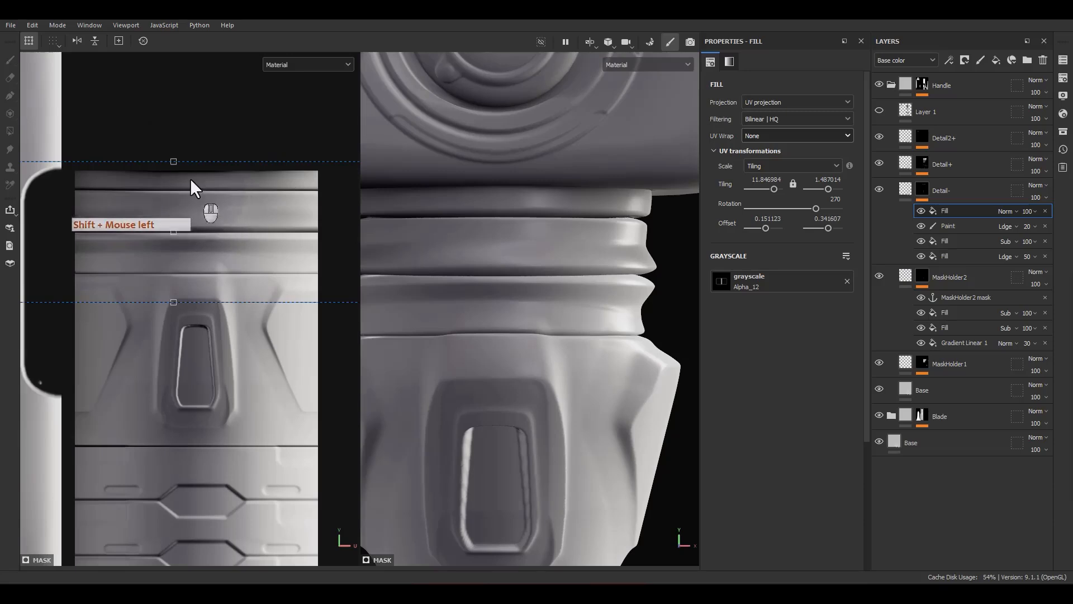
left_click_drag(174, 162, 177, 179, "ctrl")
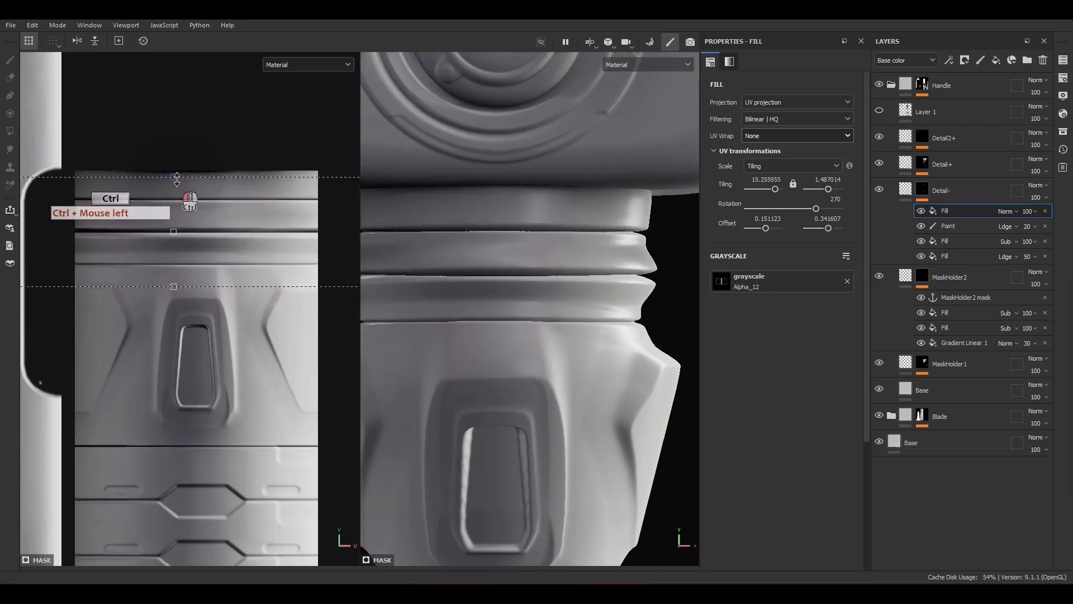
left_click_drag(204, 230, 288, 236, "shift")
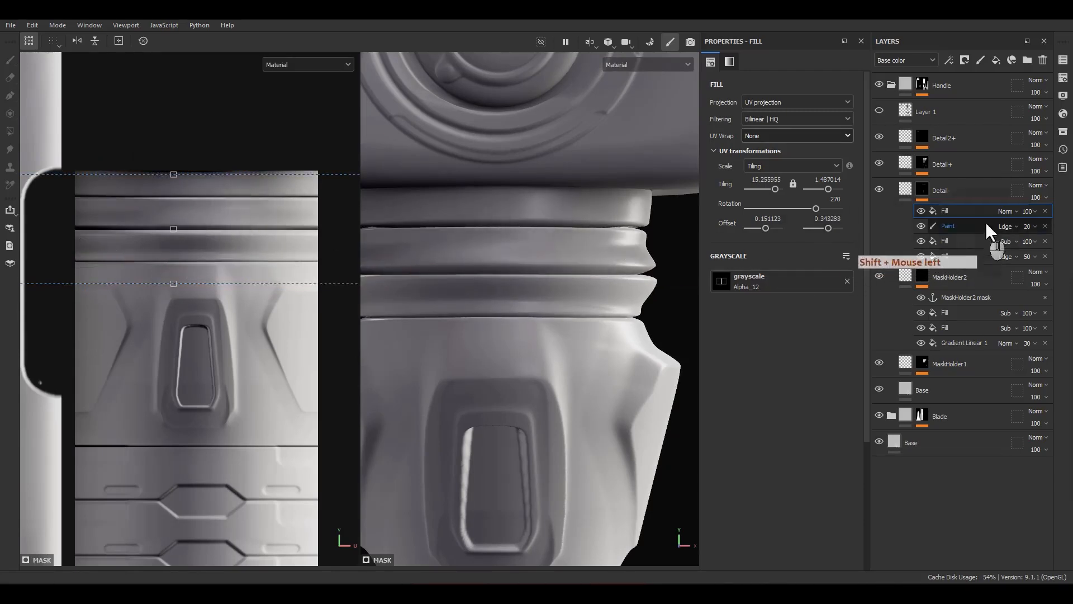
Step: Set the Alpha_12 fill's blending mode to Linear Dodge (Ldge) and its opacity to 50
left_click(1003, 211)
left_click(1007, 316)
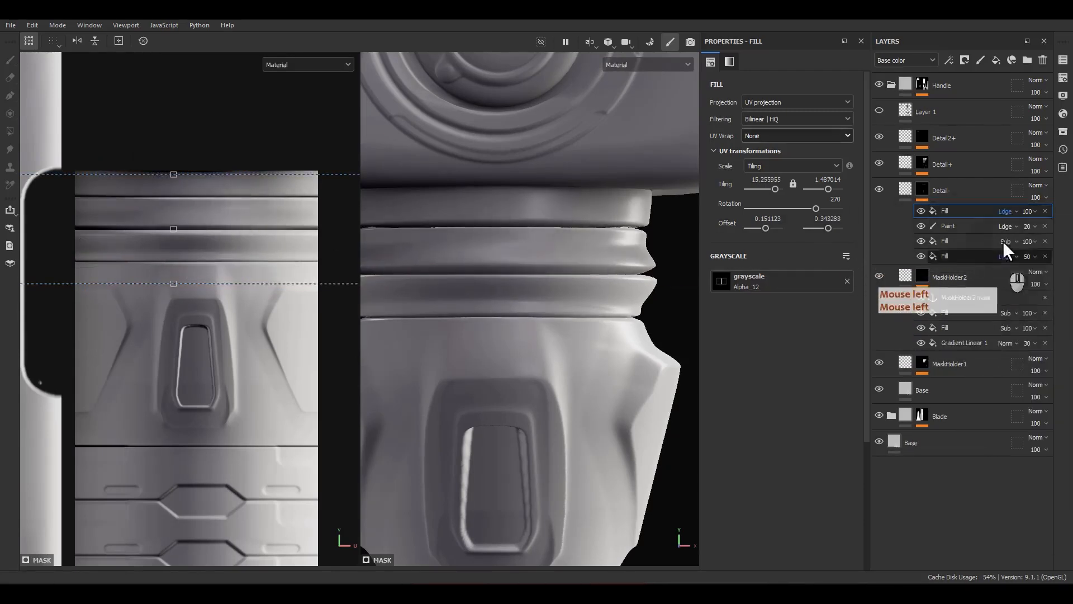
double_click(1027, 212)
type("50")
key("Return")
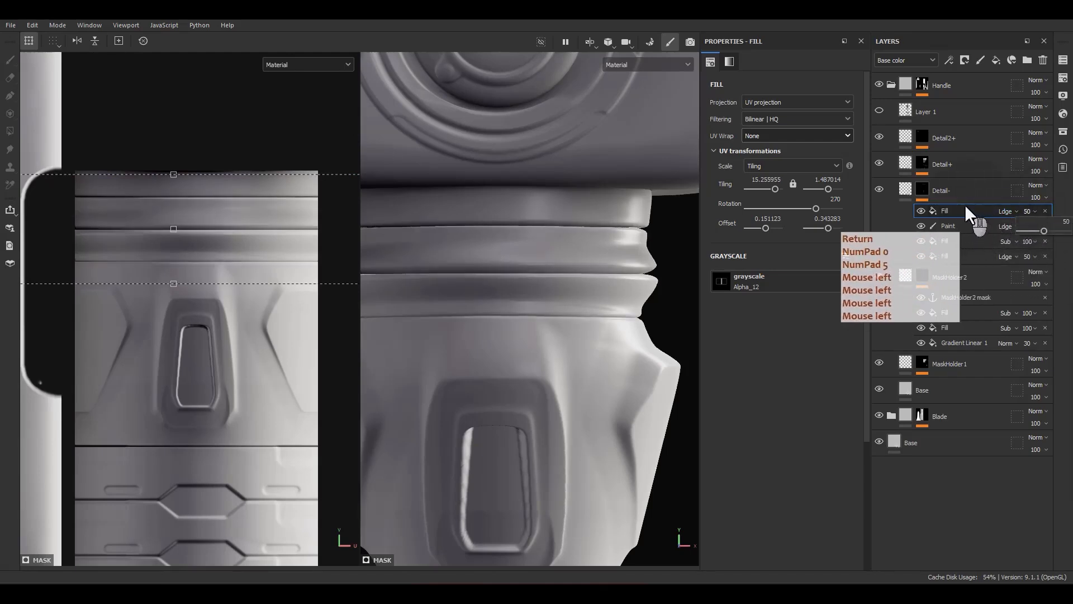
Step: Duplicate the collar groove fill in the Detail- mask and replace the copy's alpha with Alpha_09
left_click(256, 323)
scroll(251, 316, "down", 3)
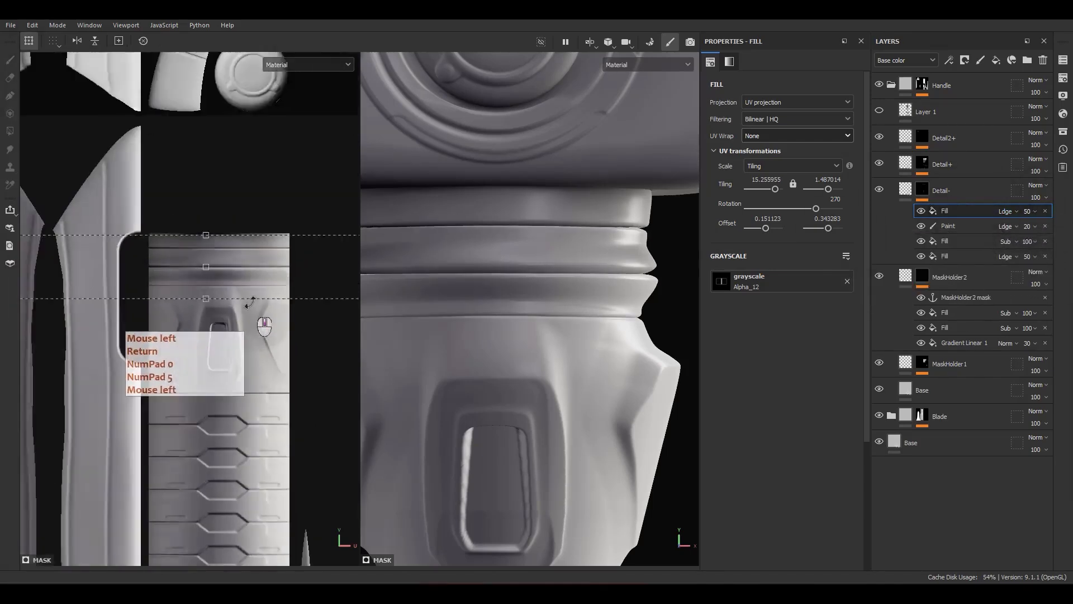
scroll(249, 302, "down", 2)
middle_click_drag(245, 295, 145, 281, "alt")
scroll(147, 282, "down", 2)
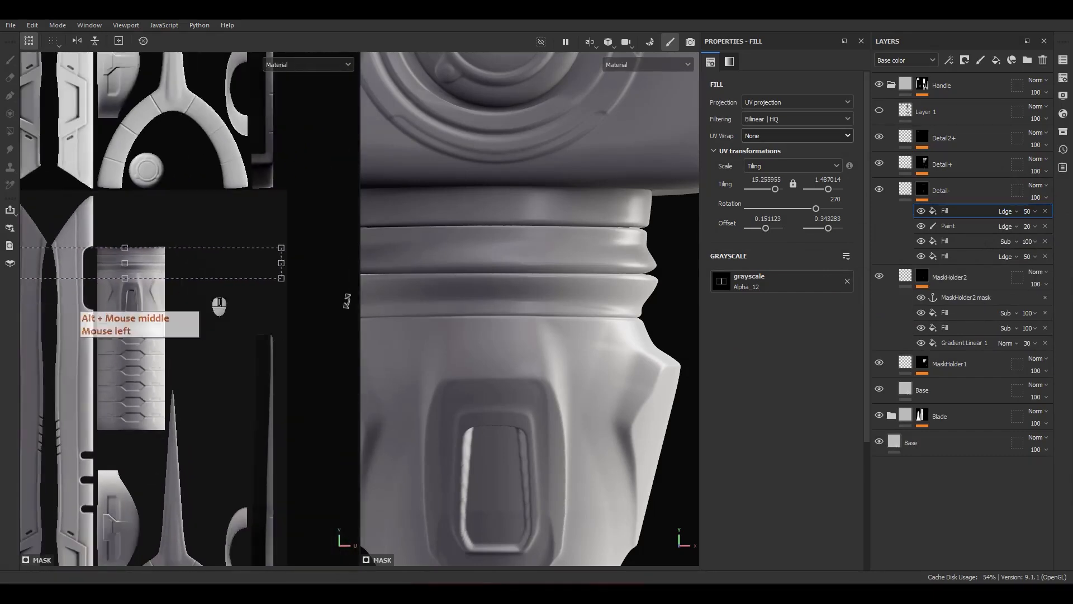
left_click_drag(575, 299, 604, 319, "alt")
key("ctrl+d")
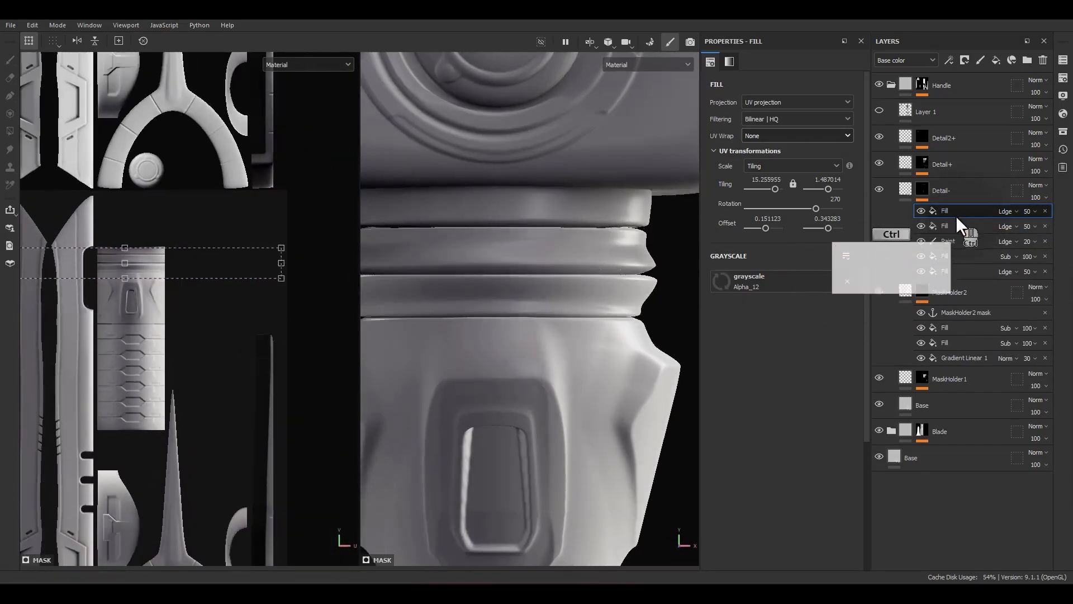
left_click(1062, 132)
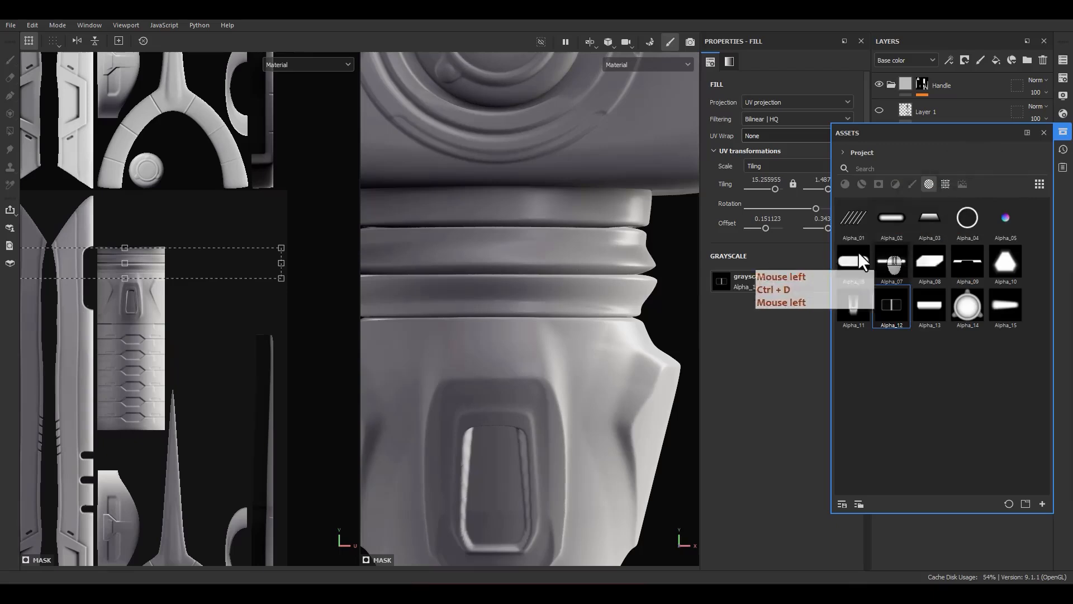
left_click_drag(939, 136, 535, 168)
left_click_drag(561, 302, 746, 283)
left_click(654, 166)
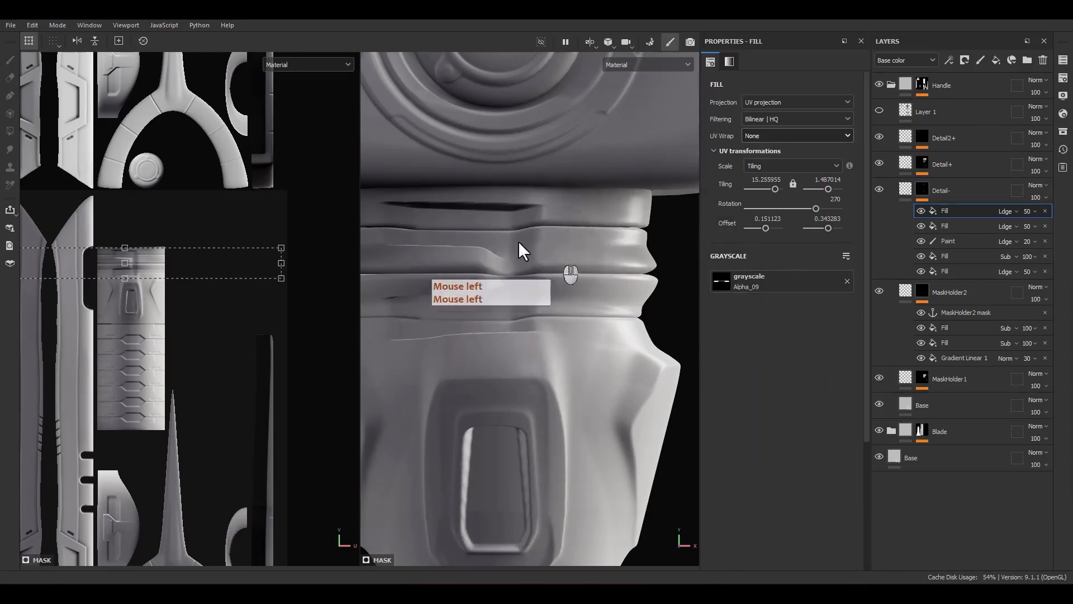
Step: Display the Detail- mask, rotate the Alpha_09 fill to 0 degrees and equalize both tiling values at about 15.26
scroll(498, 240, "down", 1)
scroll(110, 229, "up", 2)
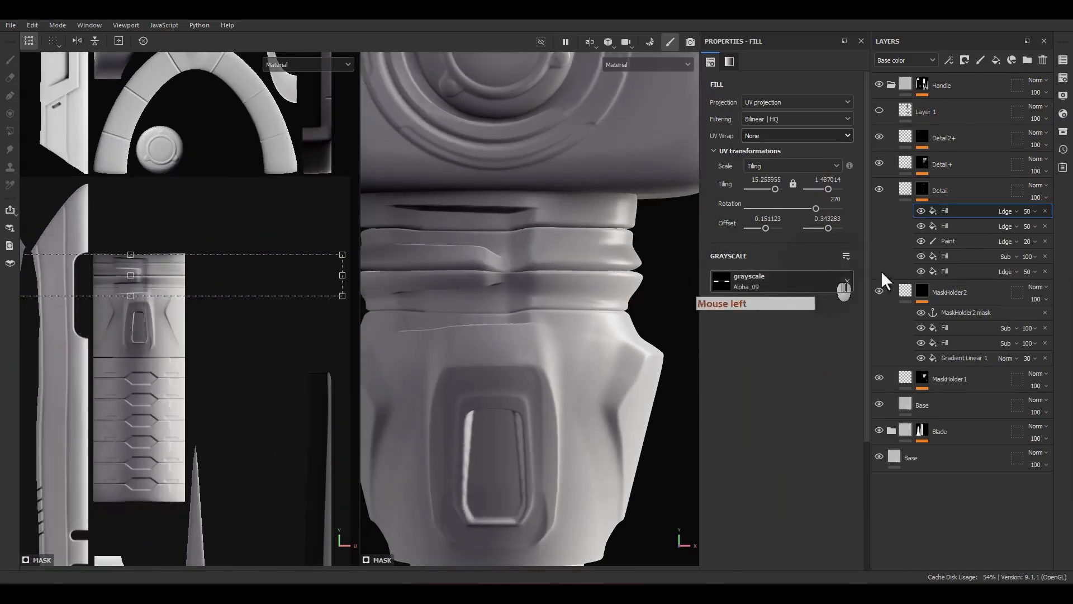
left_click(917, 189, "alt")
left_click_drag(206, 200, 53, 219)
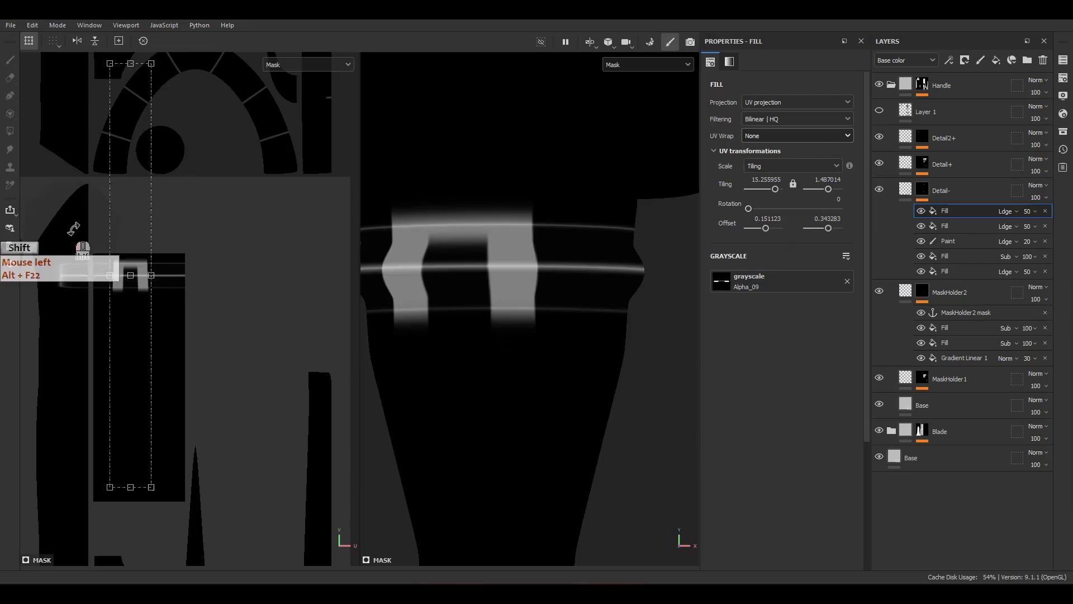
left_click(793, 184)
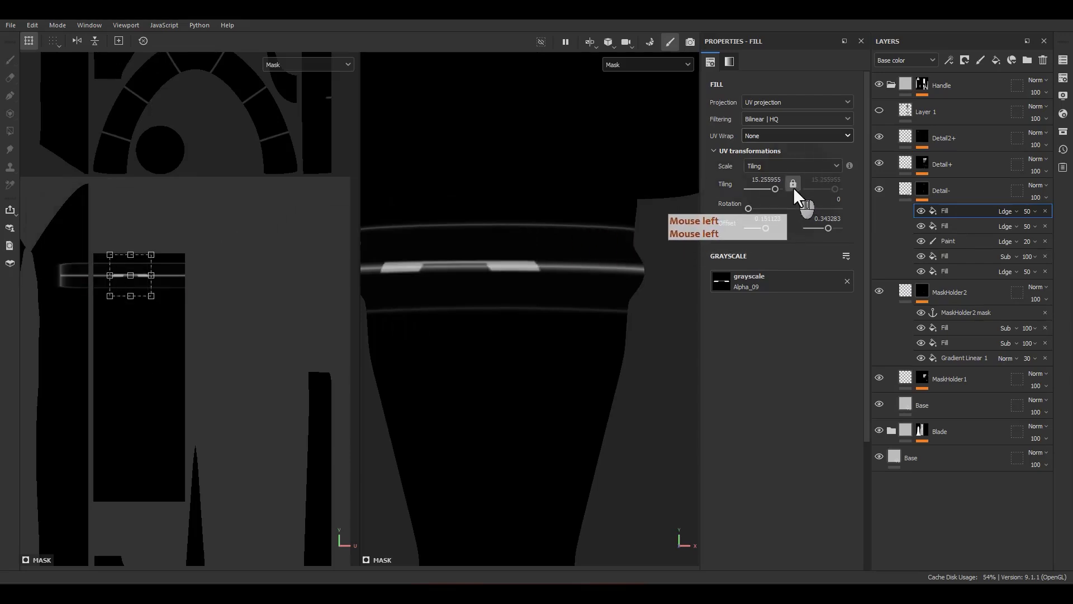
left_click(793, 184)
Step: Enlarge the Alpha_09 fill to a tiling of about 7.07 and place it on the collar's lowest ring, above the raised frame
scroll(142, 275, "up", 5)
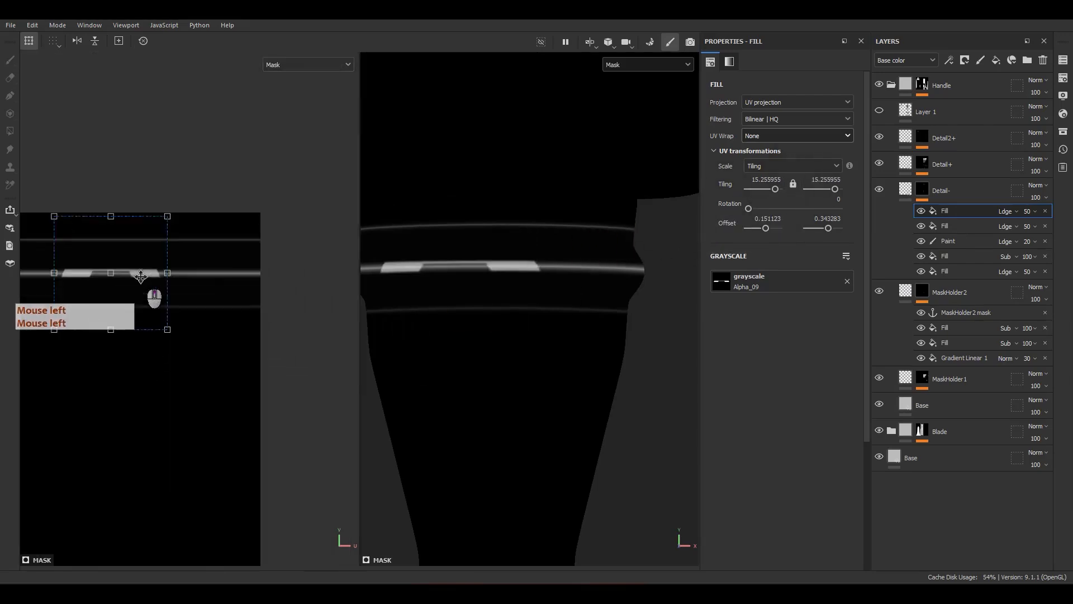
left_click_drag(142, 276, 169, 303)
left_click_drag(197, 242, 268, 228, "ctrl+shift")
key("m")
left_click_drag(153, 312, 191, 293)
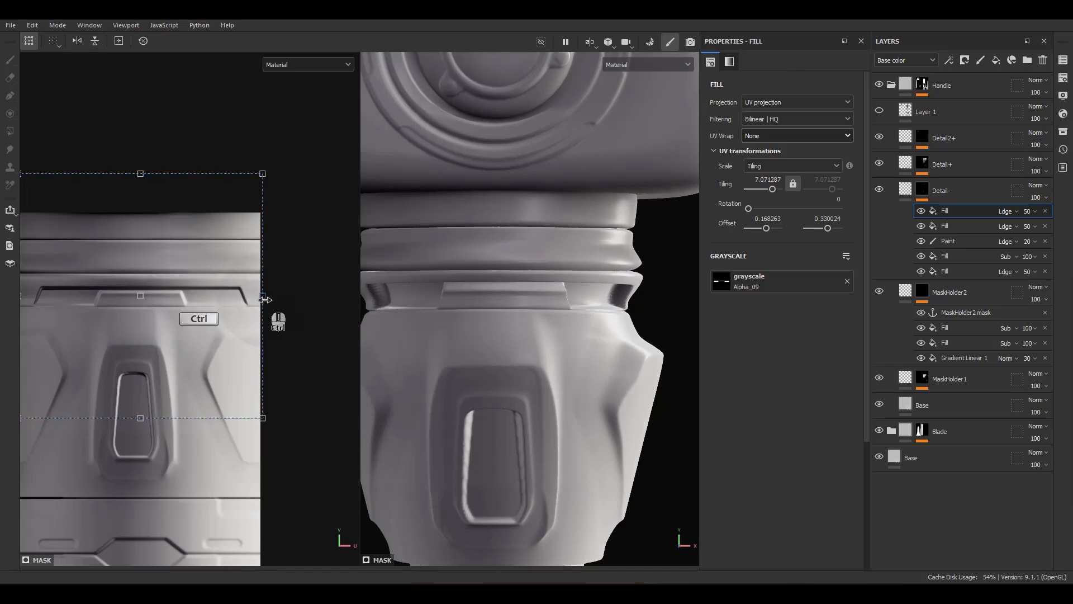
Step: Narrow the Alpha_09 detail to a first tiling of about 11.38 and nudge it sideways to an offset of about 0.167
left_click_drag(265, 299, 217, 300, "ctrl")
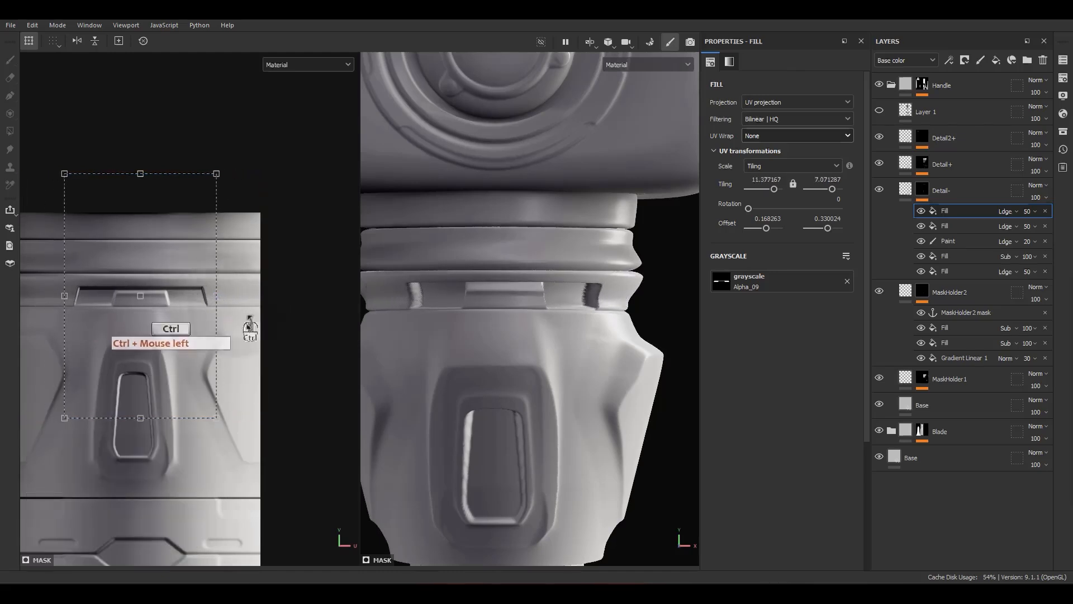
middle_click_drag(350, 362, 389, 369, "alt")
scroll(173, 324, "up", 3)
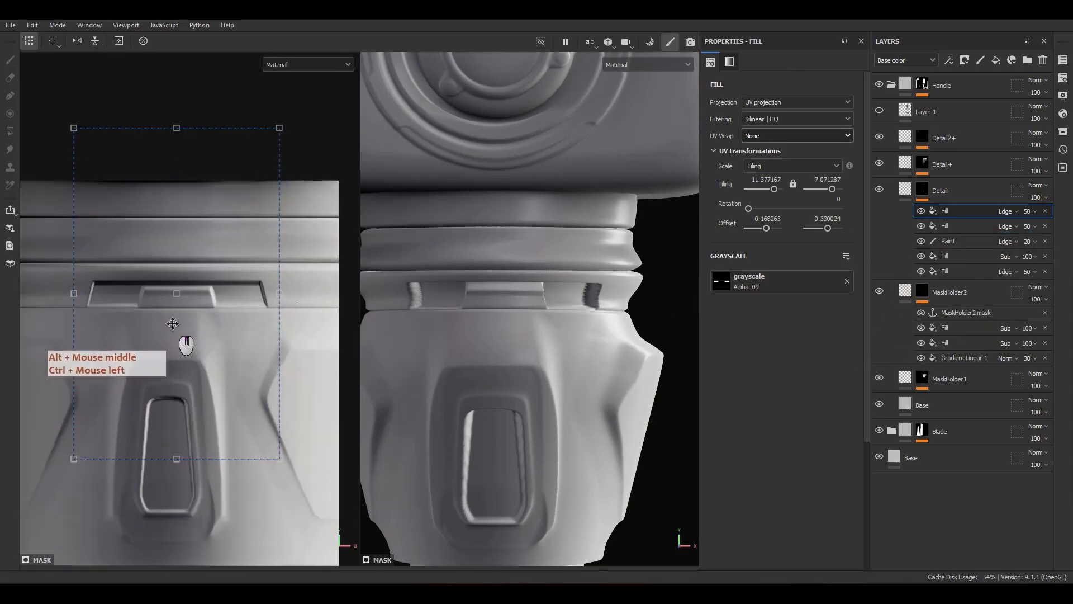
left_click_drag(230, 301, 231, 301)
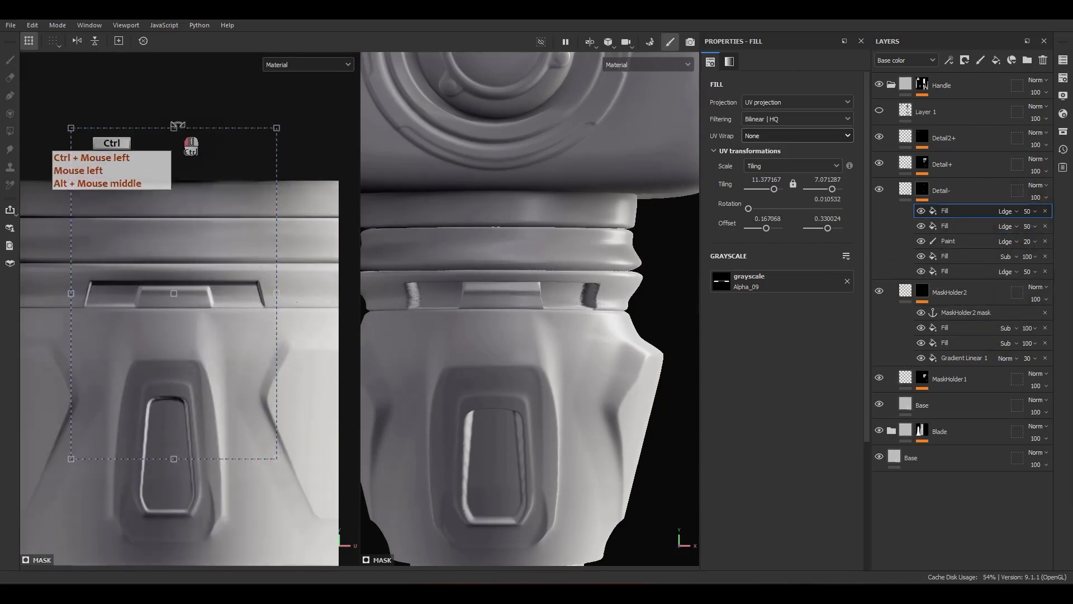
Step: Enlarge the Alpha_09 detail on the collar to a tiling of about 8.61 by 6.10 and set its opacity to 30
left_click_drag(172, 124, 193, 101, "ctrl")
mouse_move(276, 293)
left_mouse_down("ctrl")
mouse_move(310, 293)
mouse_move(262, 303)
left_mouse_up("ctrl")
left_click(1031, 210)
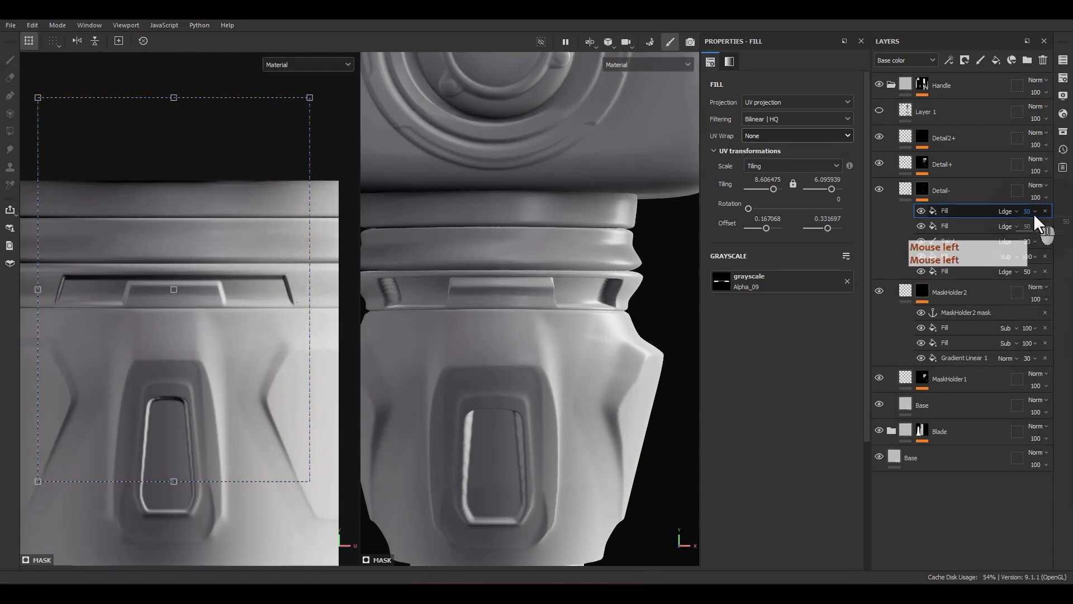
type("30")
key("Return")
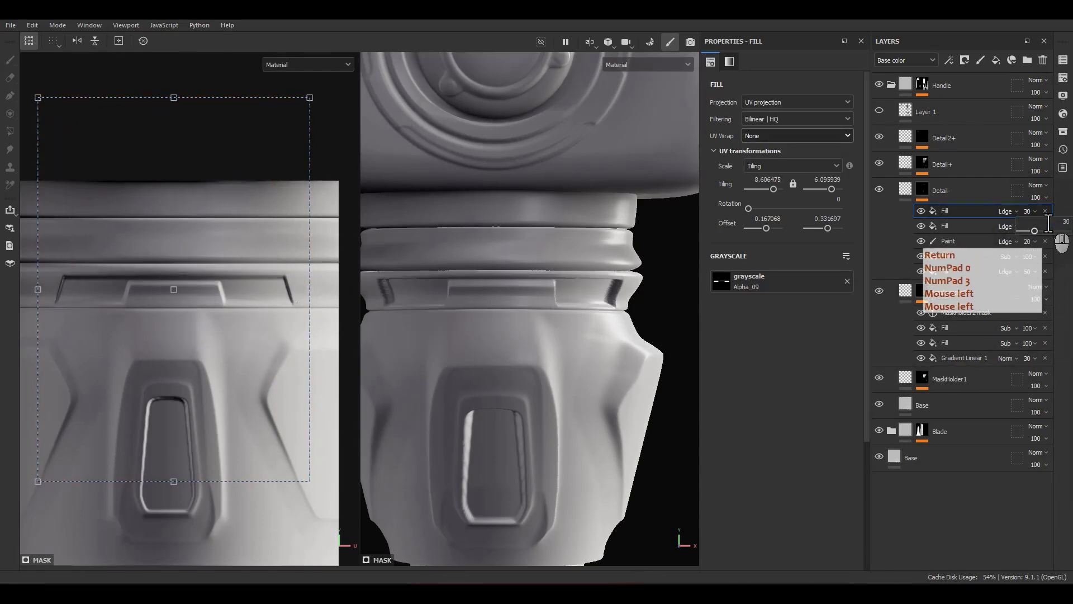
Step: Examine the collar, handle, pommel and guard details from several angles, including the Detail- mask on its own
left_click_drag(509, 324, 600, 368, "alt")
right_click_drag(530, 140, 563, 311, "alt")
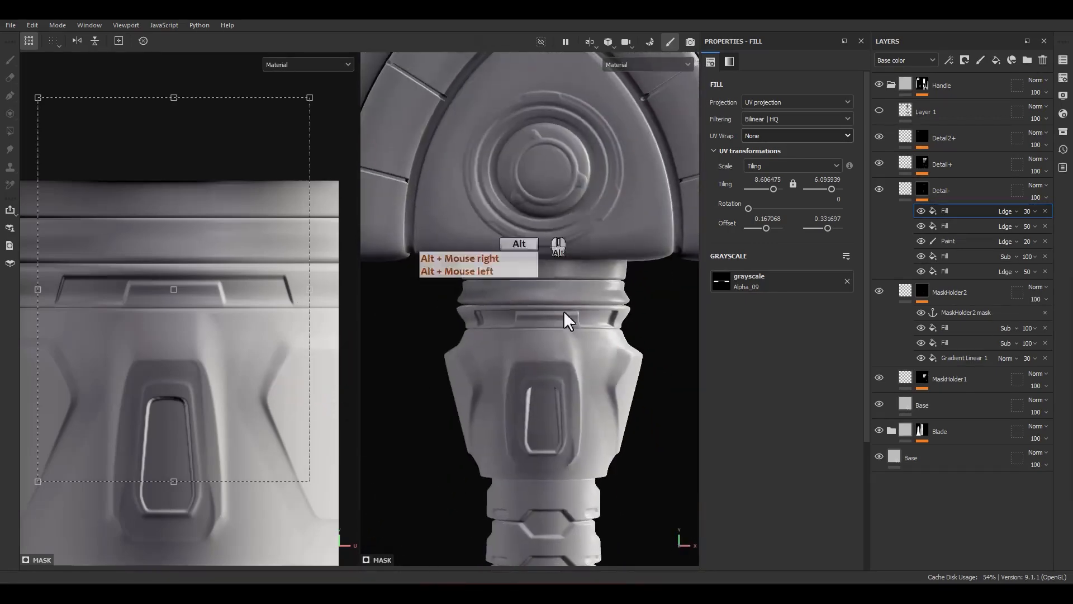
right_click_drag(469, 106, 609, 436, "alt")
middle_click_drag(604, 419, 590, 198, "alt")
left_click_drag(591, 199, 555, 291, "alt")
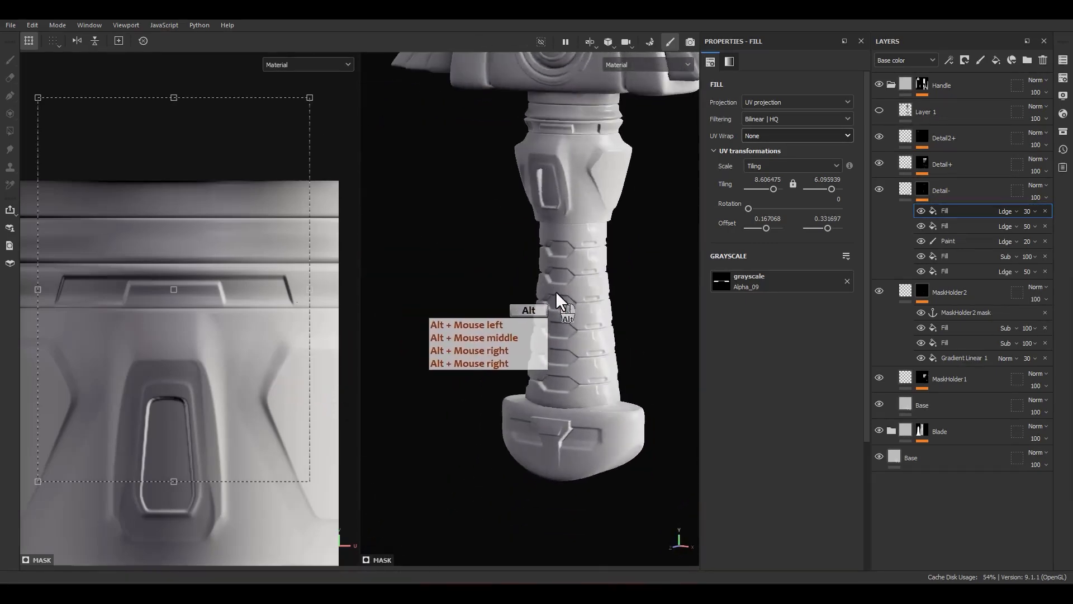
right_click_drag(551, 167, 553, 204, "alt")
middle_click_drag(553, 204, 544, 253, "alt")
left_click_drag(544, 253, 589, 229, "alt")
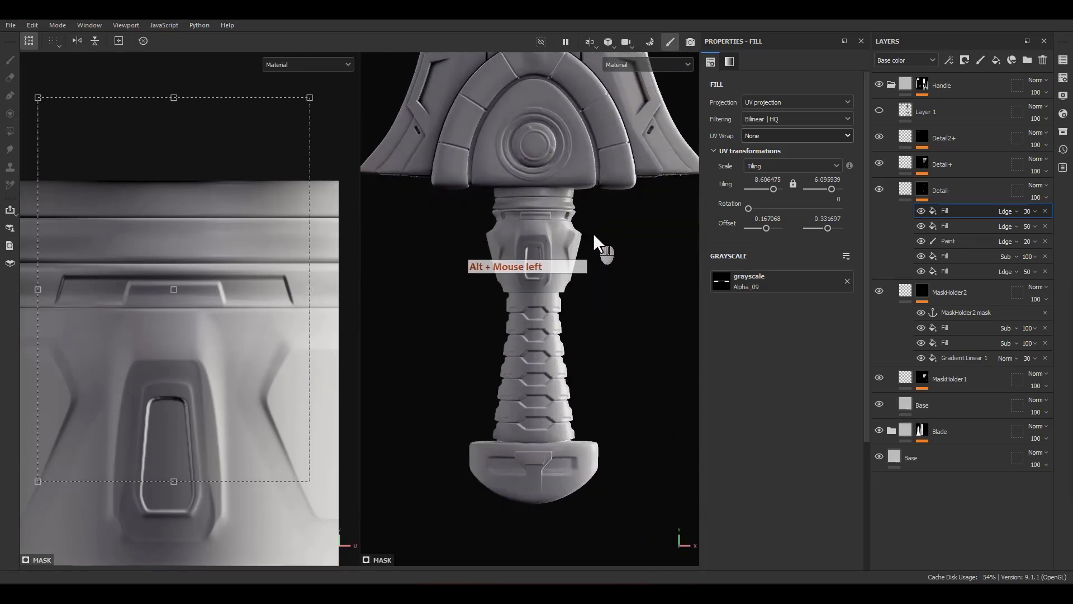
scroll(338, 369, "down", 2)
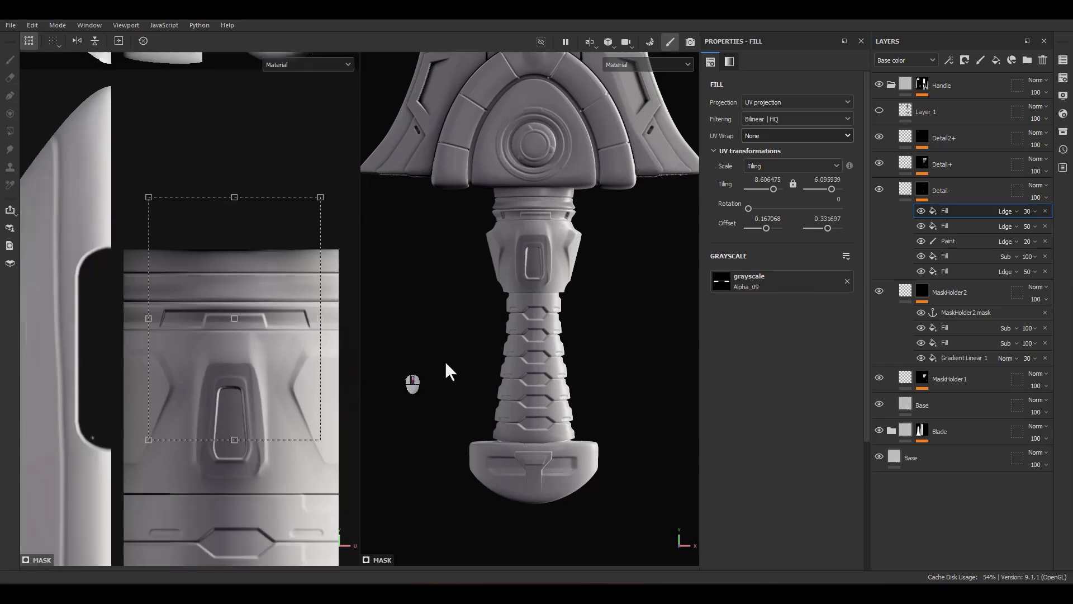
left_click(921, 185, "alt")
middle_click_drag(659, 246, 570, 363, "alt")
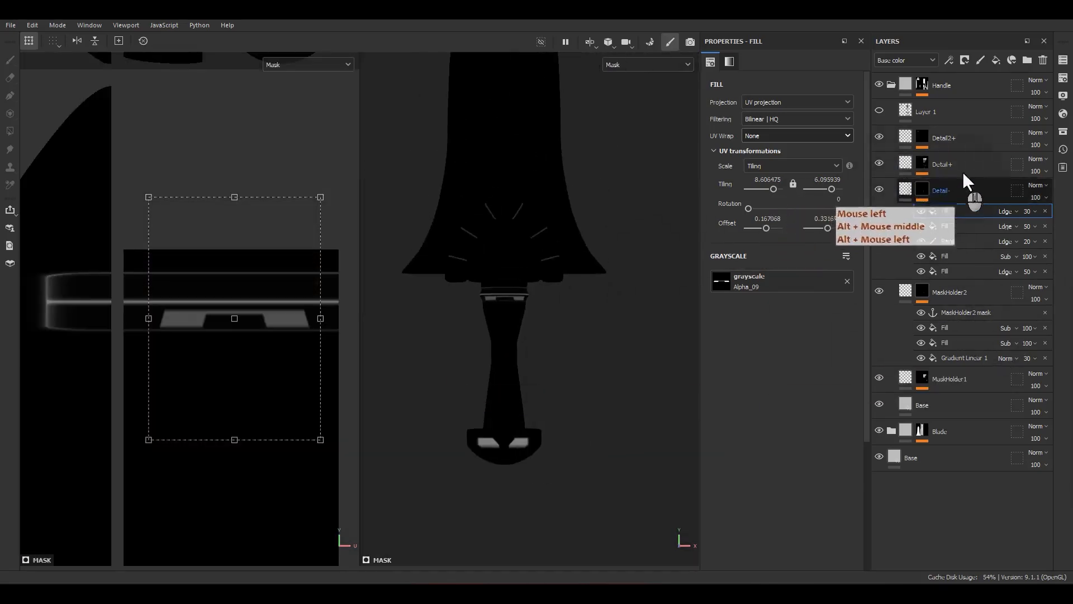
Step: Add a height-only fill layer named Detail2- with a black mask directly above Detail-
left_click(996, 61)
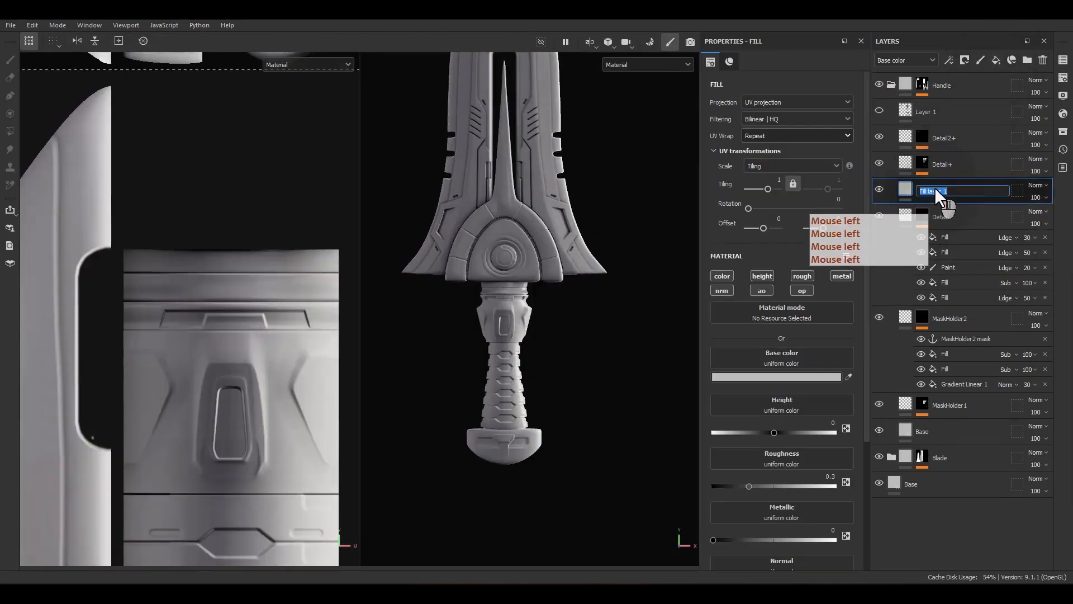
type("Detail2-")
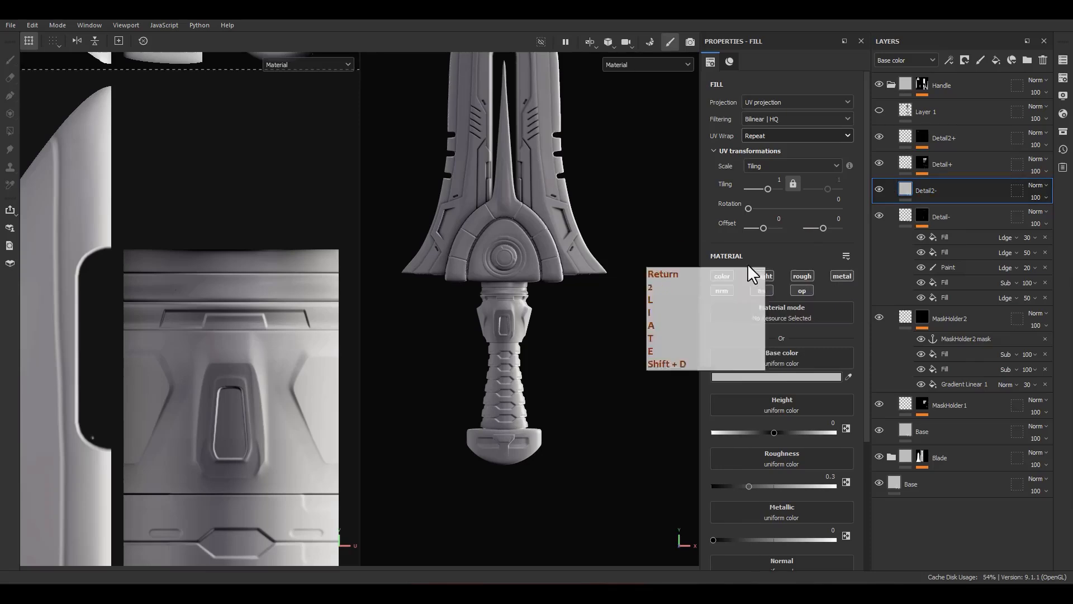
left_click(772, 275, "alt")
right_click(940, 192)
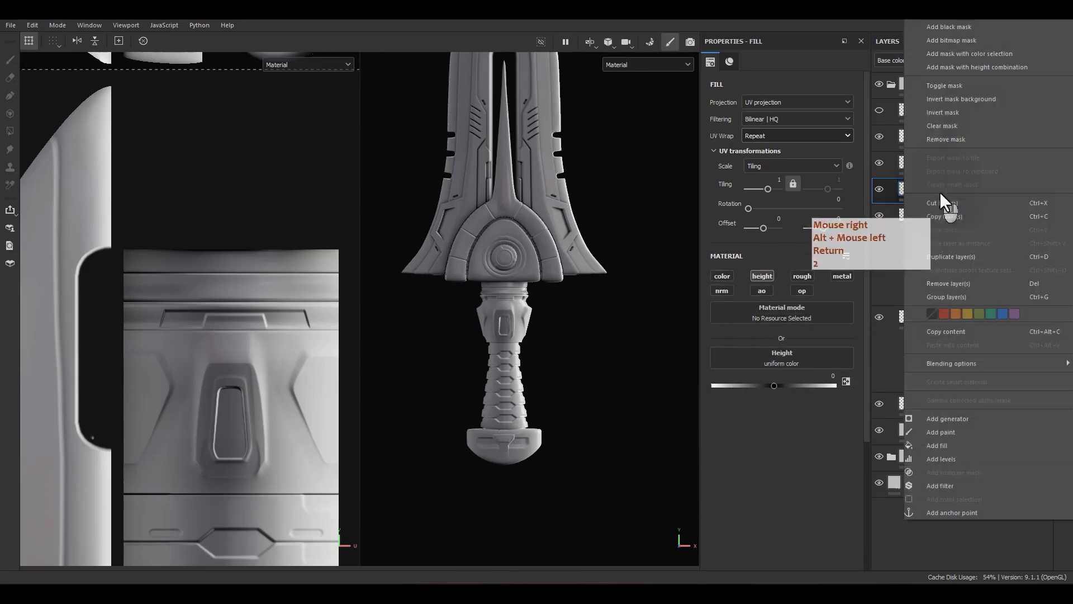
left_click(946, 25)
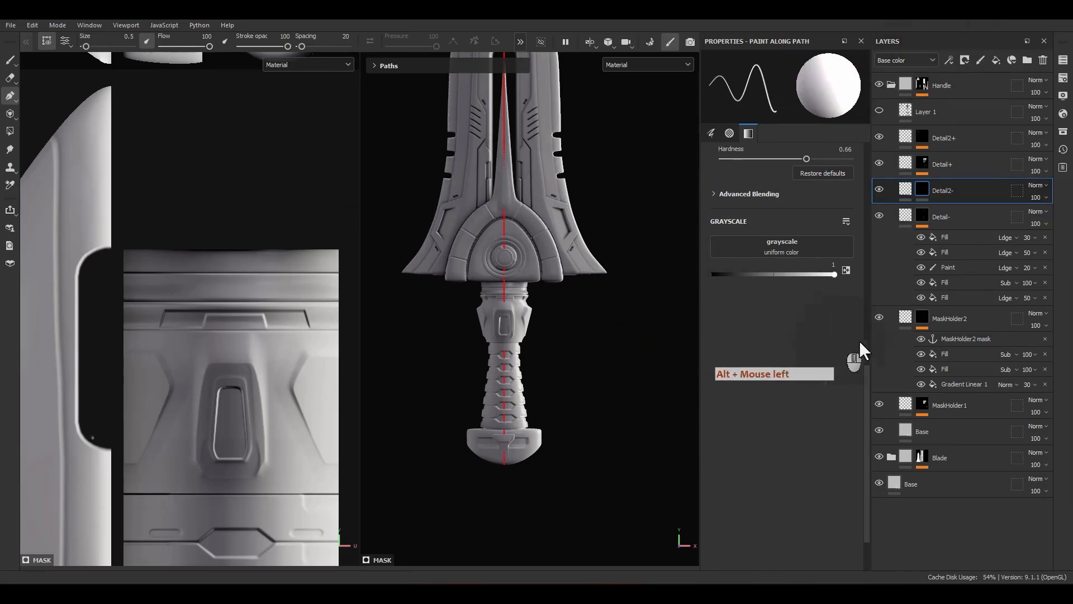
Step: Set the height of Detail2- to -0.5 and add a fill to its mask
left_click(905, 191)
key("F22")
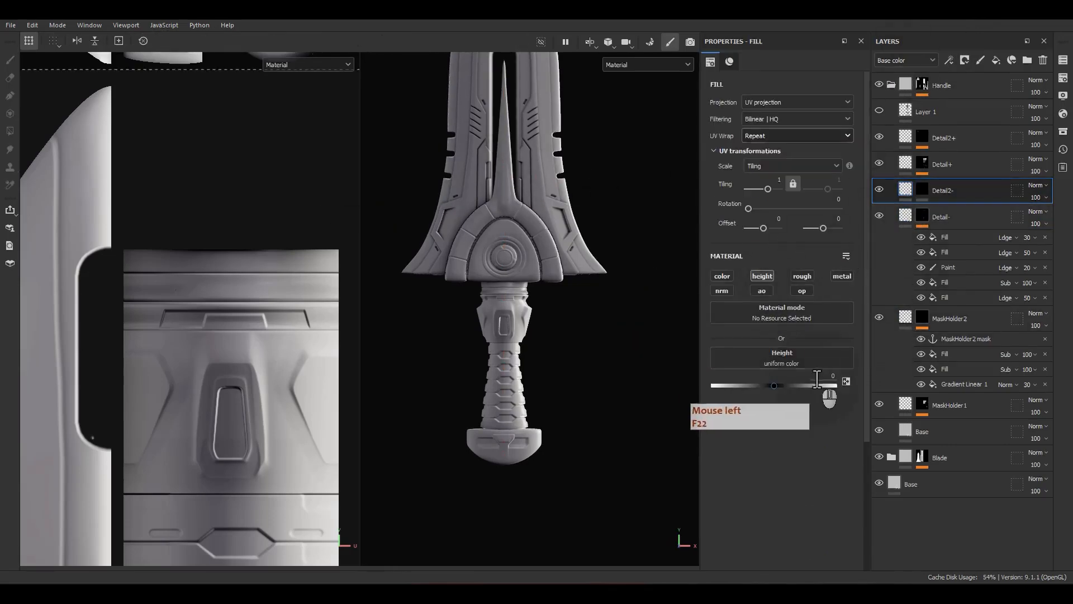
type("-.5")
key("Return")
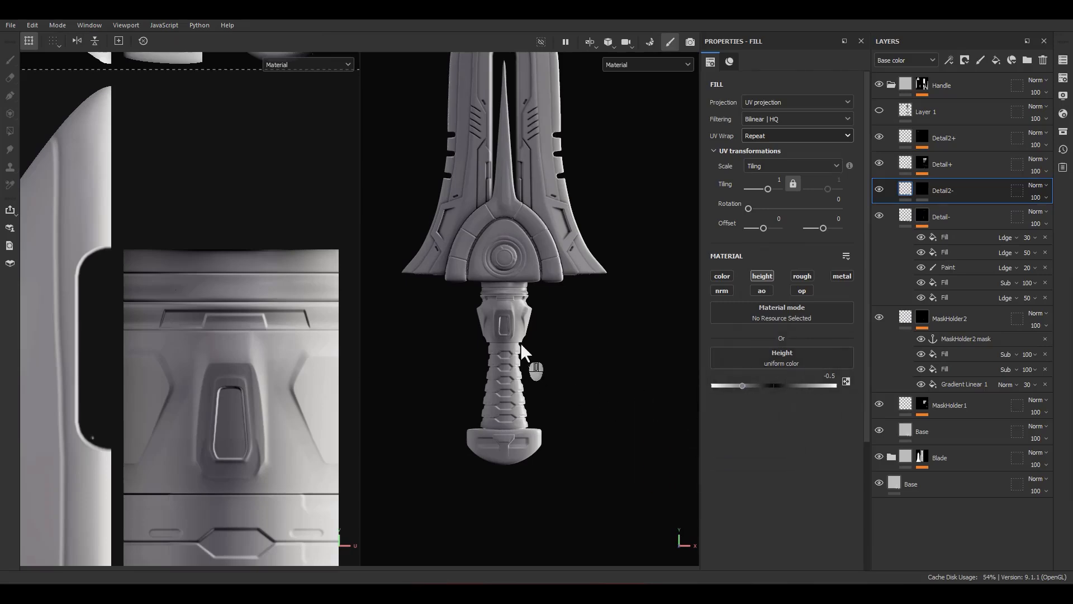
right_click(920, 189)
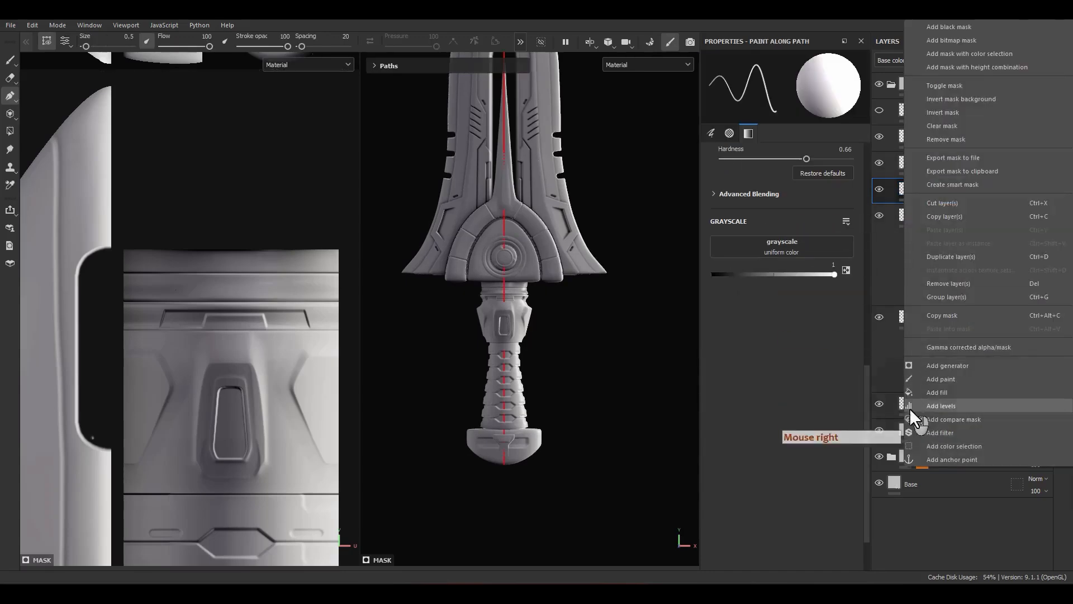
left_click(941, 390)
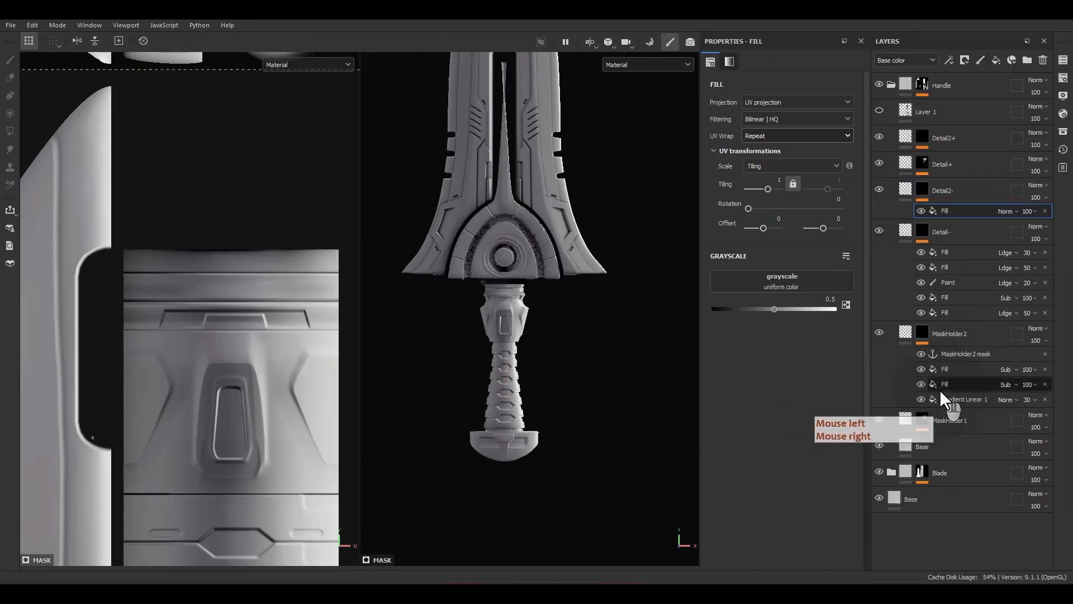
Step: Add a Mirror filter above the fill in the Detail2- mask
right_click(951, 210)
left_click(997, 431)
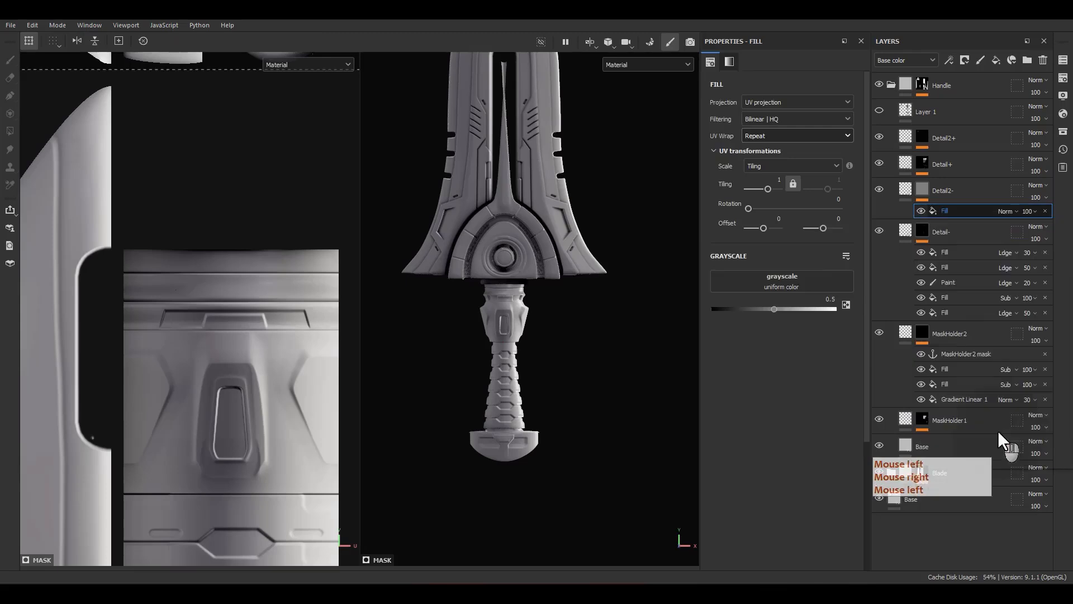
left_click(804, 93)
type("blu")
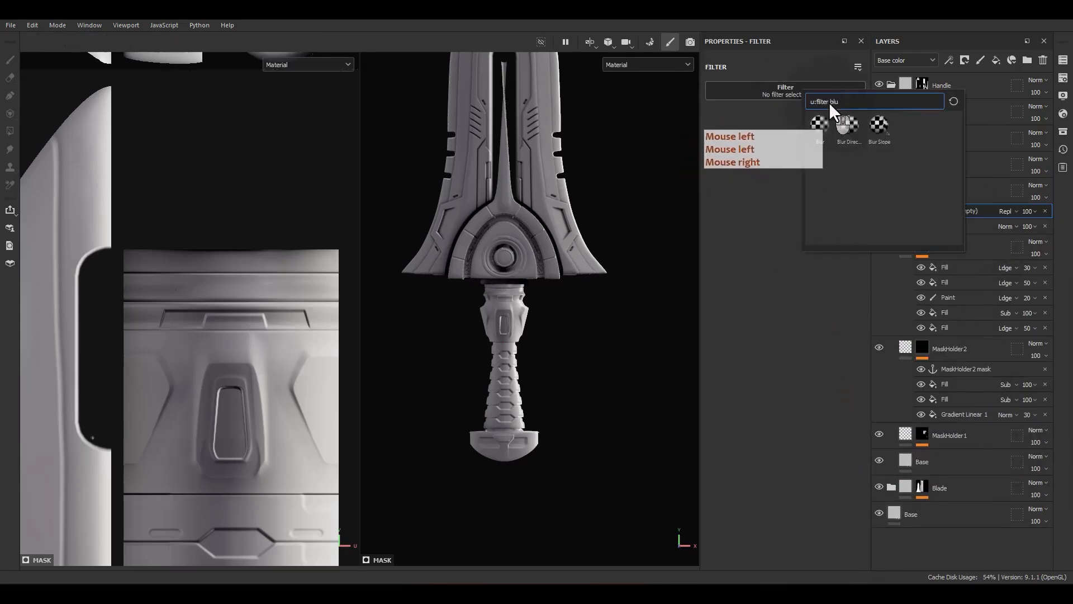
key("BackSpace")
key("BackSpace")
key("BackSpace")
type("mirro")
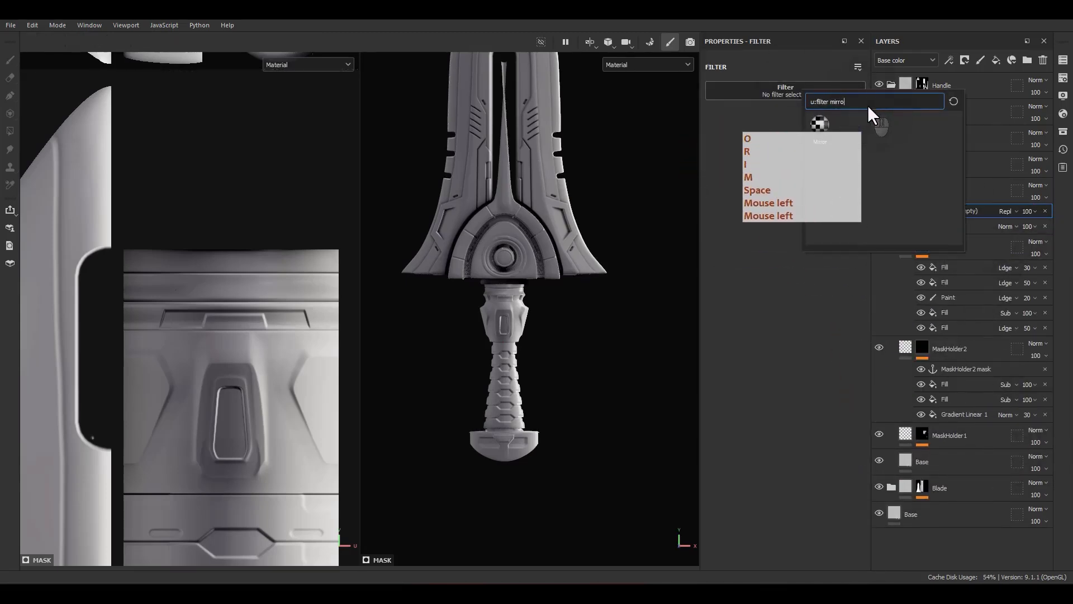
left_click(821, 127)
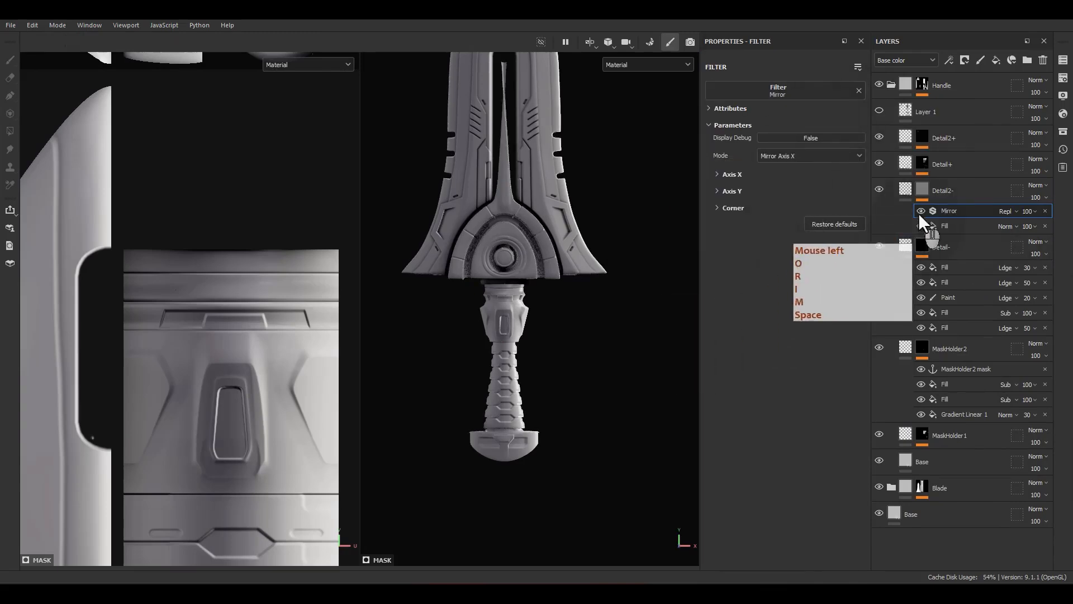
Step: Display the Detail2- mask, enable the Mirror filter's debug display and align the X axis with the guard's centre at an offset of about 0.174
left_click(925, 188)
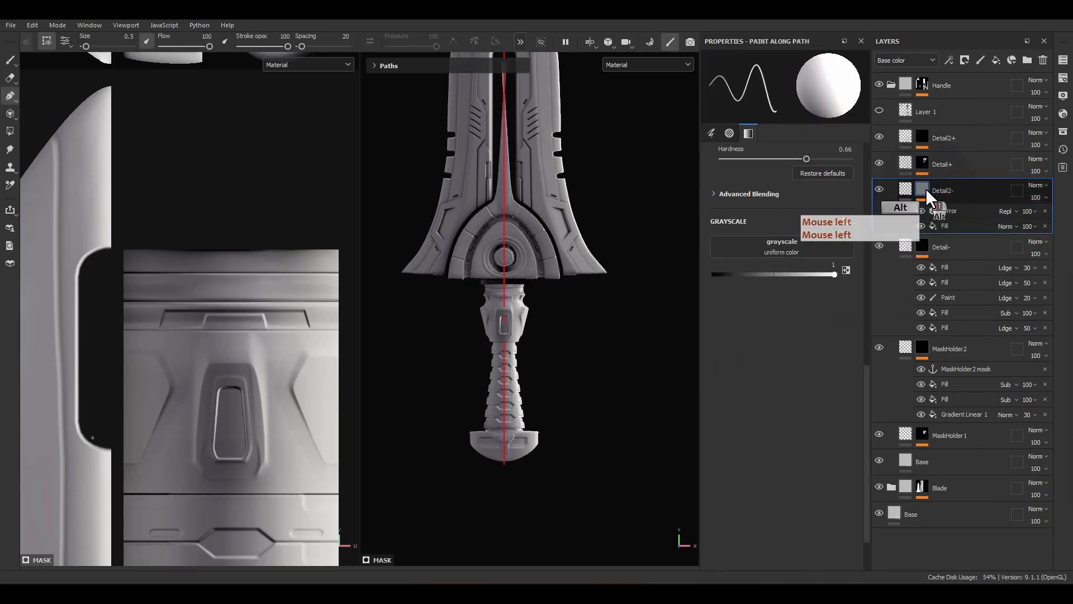
left_click(925, 188, "alt")
left_click(953, 213)
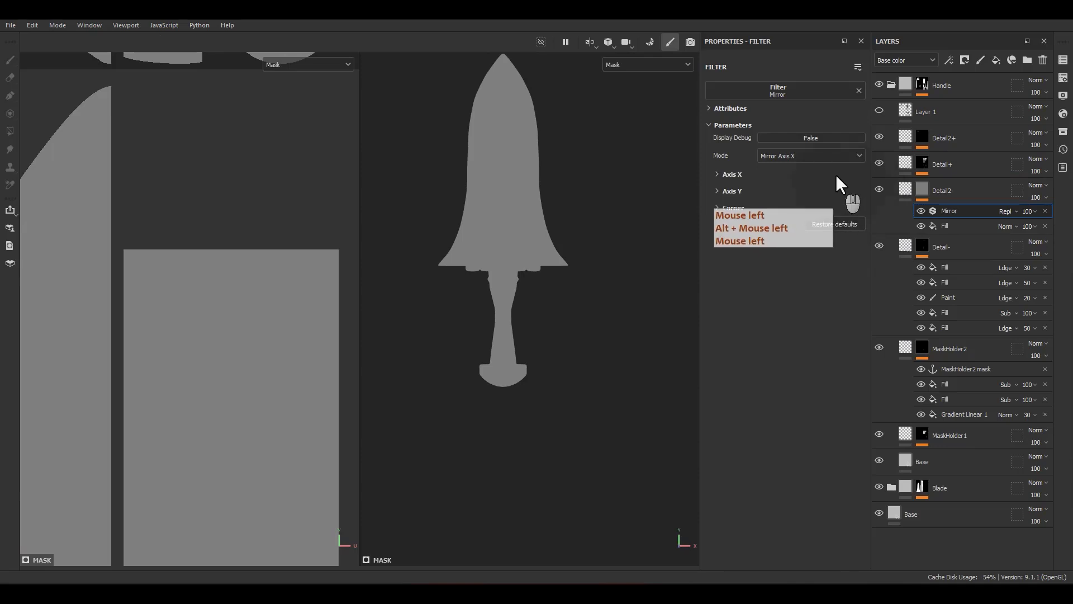
left_click(826, 135)
scroll(258, 298, "down", 3)
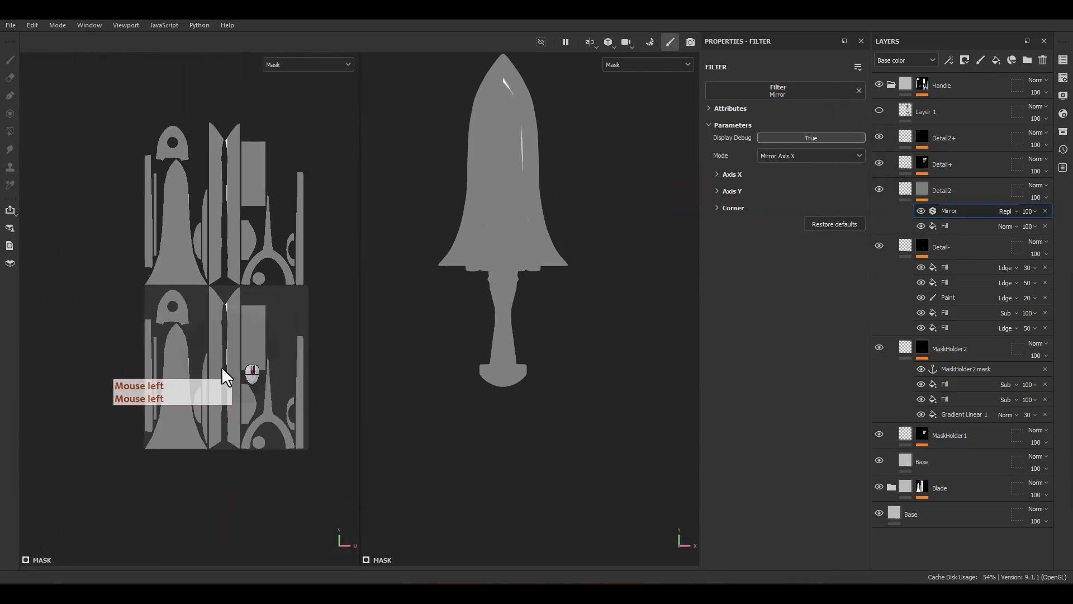
middle_click_drag(222, 367, 273, 323, "alt")
scroll(218, 253, "up", 7)
scroll(246, 221, "up", 3)
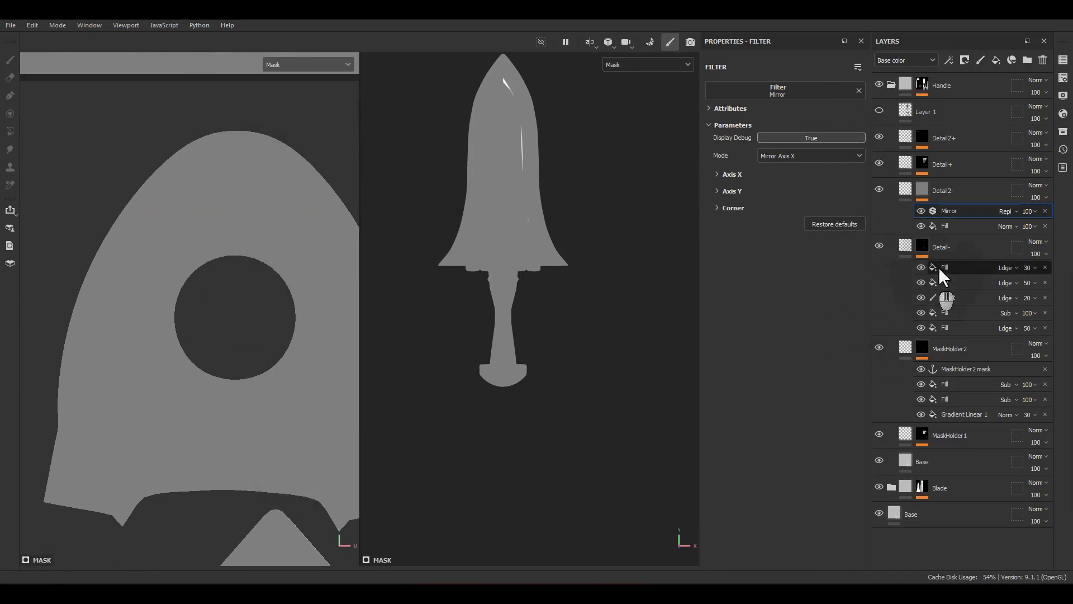
left_click_drag(788, 194, 750, 212)
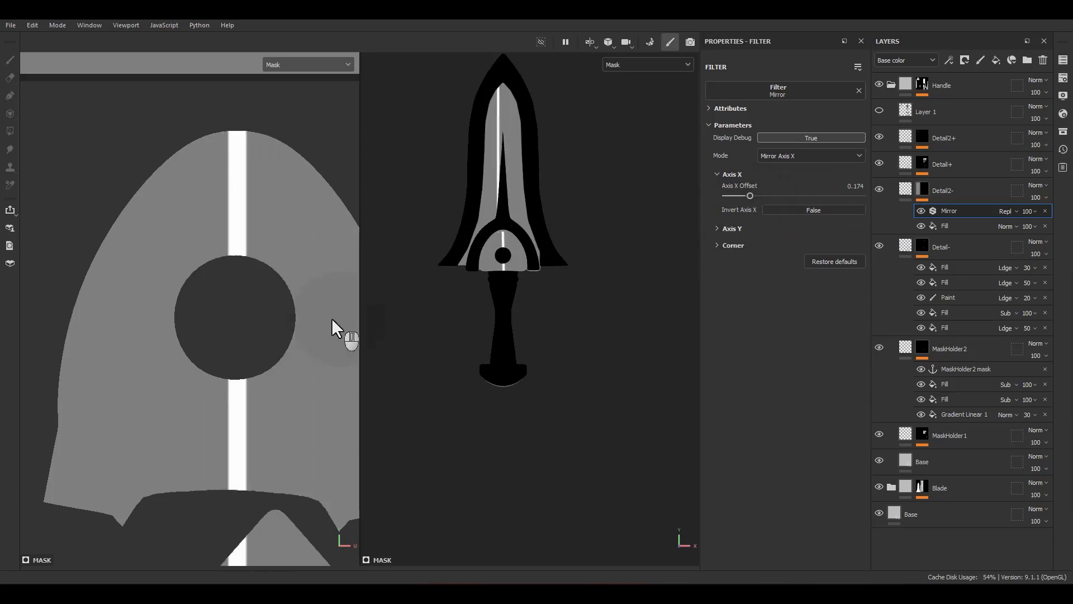
Step: Assign Alpha_06 as the grayscale of the fill beneath the Mirror filter
left_click(963, 223)
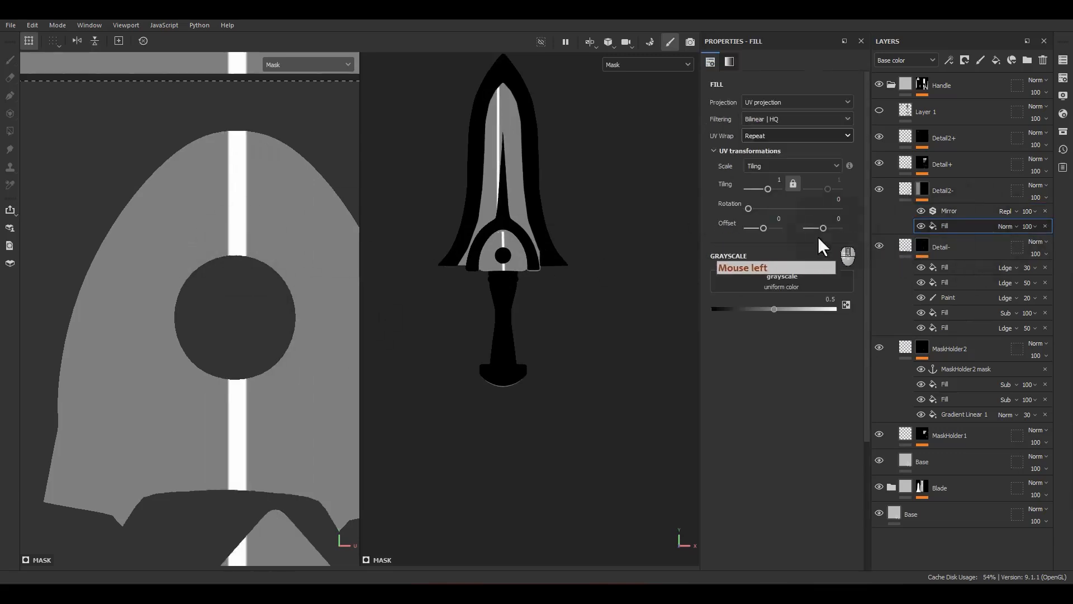
left_click(1063, 132)
left_click_drag(625, 162, 625, 163)
left_click_drag(469, 292, 739, 282)
left_click(659, 162)
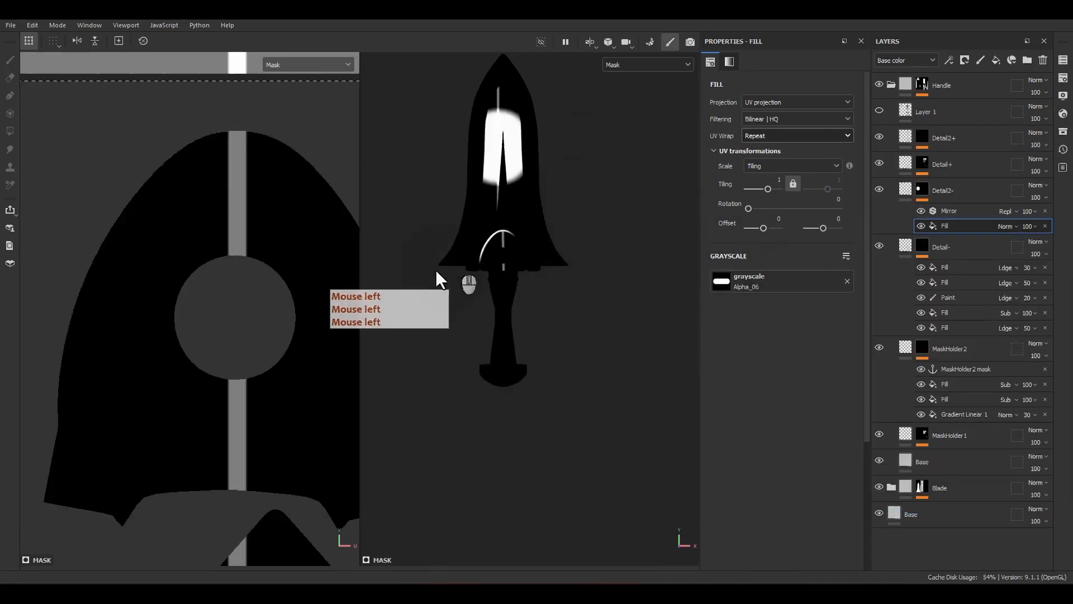
Step: Set the Alpha_06 fill's blending to Linear dodge (Add) and its UV wrap to None
left_click(1014, 228)
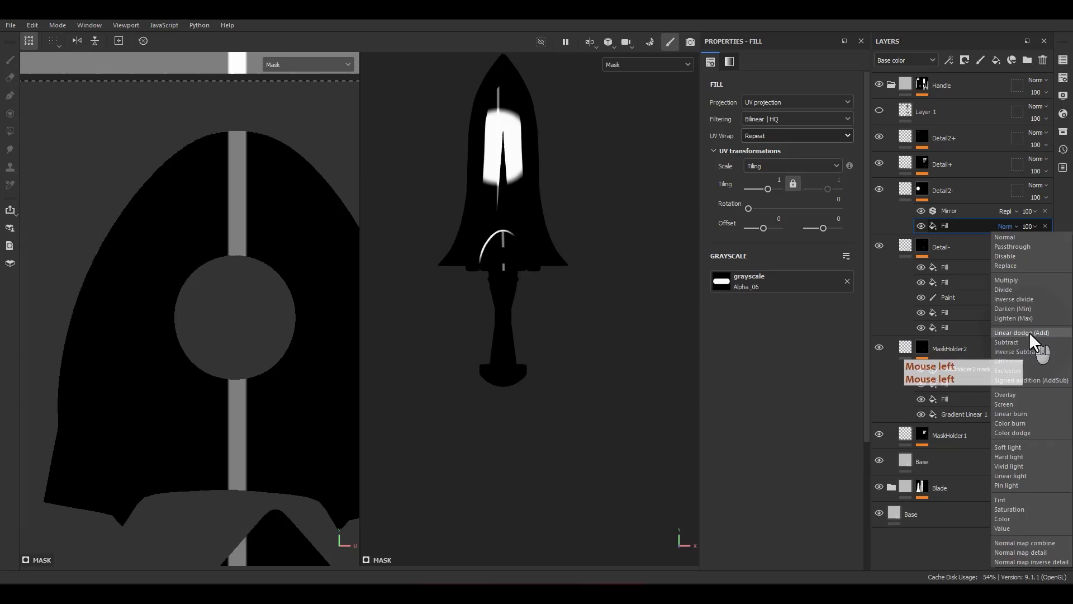
left_click(1034, 342)
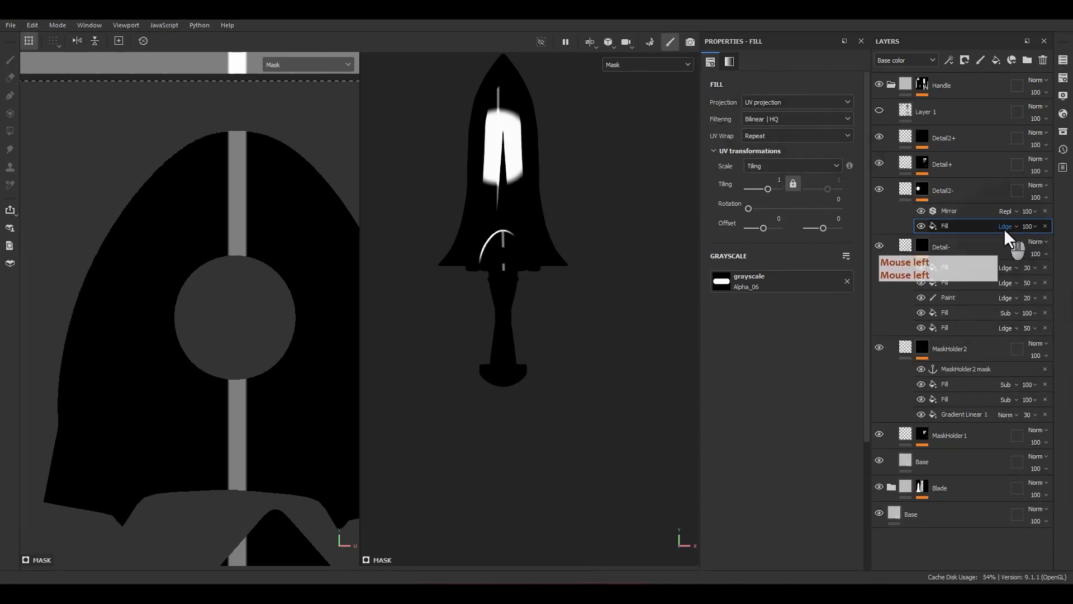
left_click(770, 139)
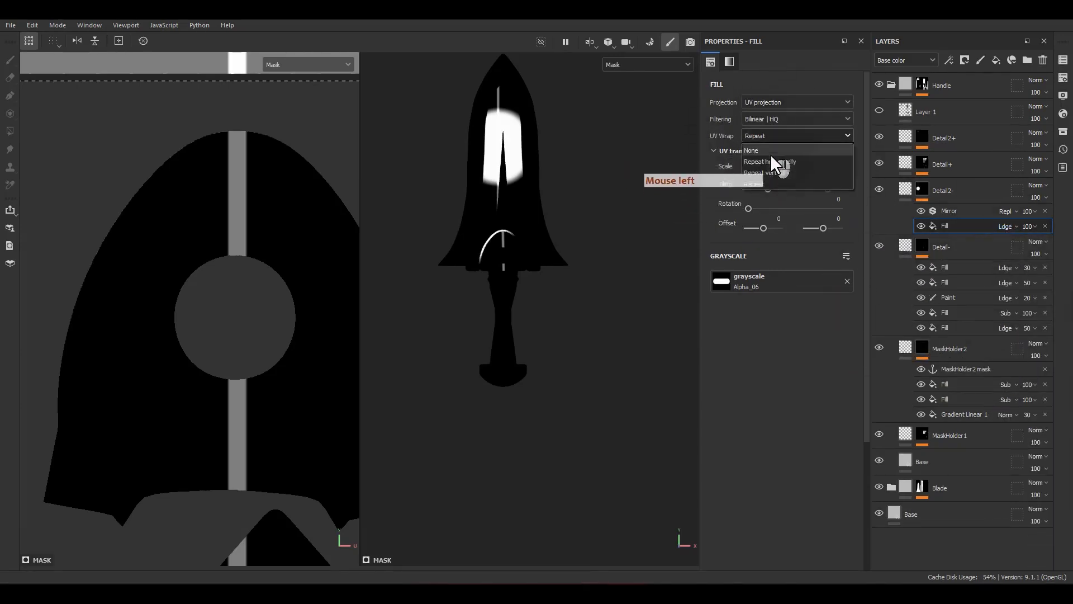
left_click(752, 150)
Step: Shift the Alpha_06 fill across the UV layout and shrink it uniformly to a tiling of about 9.39
scroll(306, 290, "down", 6)
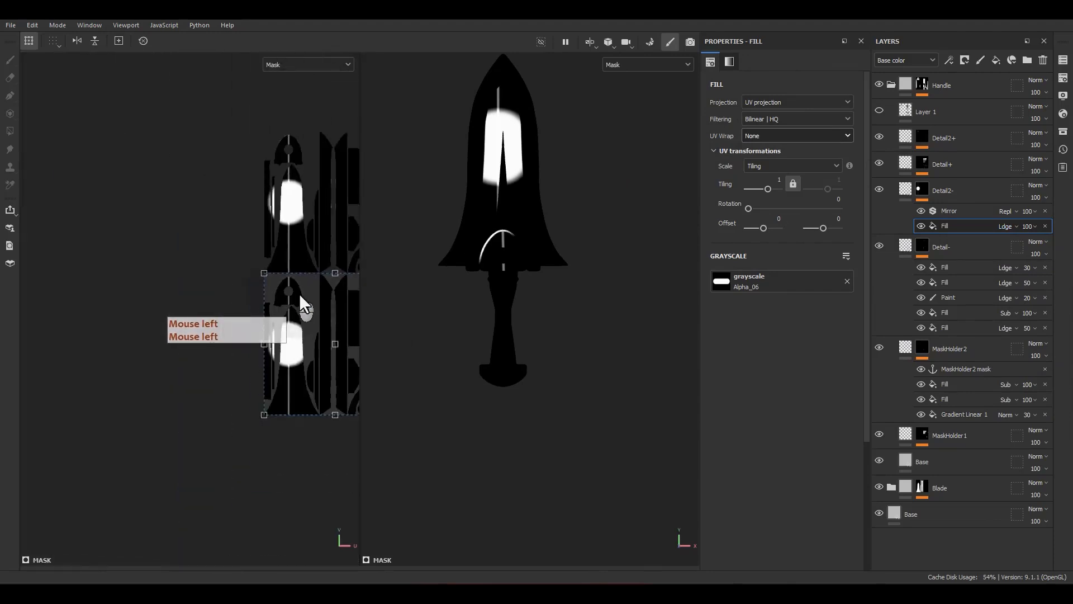
middle_click_drag(300, 293, 211, 281, "alt")
left_click_drag(268, 311, 278, 284)
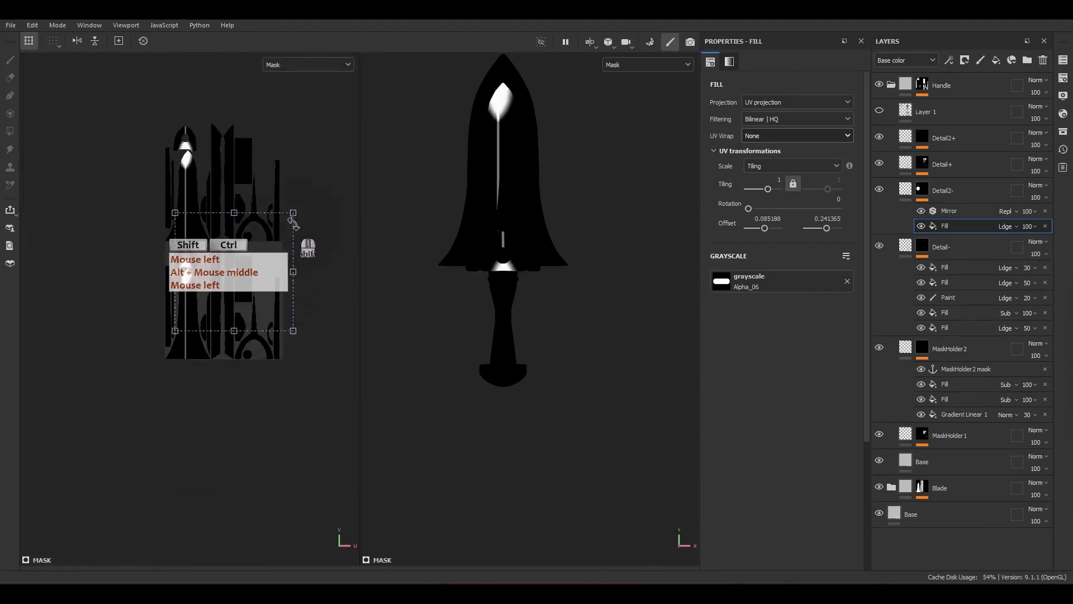
left_click_drag(292, 213, 233, 274, "ctrl+shift")
scroll(216, 279, "up", 6)
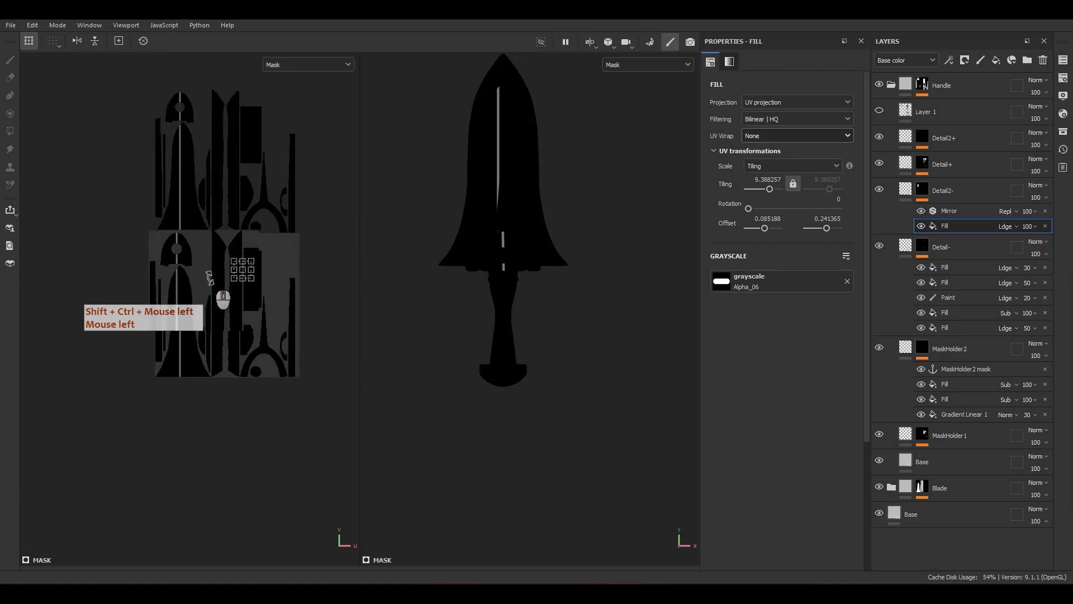
Step: Rotate the Alpha_06 fill to 270 degrees and place it over the mirror axis above the guard's round hole
middle_click_drag(260, 259, 322, 324, "alt")
scroll(319, 328, "up", 2)
left_click_drag(317, 337, 190, 286)
scroll(193, 284, "up", 5)
left_click_drag(218, 221, 205, 314)
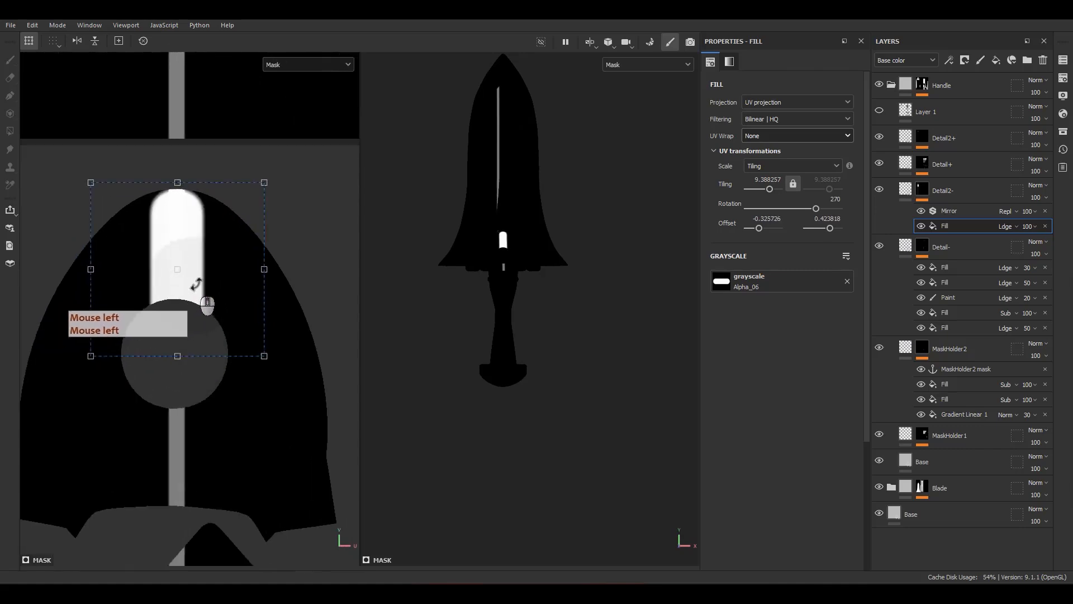
Step: Shrink the Alpha_06 slot to a tiling of about 17.76 and fit it between the guard's upper edge and the hole at an offset of about 0.439
scroll(199, 297, "up", 3)
left_click_drag(259, 197, 175, 240, "ctrl+shift")
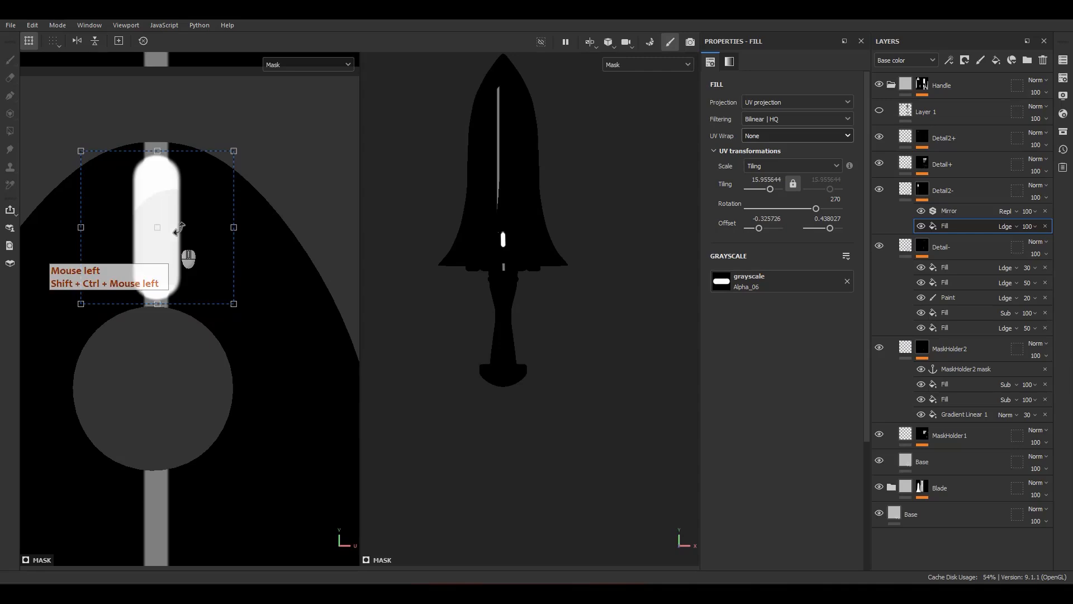
left_click_drag(234, 151, 225, 159, "ctrl+shift")
left_click_drag(180, 239, 180, 237)
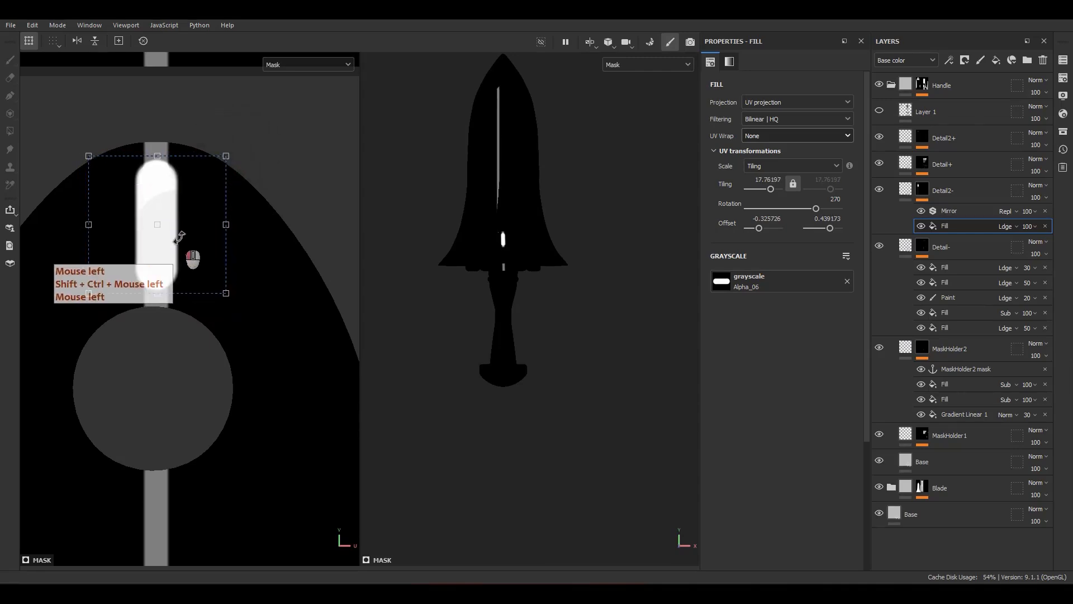
Step: Duplicate the Alpha_06 slot fill in Detail2-, rotate the copy to 225 degrees and place it diagonally below the guard's hole at about -0.385, 0.312
left_click(960, 224)
key("ctrl+d")
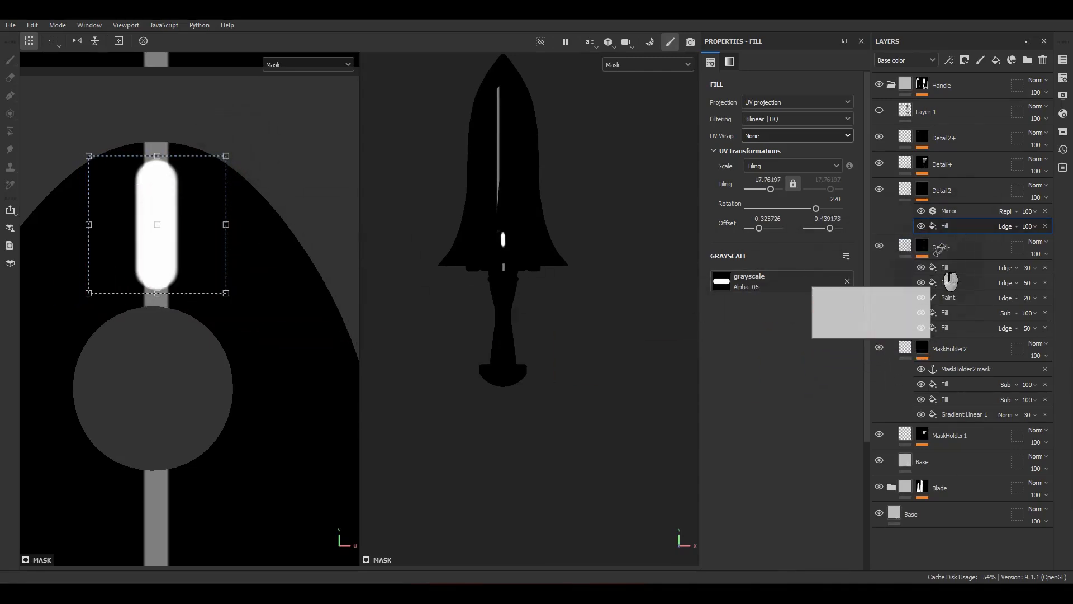
left_click(949, 225)
key("ctrl+d")
scroll(161, 285, "down", 3)
middle_click_drag(162, 339, 241, 271, "alt")
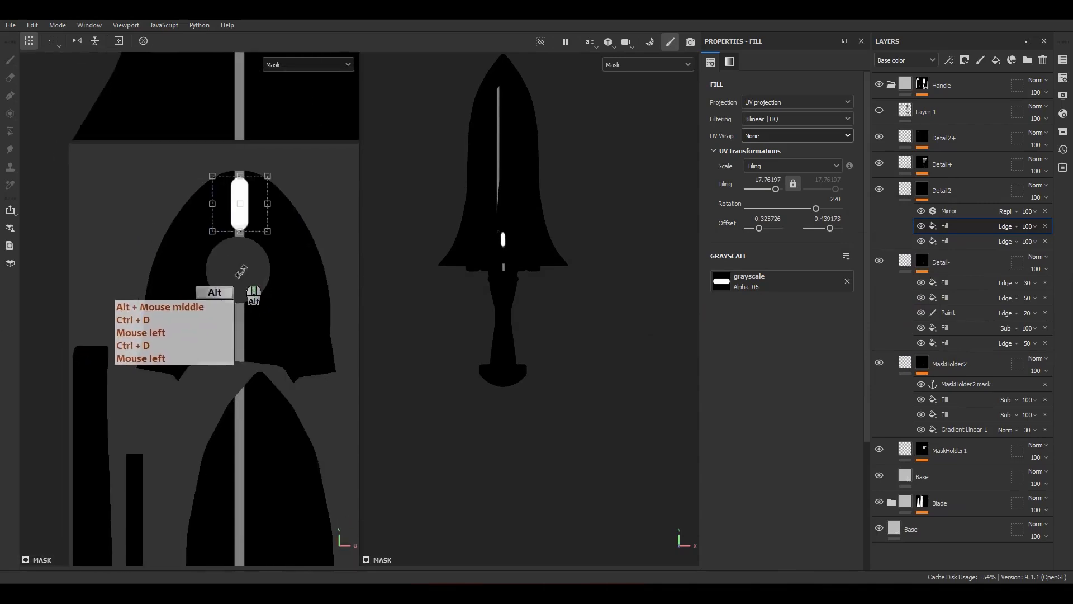
scroll(244, 240, "up", 3)
left_click_drag(256, 209, 178, 390)
left_click_drag(227, 294, 268, 360, "ctrl+shift")
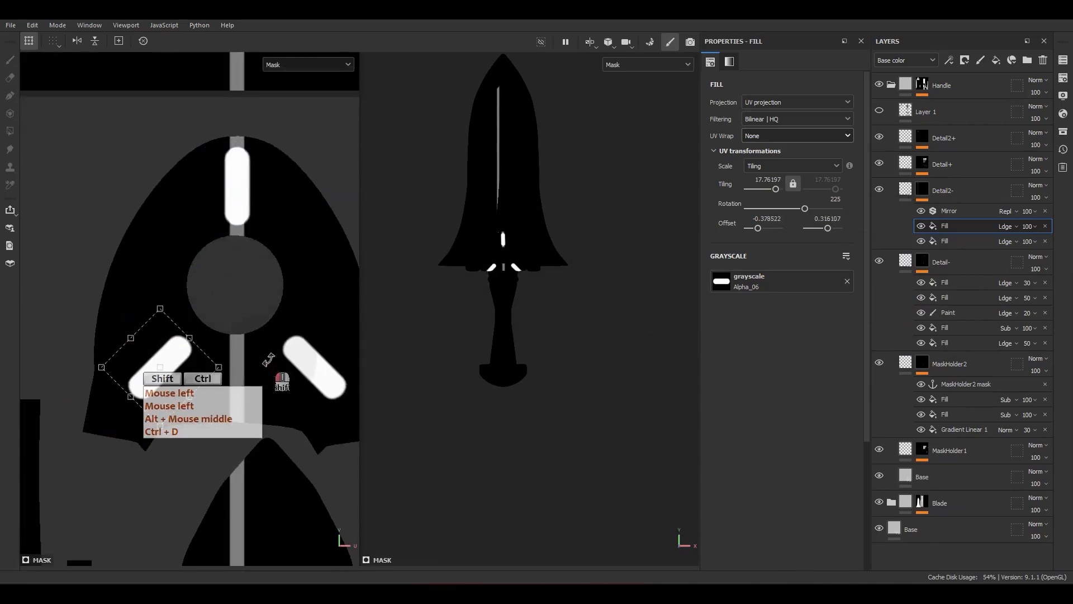
left_click_drag(185, 390, 178, 395)
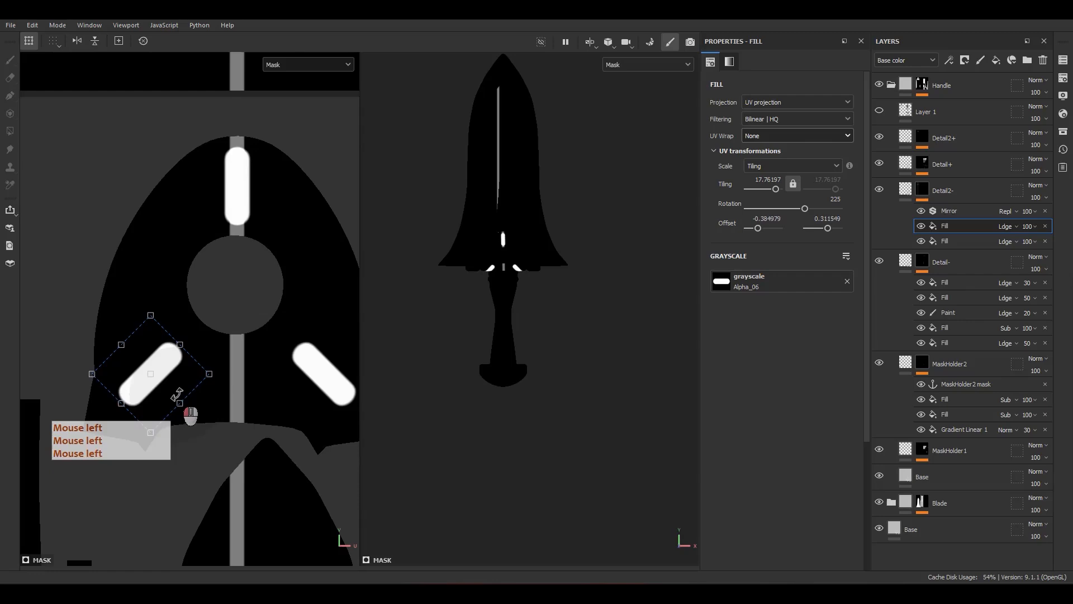
Step: Display the material and move the vertical slot's fill above the Mirror filter in the Detail2- mask
scroll(313, 352, "up", 2)
scroll(470, 250, "up", 5)
mouse_move(557, 271)
left_mouse_down("alt")
mouse_move(557, 245)
mouse_move(558, 282)
left_mouse_up("alt")
key("m")
scroll(557, 282, "up", 4)
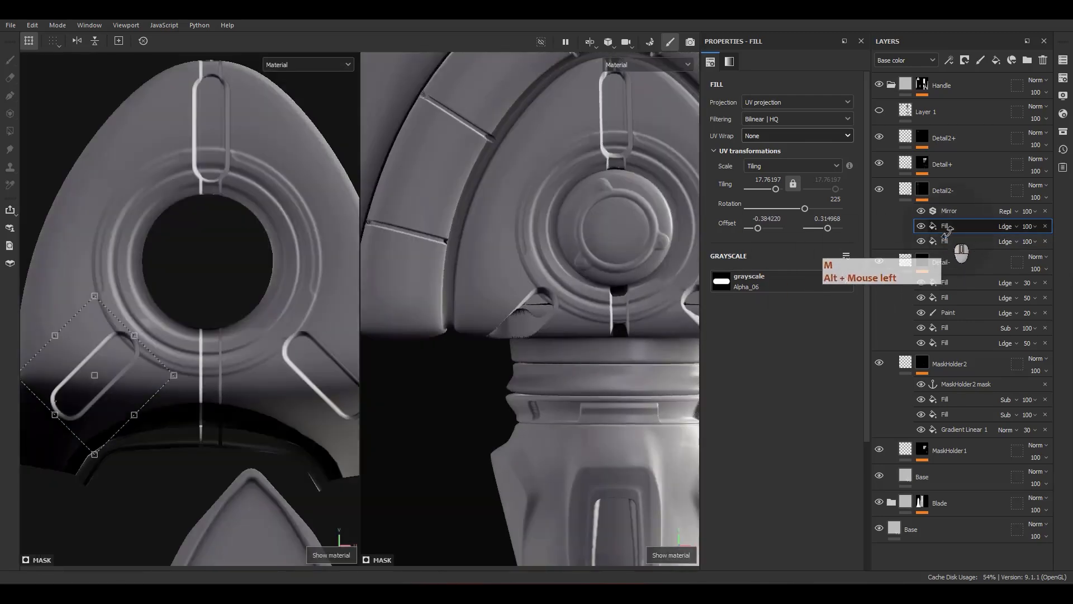
mouse_move(974, 232)
left_mouse_down()
mouse_move(958, 201)
mouse_move(964, 235)
mouse_move(961, 204)
mouse_move(982, 229)
left_mouse_up()
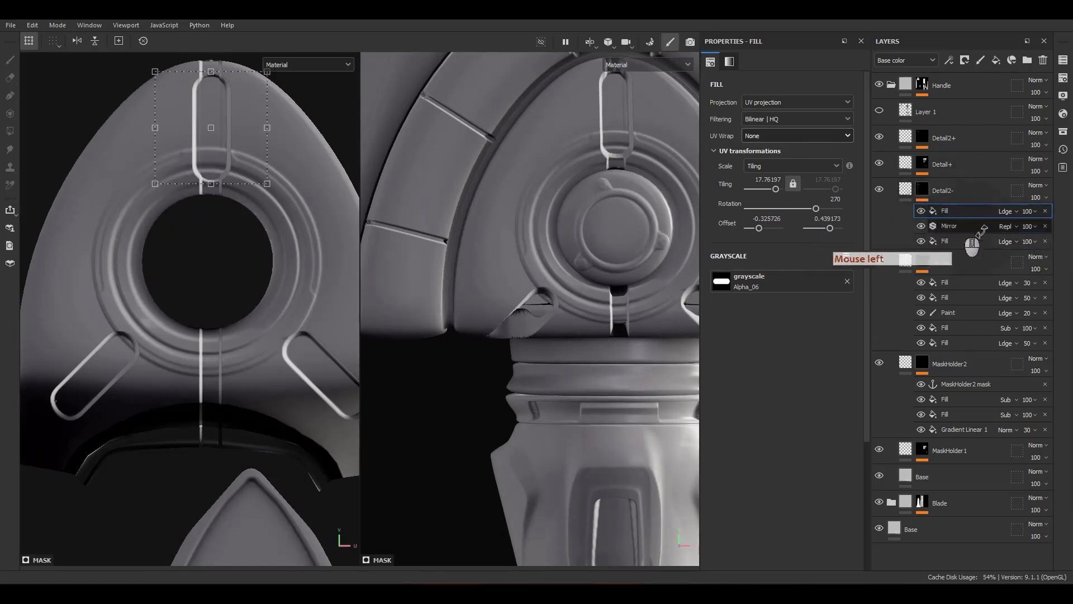
left_click_drag(488, 316, 637, 305, "alt")
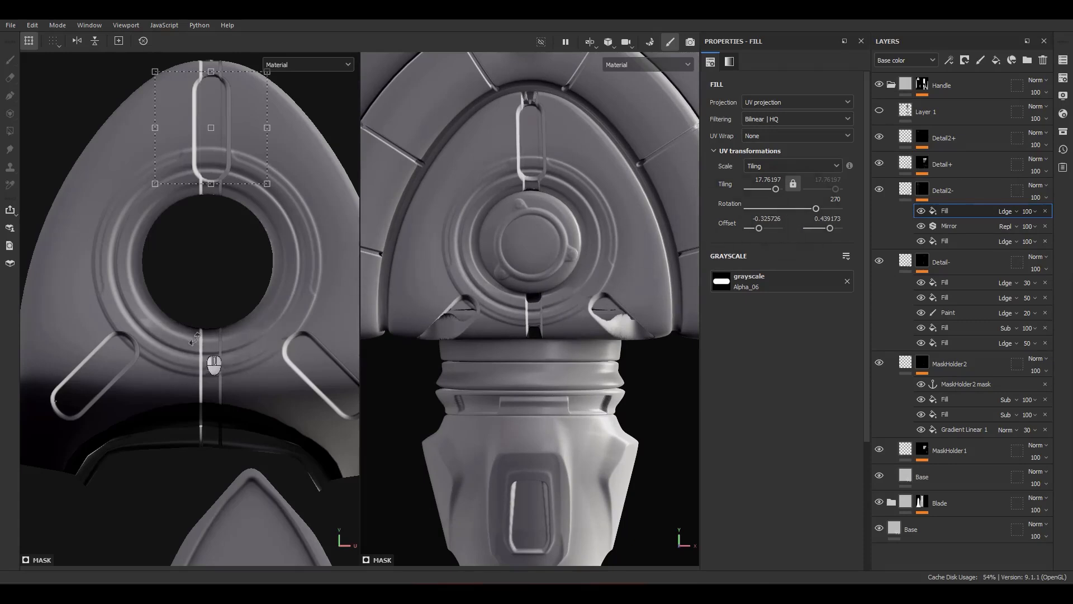
Step: Shrink the vertical slot above the guard's hole to a tiling of about 34.28 at a vertical offset of about 0.452
middle_click_drag(214, 364, 211, 256, "alt")
left_click_drag(306, 305, 266, 270, "ctrl+shift")
scroll(238, 263, "up", 2)
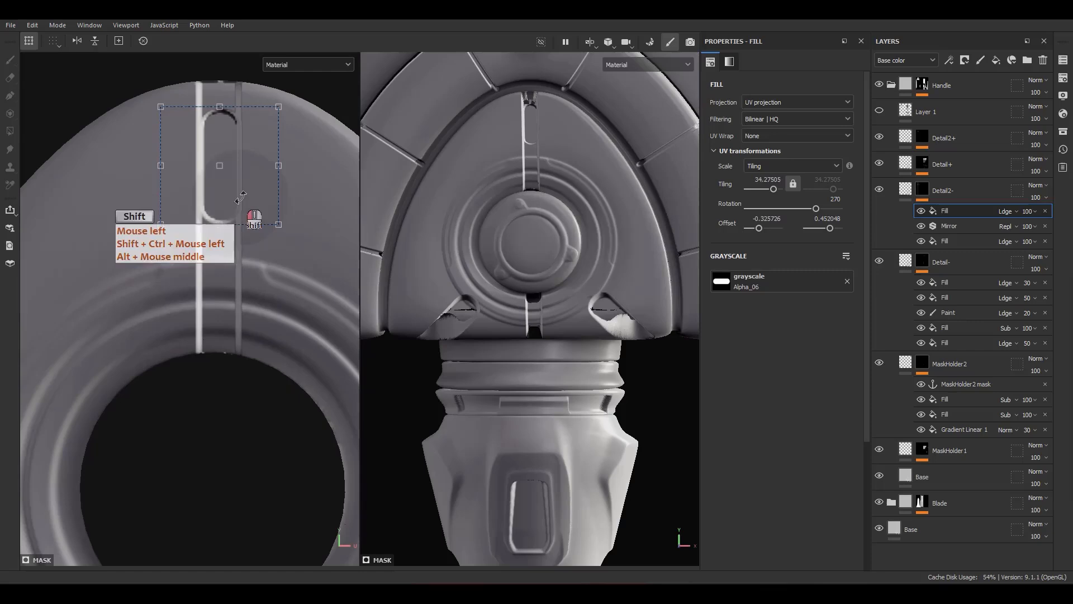
Step: Set Display Debug to False on the Mirror filter in the Detail2- mask
left_click(950, 226)
left_click(803, 139)
left_click(803, 139)
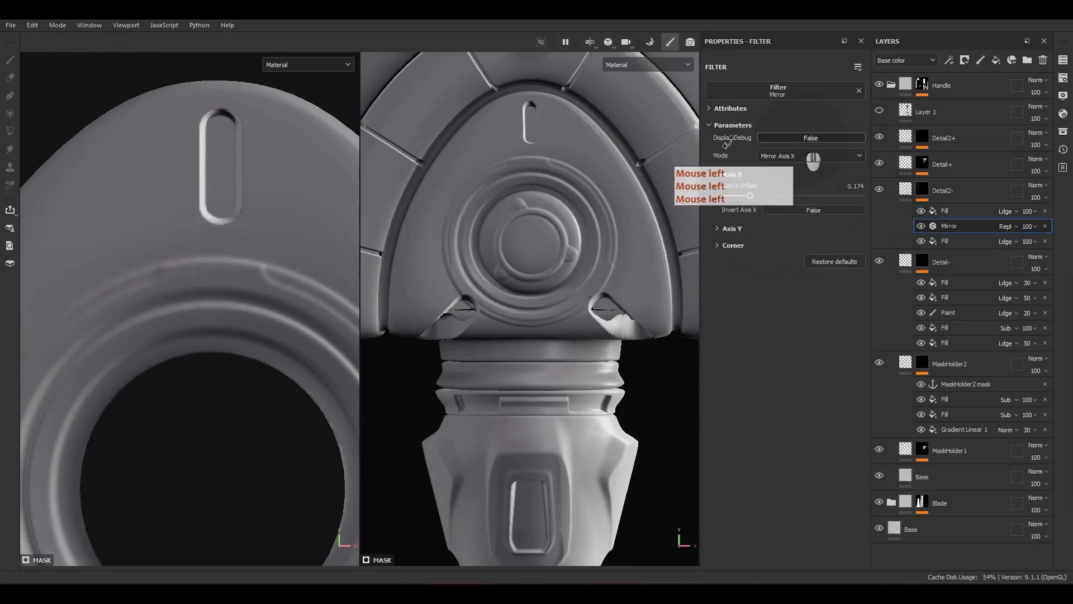
Step: Set the vertical slot fill's opacity to 20
left_click(945, 211)
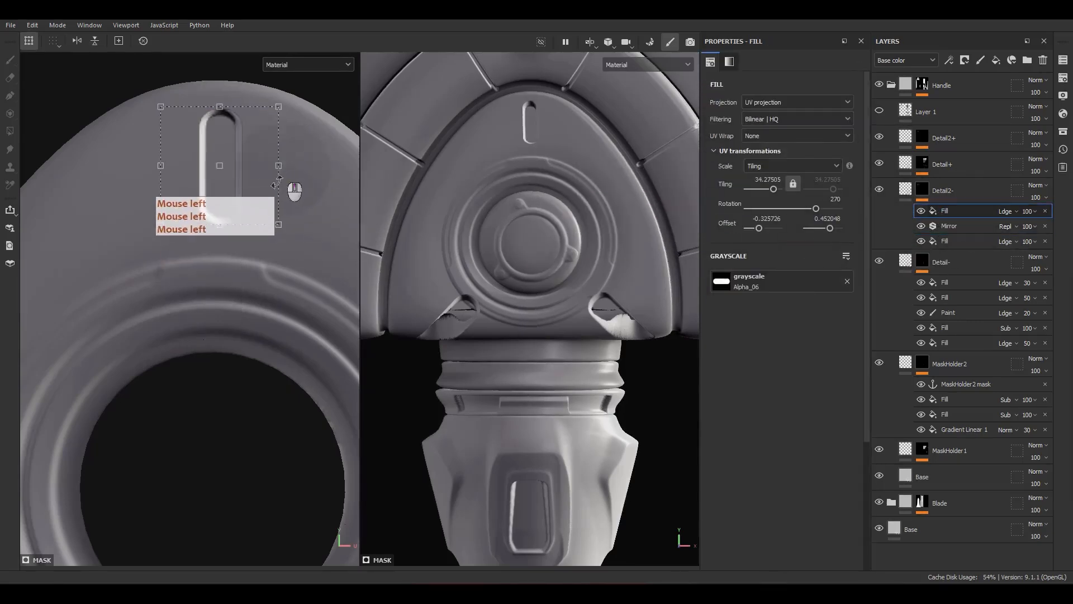
scroll(227, 208, "up", 2)
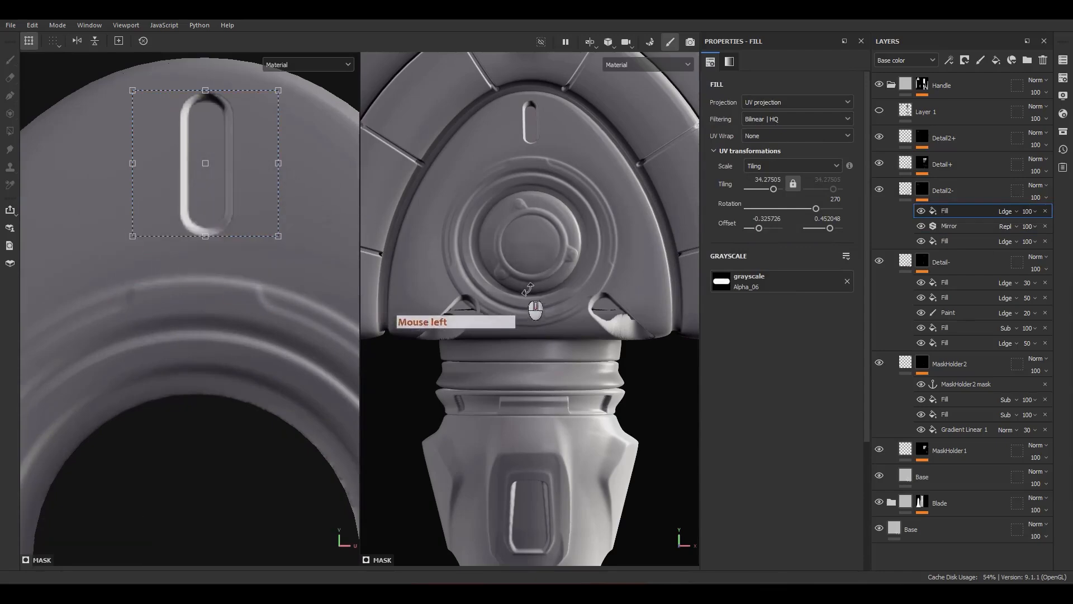
left_click_drag(527, 292, 581, 292, "alt")
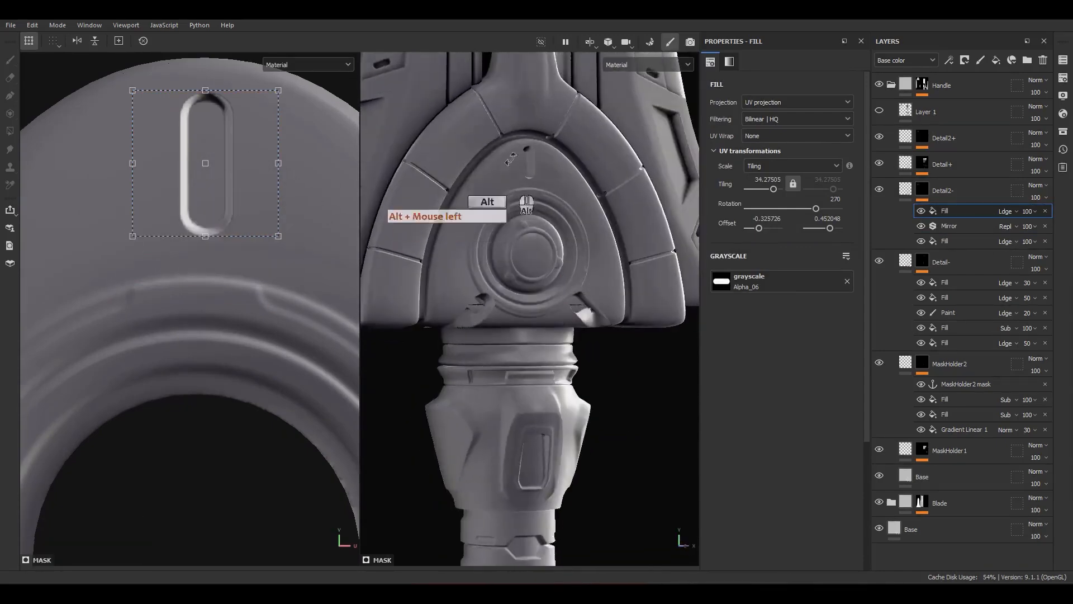
scroll(502, 178, "up", 3)
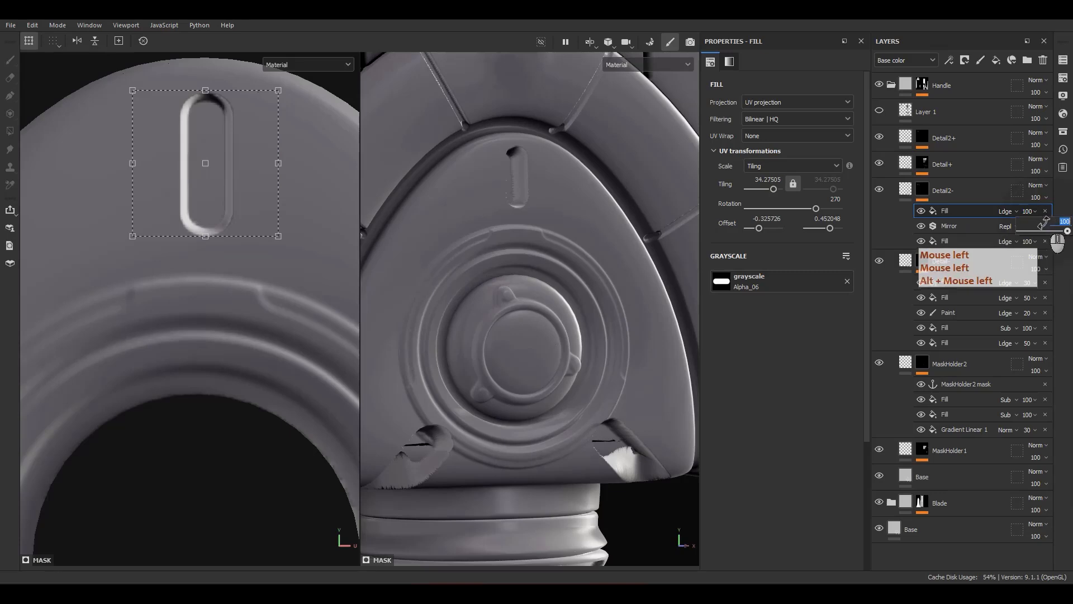
type("20")
key("Return")
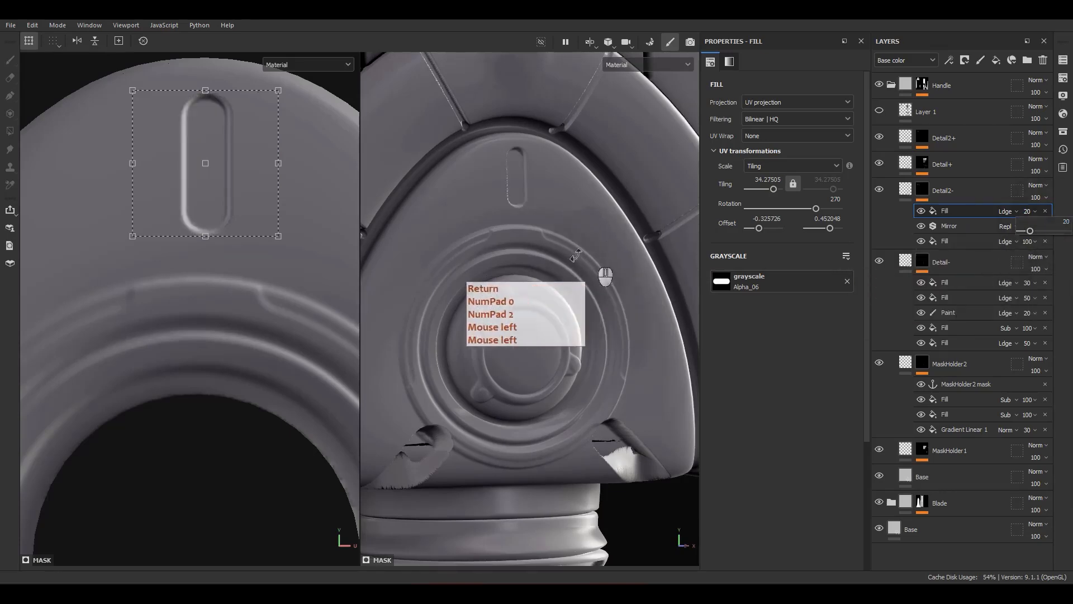
Step: Set the tiling to 35 for both the vertical and the diagonal slot fills in Detail2-
left_click(950, 241)
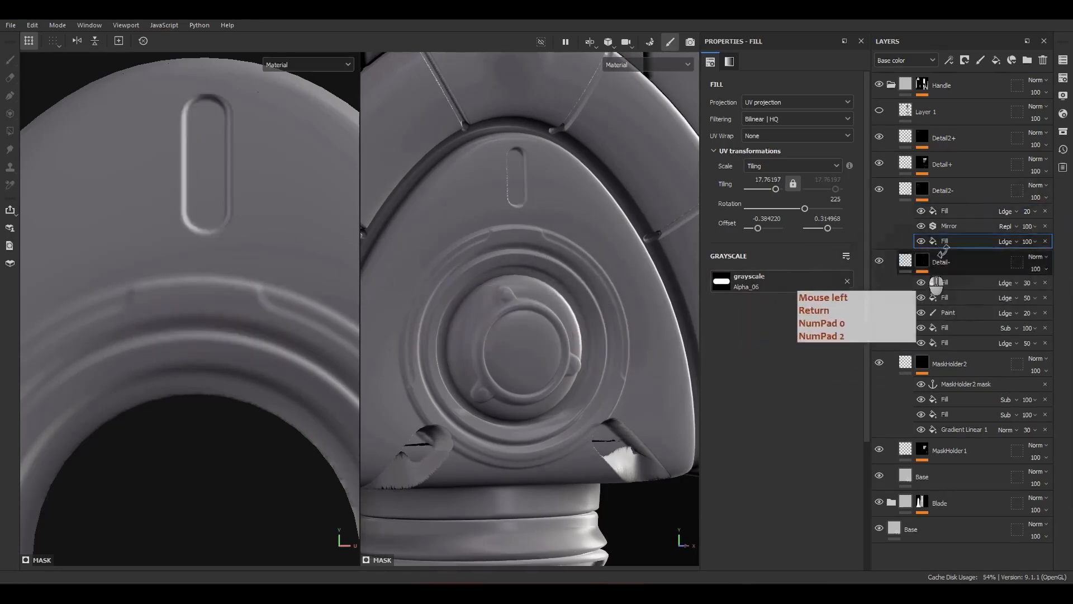
left_click(950, 211)
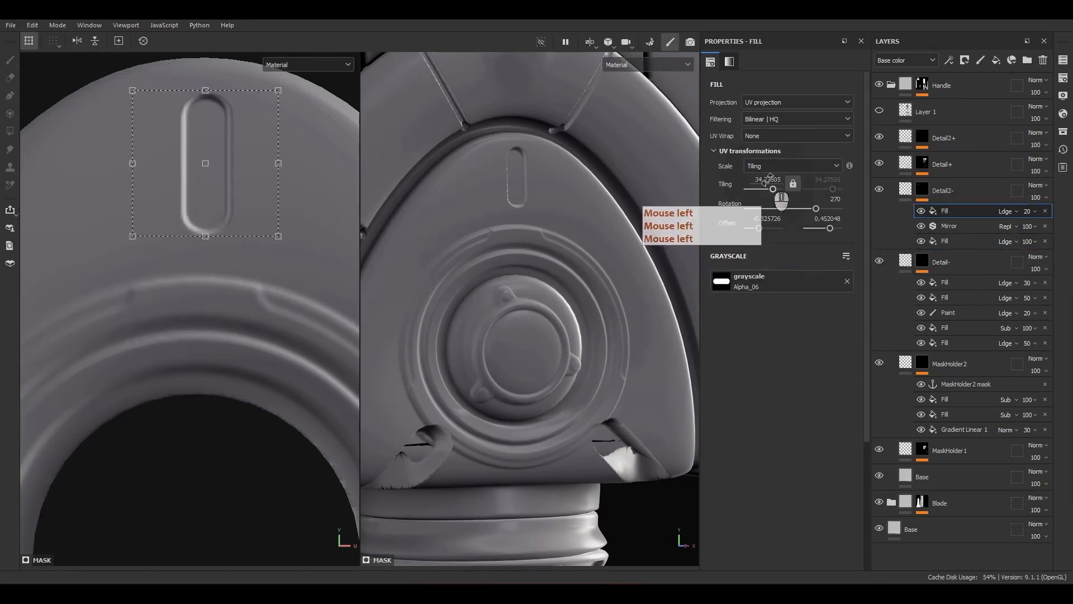
left_click(770, 179)
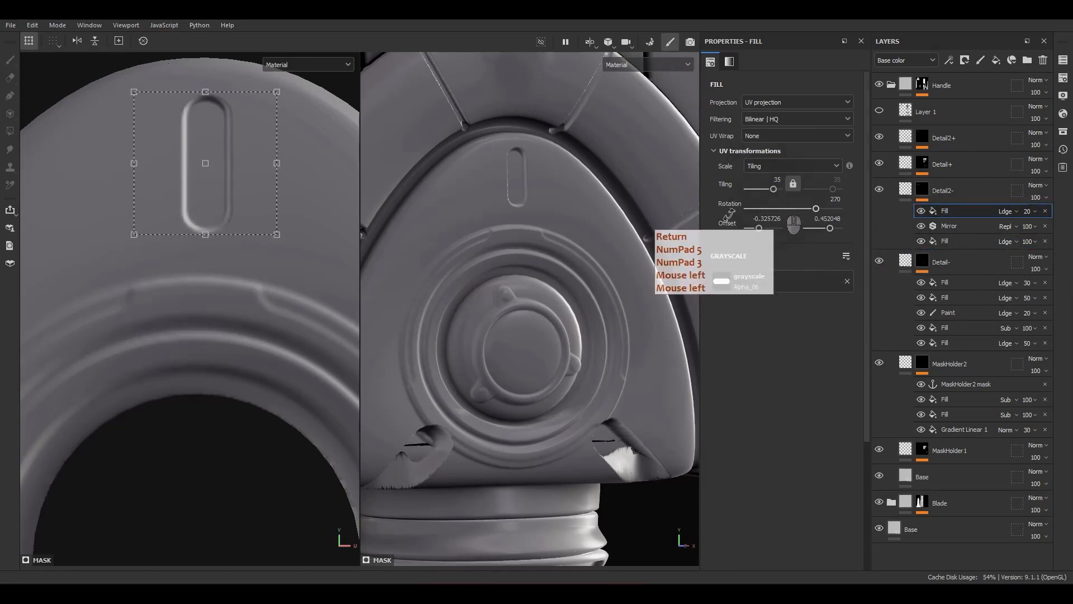
left_click(946, 239)
left_click(761, 188)
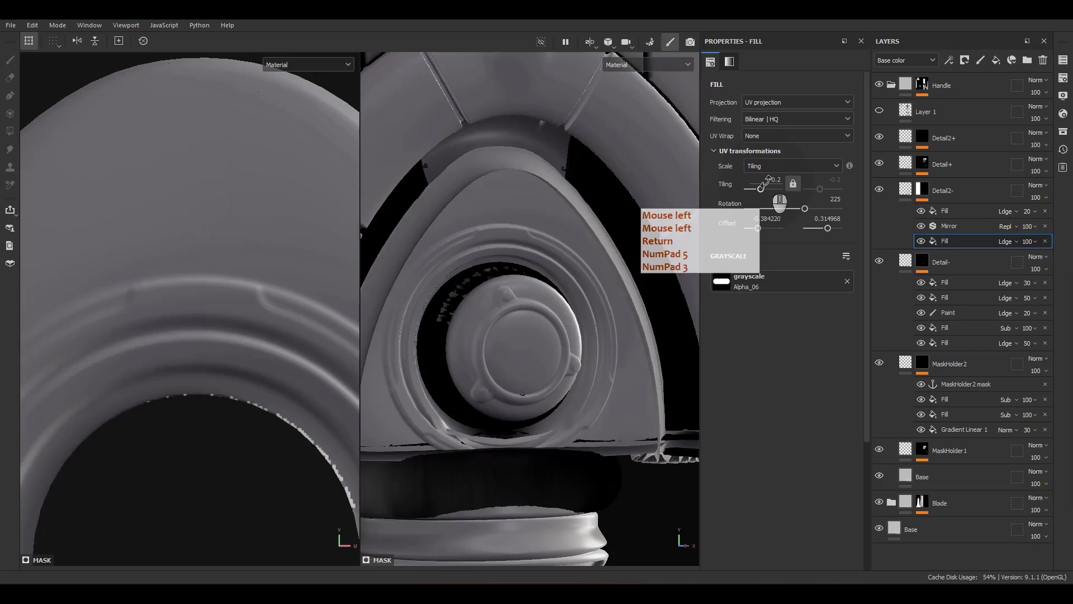
type("35")
key("Return")
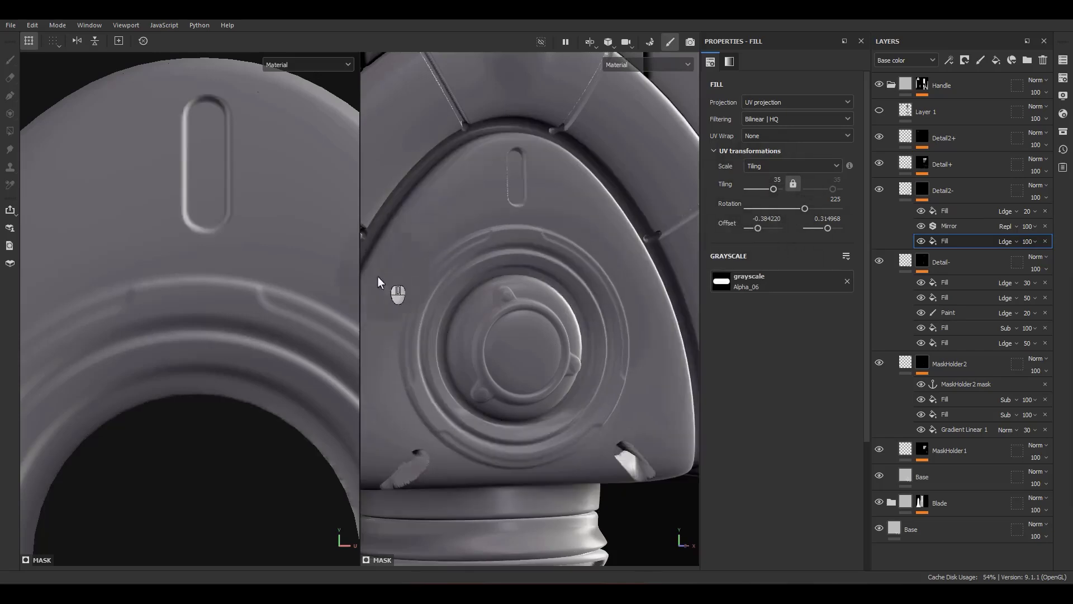
Step: Rotate the diagonal slot to about 211 degrees and move it into the guard's lower corner at an offset of about -0.398, 0.335
scroll(512, 292, "down", 3)
scroll(117, 271, "down", 5)
middle_click_drag(128, 426, 290, 334, "alt")
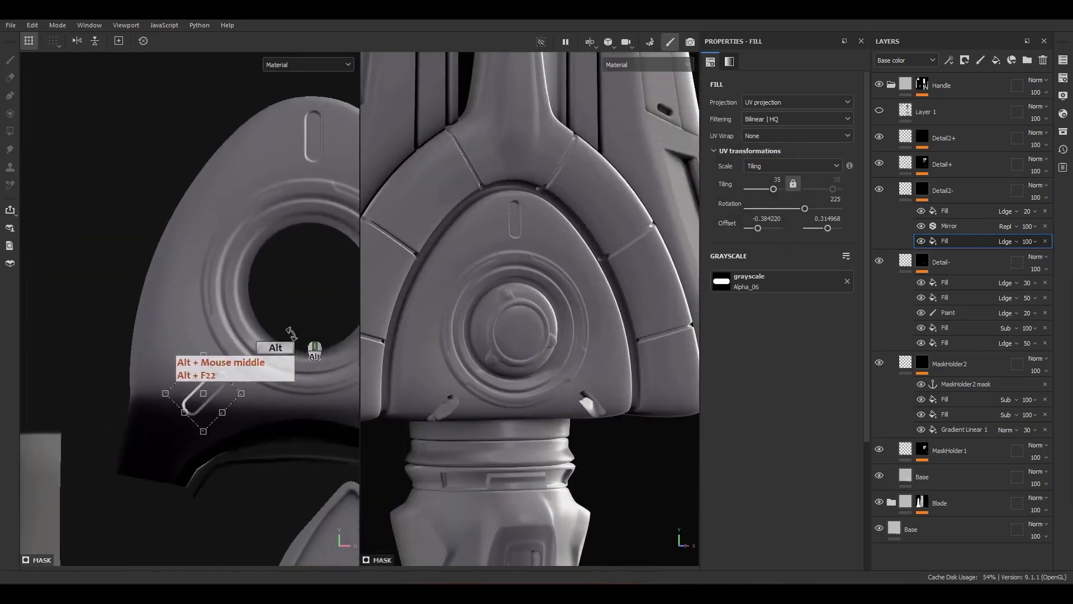
scroll(224, 412, "up", 3)
left_click_drag(214, 379, 168, 313)
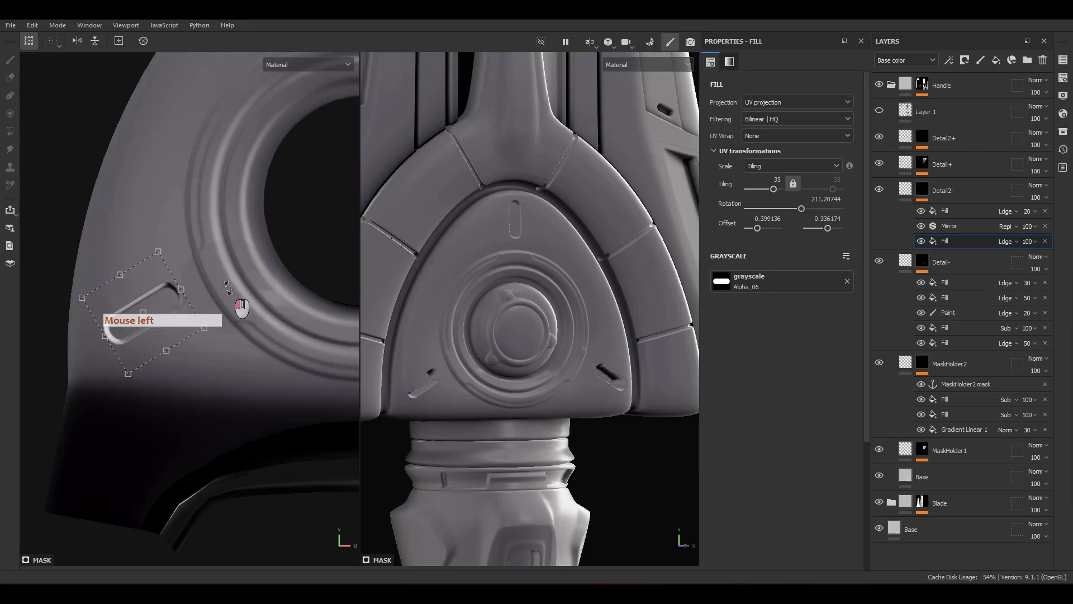
scroll(161, 316, "down", 3)
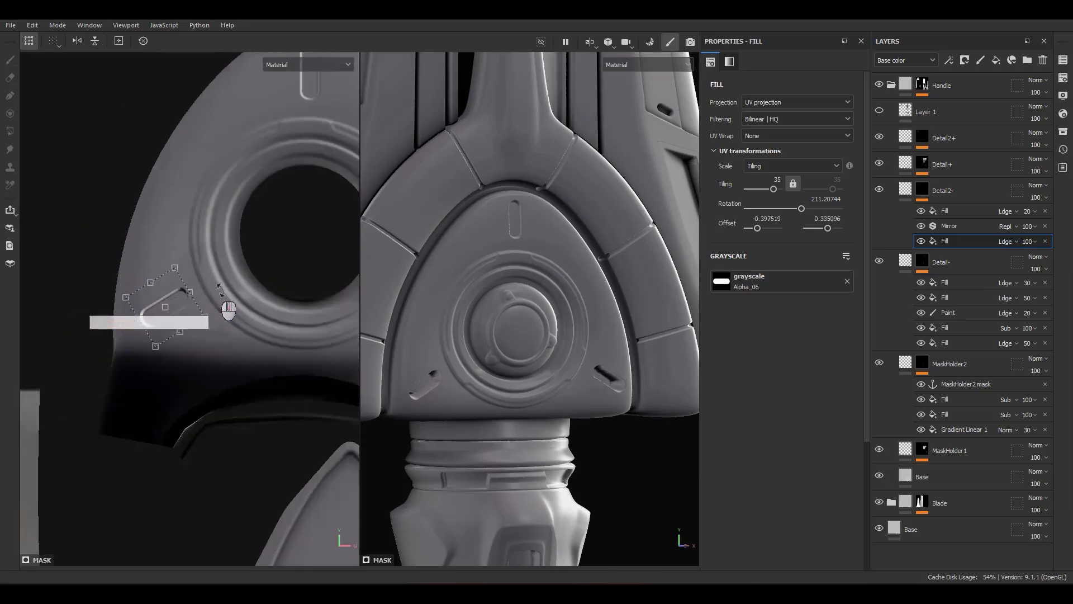
Step: Set the diagonal slot fill's opacity to 20
left_click(827, 280)
left_click(1028, 241)
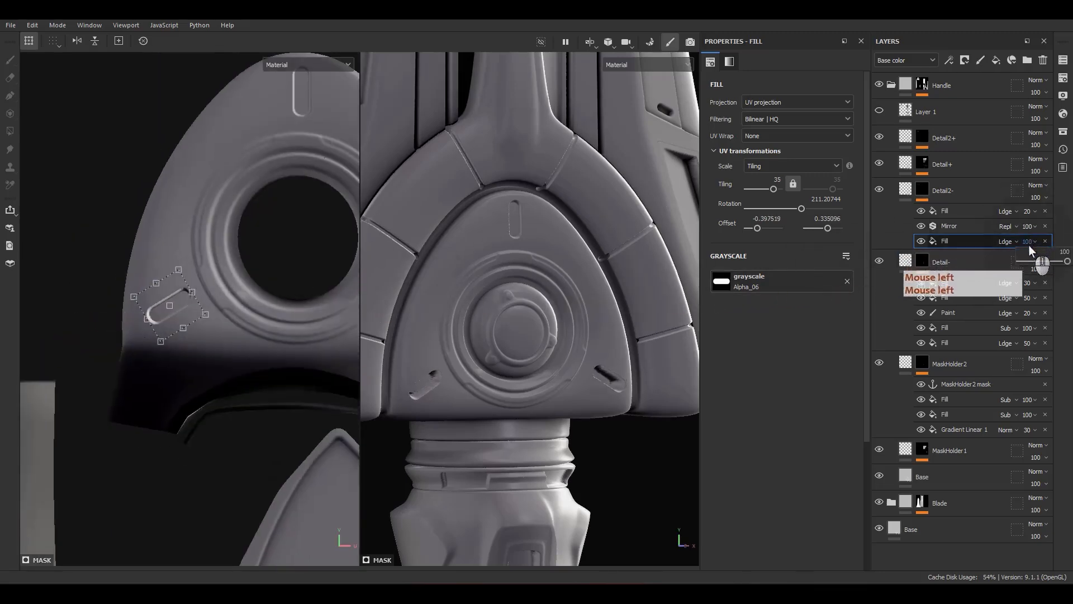
type("20")
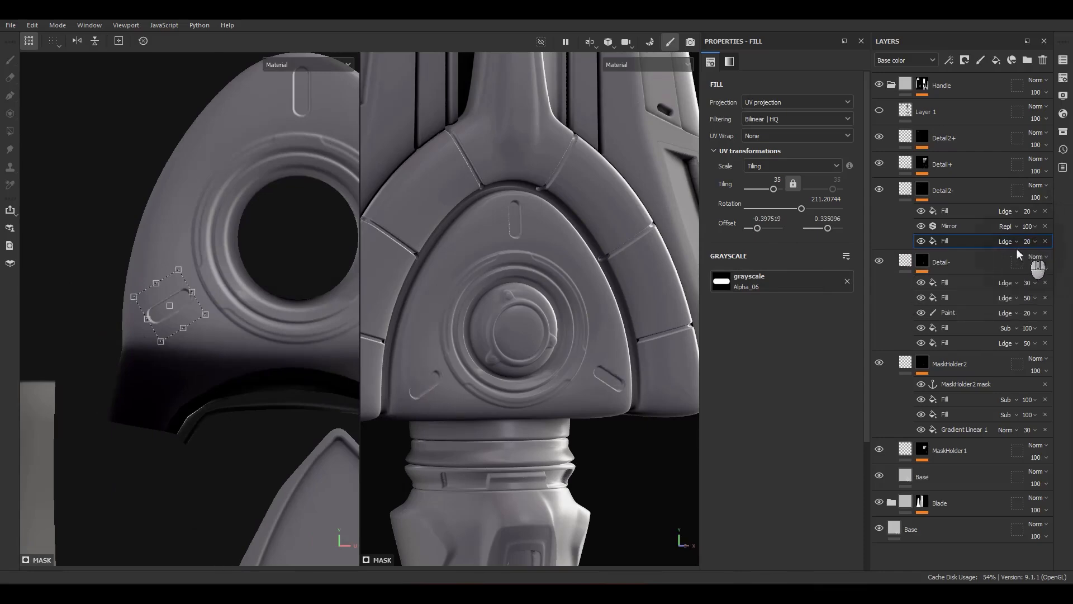
Step: Examine the guard, handle and blade details on the whole sword from several angles
scroll(230, 241, "down", 2)
scroll(219, 218, "down", 3)
middle_click_drag(231, 282, 207, 374, "alt")
left_click_drag(525, 265, 567, 320, "alt")
key("f")
scroll(508, 421, "up", 3)
left_click_drag(508, 422, 571, 392, "alt")
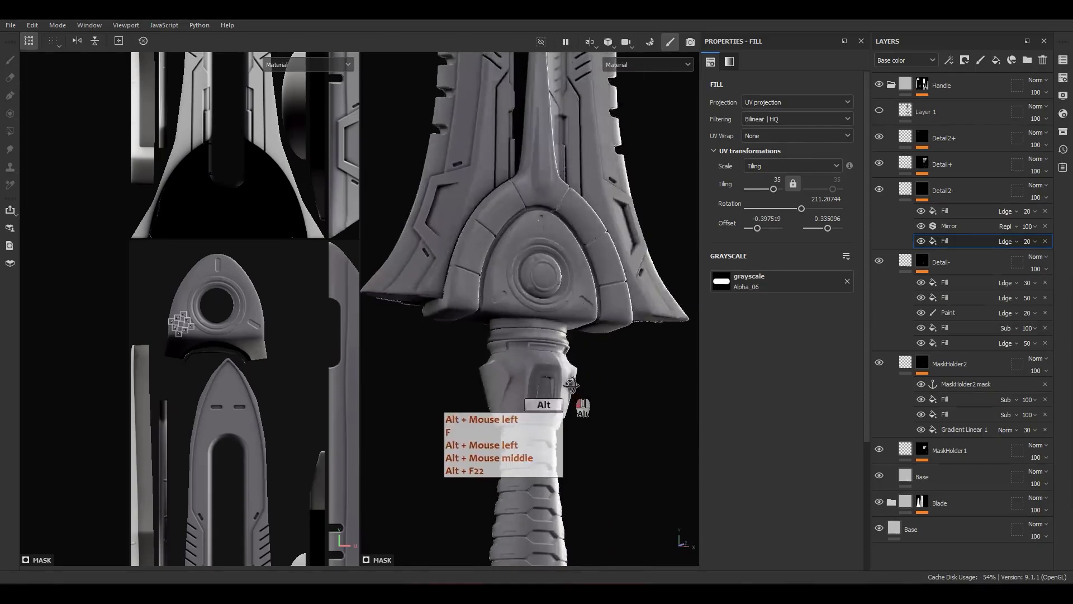
right_click_drag(571, 392, 589, 271, "alt")
middle_click_drag(585, 289, 593, 244, "alt")
left_click_drag(593, 246, 541, 237, "alt")
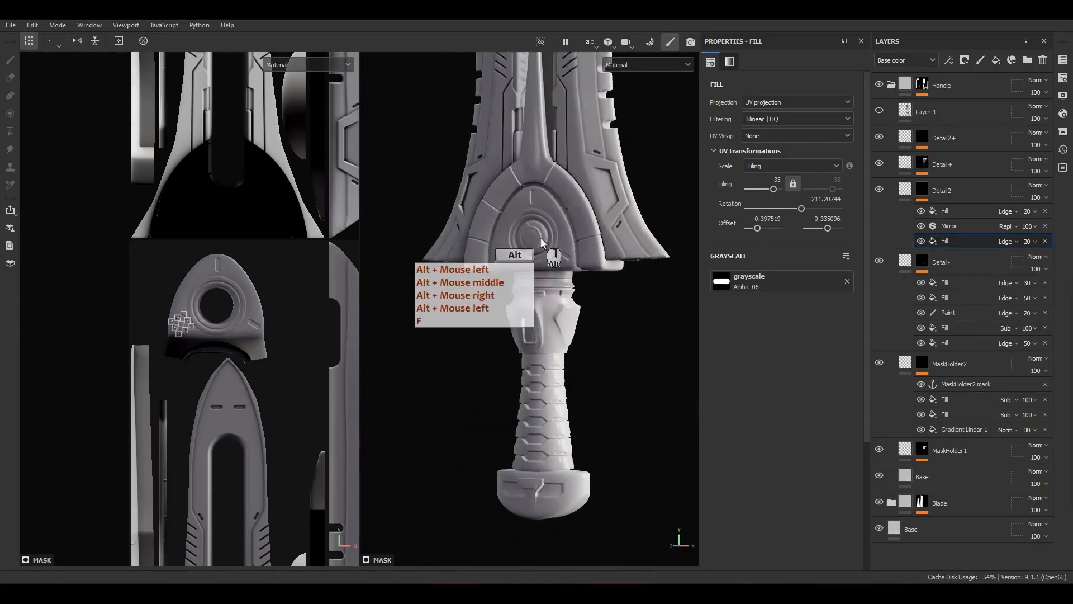
middle_click_drag(540, 237, 545, 302, "alt")
left_click_drag(545, 301, 565, 329, "alt")
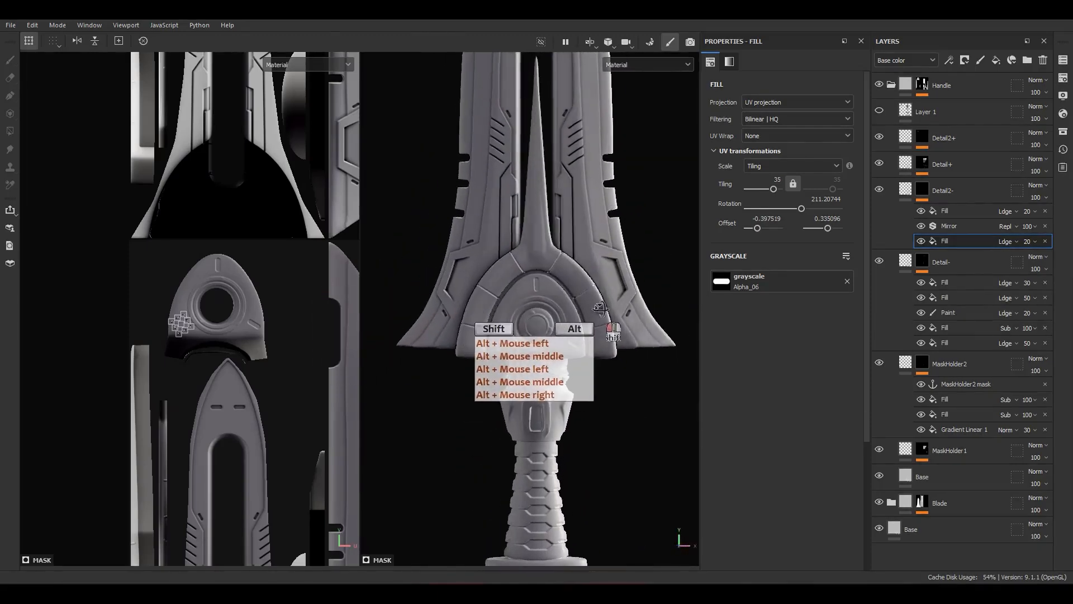
Step: Collapse the mask effects of the Detail2-, Detail- and MaskHolder2 layers
left_click(903, 189)
left_click(904, 219)
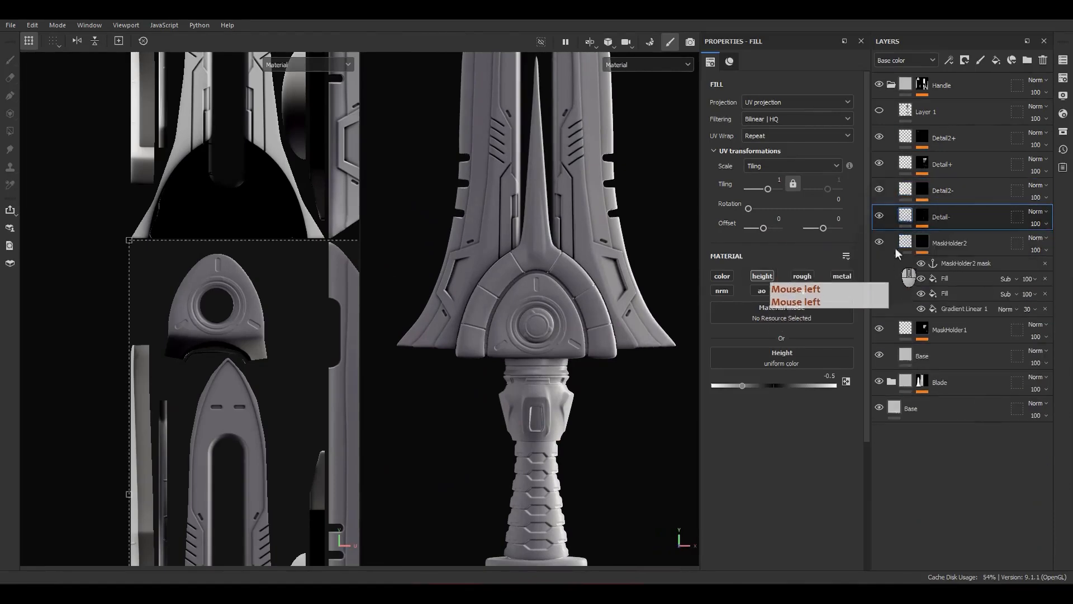
left_click(900, 244)
Step: Compare the sword with and without the black sketch on Layer 1, and delete that layer from the Handle folder
left_click(880, 113)
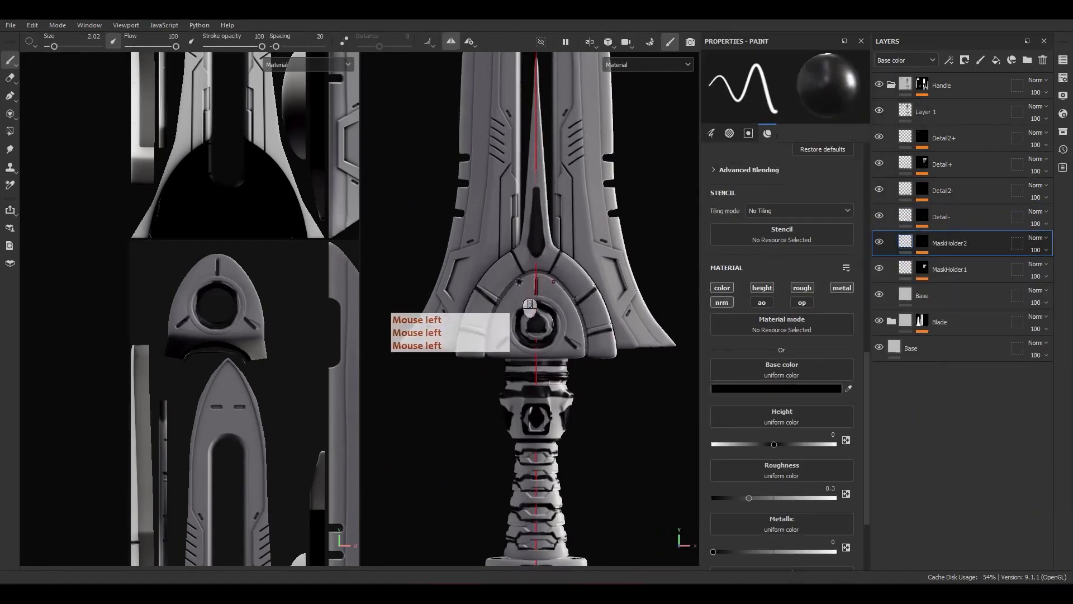
scroll(518, 285, "down", 3)
left_click_drag(537, 354, 511, 361, "alt")
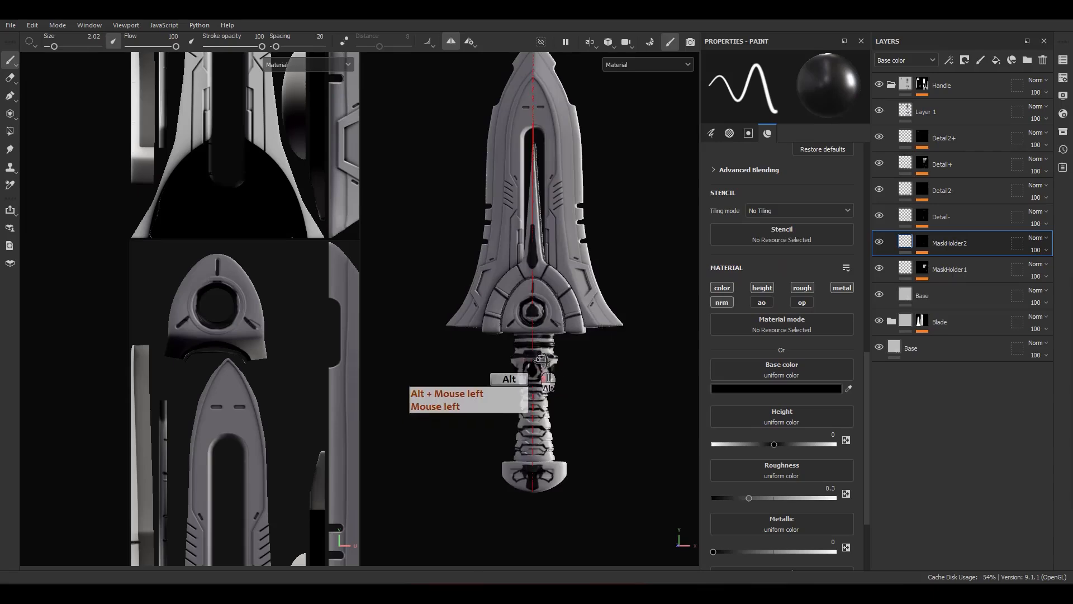
left_click(878, 112)
left_click(878, 113)
left_click(878, 112)
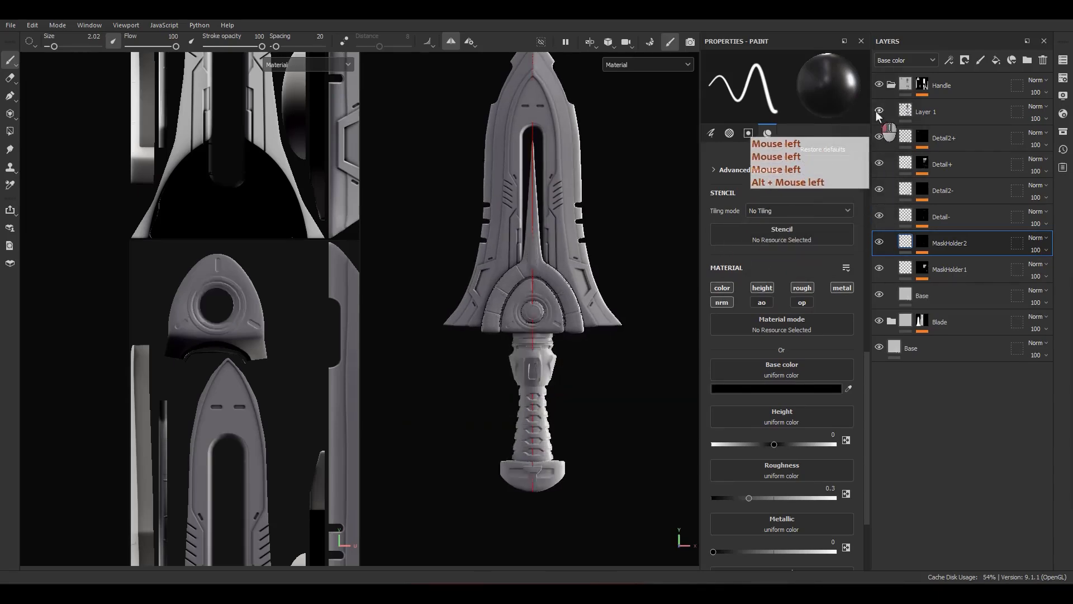
left_click(878, 112)
left_click(878, 113)
left_click(964, 107)
left_click(1043, 60)
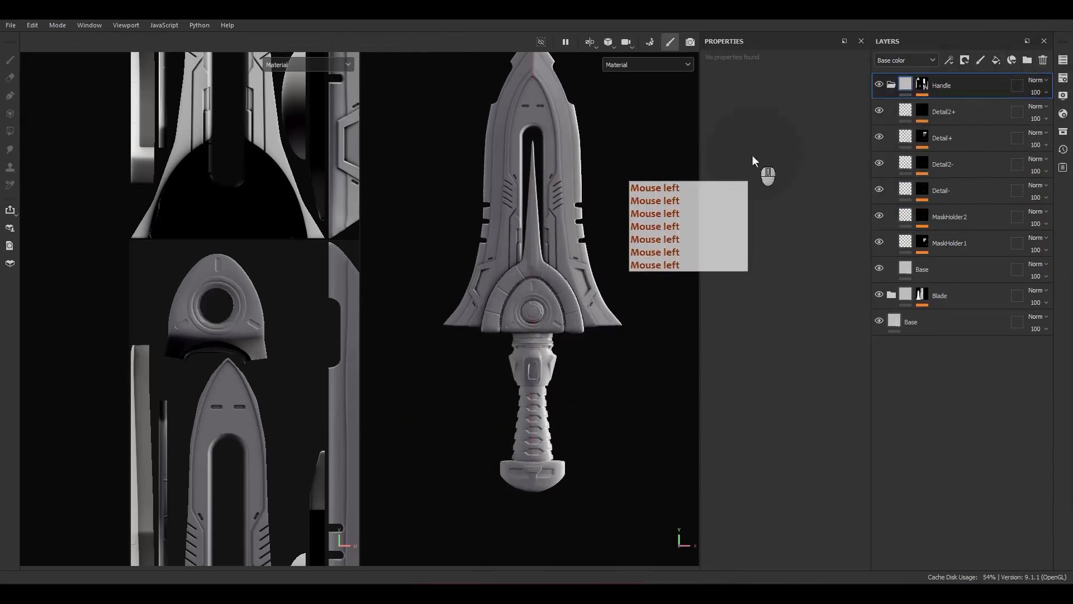
Step: Add a paint layer above Detail2+ in the Handle folder and name it HeightHandle
left_click(968, 112)
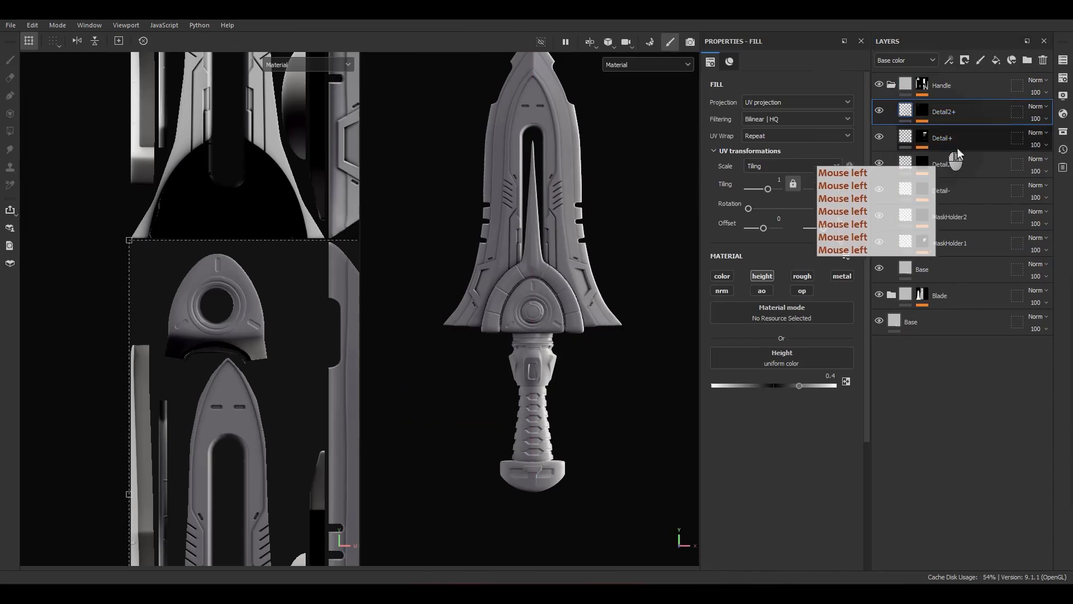
left_click(981, 60)
double_click(927, 112)
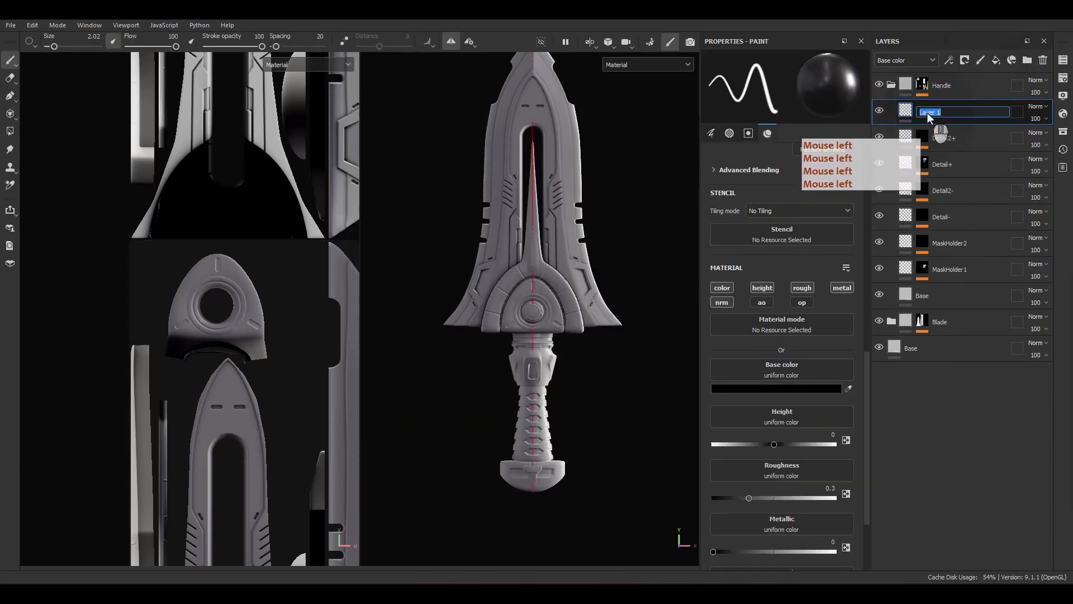
key("shift")
type("HeightHandle")
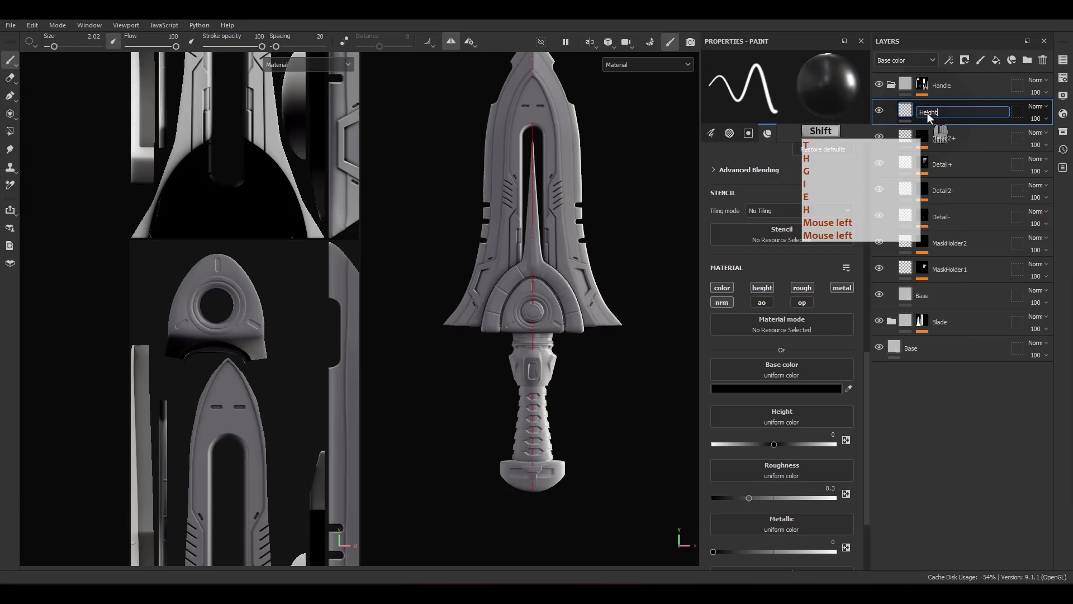
key("Return")
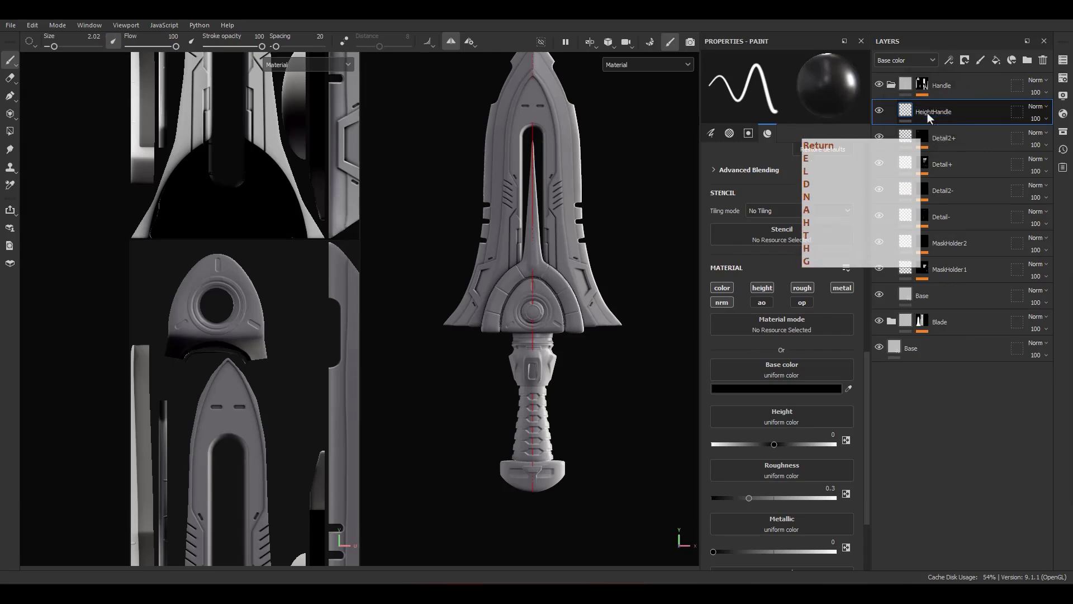
Step: Set the HeightHandle layer's blending to Passthrough in all channels and add an anchor point to it
left_click(1033, 106)
left_click(1018, 130)
right_click(1037, 108)
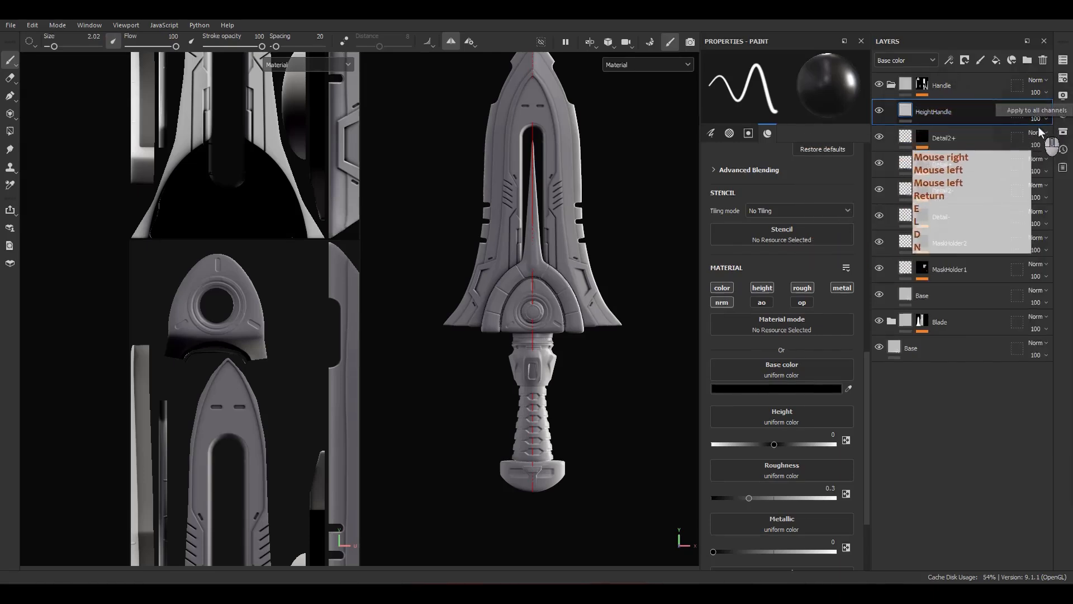
left_click(1035, 113)
right_click(948, 112)
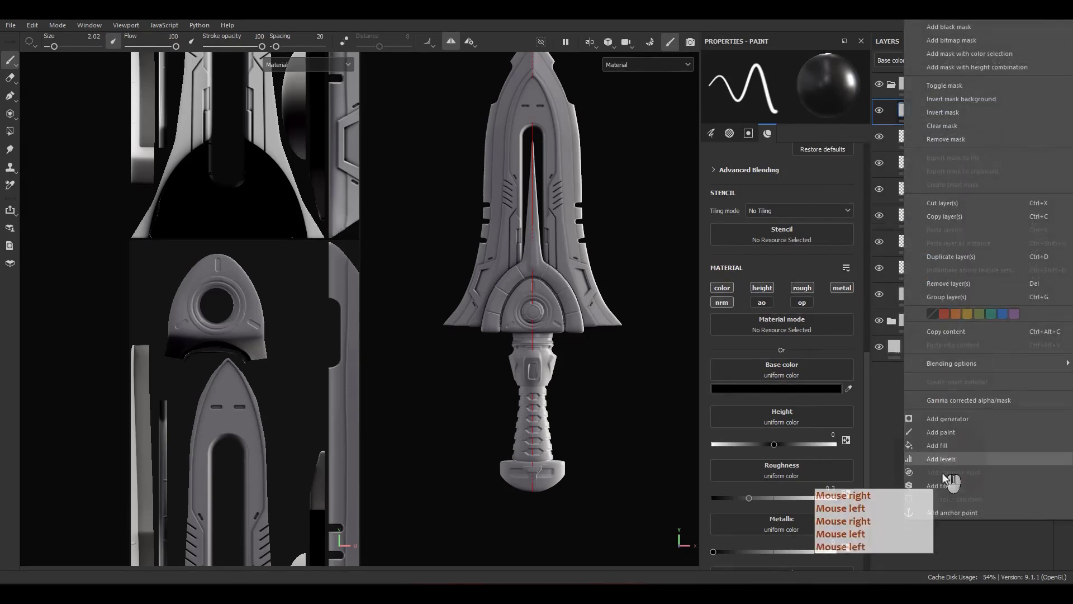
left_click(944, 511)
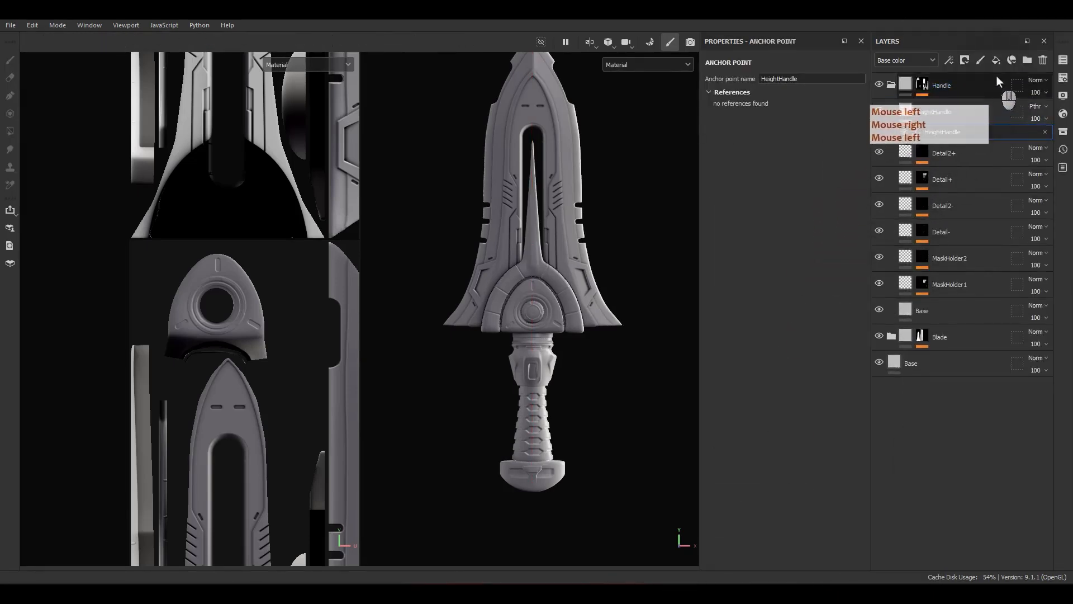
Step: Add a fill layer named AO+ above HeightHandle with only the ambient occlusion channel active, set to 0
left_click(996, 59)
double_click(930, 113)
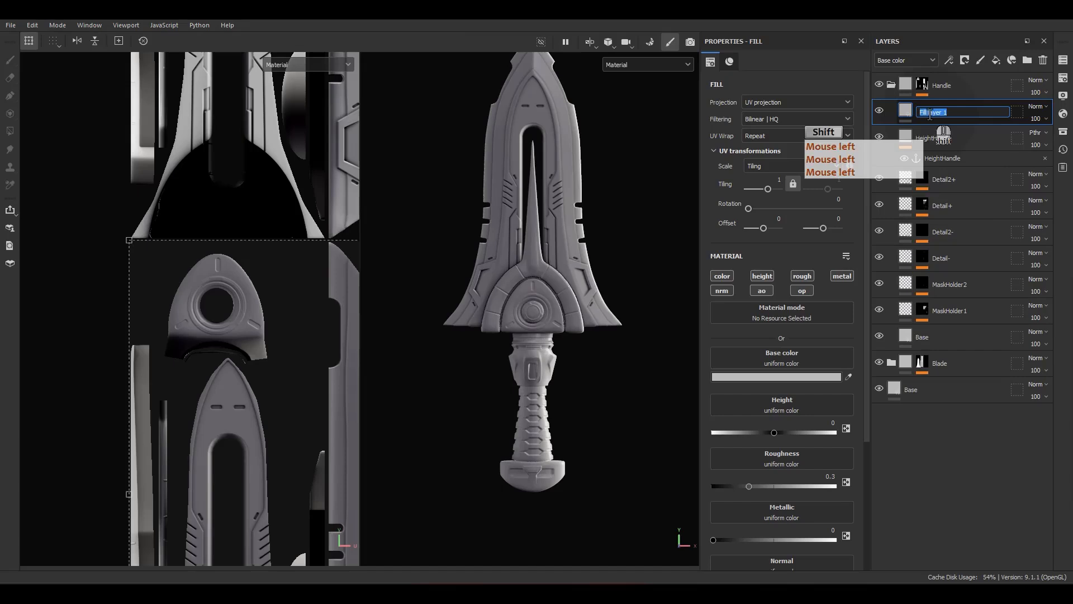
type("AO+")
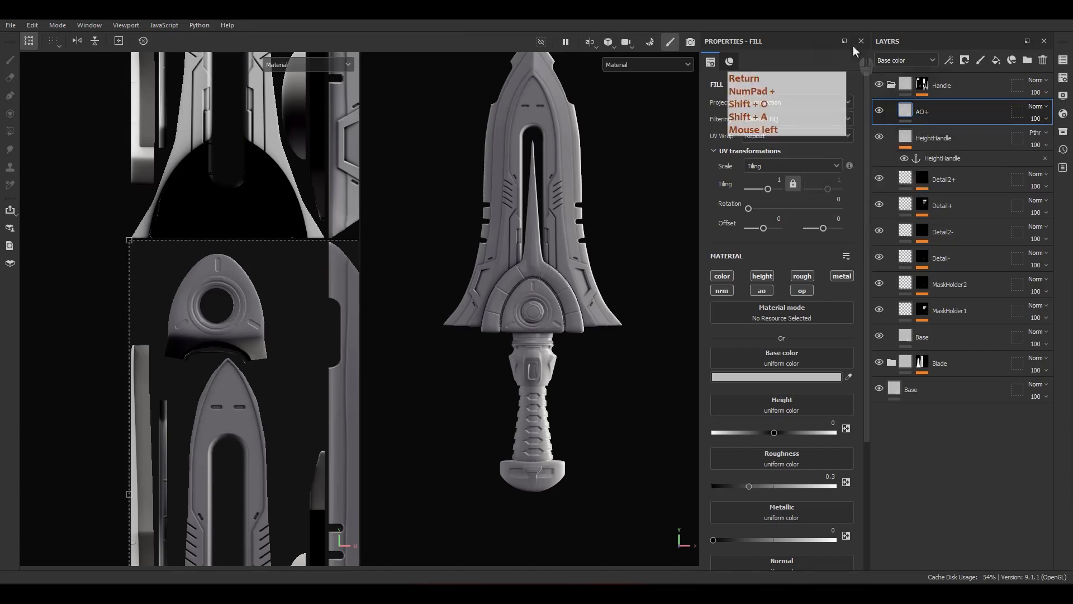
left_click(762, 291, "alt")
left_click_drag(793, 385, 662, 388)
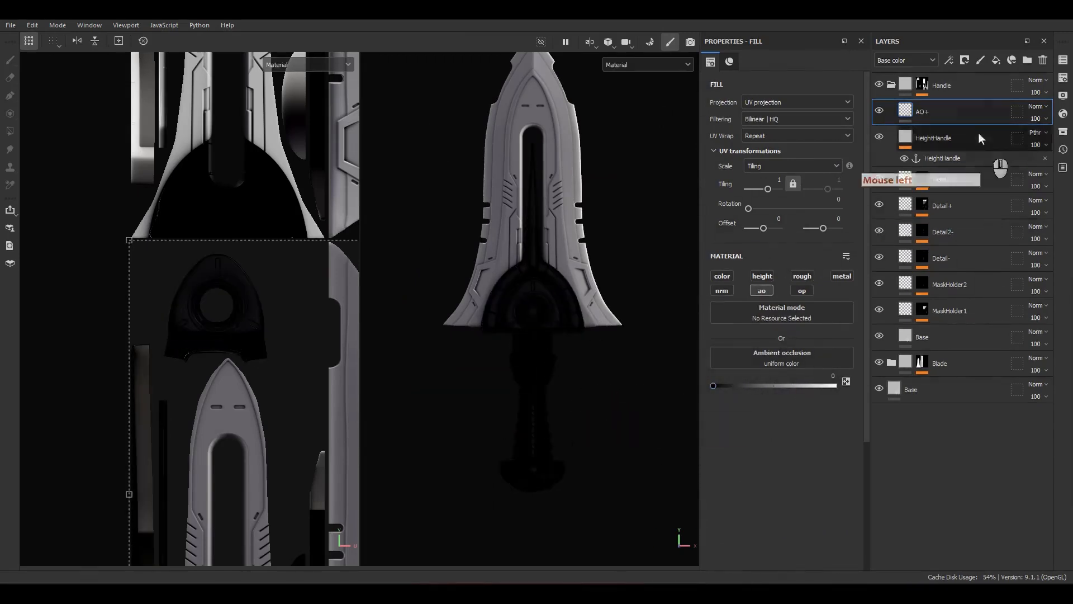
Step: Give the AO+ layer a black mask with an Ambient Occlusion generator
right_click(926, 115)
left_click(934, 49)
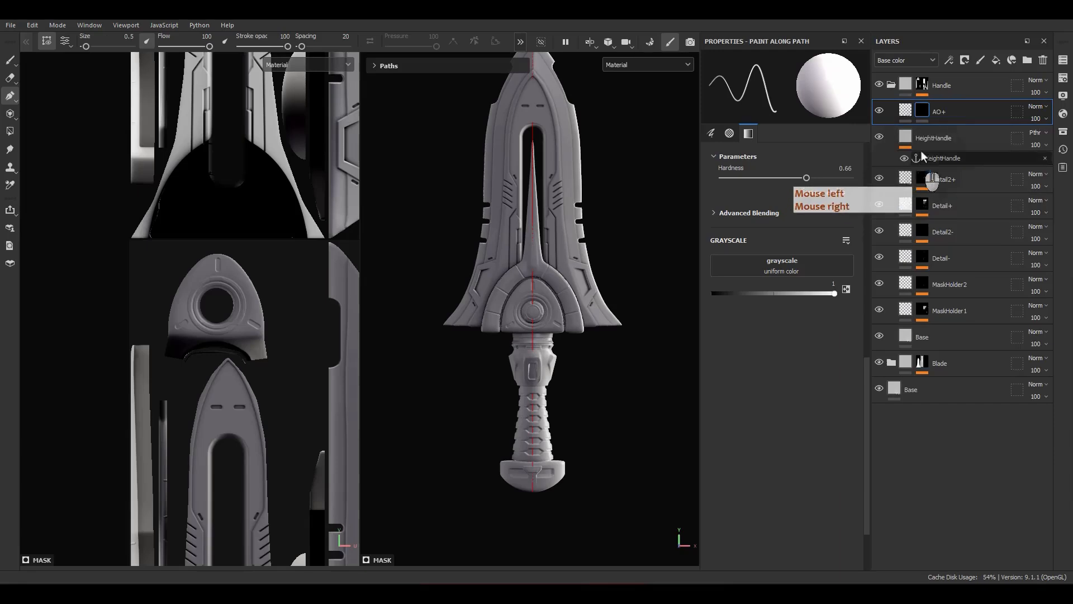
right_click(920, 113)
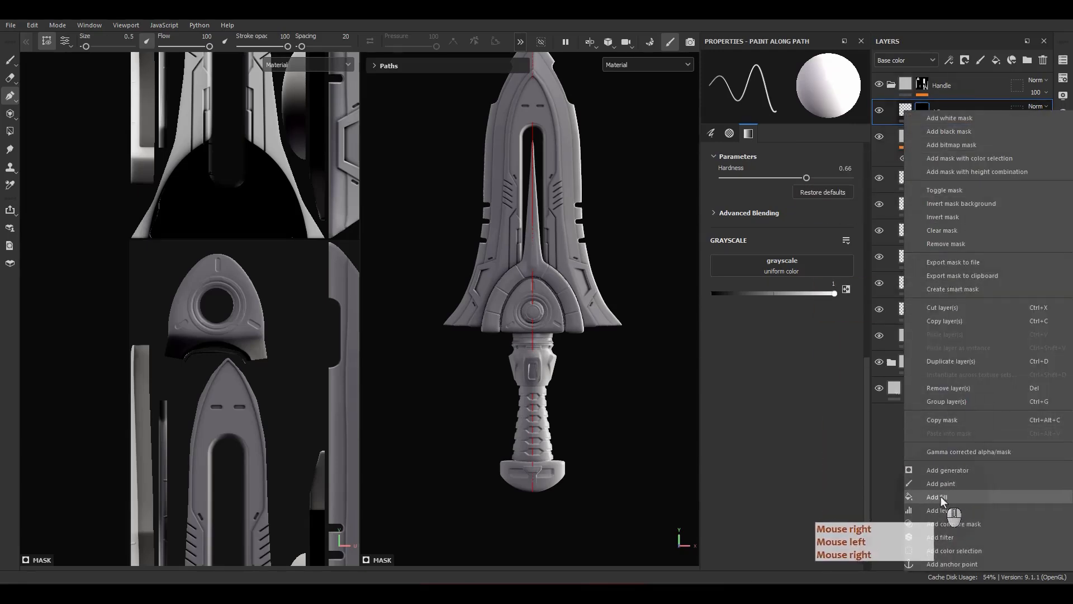
left_click(947, 470)
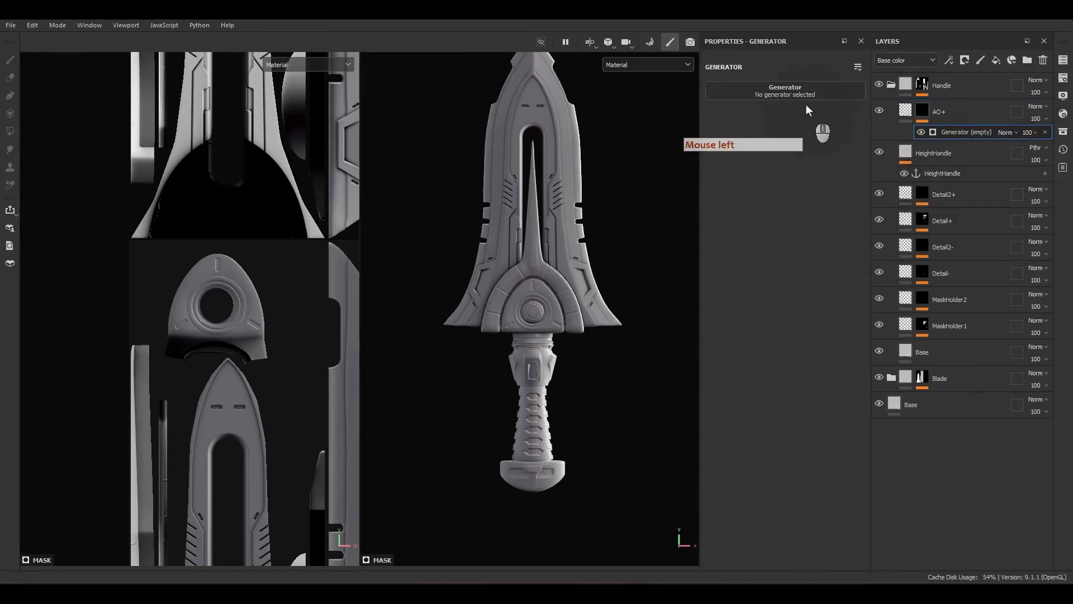
left_click(785, 90)
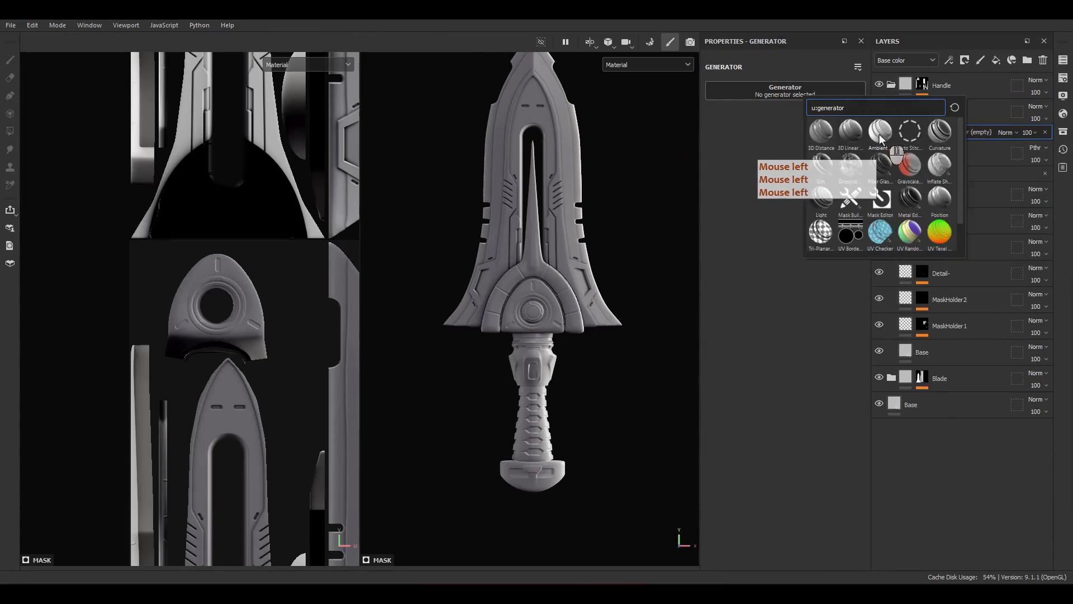
double_click(881, 132)
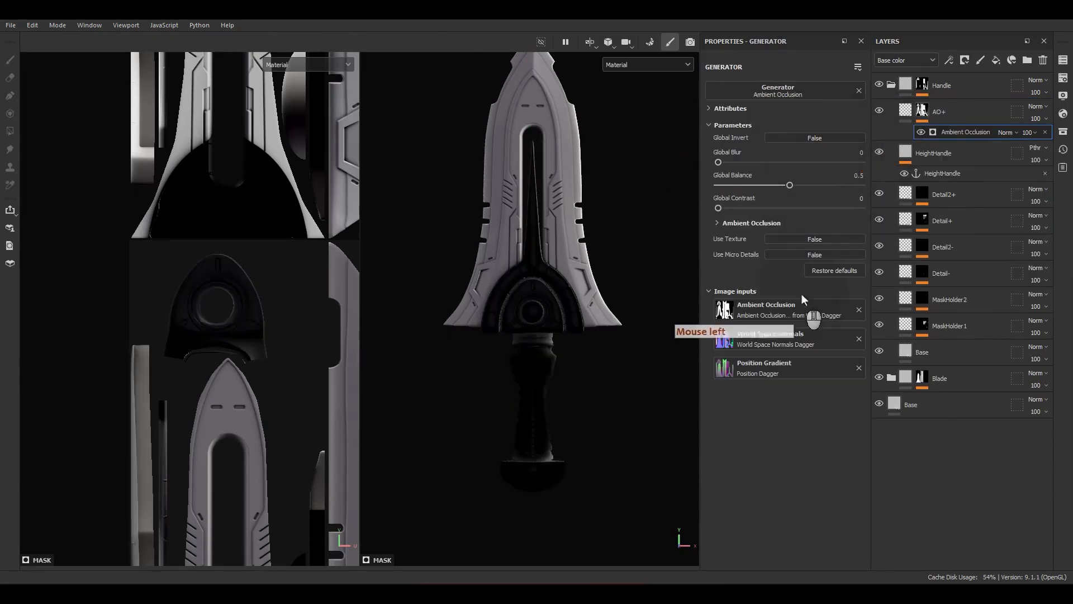
Step: Enable micro details in the Ambient Occlusion generator and use the HeightHandle anchor point as its Micro Height input
left_click(784, 258)
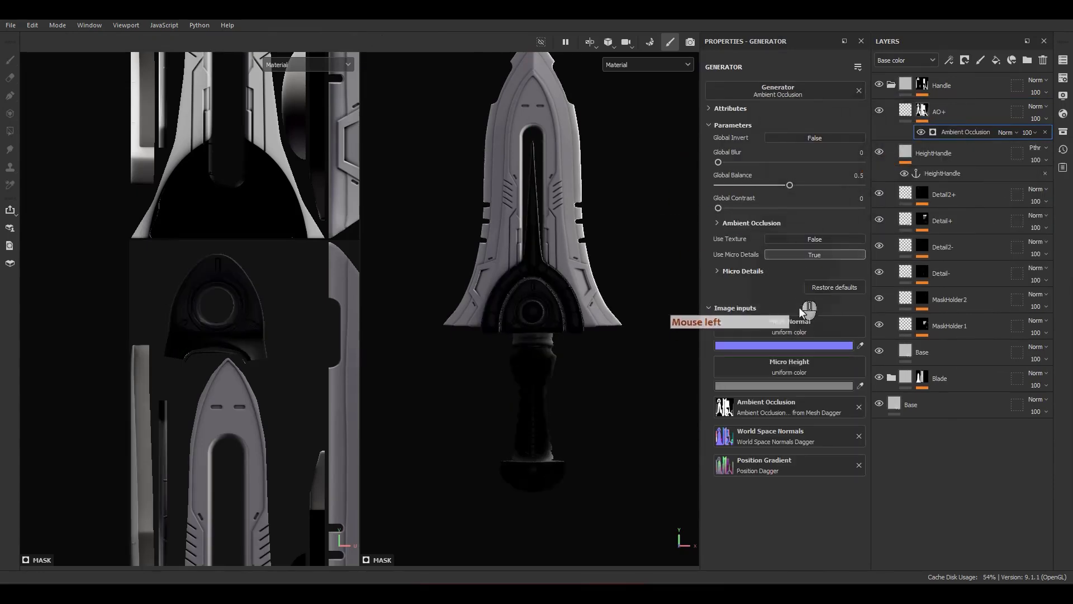
left_click(743, 271)
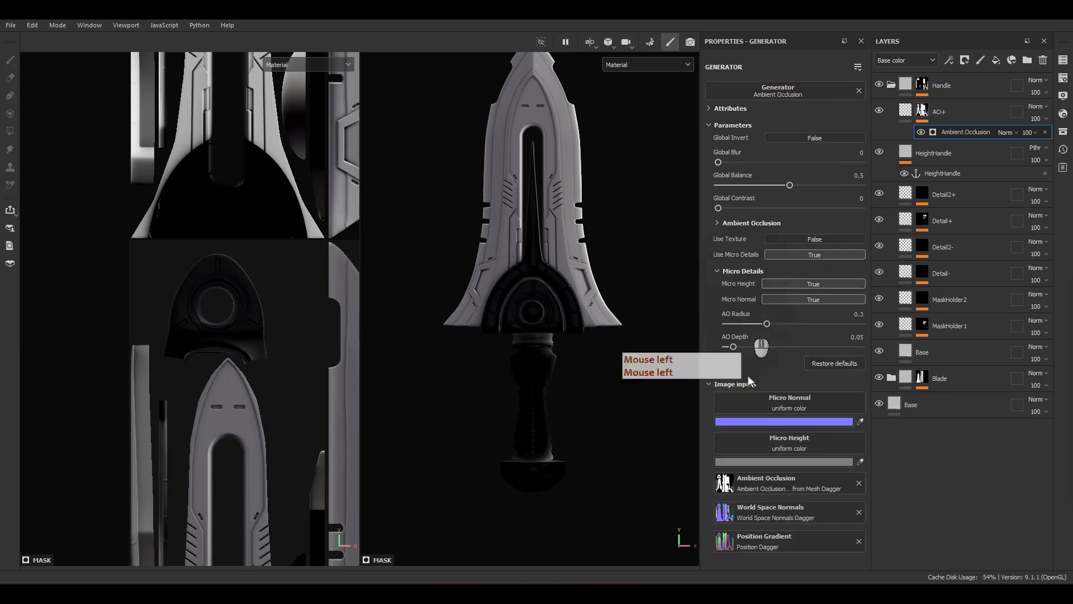
left_click(784, 447)
left_click(864, 279)
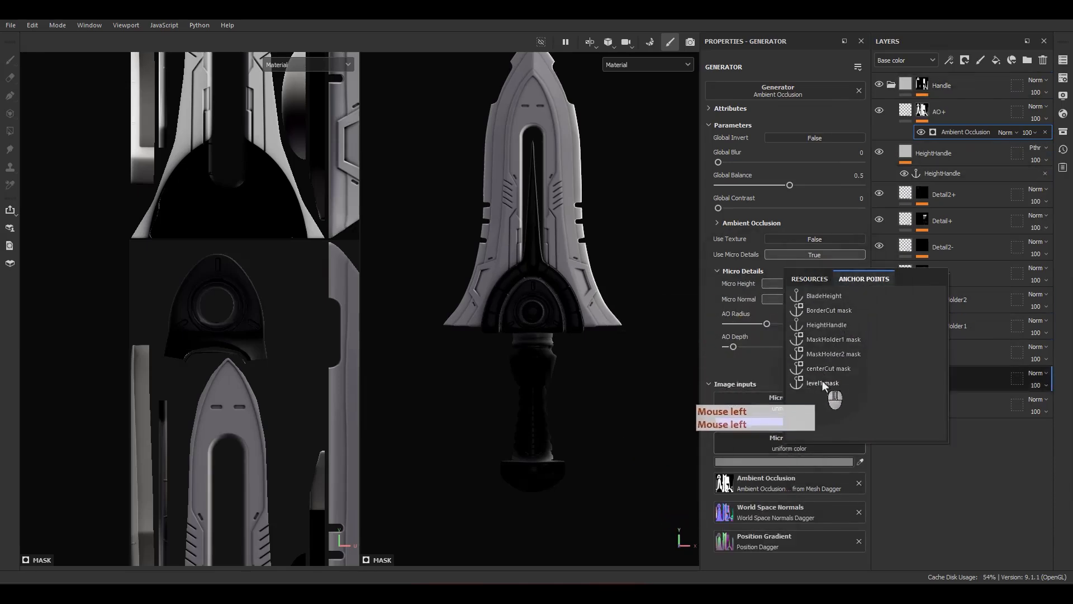
left_click(830, 327)
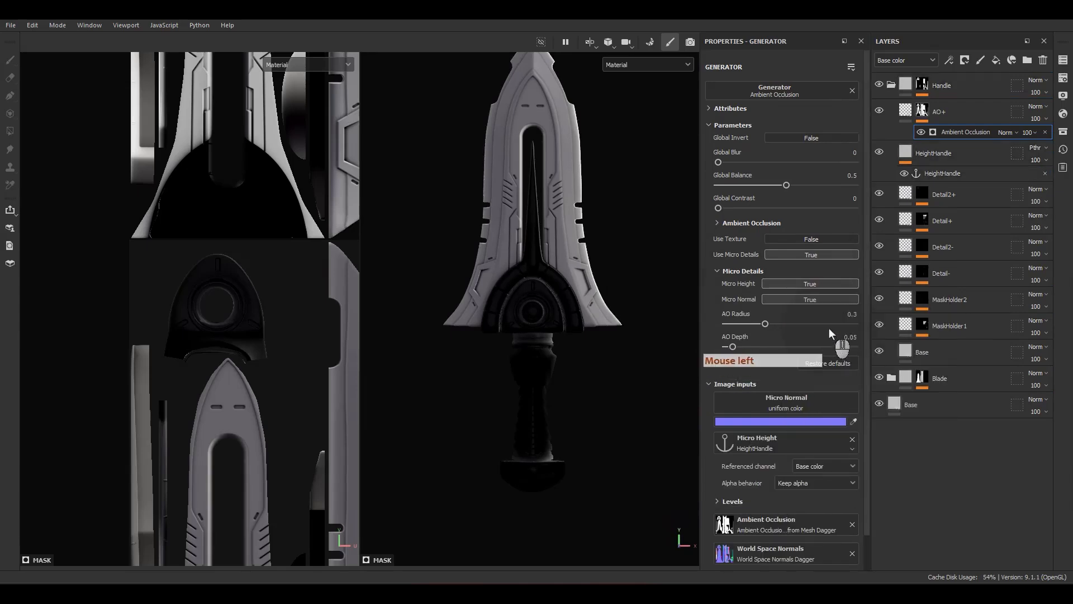
Step: Display the AO+ mask and set the Micro Height input's referenced channel to Height
left_click(923, 116, "alt")
scroll(774, 413, "down", 1)
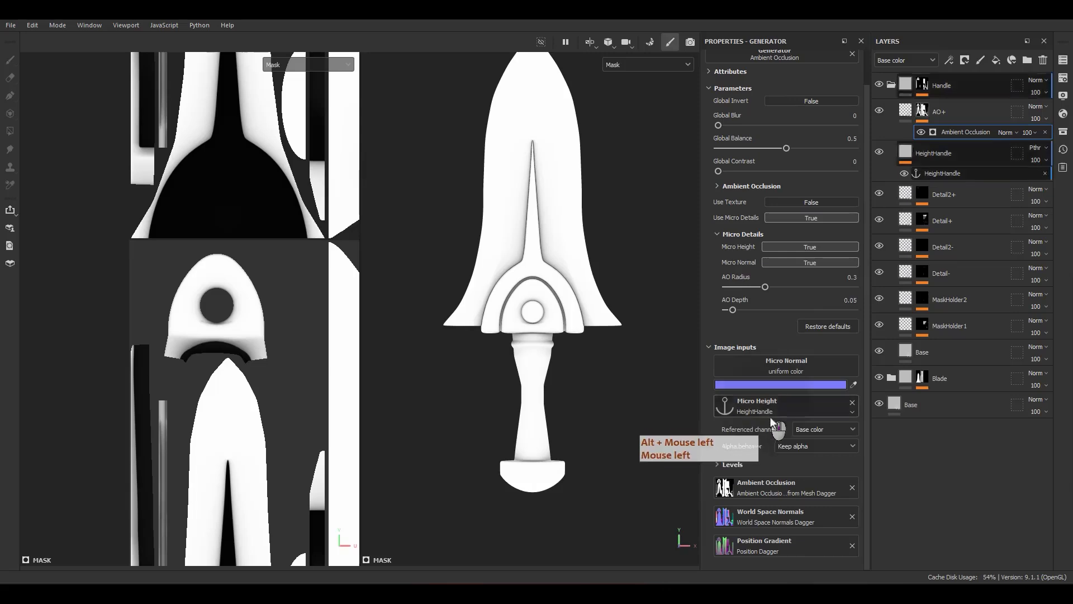
left_click(811, 429)
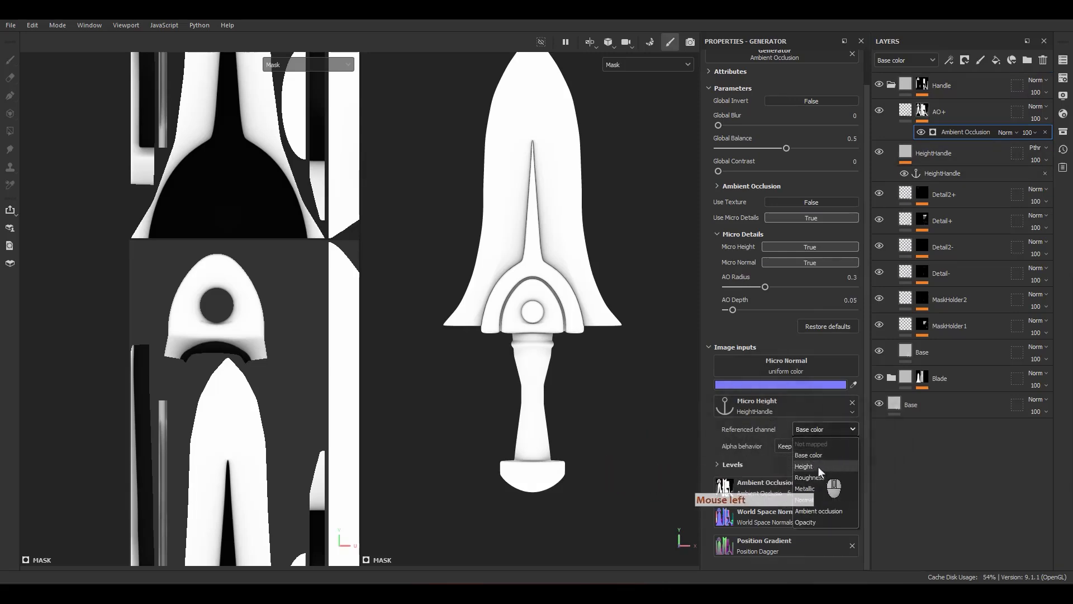
left_click(818, 466)
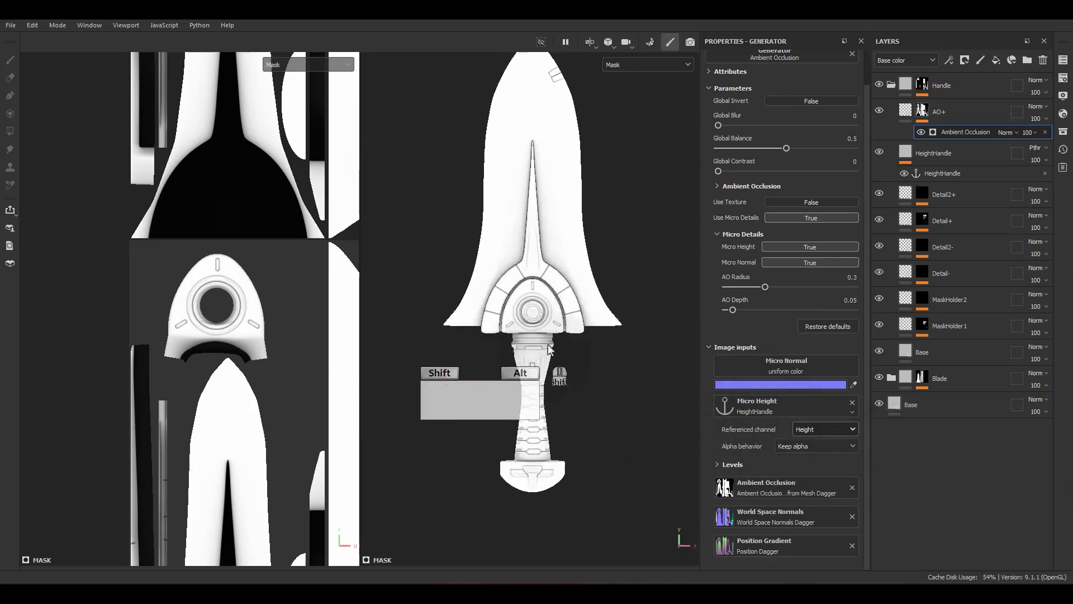
Step: Turn on Global Invert for the AO+ generator and set its Global Balance to 0.34
scroll(545, 287, "up", 3)
left_click_drag(543, 330, 492, 329, "alt")
scroll(568, 292, "up", 3)
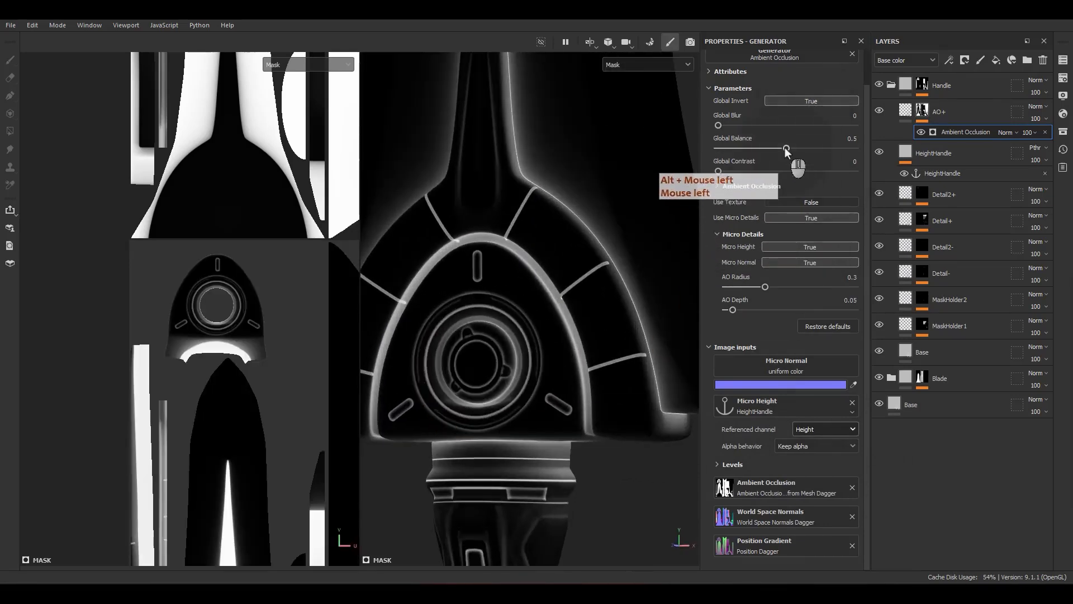
left_click_drag(784, 146, 763, 147)
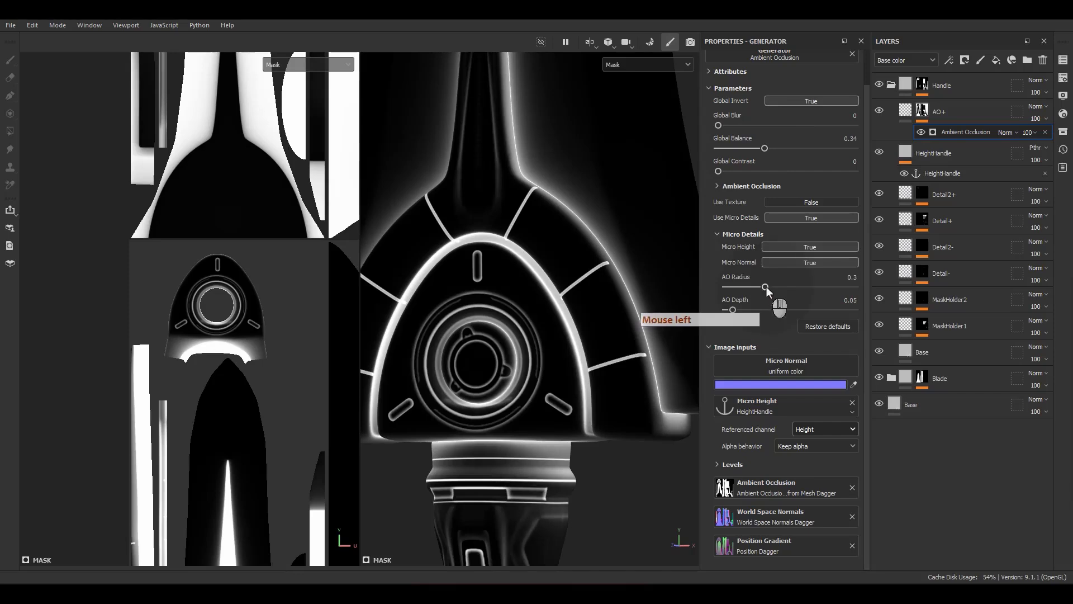
Step: Set the micro details' AO Radius to 0.41 and AO Depth to 0.1, returning the viewport to material display
mouse_move(765, 286)
left_mouse_down()
mouse_move(782, 286)
mouse_move(735, 310)
left_mouse_up()
key("m")
left_click(739, 310)
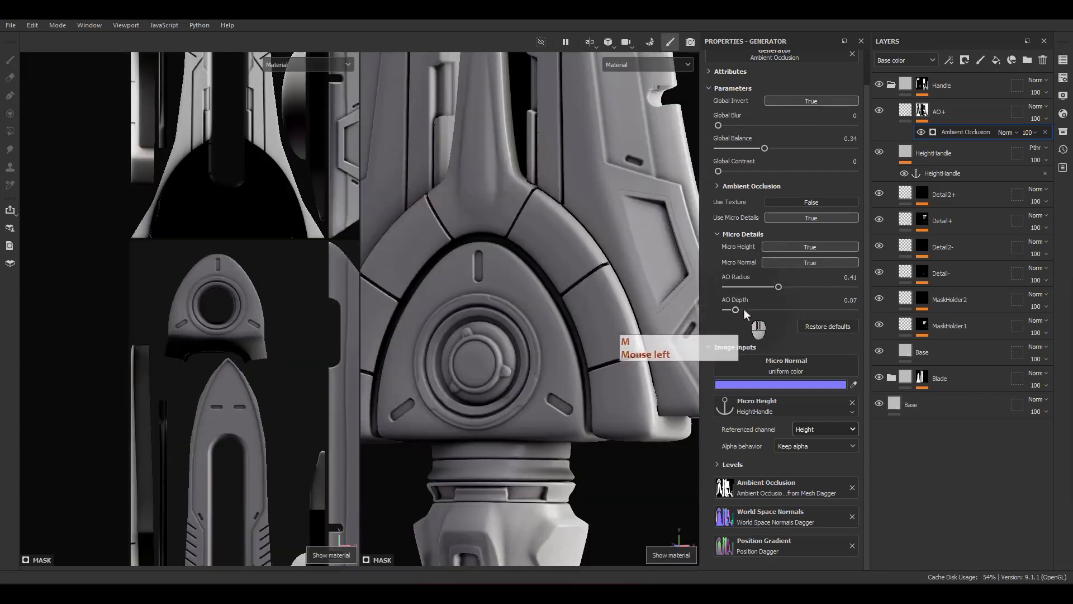
Step: Compare the whole sword with the AO+ layer hidden and shown
scroll(538, 347, "down", 6)
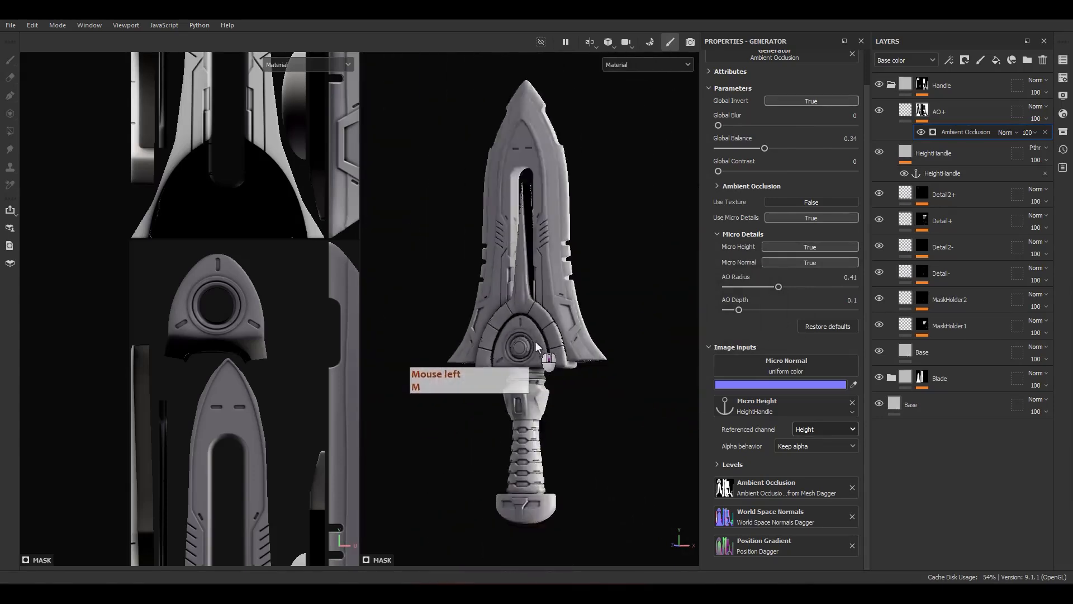
middle_click_drag(544, 338, 554, 348, "alt")
mouse_move(566, 389)
left_mouse_down("alt")
mouse_move(588, 380)
mouse_move(566, 378)
left_mouse_up("alt")
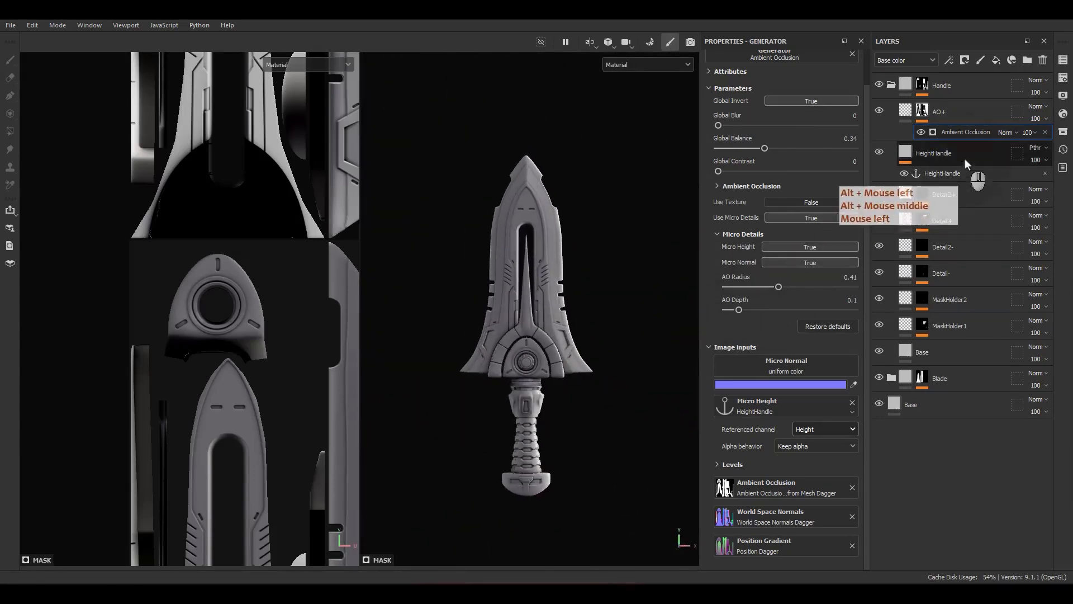
left_click(880, 111)
left_click(882, 112)
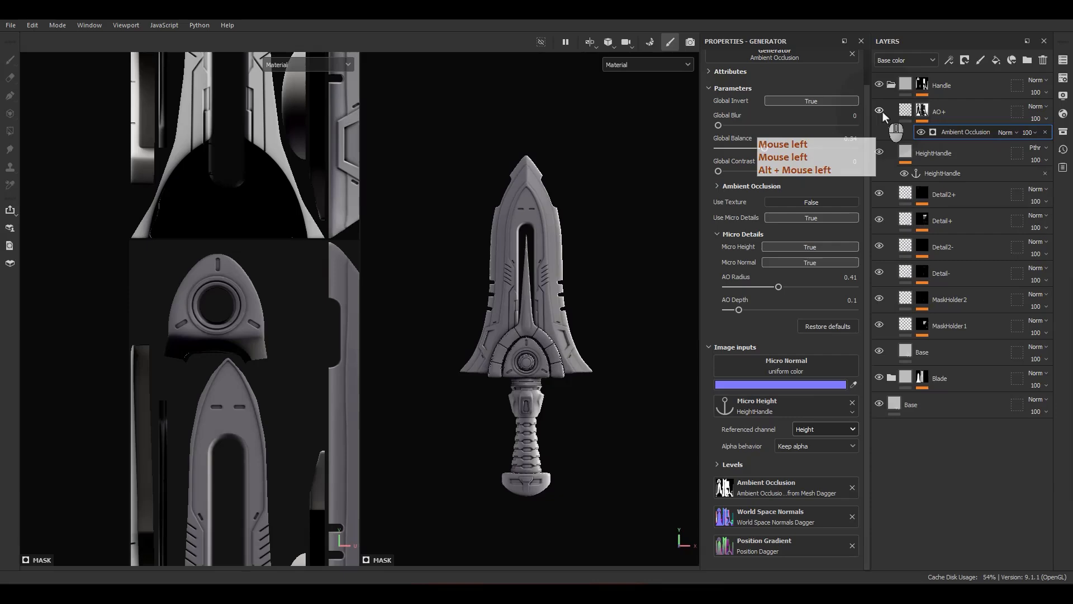
Step: Examine the occlusion on the sword's guard and handle from several angles and under rotated environment lighting
left_click_drag(551, 353, 529, 375, "alt")
scroll(531, 376, "up", 3)
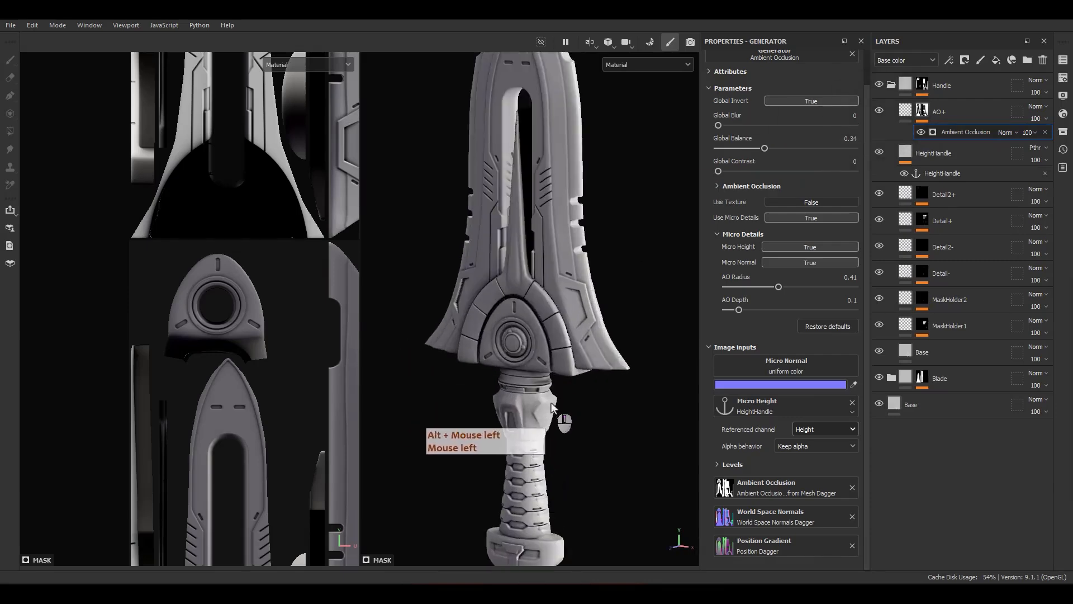
left_click_drag(551, 336, 564, 317, "alt")
right_click_drag(564, 317, 561, 324, "alt")
middle_click_drag(561, 324, 569, 306, "alt")
mouse_move(569, 306)
right_mouse_down("alt")
mouse_move(564, 276)
mouse_move(516, 328)
mouse_move(545, 320)
mouse_move(556, 332)
mouse_move(529, 331)
mouse_move(570, 366)
right_mouse_up("alt")
left_click_drag(574, 369, 617, 414, "alt")
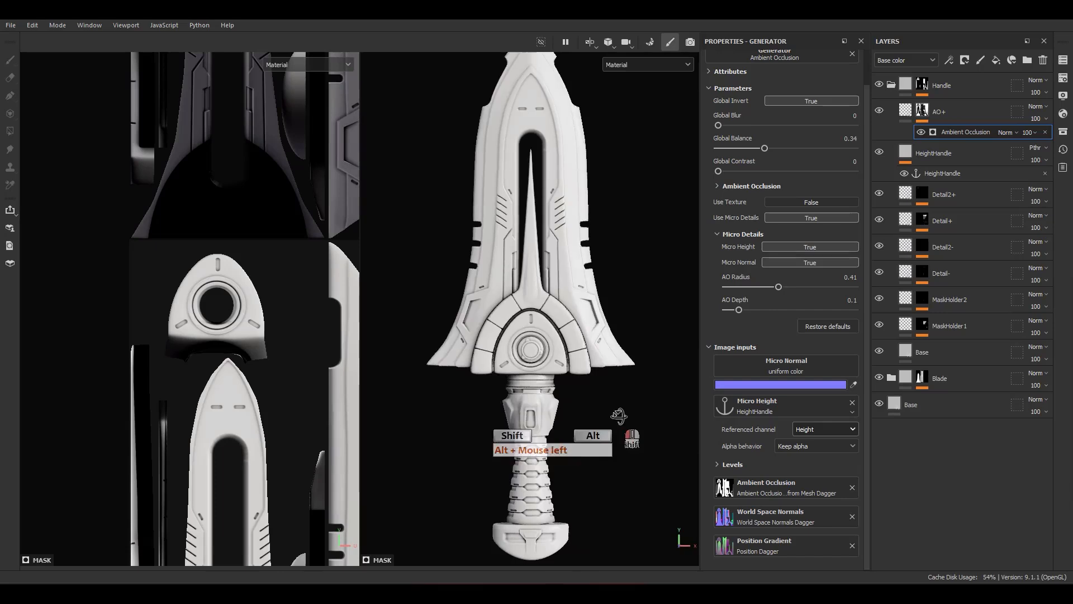
right_click_drag(618, 414, 611, 307, "alt")
left_click_drag(611, 307, 555, 330, "alt")
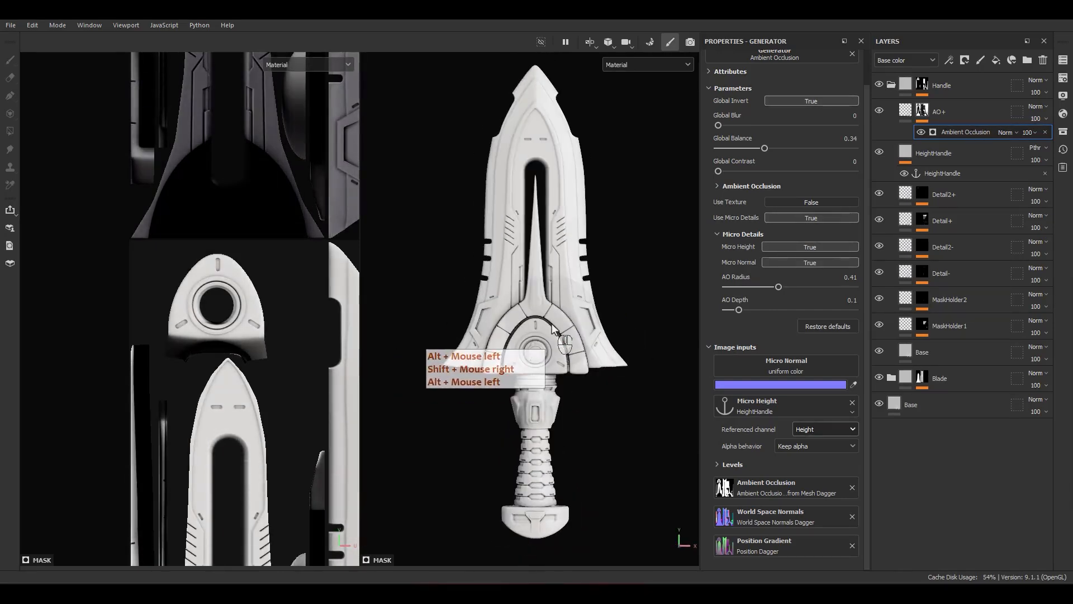